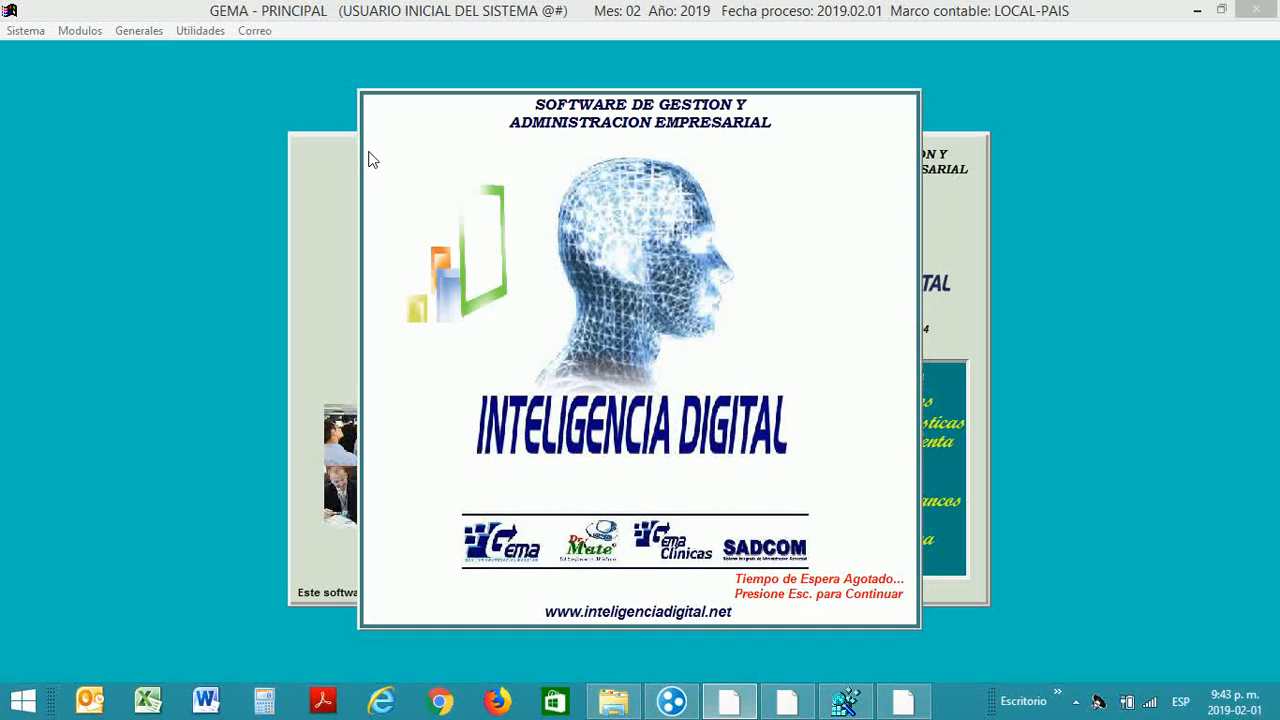
Step: Dismiss the Inteligencia Digital startup splash to reach GEMA's main window
key("Escape")
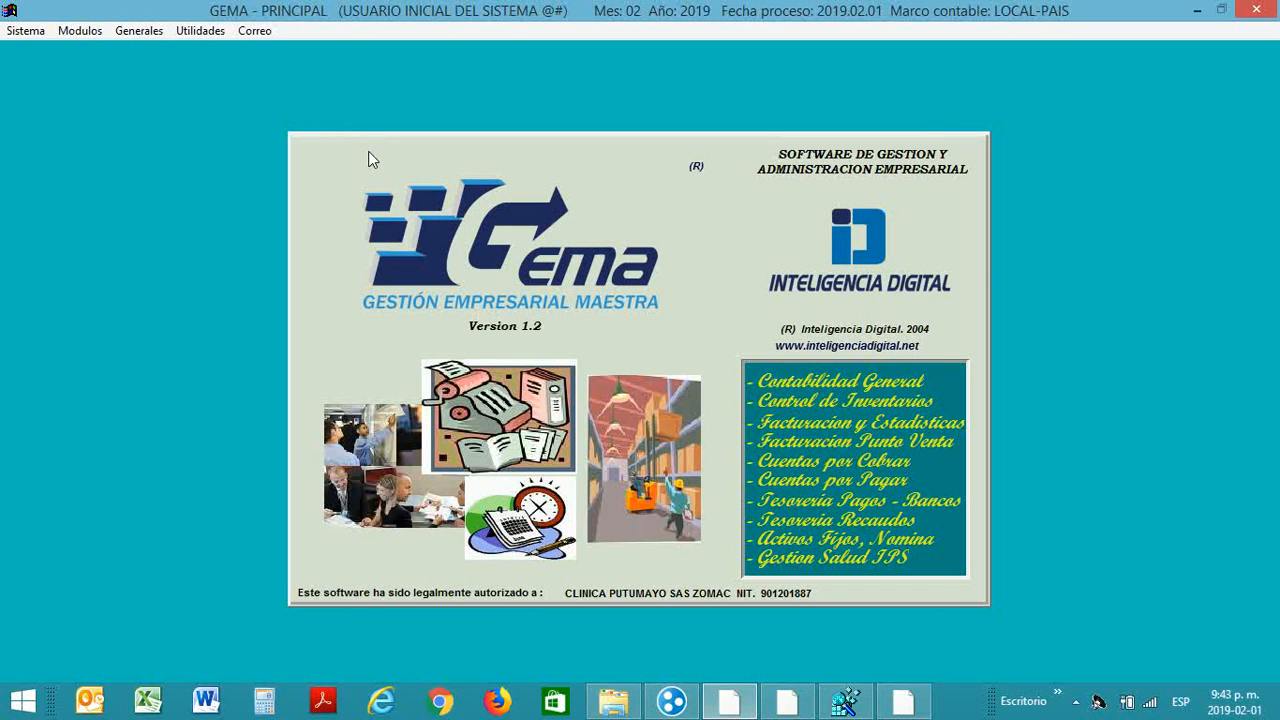
Step: Open the Producto Terminado (INV) module, accepting process date 2019.02.01
left_click(82, 34)
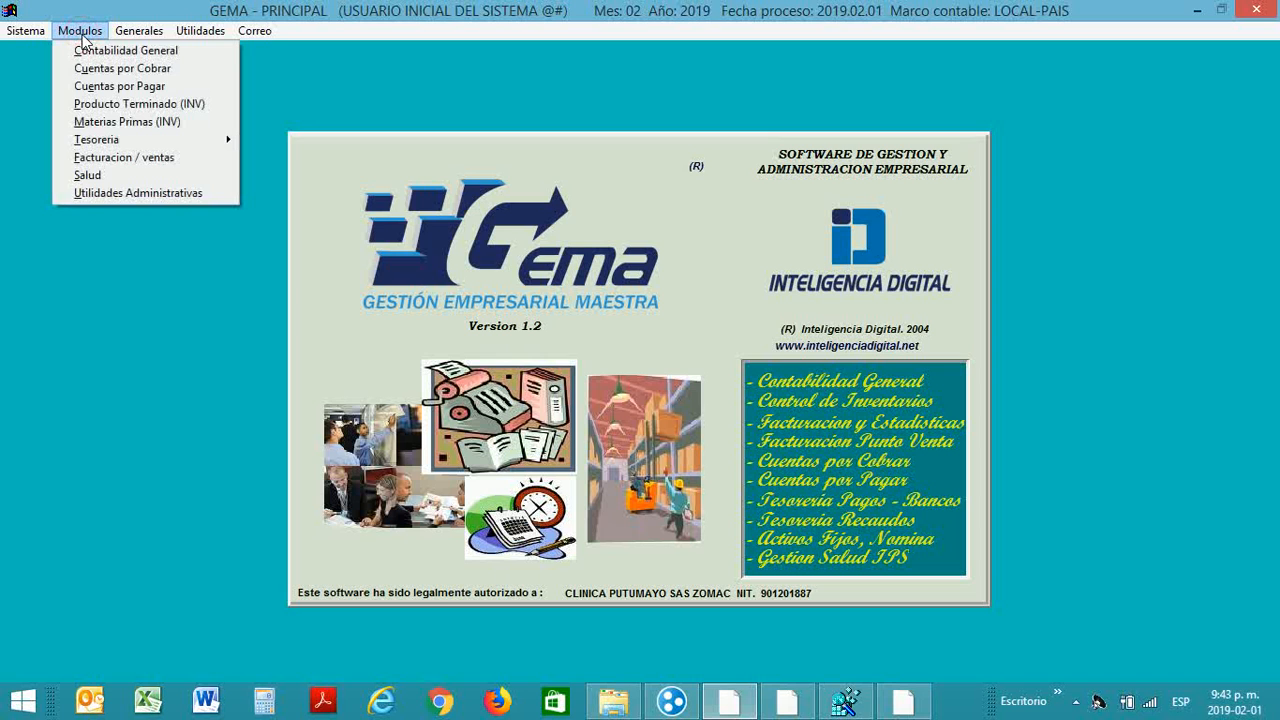
left_click(109, 104)
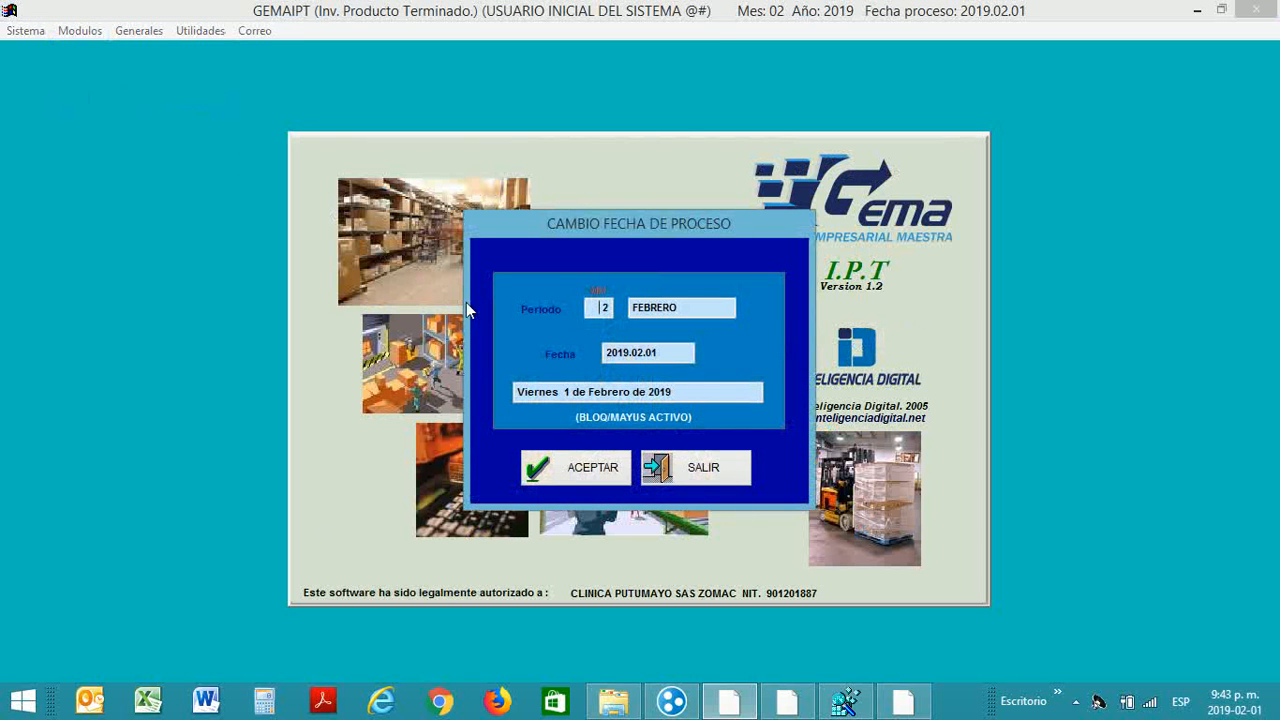
left_click(578, 464)
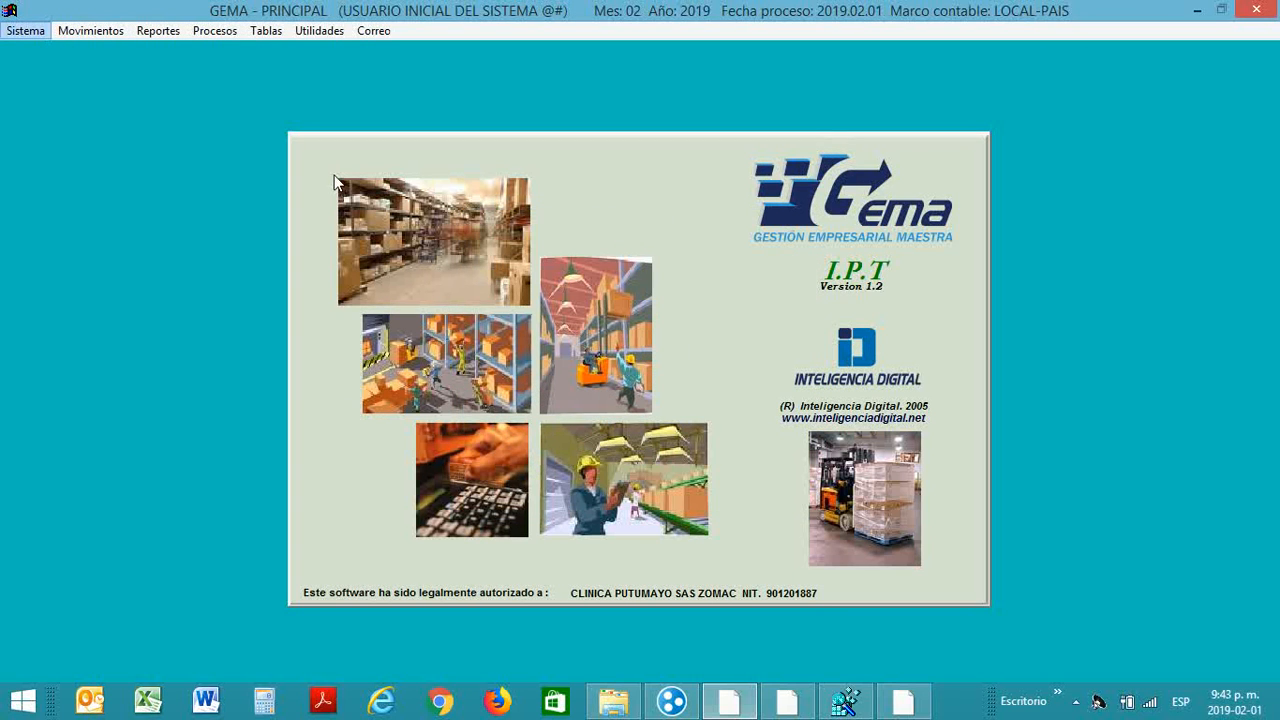
Step: Open the TABLA DE UNIDADES from Tablas > Unidades > Unidades
left_click(266, 36)
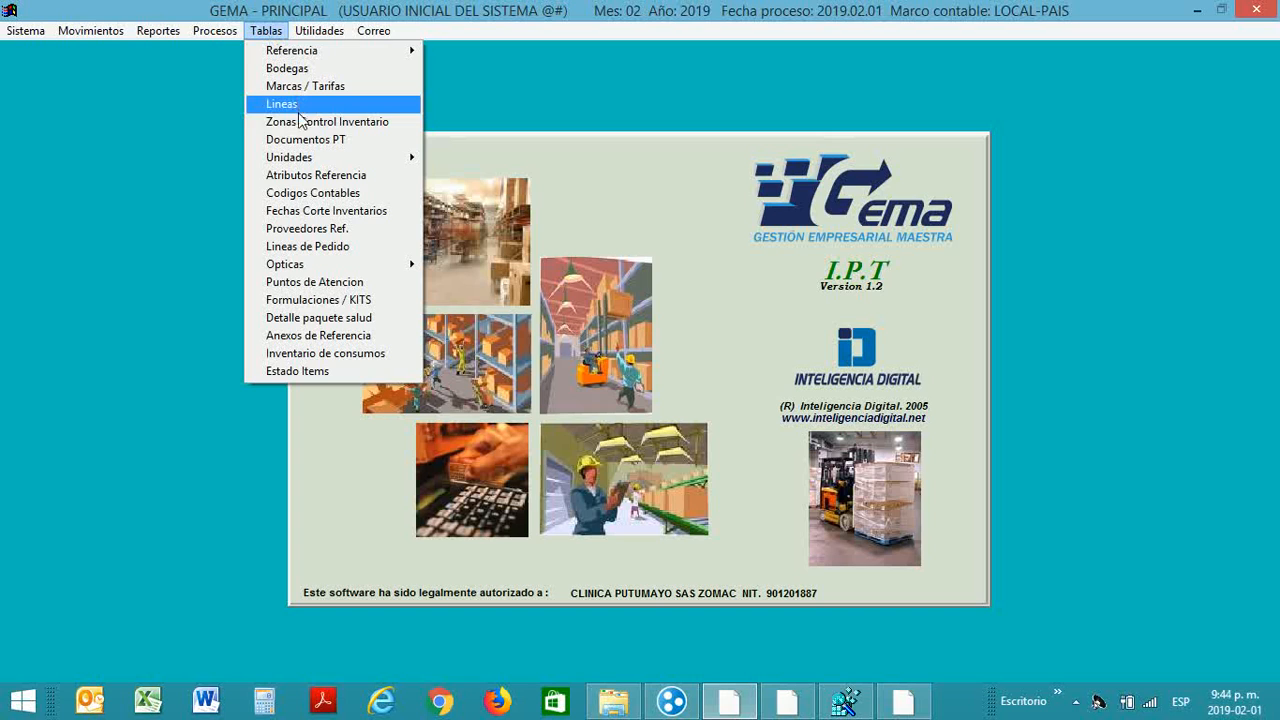
mouse_move(303, 160)
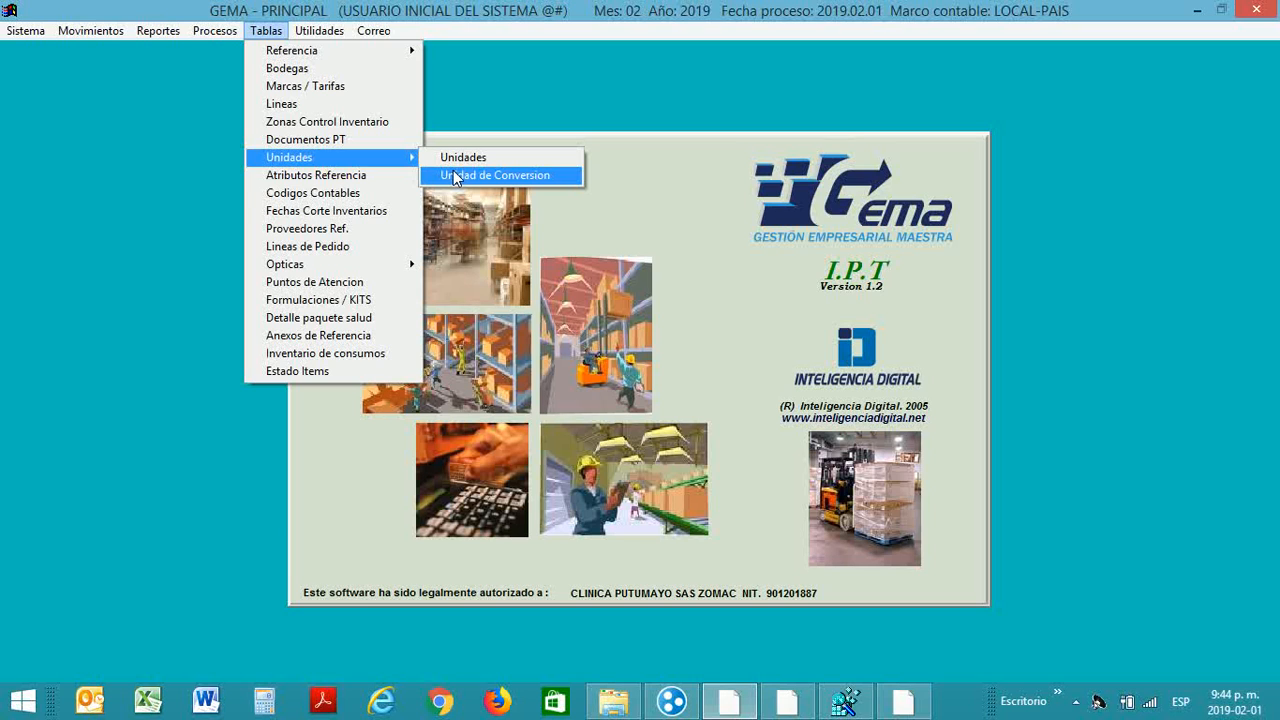
left_click(463, 158)
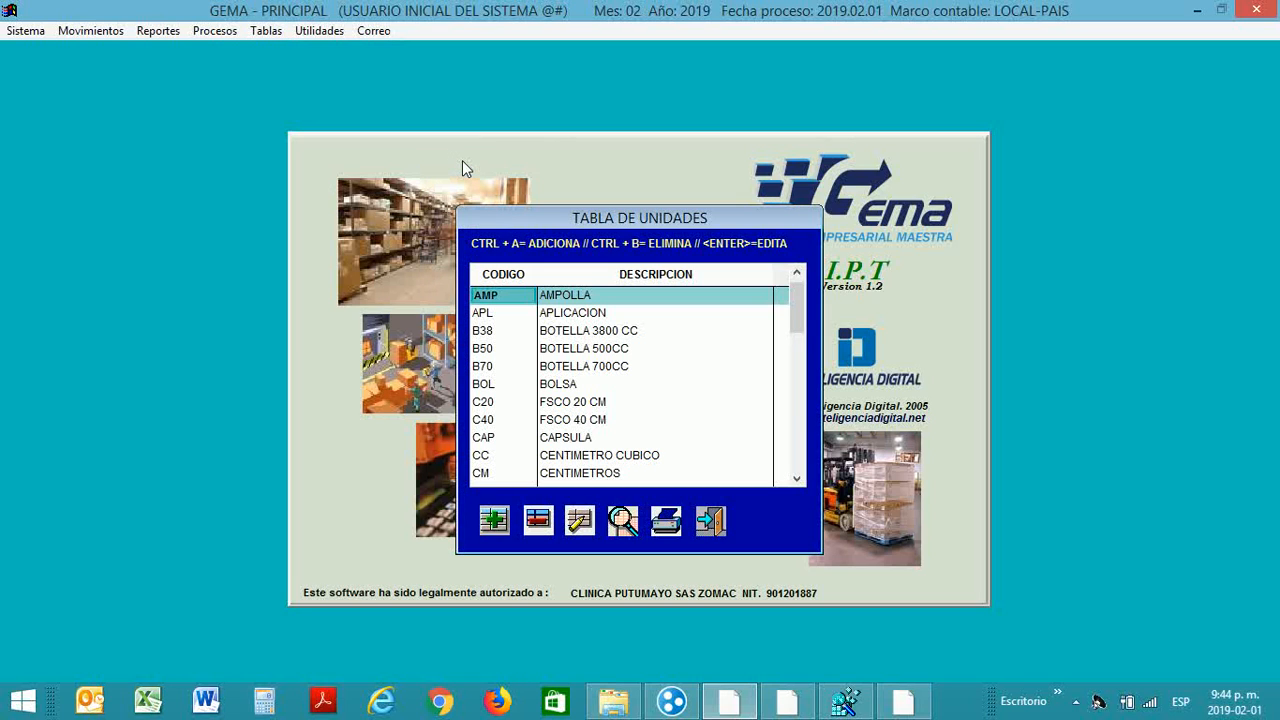
Step: Browse the top of the units list from AMPOLLA through the BOTELLA and BOLSA entries
key("Down")
key("Up")
key("Down")
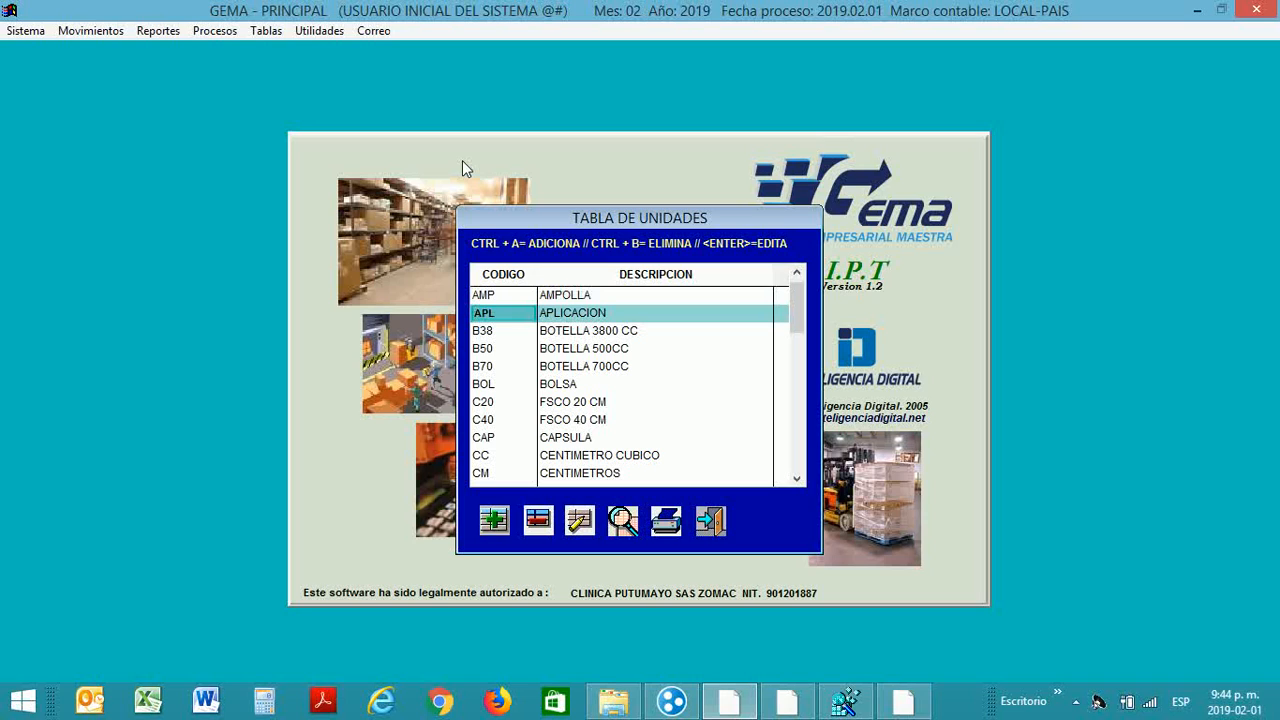
key("Up")
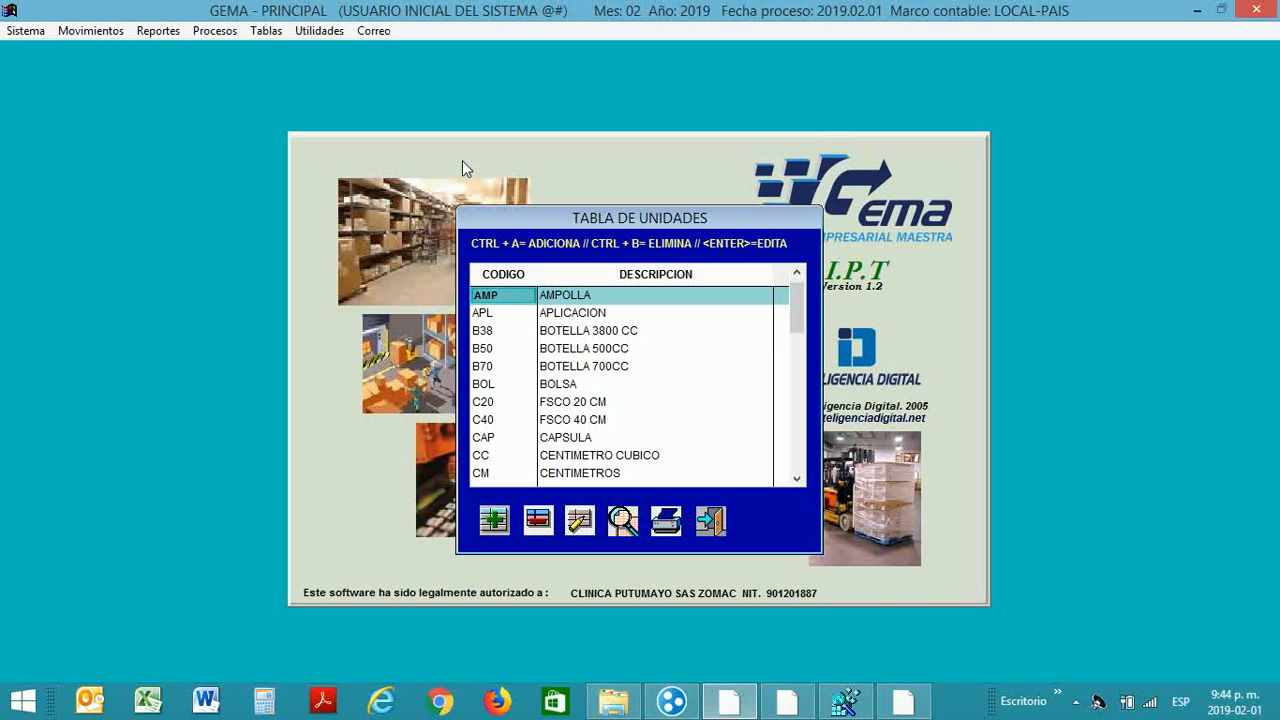
key("Down")
key("Up")
key("Down")
key("Up")
key("Down")
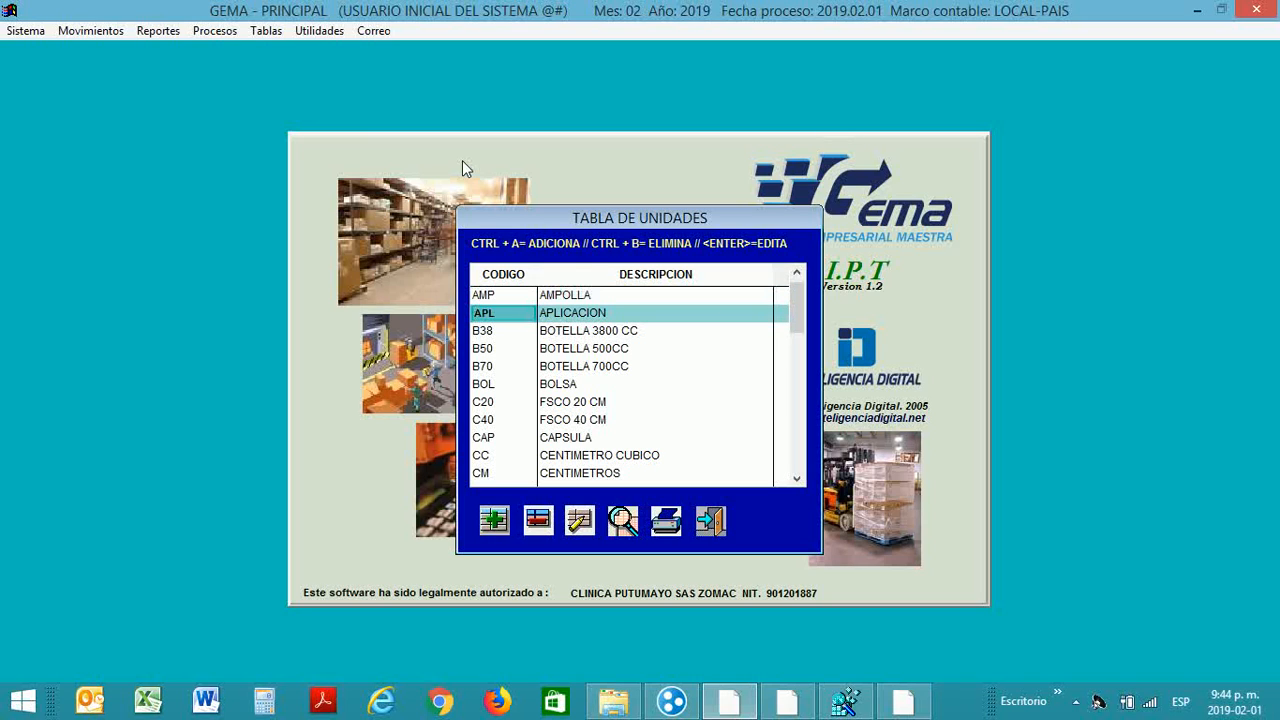
key("Down")
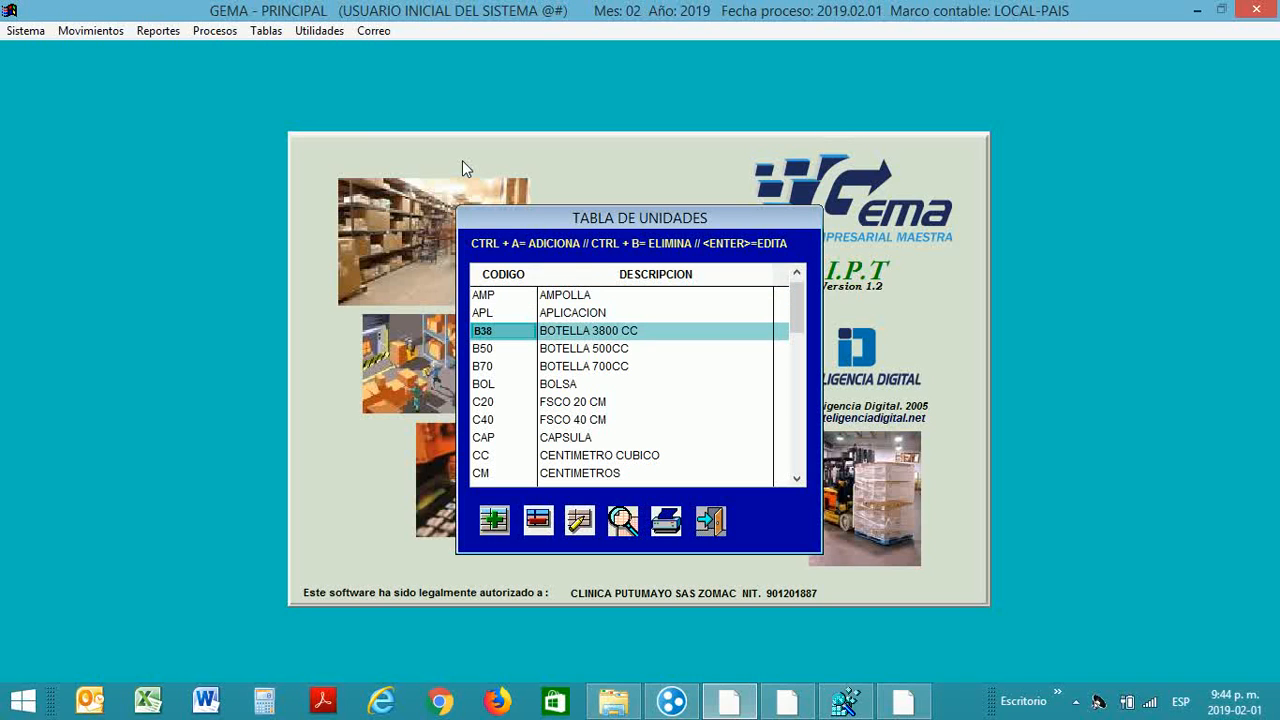
key("Down")
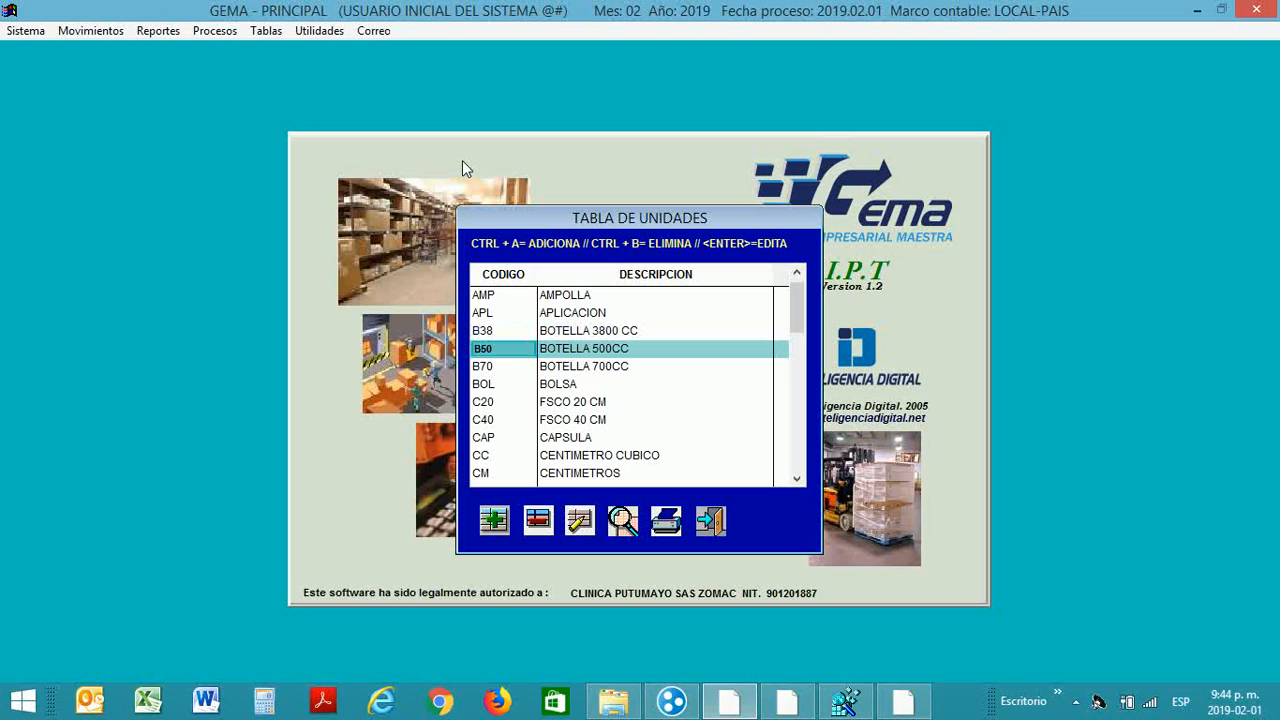
key("Down")
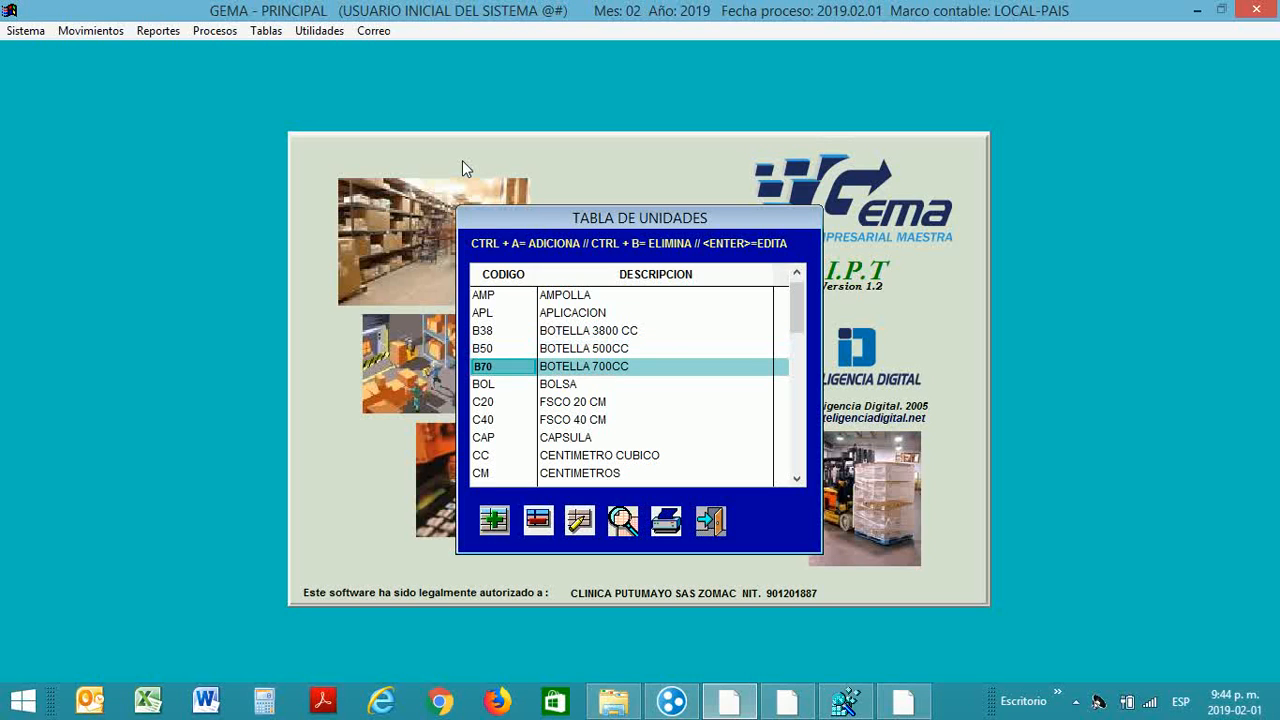
key("Down")
key("Down")
key("Down")
key("Down")
key("Down")
key("Down")
key("Down")
key("Down")
key("Down")
key("Down")
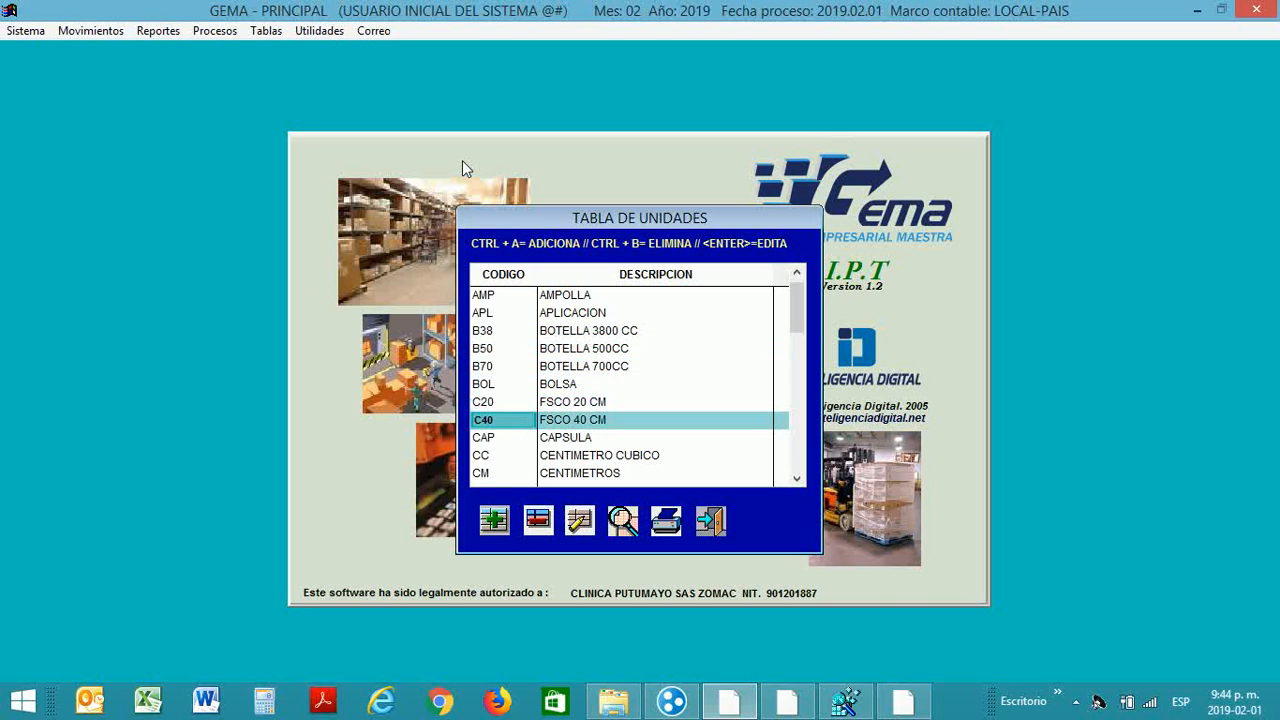
key("Down")
key("Down")
key("Down")
key("Down")
key("Down")
key("Down")
key("Down")
key("Down")
key("Down")
key("Down")
key("Down")
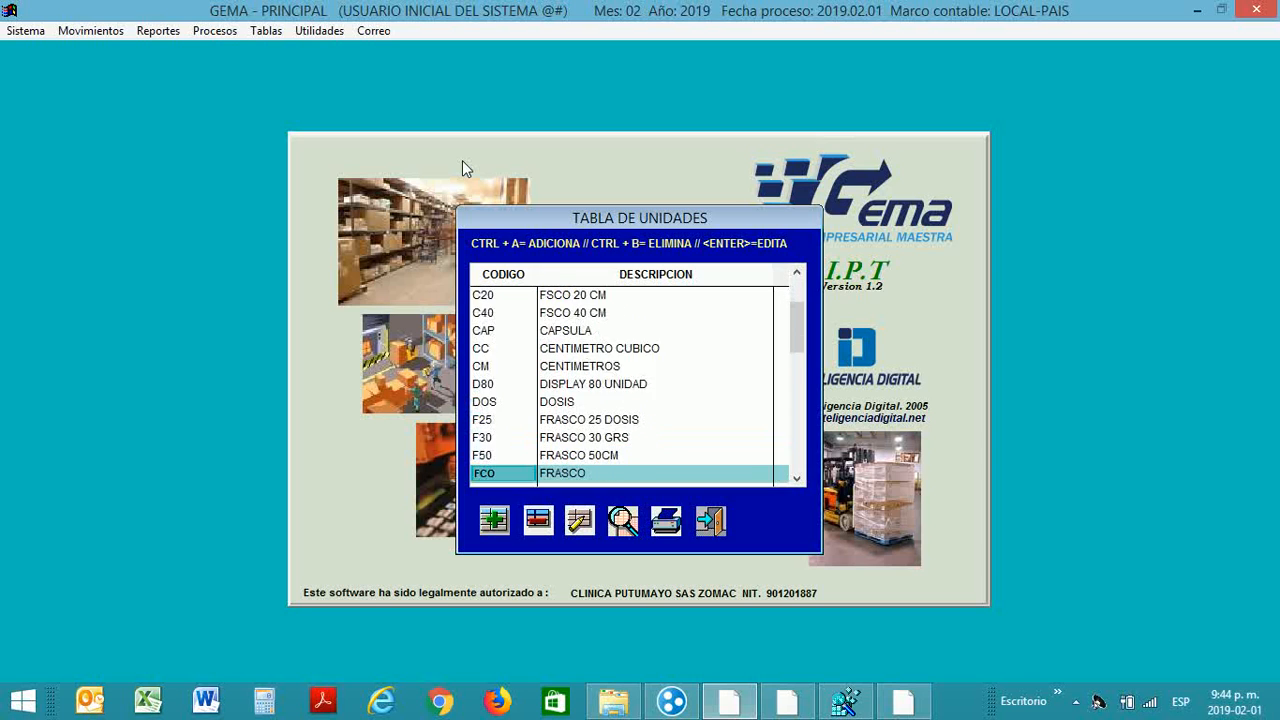
key("Down")
key("Down")
key("Down")
key("Down")
key("Down")
key("Down")
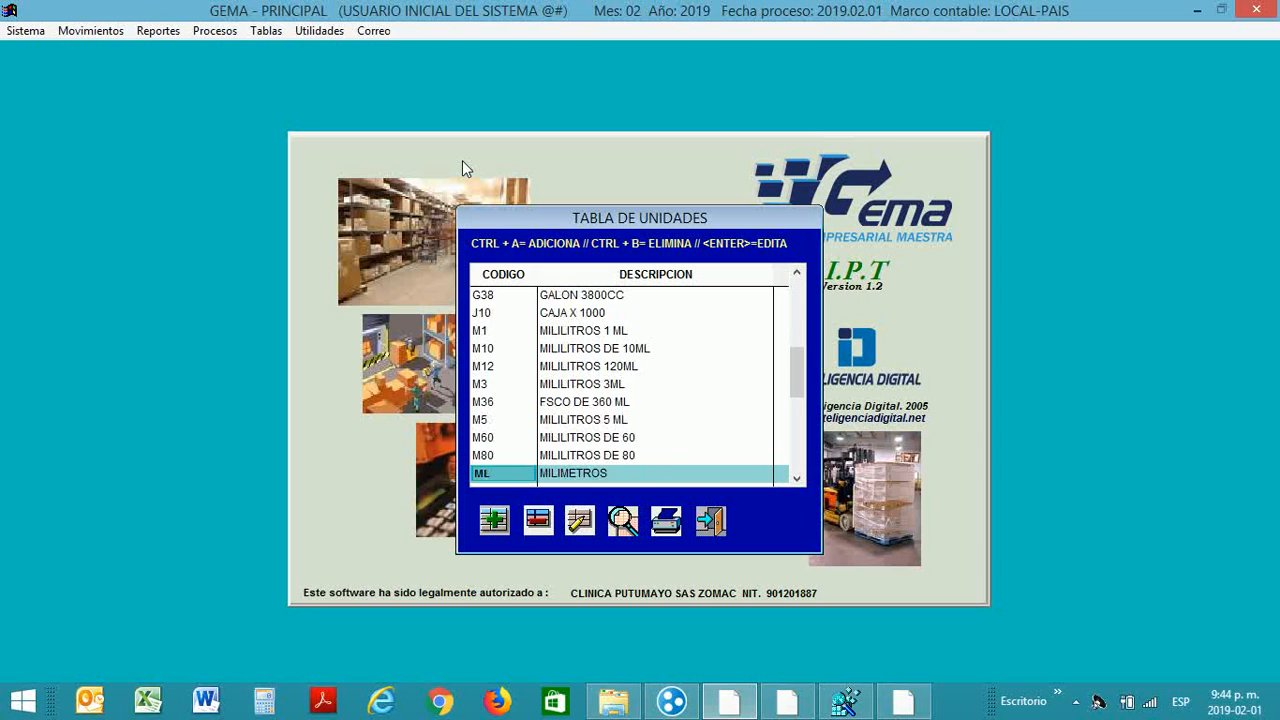
key("Down")
key("Down")
key("Down")
key("Down")
key("Down")
key("Down")
key("Down")
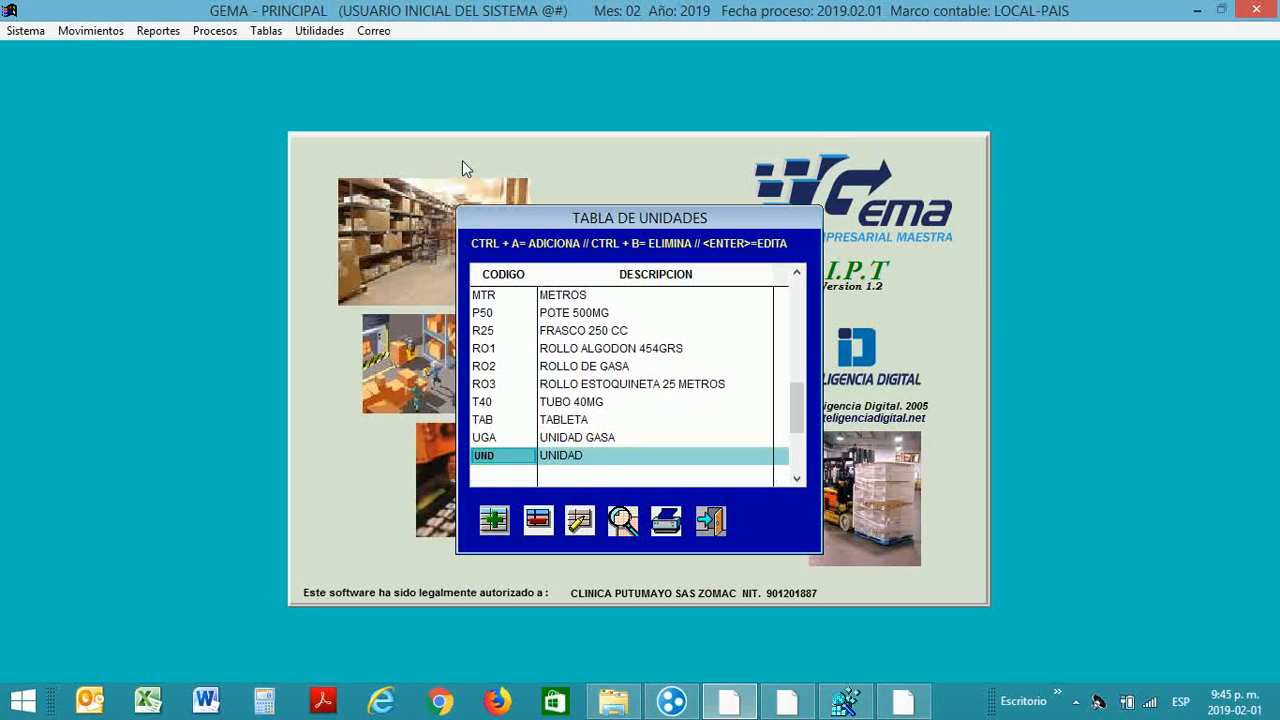
Step: Browse the rest of the list, checking TUBO 40MG, FRASCO, TABLETA, ROLLO DE GASA and UNIDAD GASA
key("Up")
key("Up")
key("Up")
key("Up")
key("Up")
key("Up")
key("Up")
key("Up")
key("Up")
key("Up")
key("Up")
key("Up")
key("Up")
key("Up")
key("Up")
key("Up")
key("Up")
key("Up")
key("Up")
key("Up")
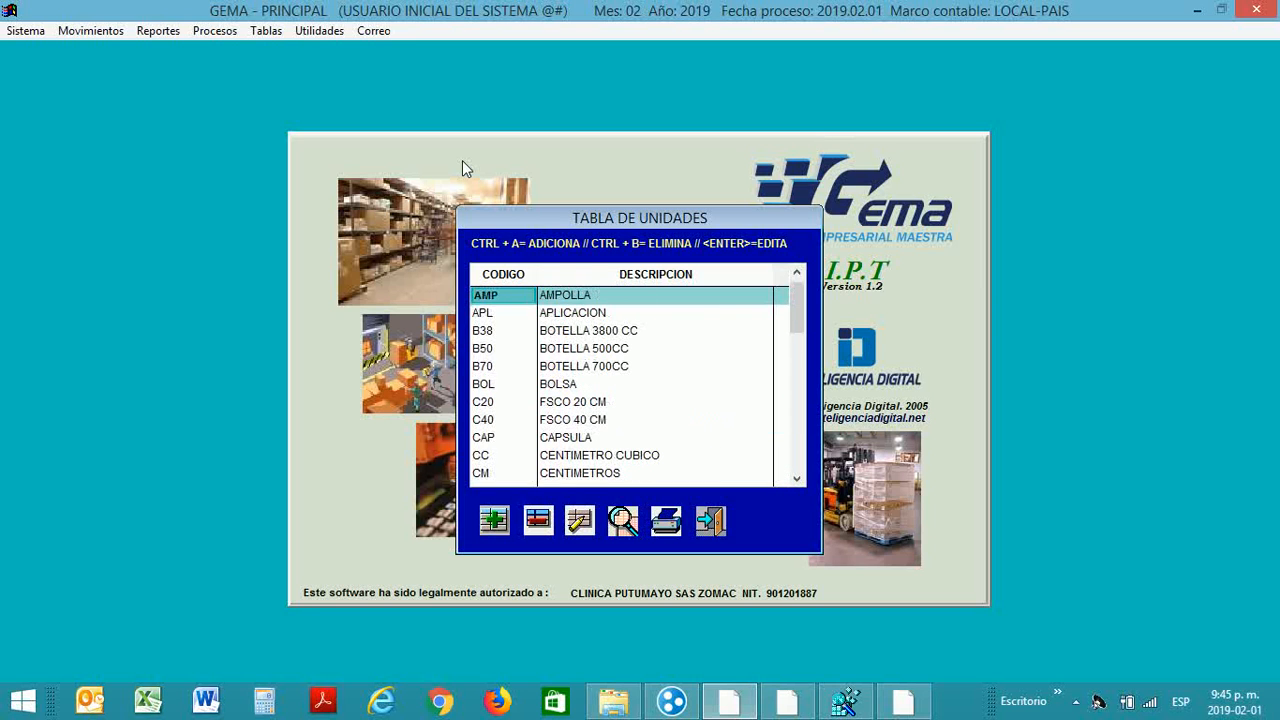
key("Down")
key("Down")
key("Down")
key("Down")
key("Down")
key("Down")
key("Down")
key("Down")
key("Down")
key("Down")
key("Down")
key("Down")
key("Down")
key("Down")
key("Down")
key("Down")
key("Down")
key("Down")
key("Down")
key("Down")
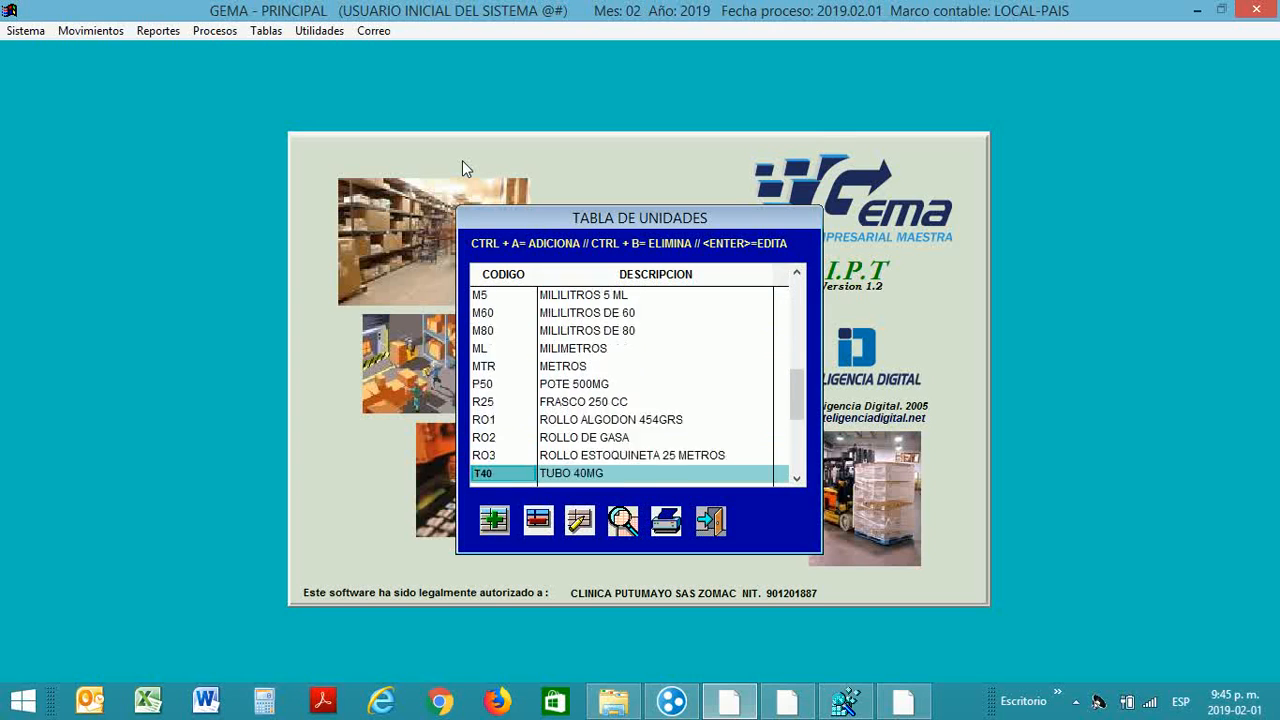
key("Down")
key("Down")
key("Down")
key("Up")
key("Up")
key("Up")
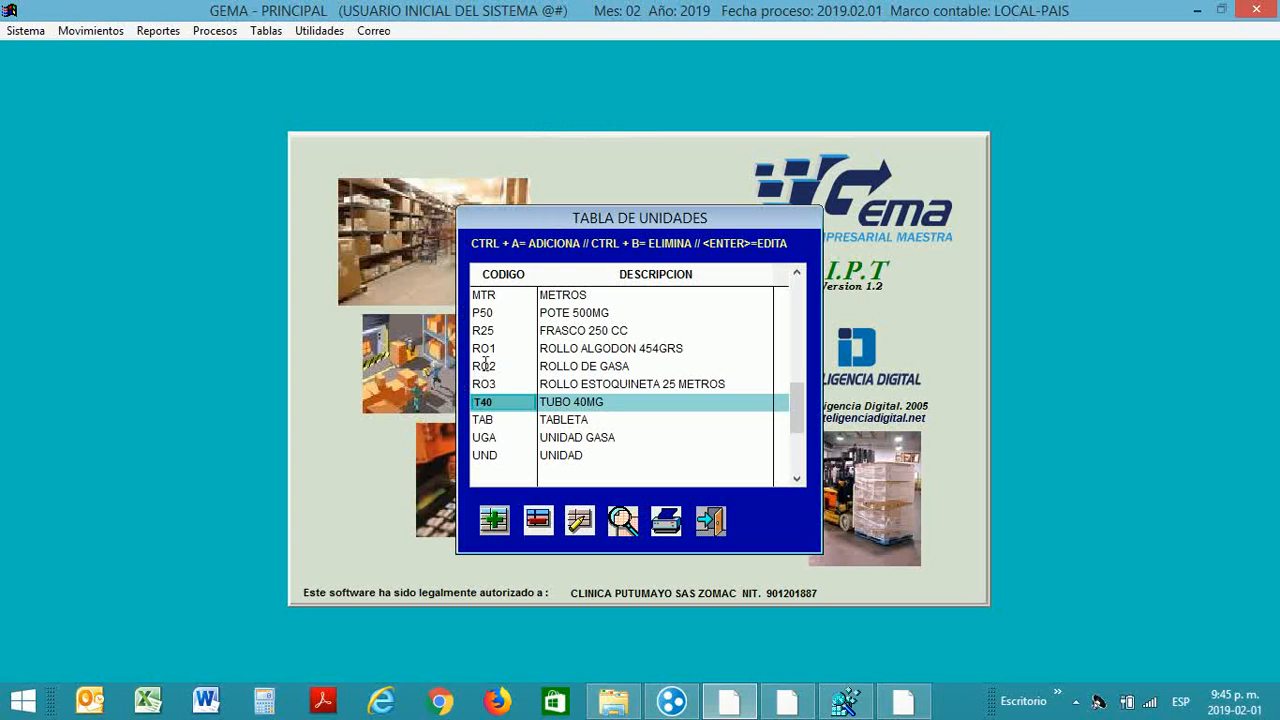
key("Up")
key("Up")
key("Up")
key("Up")
key("Up")
key("Up")
key("Up")
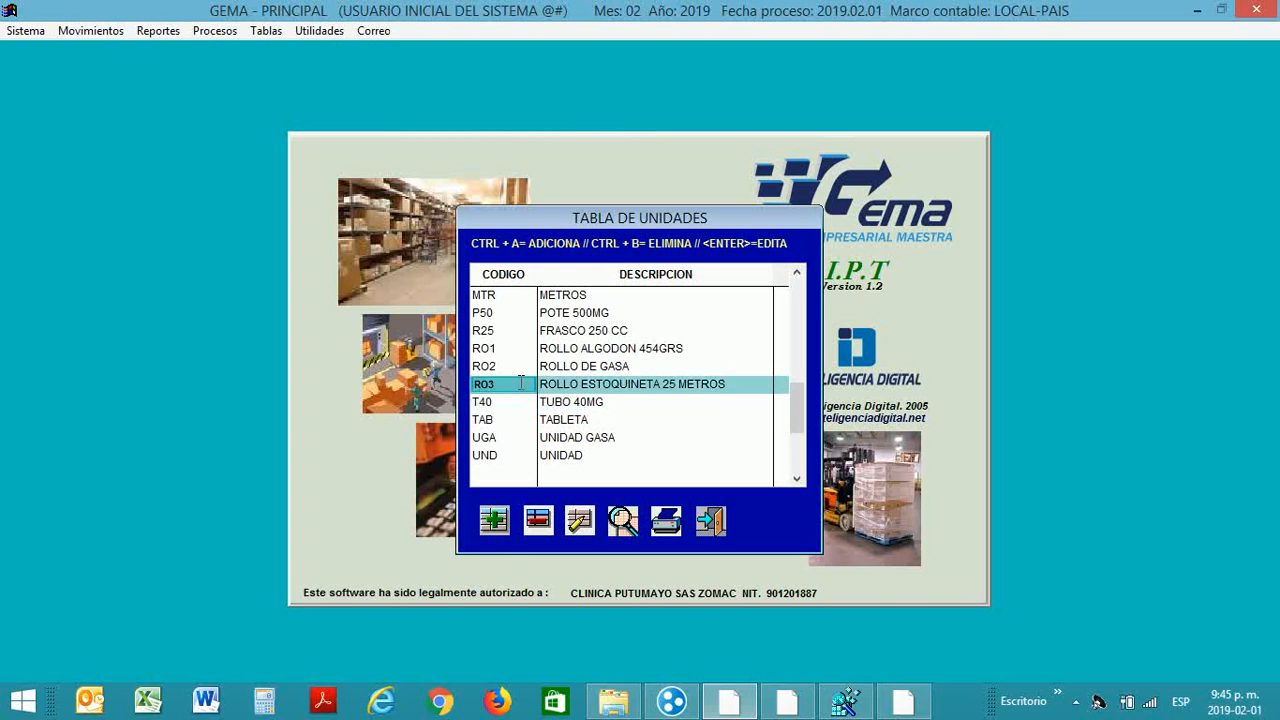
key("Up")
key("Up")
key("Up")
key("Up")
key("Up")
key("Up")
key("Up")
key("Up")
key("Up")
key("Up")
key("Up")
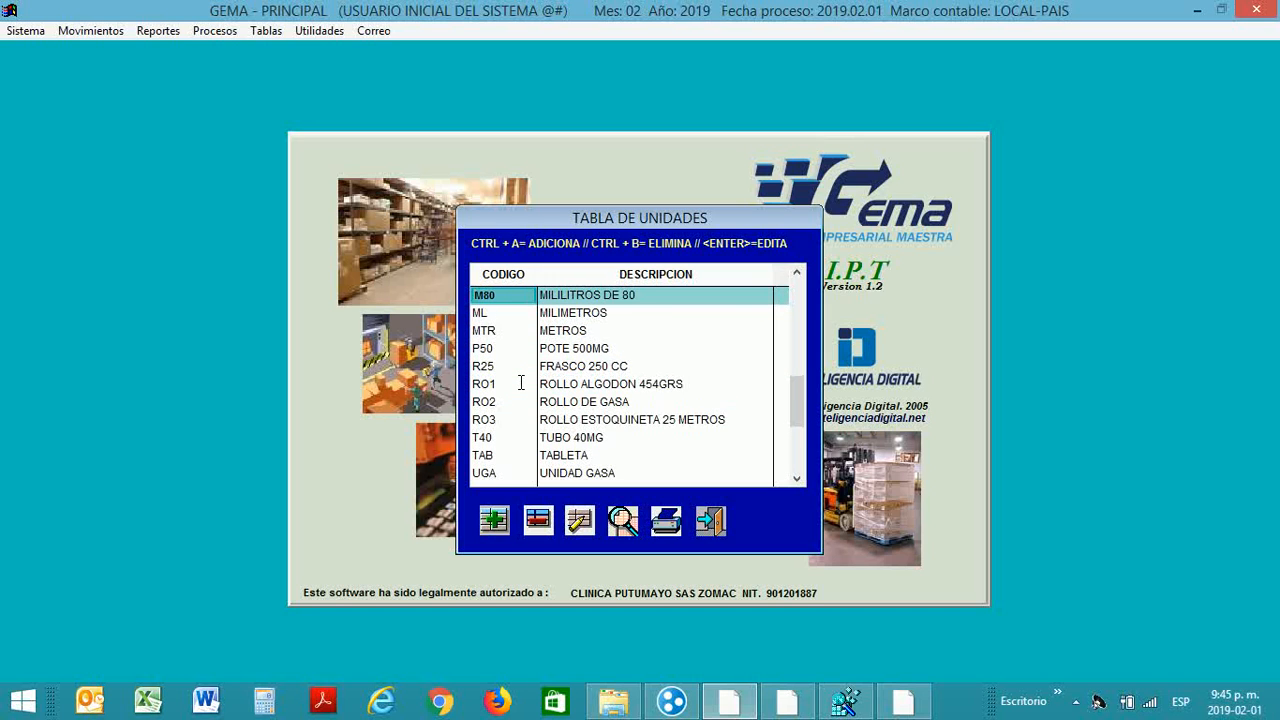
key("Up")
key("Up")
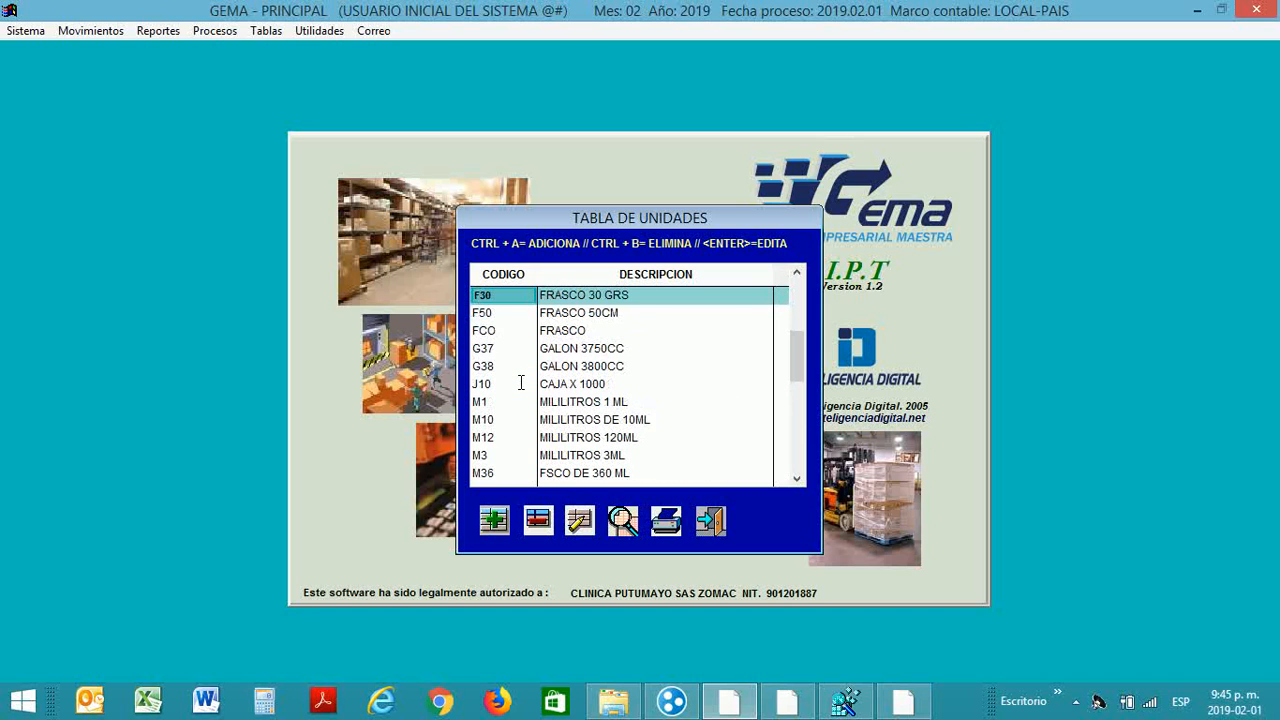
key("Down")
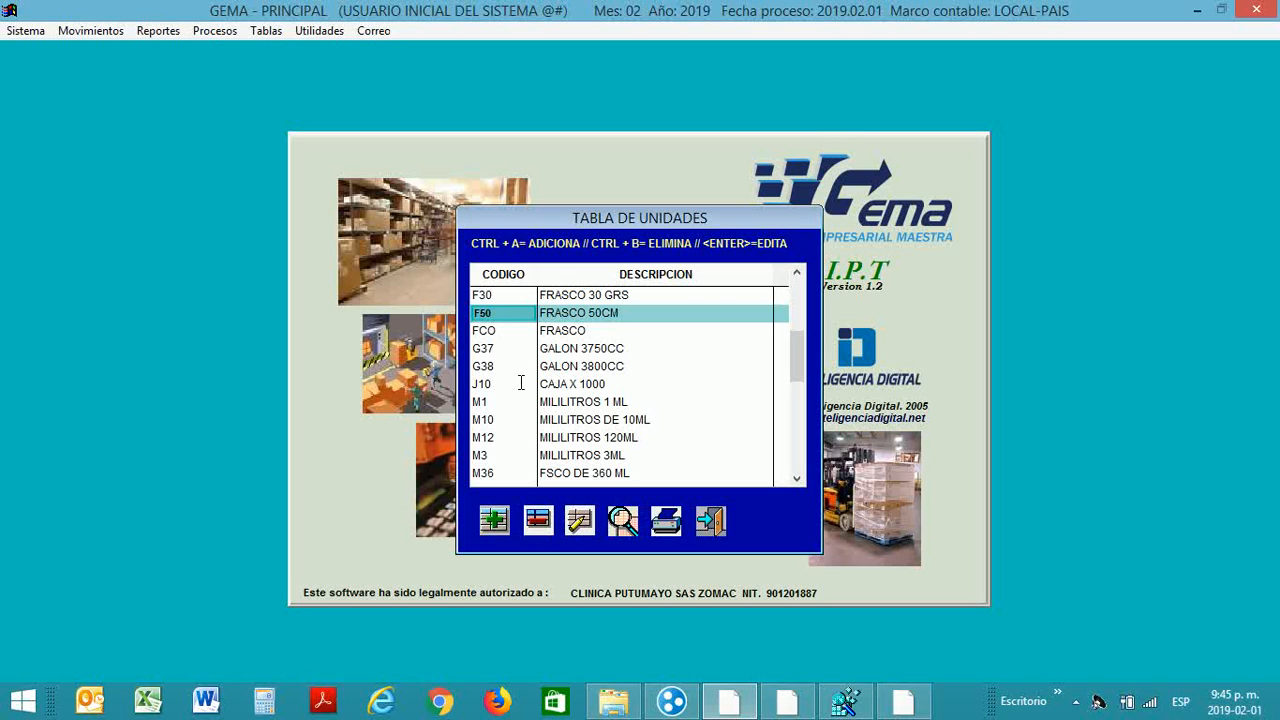
key("Down")
key("Up")
key("Down")
key("Up")
key("Down")
key("Down")
key("Down")
key("Down")
key("Down")
key("Down")
key("Down")
key("Down")
key("Down")
key("Down")
key("Down")
key("Down")
key("Down")
key("Down")
key("Down")
key("Down")
key("Down")
key("Down")
key("Down")
key("Down")
key("Down")
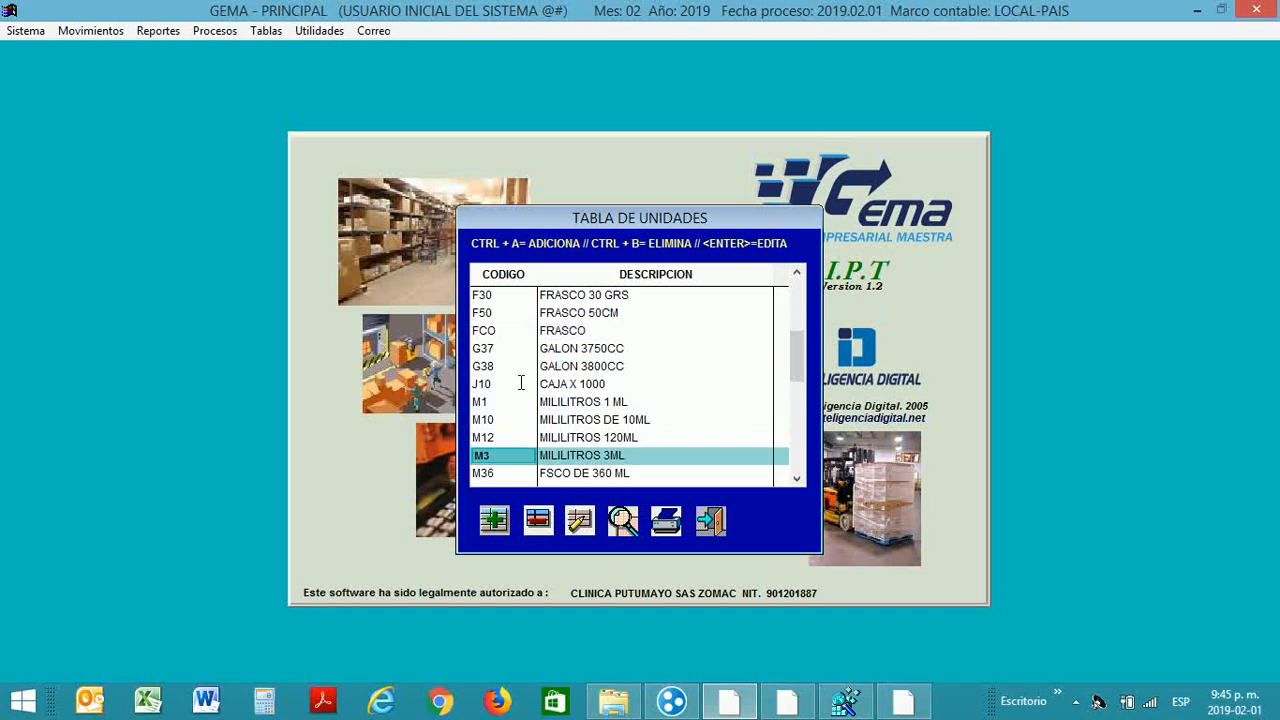
key("Down")
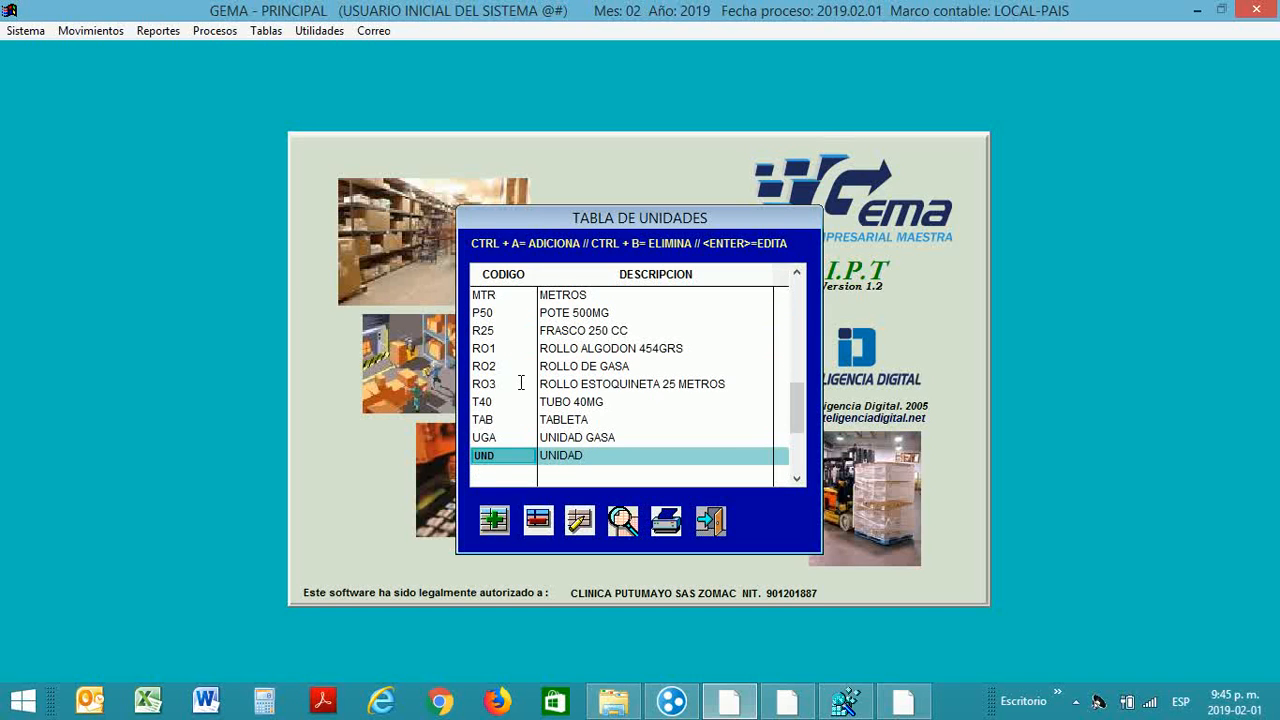
key("Up")
key("Up")
key("Up")
key("Up")
key("Down")
key("Down")
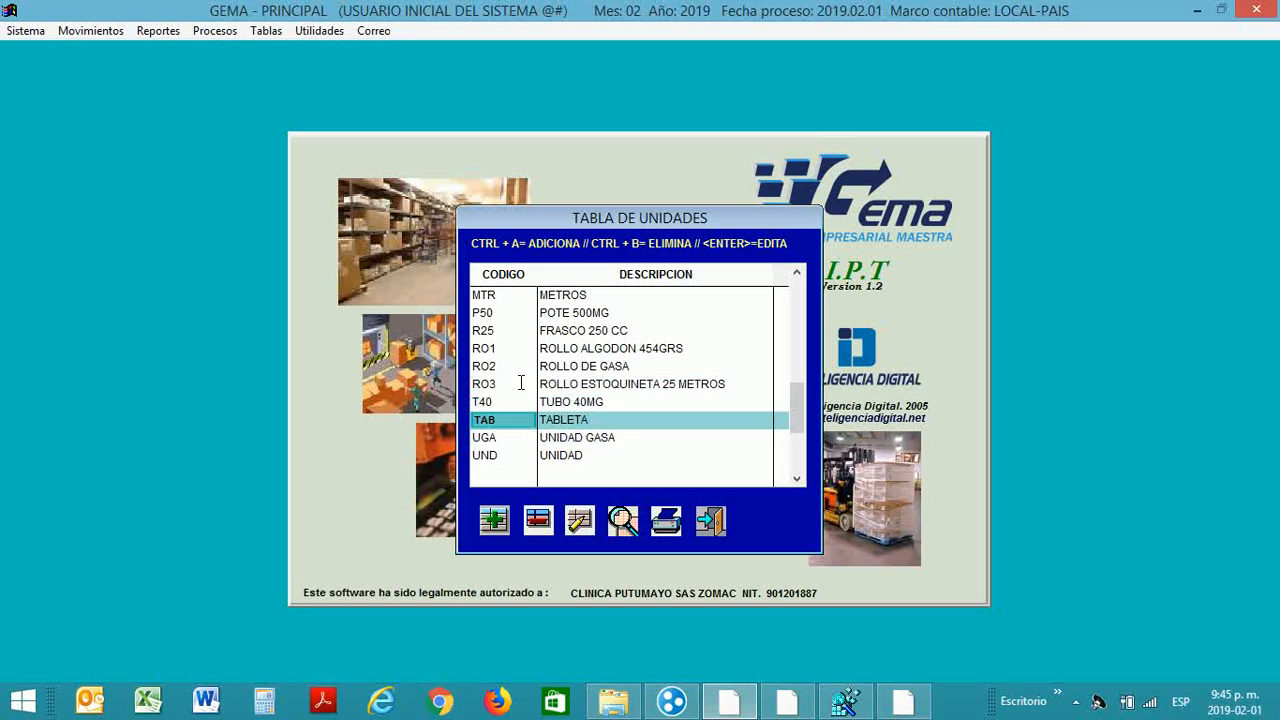
key("Down")
key("Down")
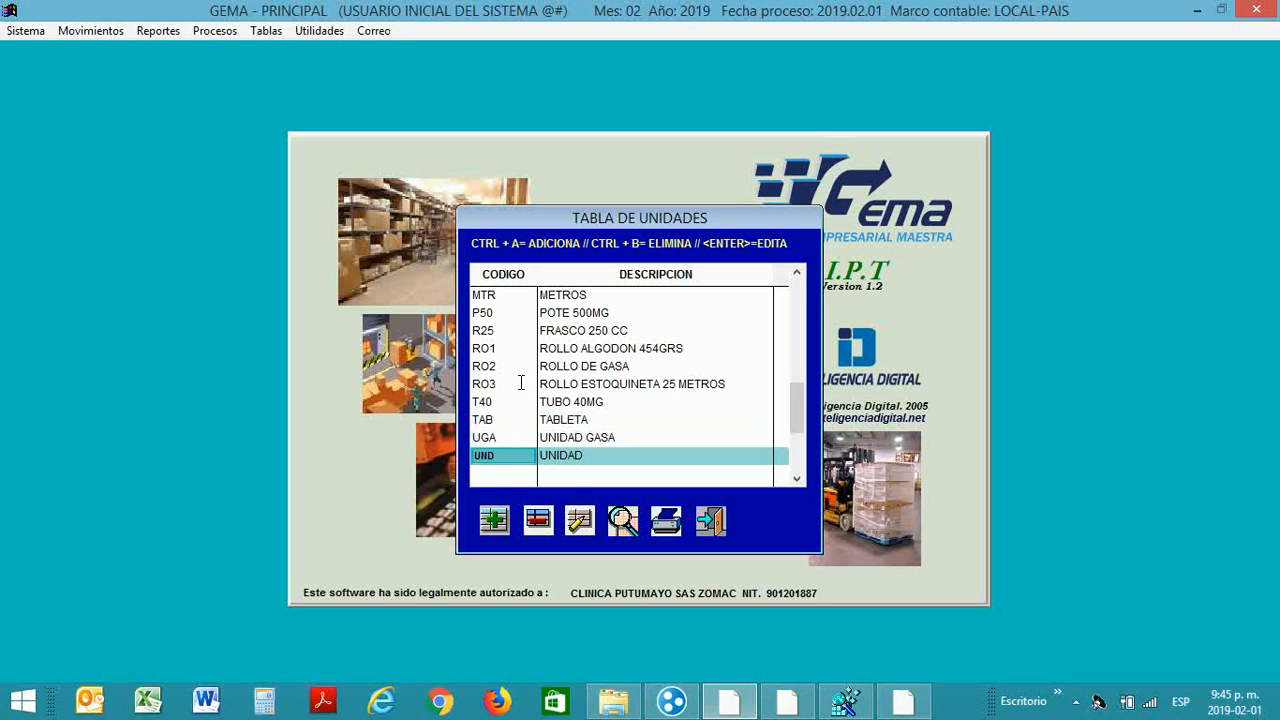
key("Up")
key("Up")
key("Up")
key("Up")
key("Up")
key("Up")
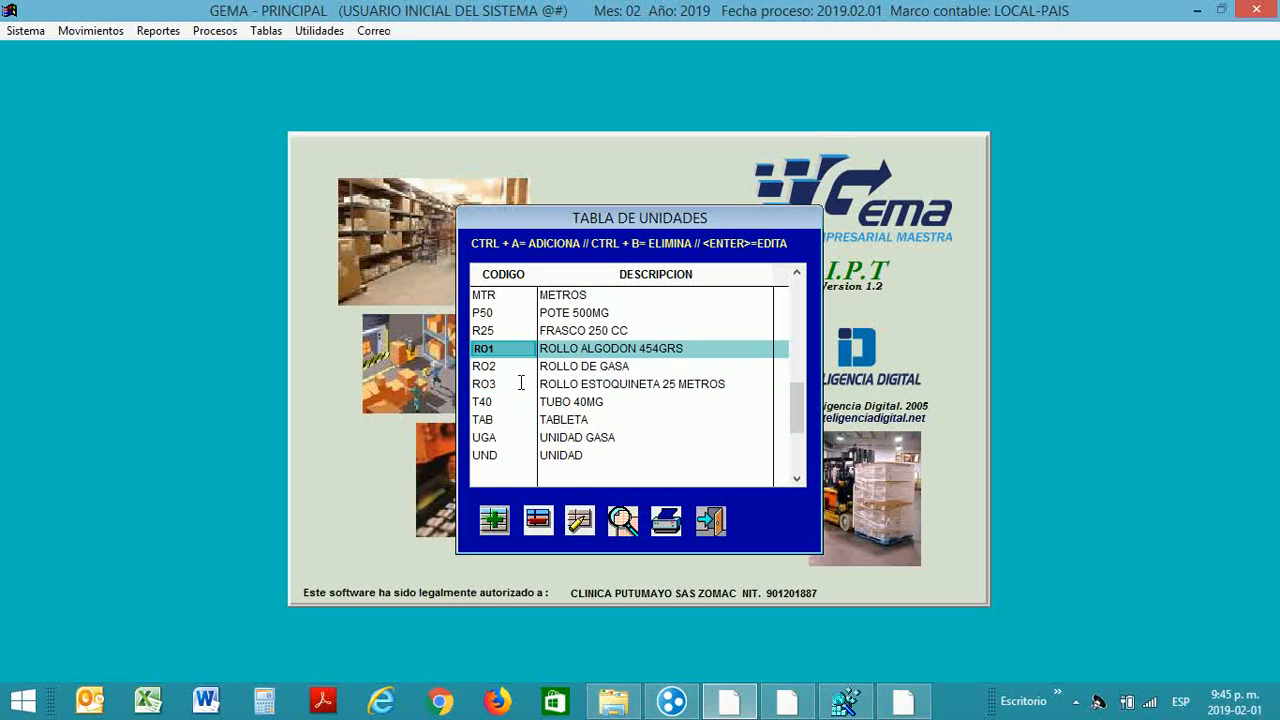
key("Down")
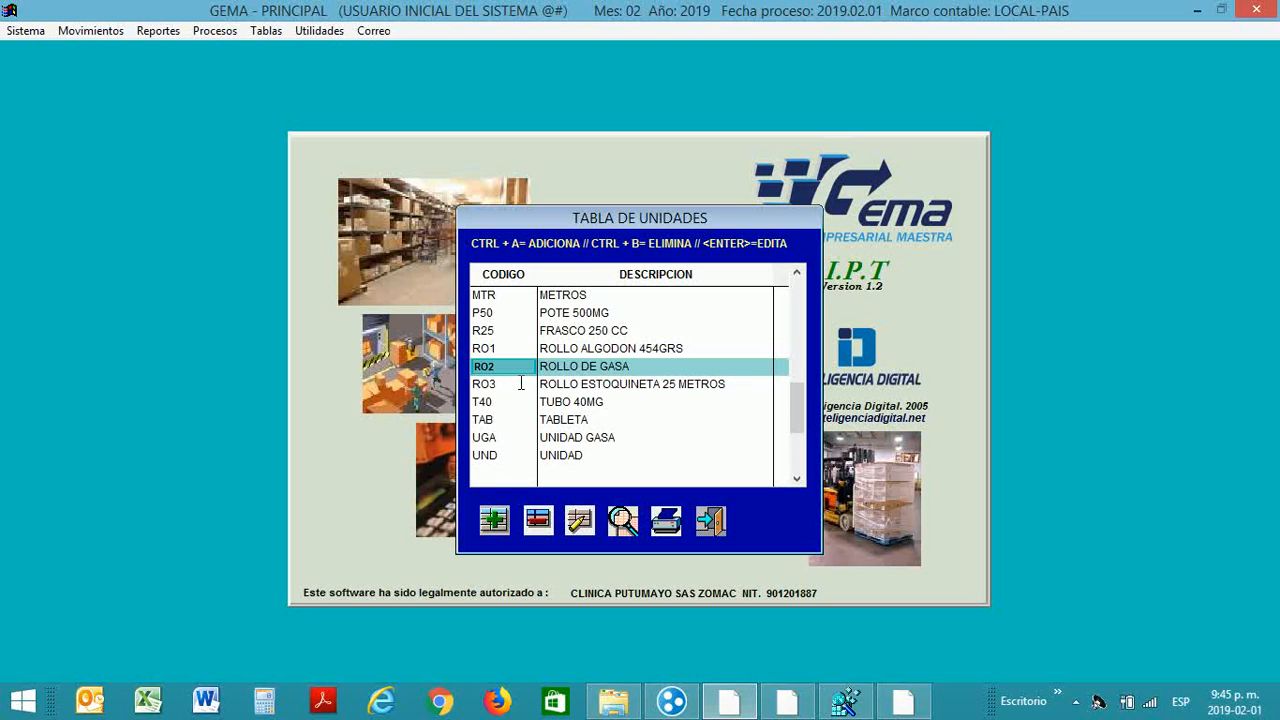
key("Down")
key("Down")
key("Down")
key("Down")
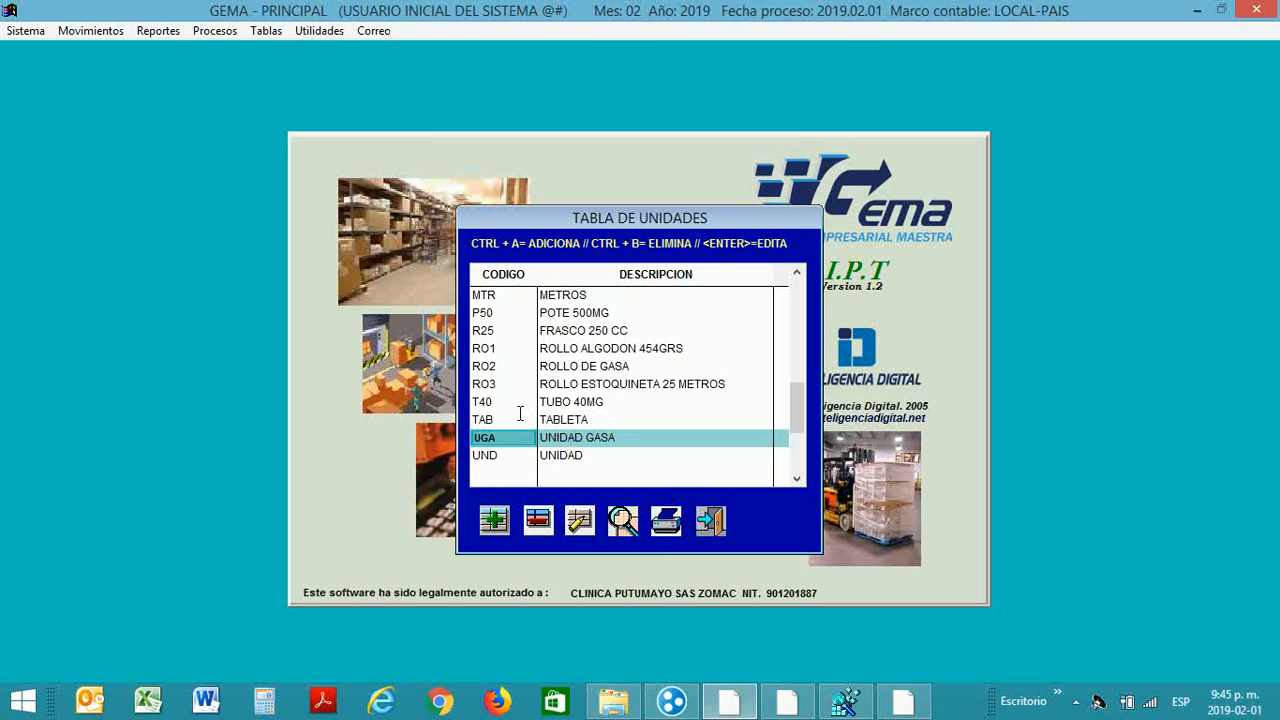
Step: Select ROLLO DE GASA, move down to UND, and dismiss the Windows date overlay
left_click(494, 367)
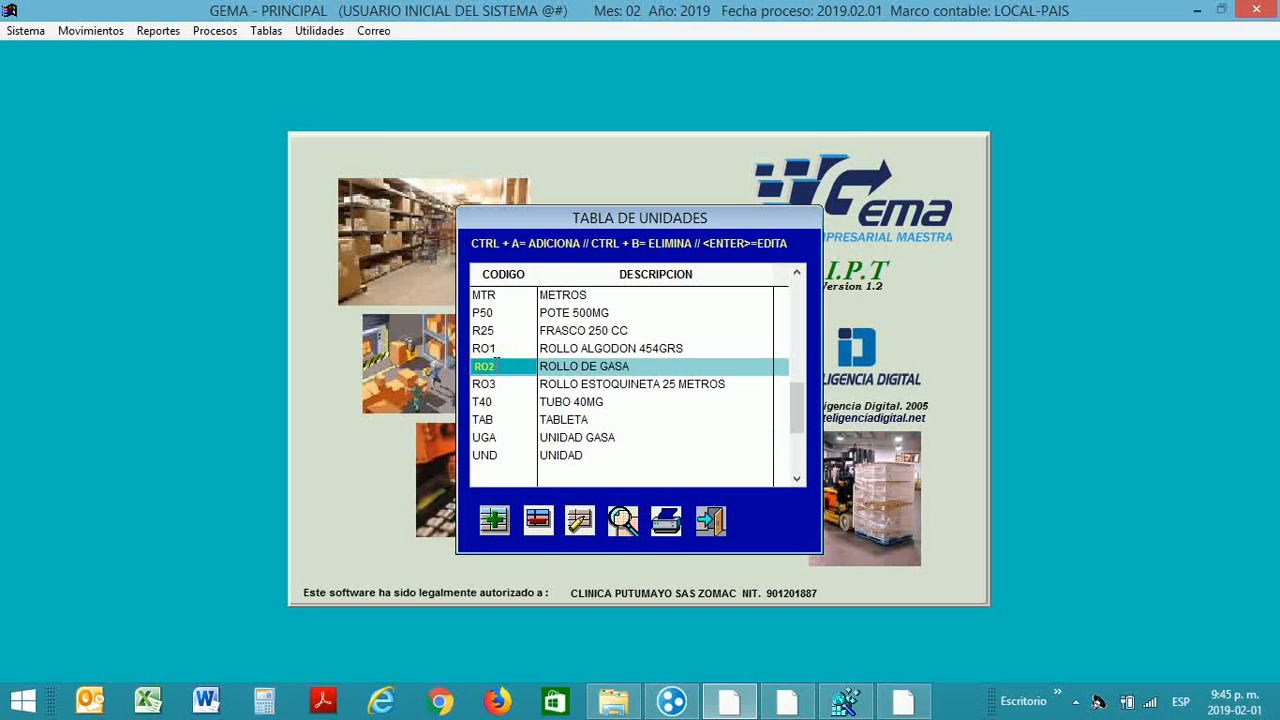
key("Down")
key("Down")
key("Down")
key("Down")
key("Down")
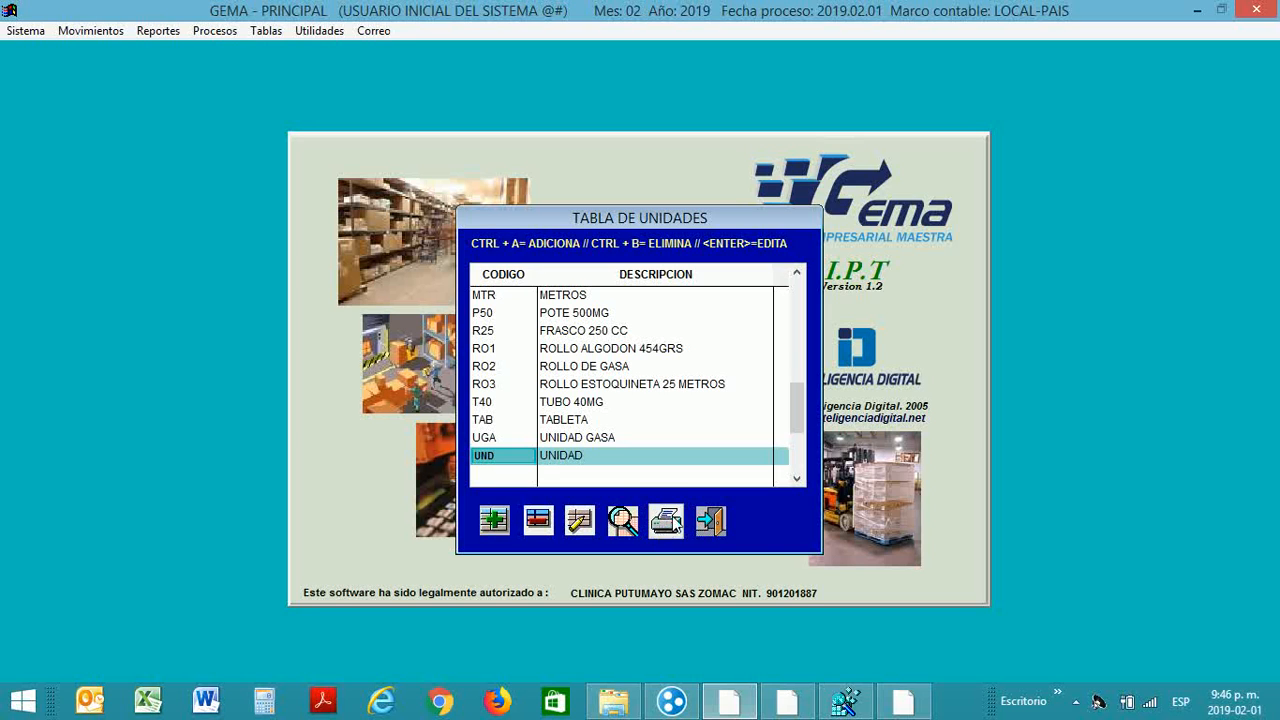
key("super+c")
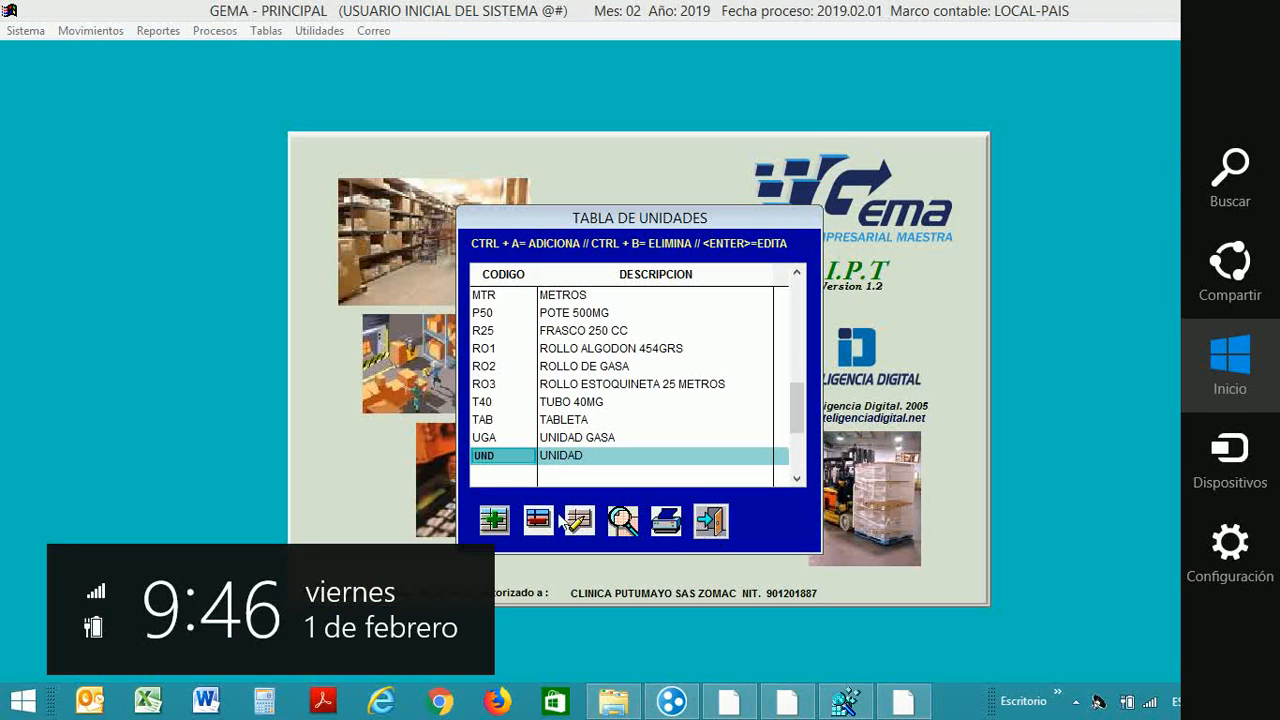
left_click(500, 520)
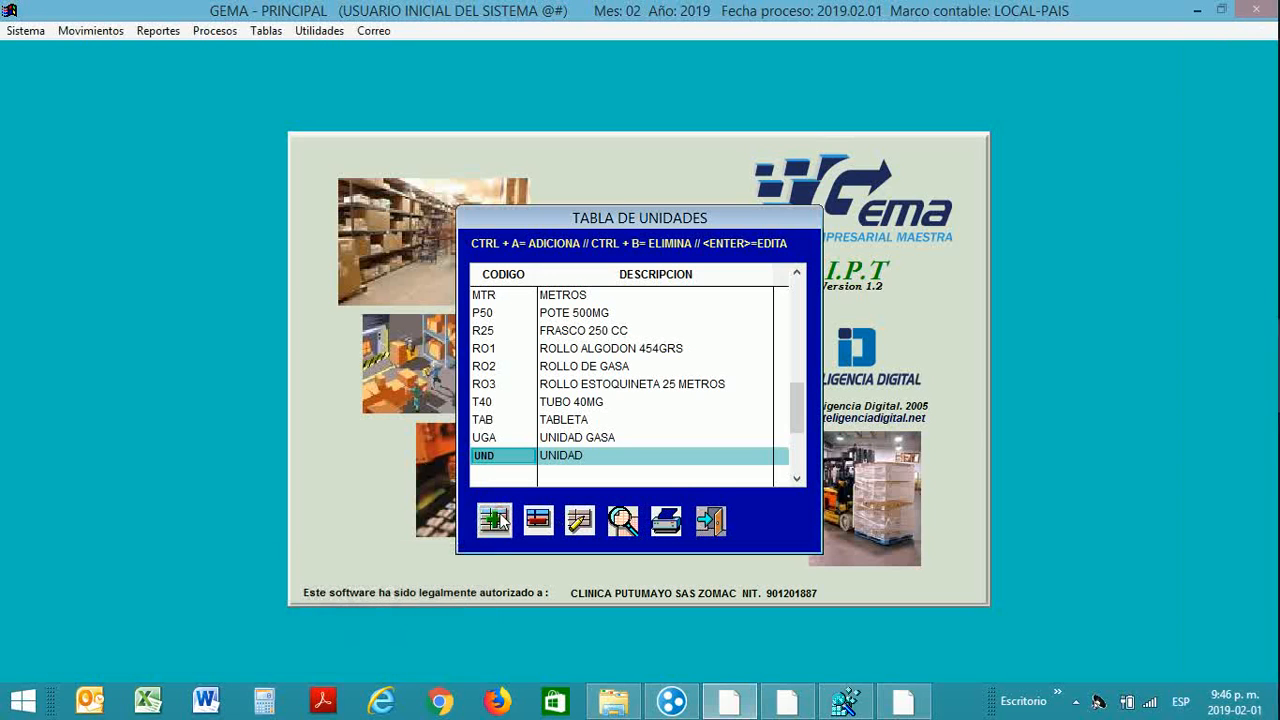
Step: Add unit ZPR with description UNIDAD DE PRUEBA and save it
left_click(500, 520)
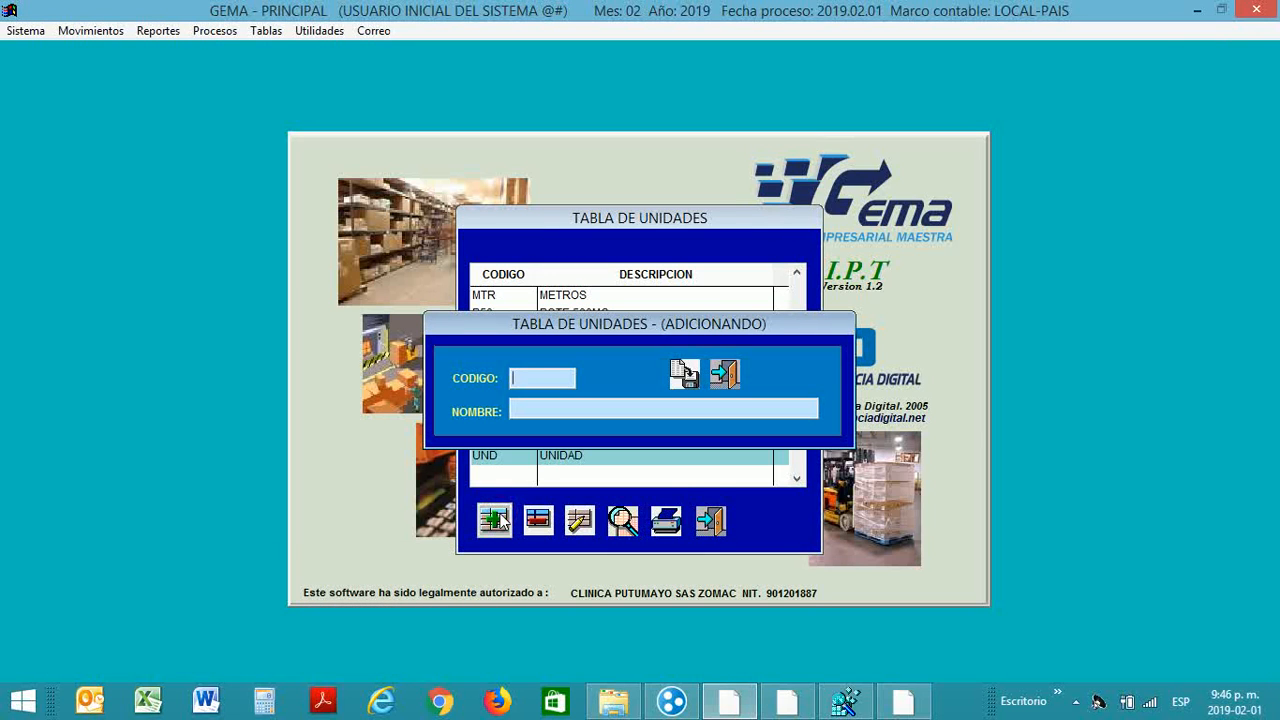
type("Z")
type("PR")
type("UNIDAD DE")
type(" PRUEBA")
key("Return")
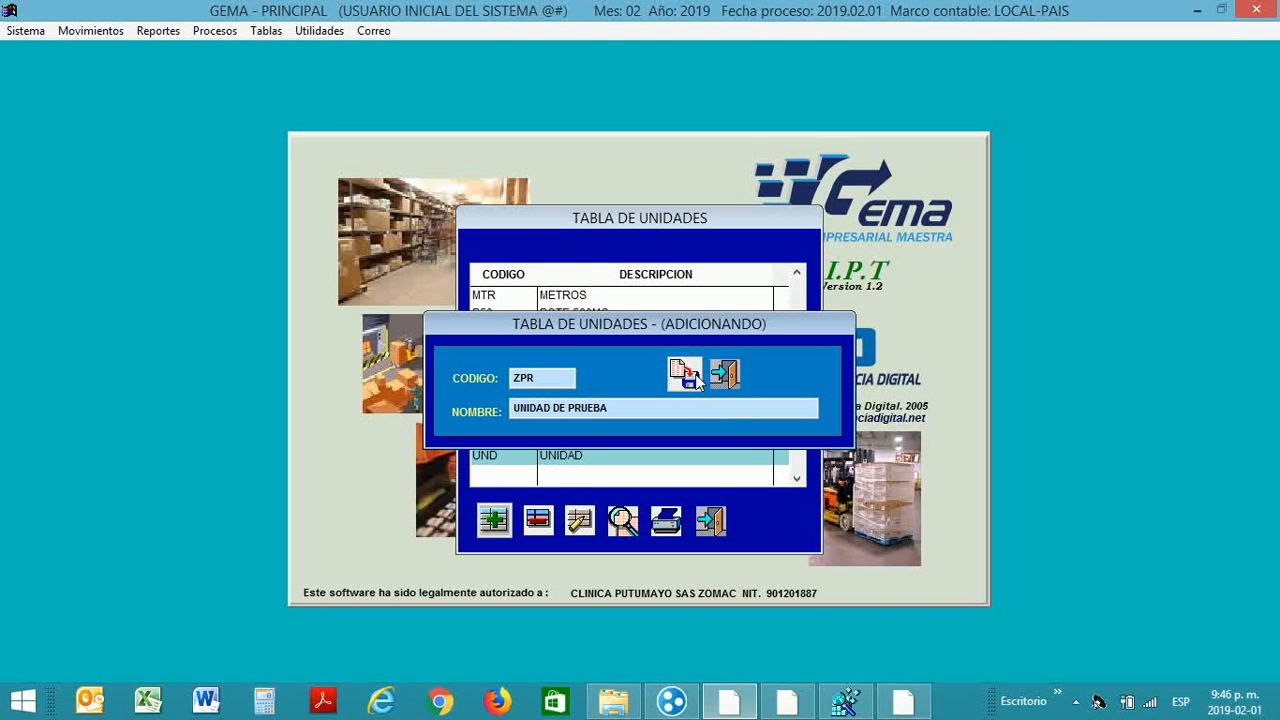
left_click(686, 374)
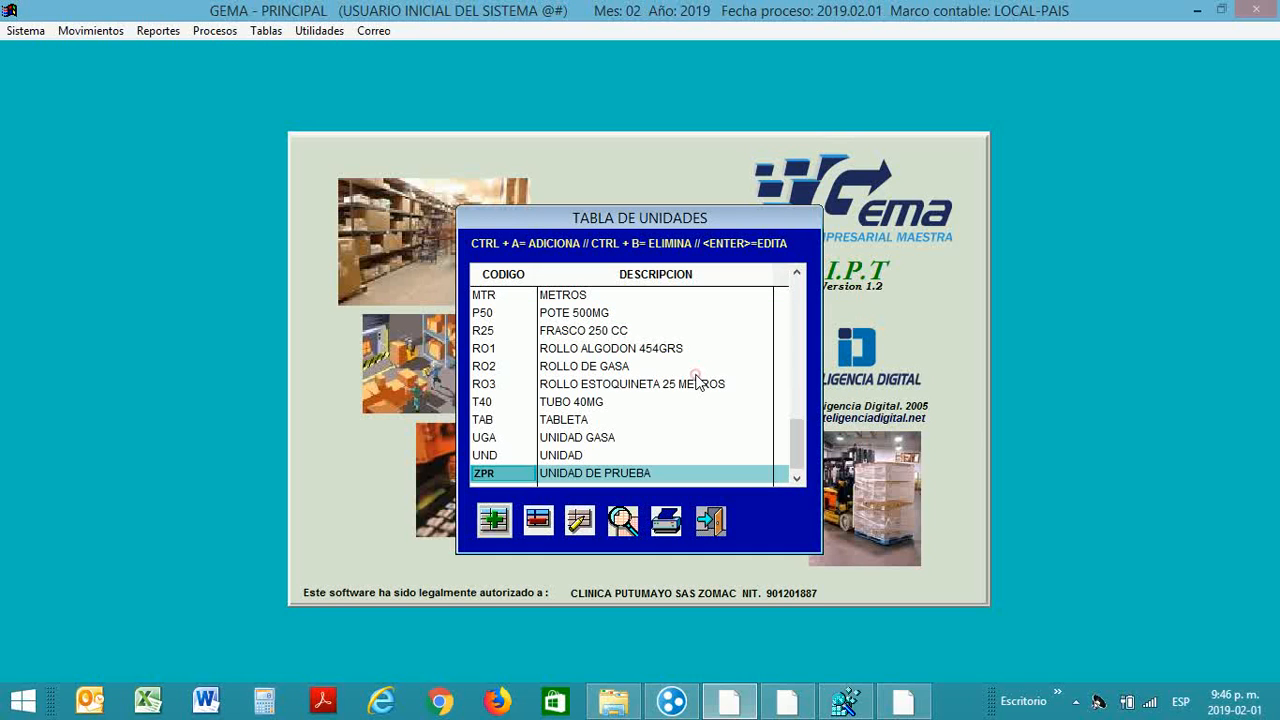
Step: Browse the list around the new ZPR entry, up to TUBO 40MG and back
key("Up")
key("Up")
key("Up")
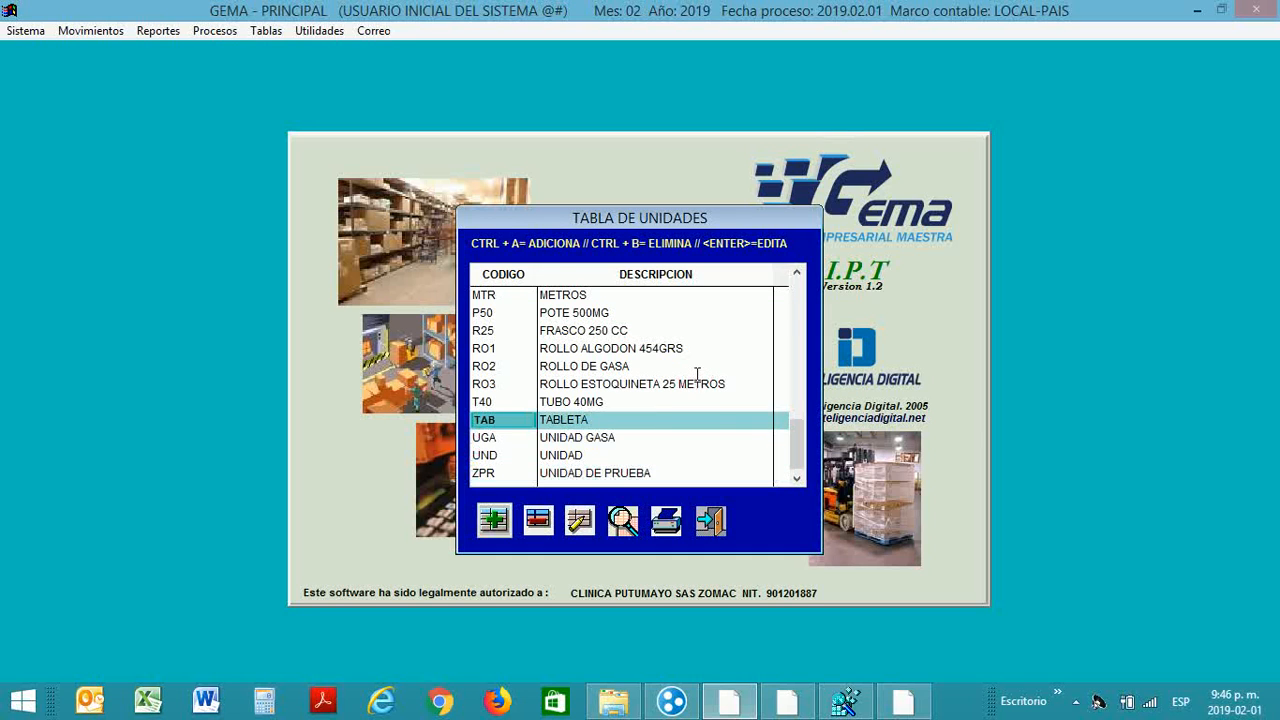
key("Up")
key("Up")
key("Up")
key("Down")
key("Down")
key("Down")
key("Down")
key("Down")
key("Down")
scroll(697, 374, "down", 1)
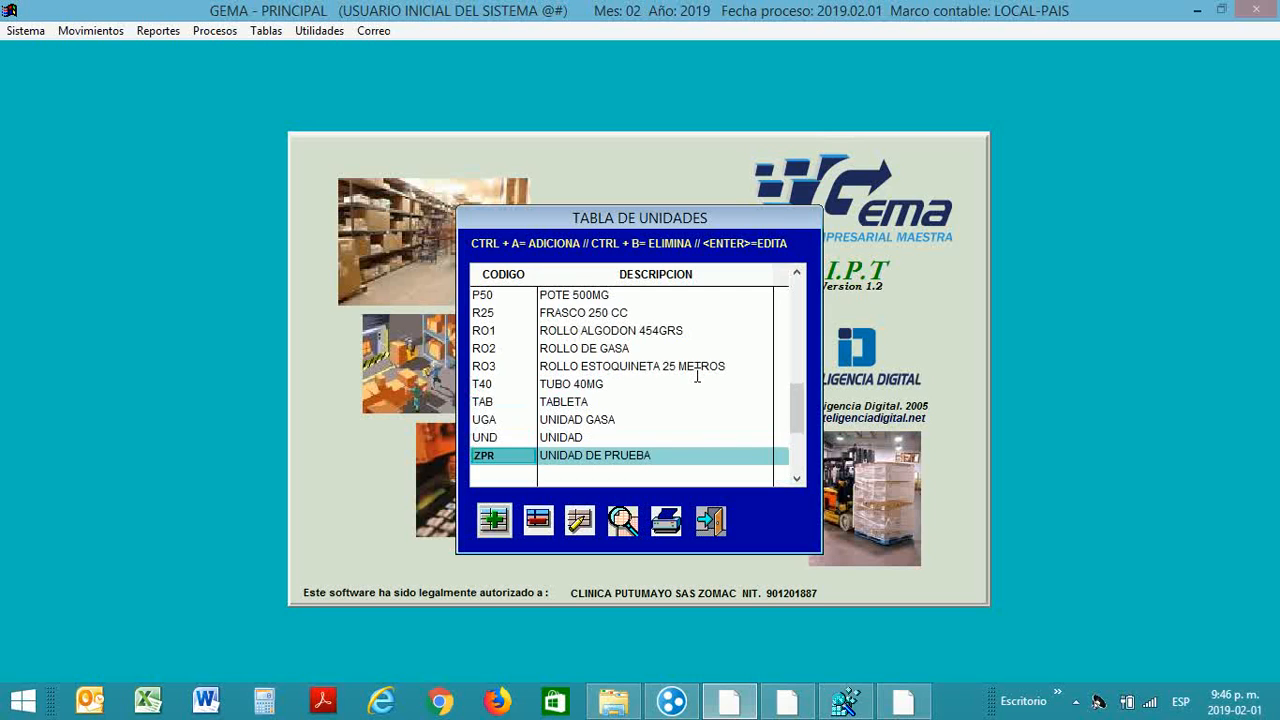
key("Up")
key("Up")
key("Up")
key("Up")
key("Up")
key("Up")
key("Up")
key("Up")
key("Up")
key("Up")
key("Up")
key("Up")
key("Up")
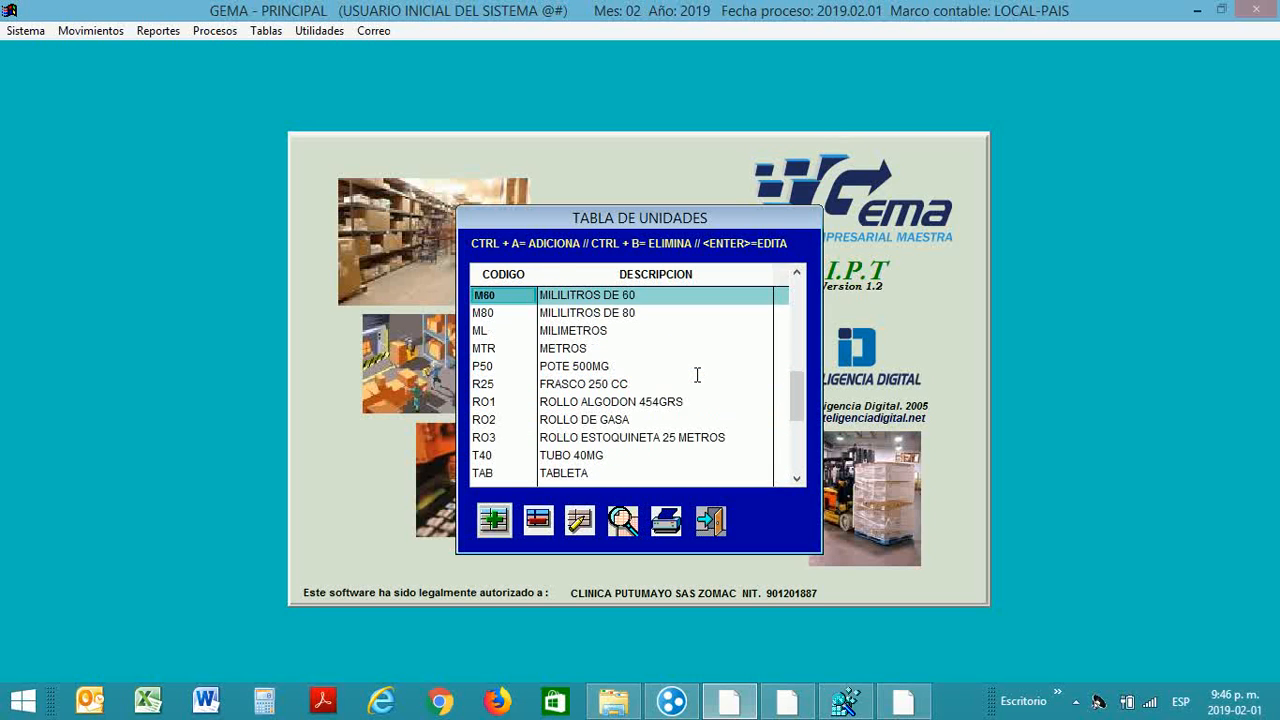
key("Down")
key("Down")
key("Down")
key("Down")
key("Down")
key("Down")
key("Down")
key("Down")
key("Down")
key("Down")
key("Down")
key("Down")
key("Down")
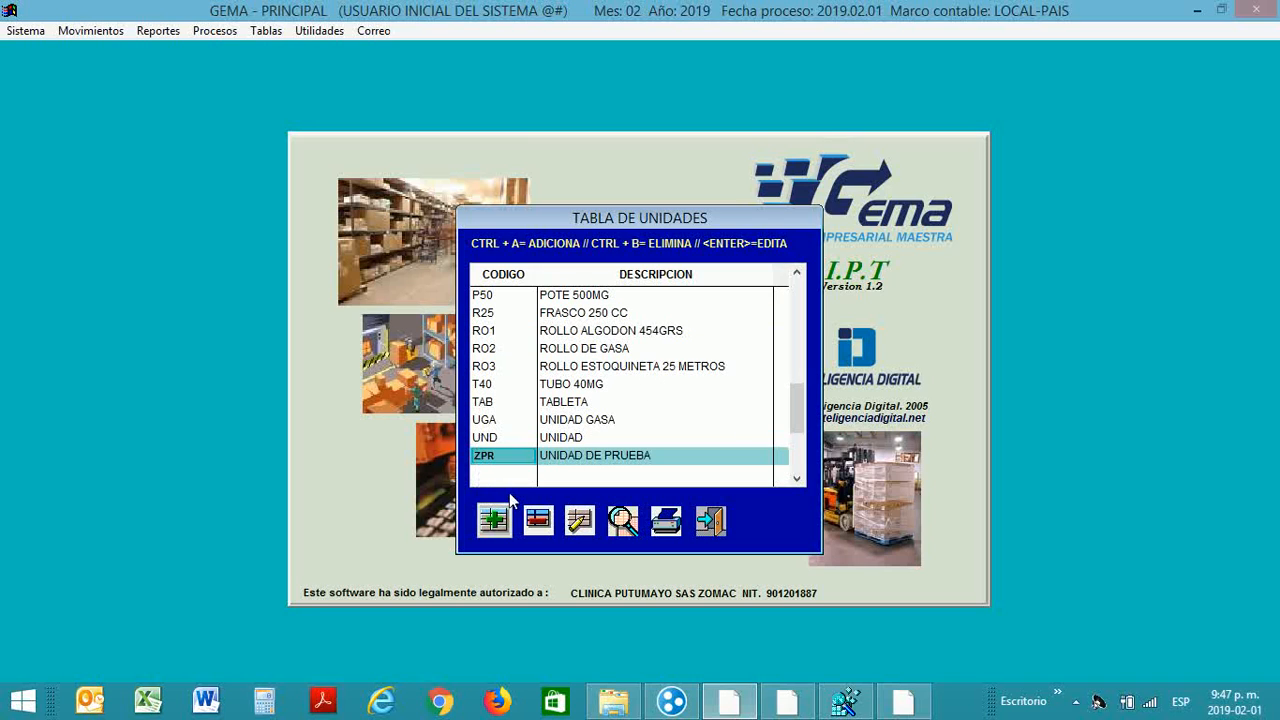
Step: Append ZZZ to the ZPR unit's name, saving it as UNIDAD DE PRUEBA ZZZ
left_click(578, 522)
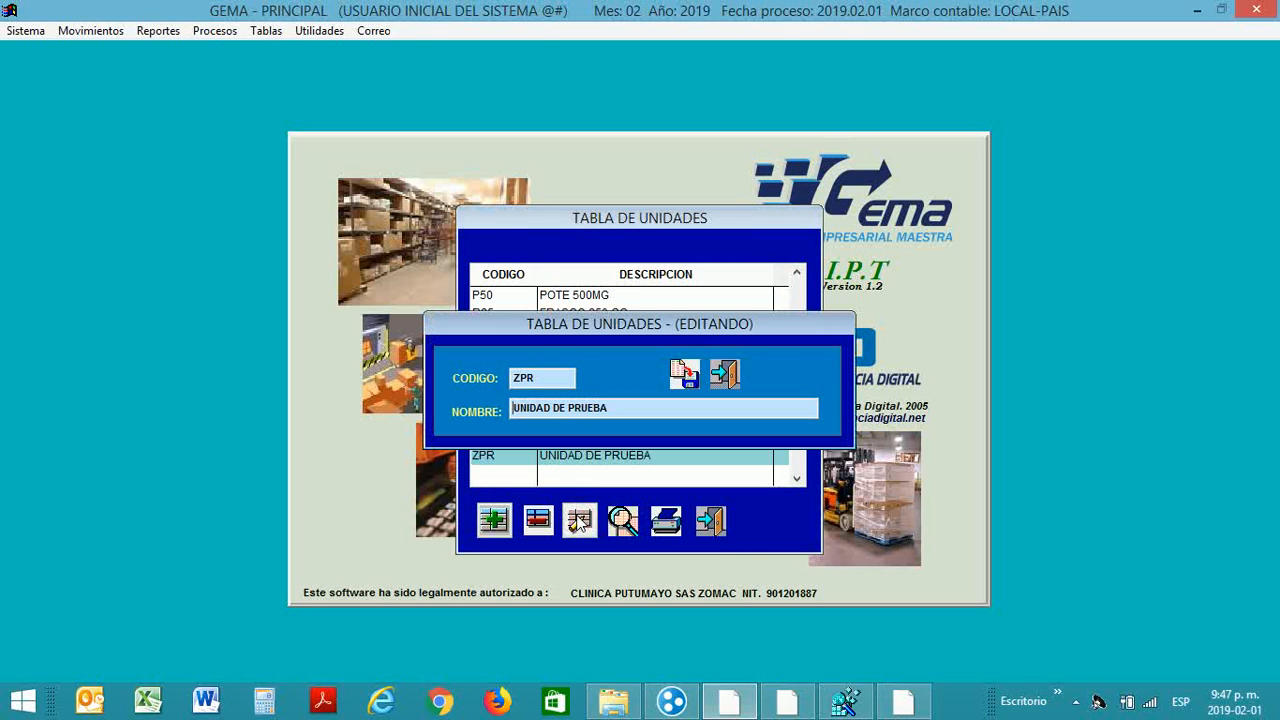
key("Right")
key("Right")
key("Right")
type("ZZZ")
left_click(697, 373)
key("Up")
key("Up")
key("Up")
key("Up")
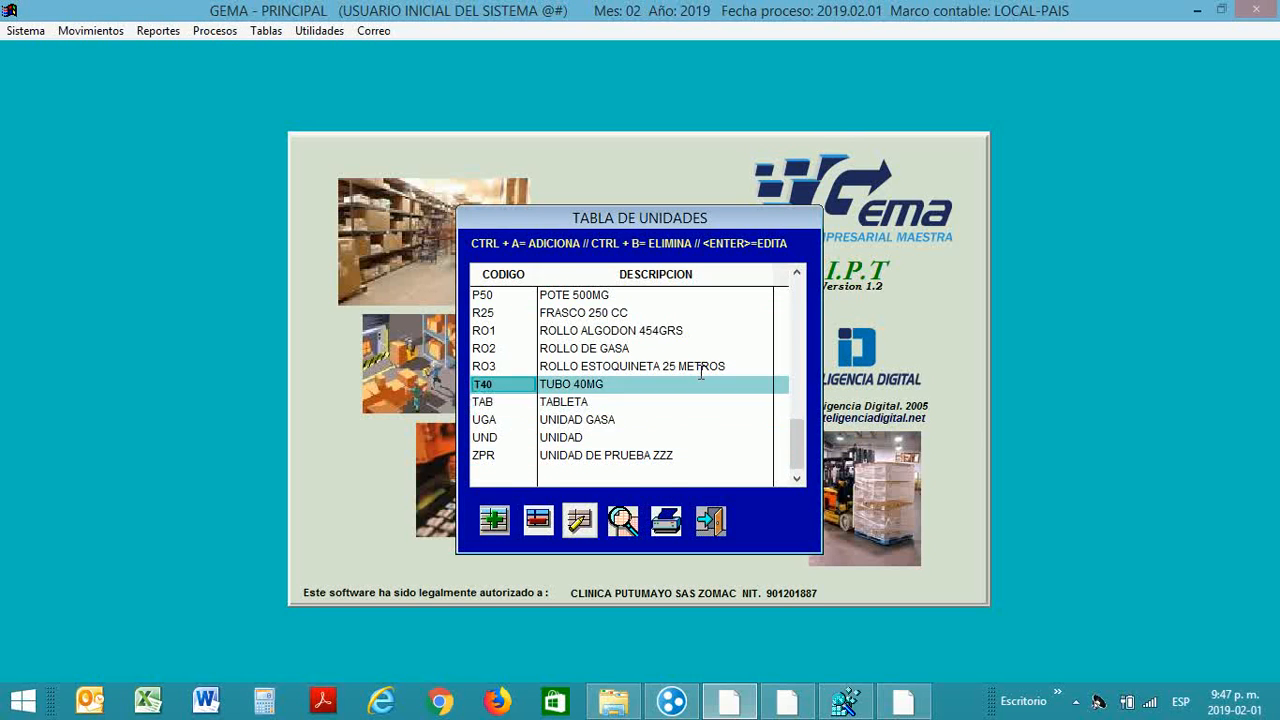
key("Down")
key("Down")
key("Down")
key("Down")
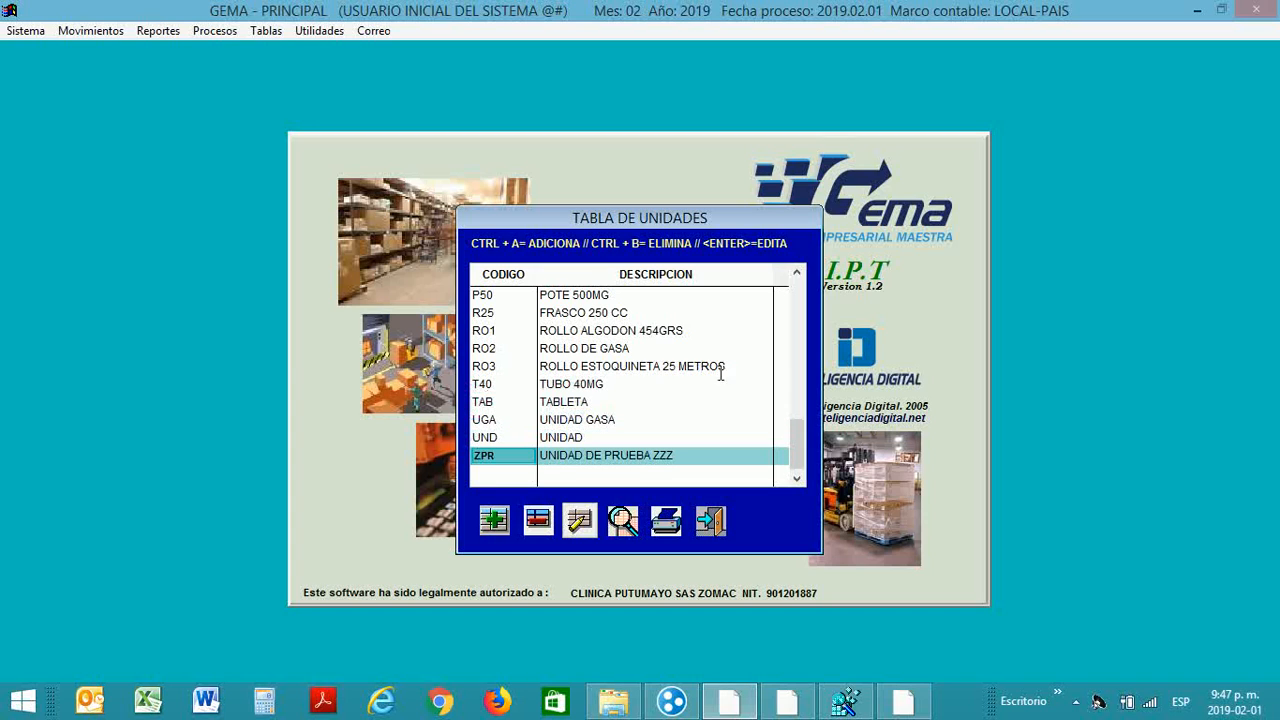
Step: Delete the ZPR test unit, confirming with Sí, and check the end of the list
left_click(541, 521)
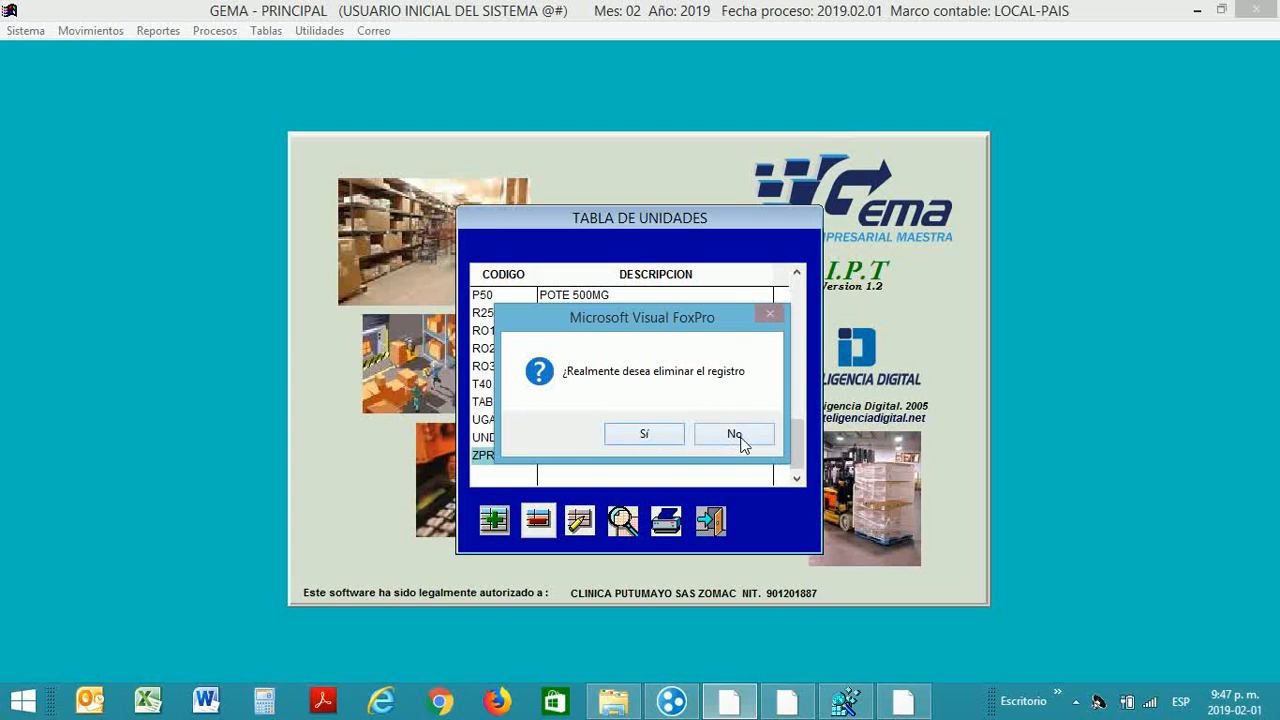
left_click(644, 435)
key("Up")
key("Up")
key("Up")
key("Up")
key("Up")
key("Up")
key("Up")
key("Up")
key("Up")
key("Up")
key("Up")
key("Up")
key("Up")
key("Up")
key("Up")
key("Up")
key("Up")
key("Up")
key("Up")
key("Up")
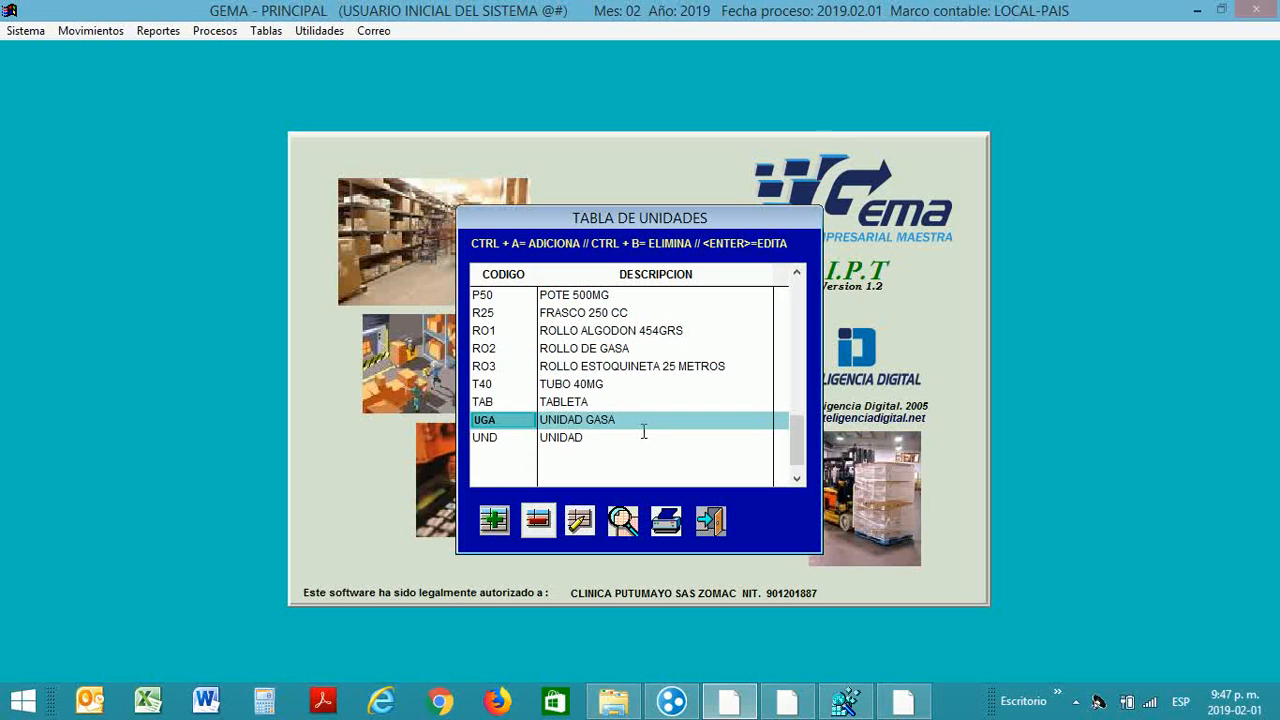
key("Down")
key("Down")
key("Down")
key("Down")
key("Down")
key("Down")
key("Down")
key("Down")
key("Down")
key("Down")
key("Down")
key("Down")
key("Down")
key("Down")
key("Down")
key("Down")
key("Down")
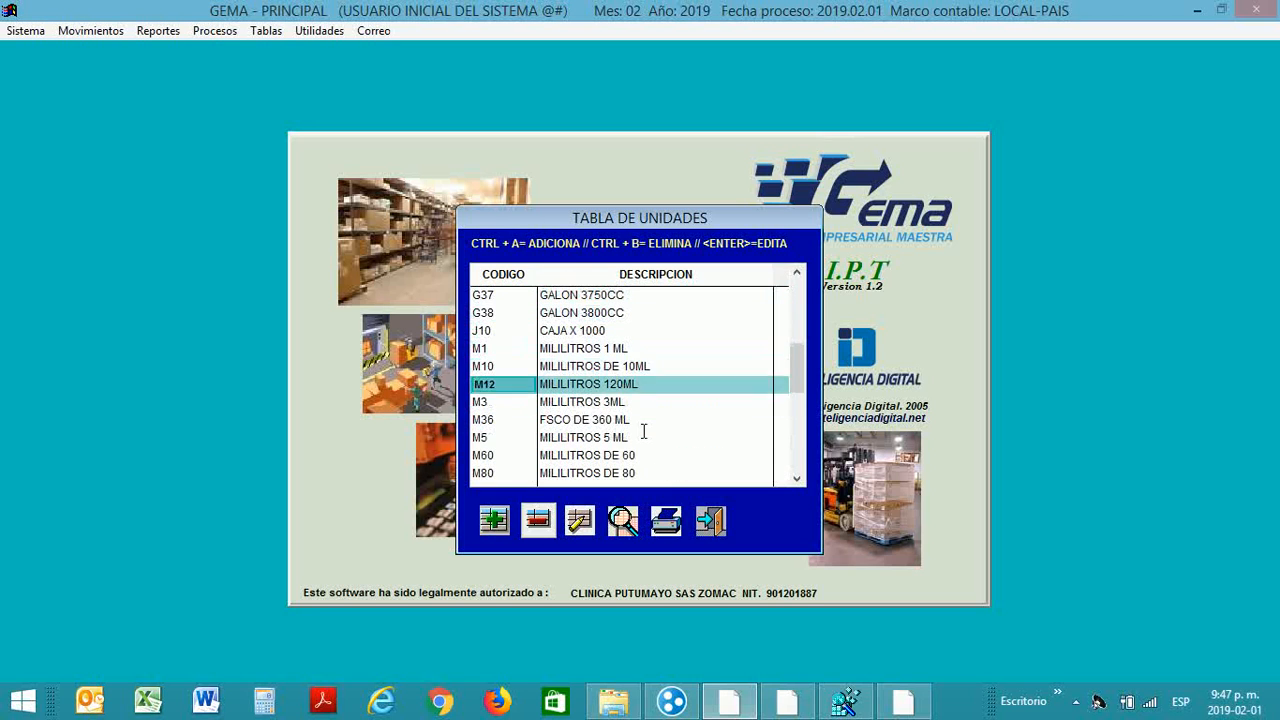
key("Down")
key("Down")
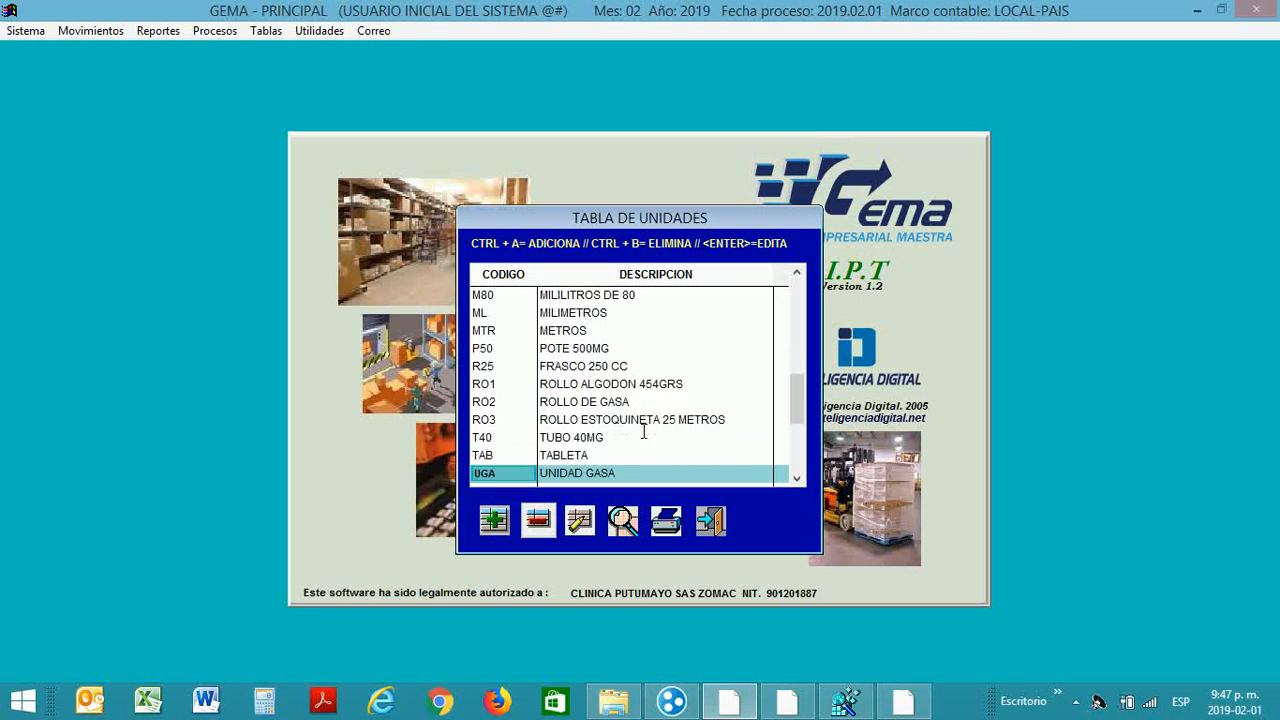
key("Up")
key("Up")
key("Up")
key("Up")
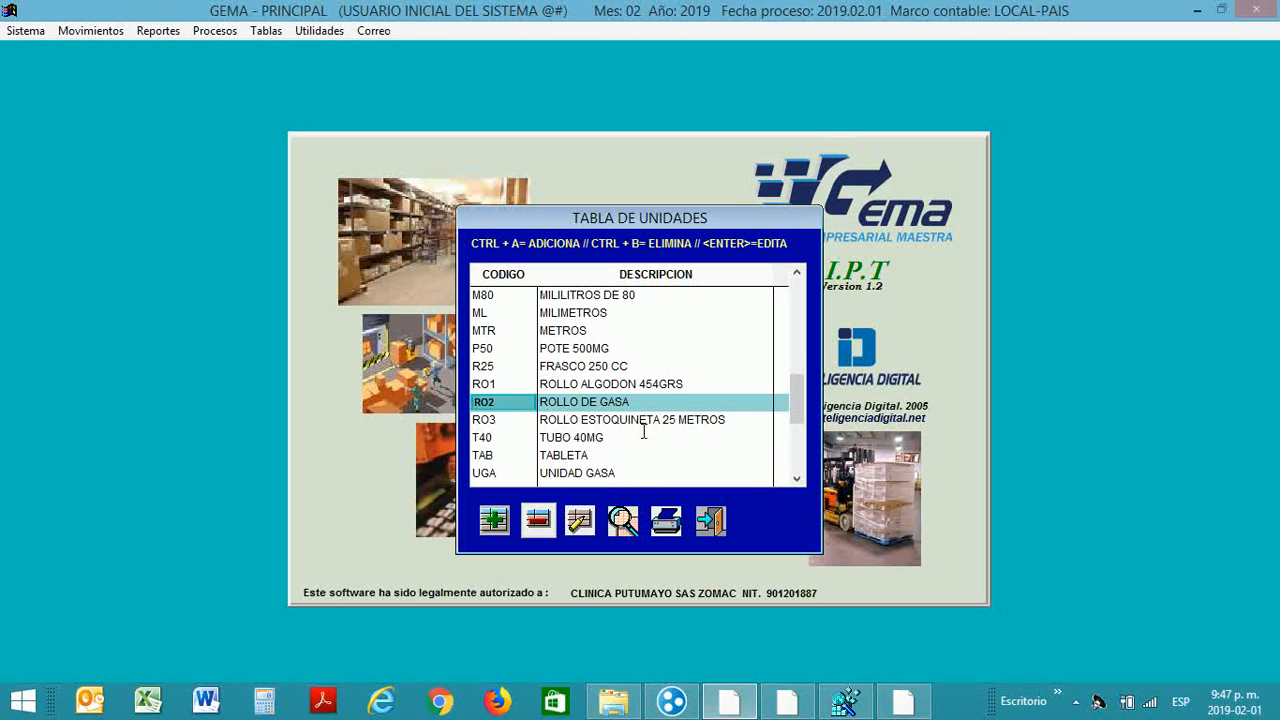
Step: Browse up the units list past TABLETA and FRASCO 50CM to CAPSULA and CENTIMETRO CUBICO
key("Up")
key("Down")
key("Down")
key("Down")
key("Down")
key("Down")
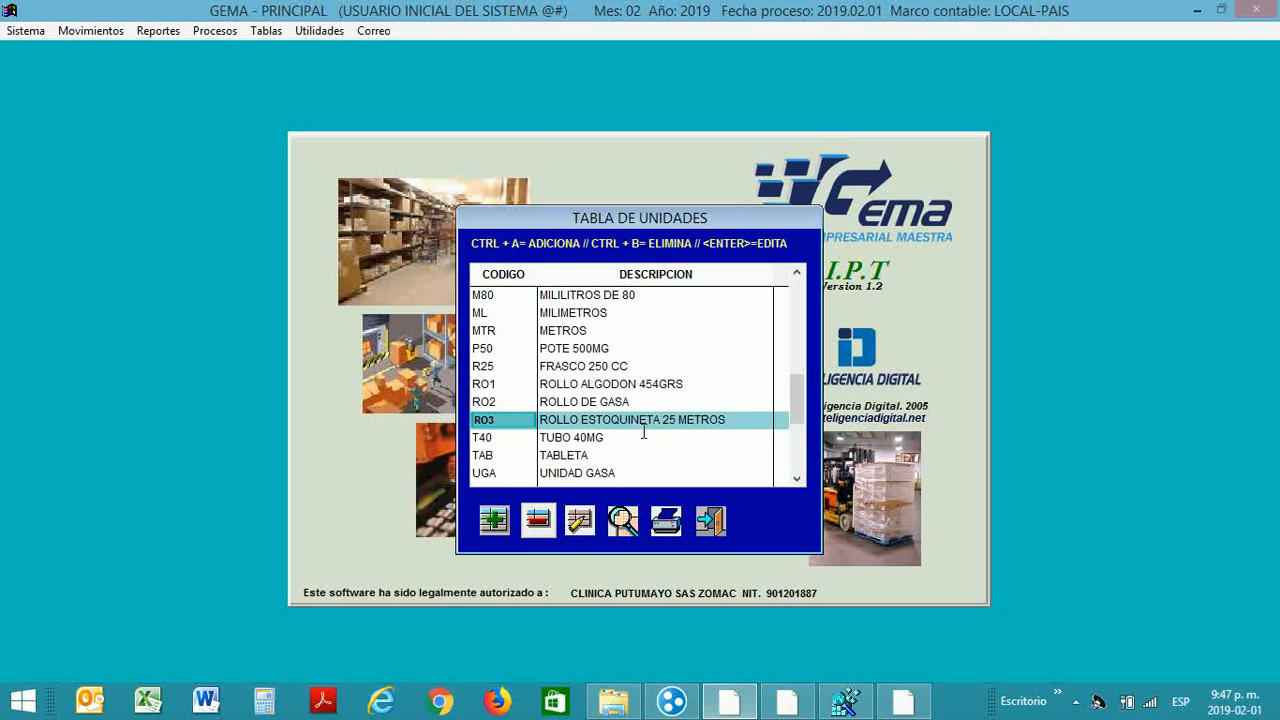
key("Up")
key("Down")
key("Up")
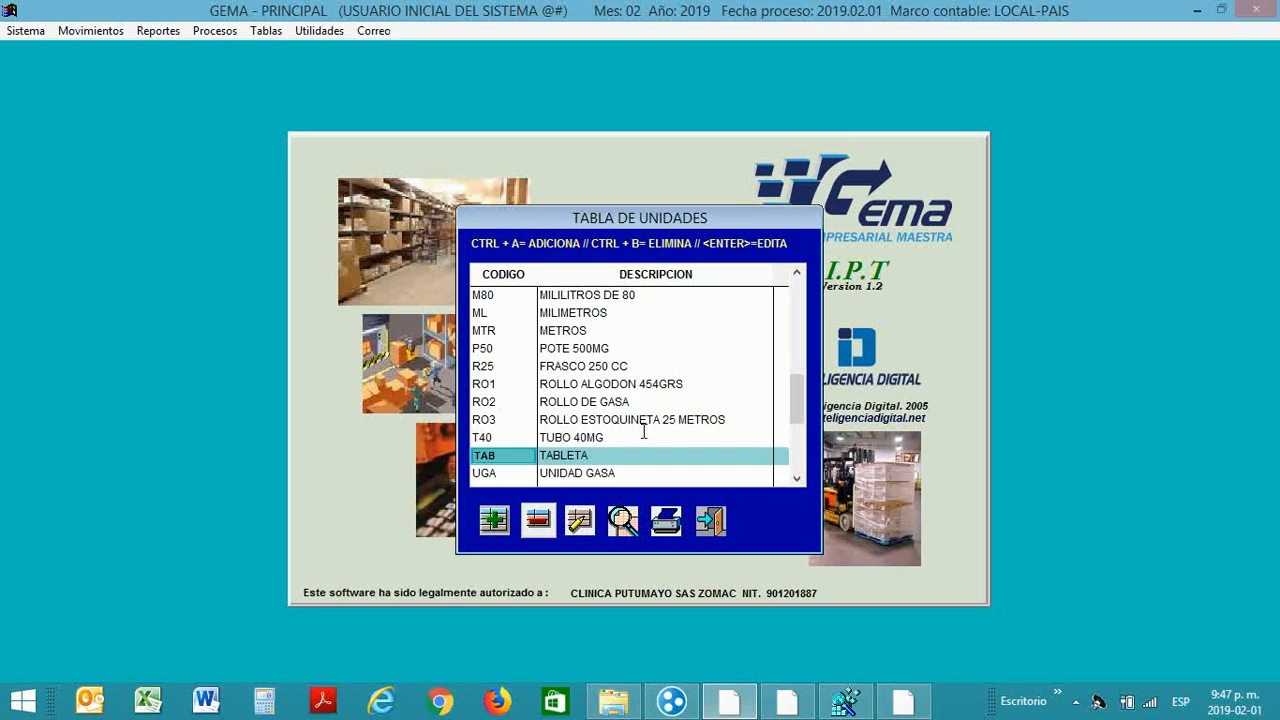
key("Up")
key("Up")
key("Up")
key("Up")
key("Up")
key("Up")
key("Up")
key("Up")
key("Up")
key("Up")
key("Up")
key("Up")
key("Up")
key("Up")
key("Up")
key("Up")
key("Up")
key("Up")
key("Up")
key("Up")
key("Up")
key("Up")
key("Up")
key("Up")
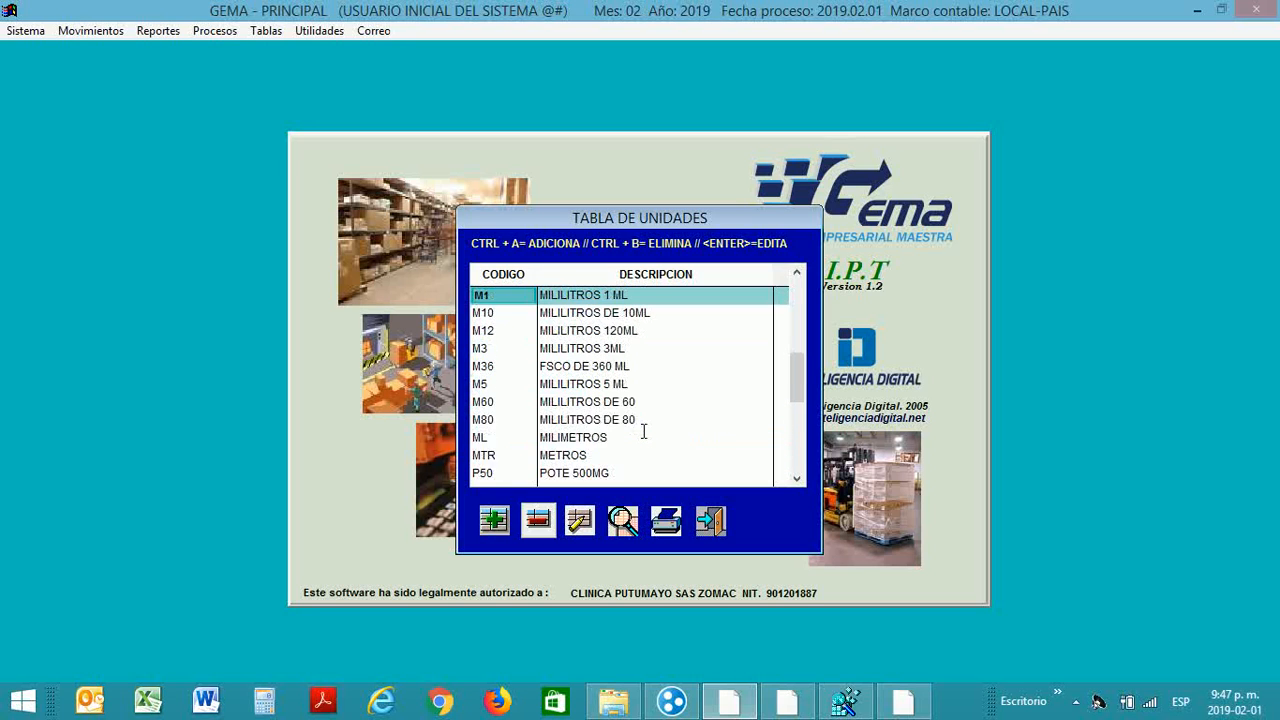
key("Down")
key("Down")
key("Down")
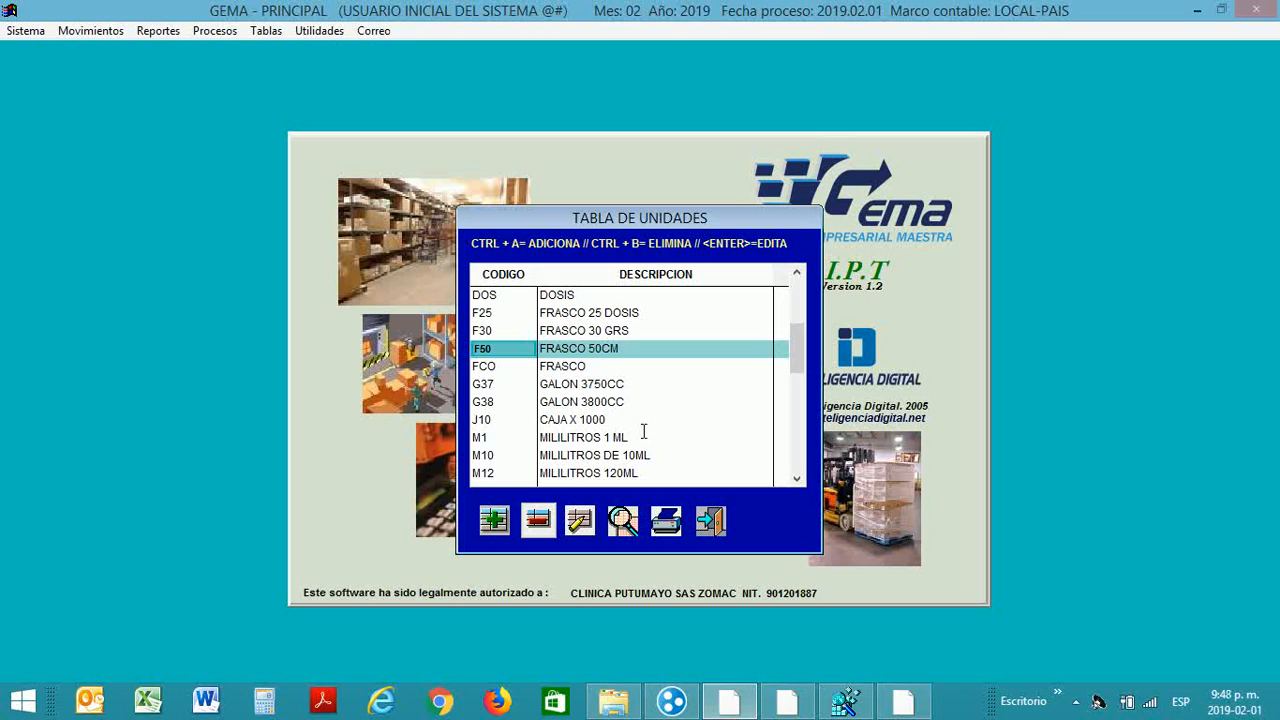
key("Up")
key("Up")
key("Up")
key("Up")
key("Up")
key("Up")
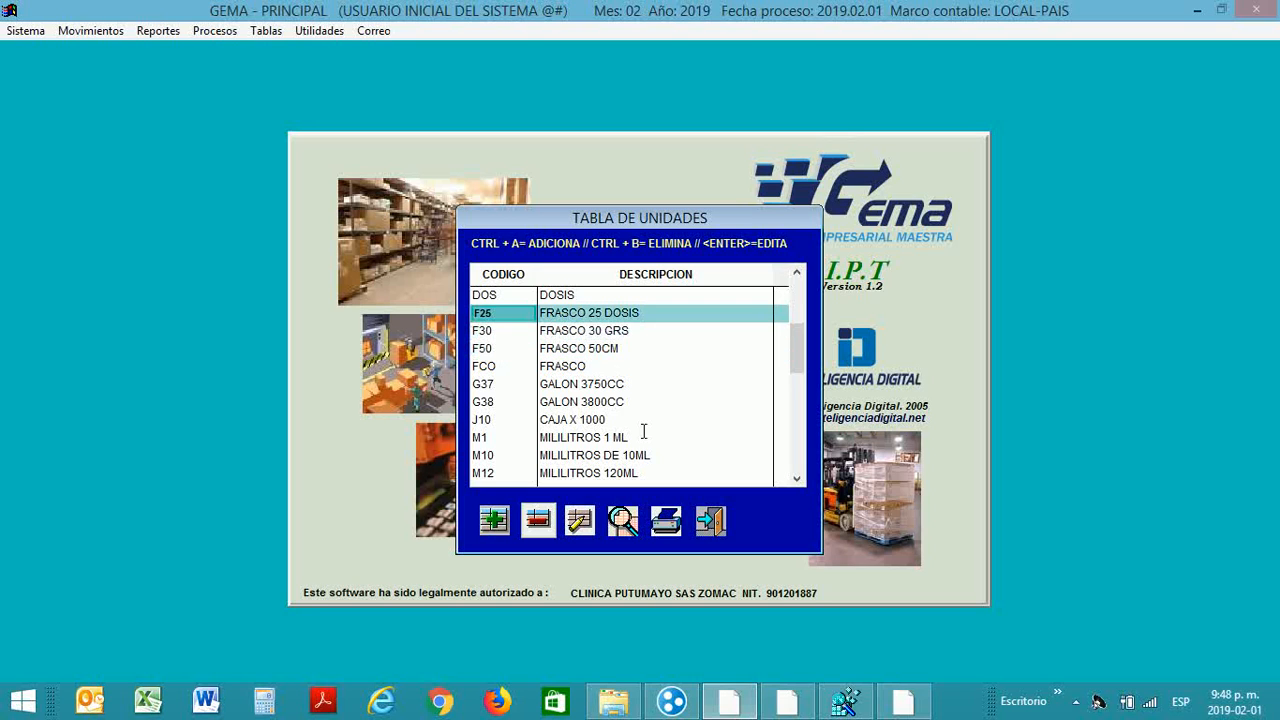
key("Up")
key("Down")
key("Down")
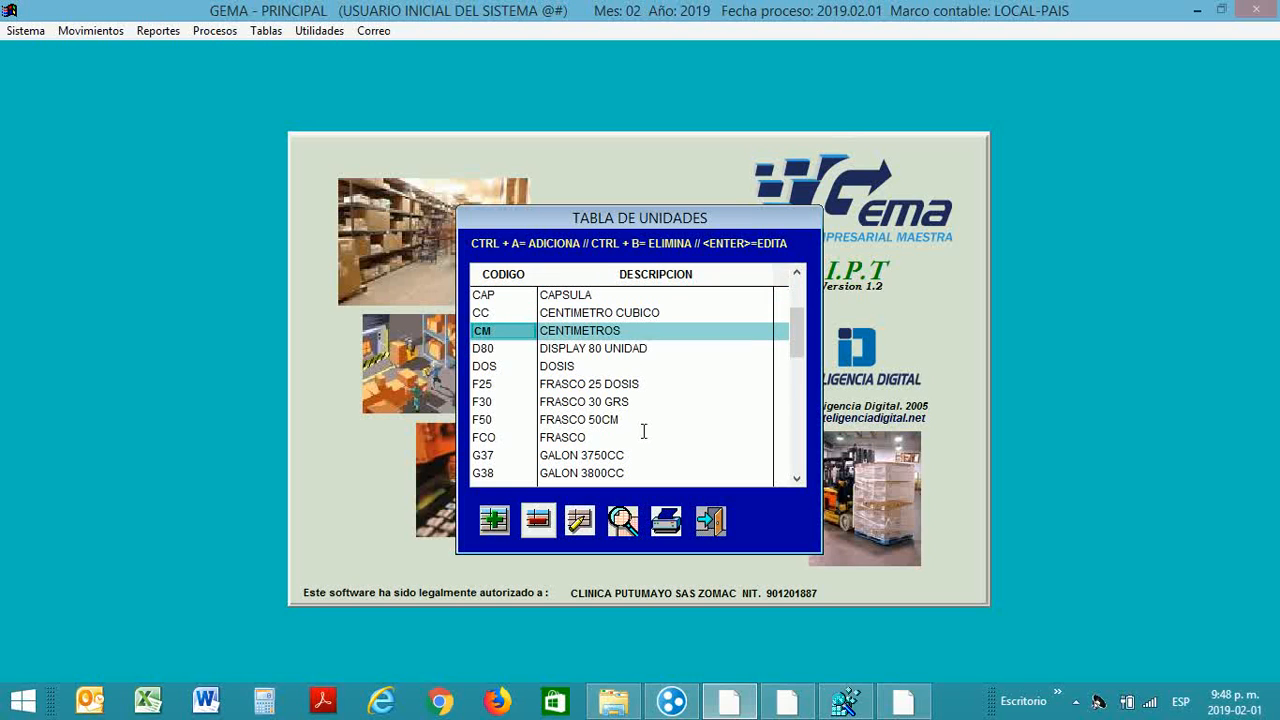
key("Up")
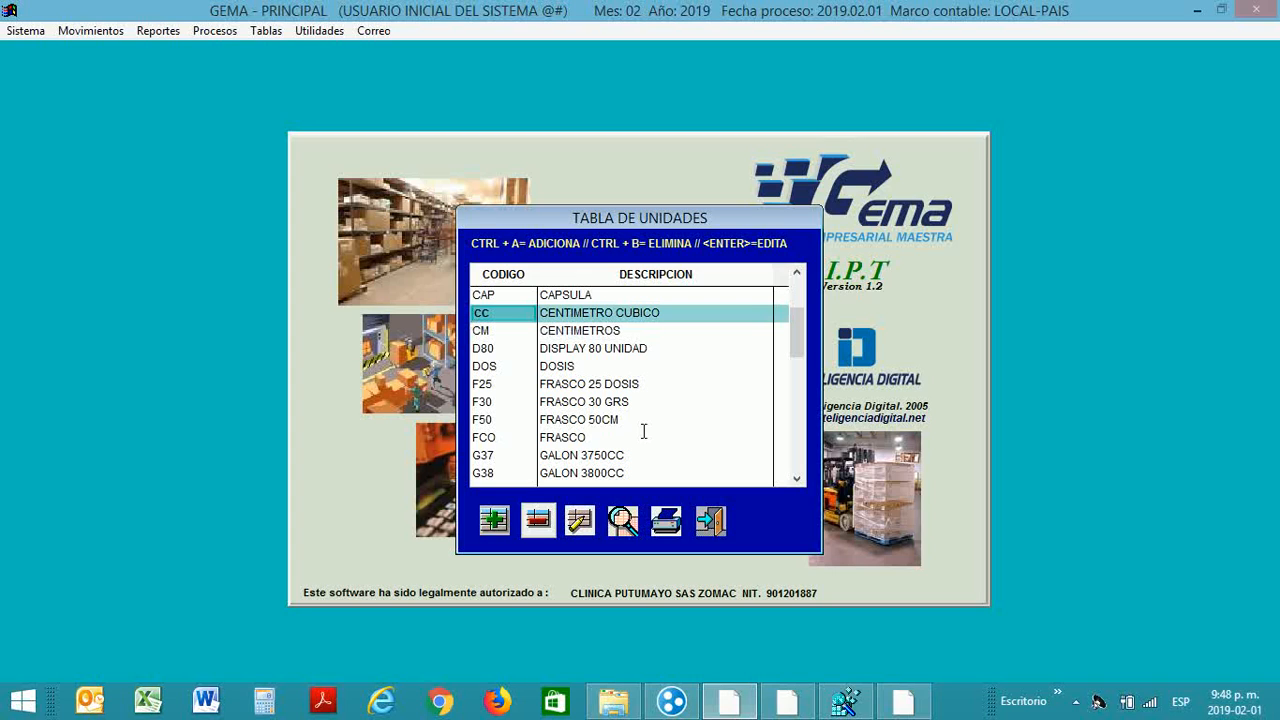
Step: Close the units table, open Unidad de Conversion and select the RO2 ROLLO DE GASA row
left_click(713, 517)
left_click(266, 31)
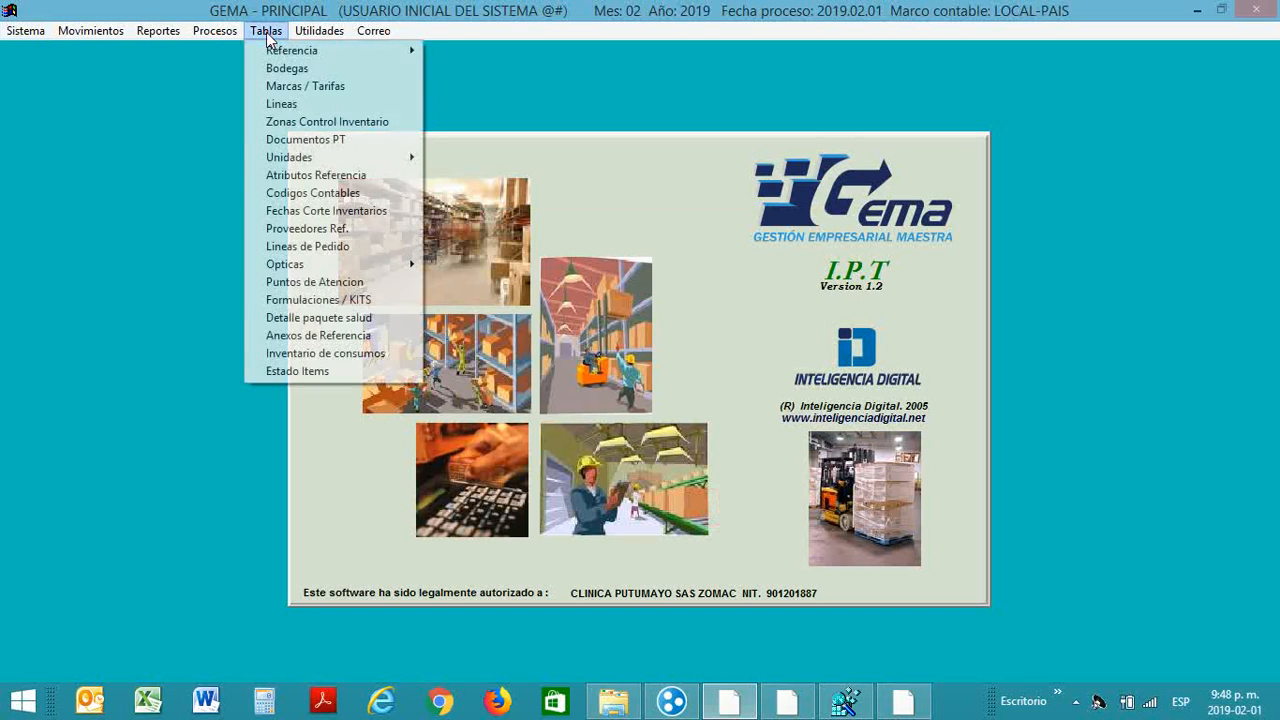
mouse_move(322, 160)
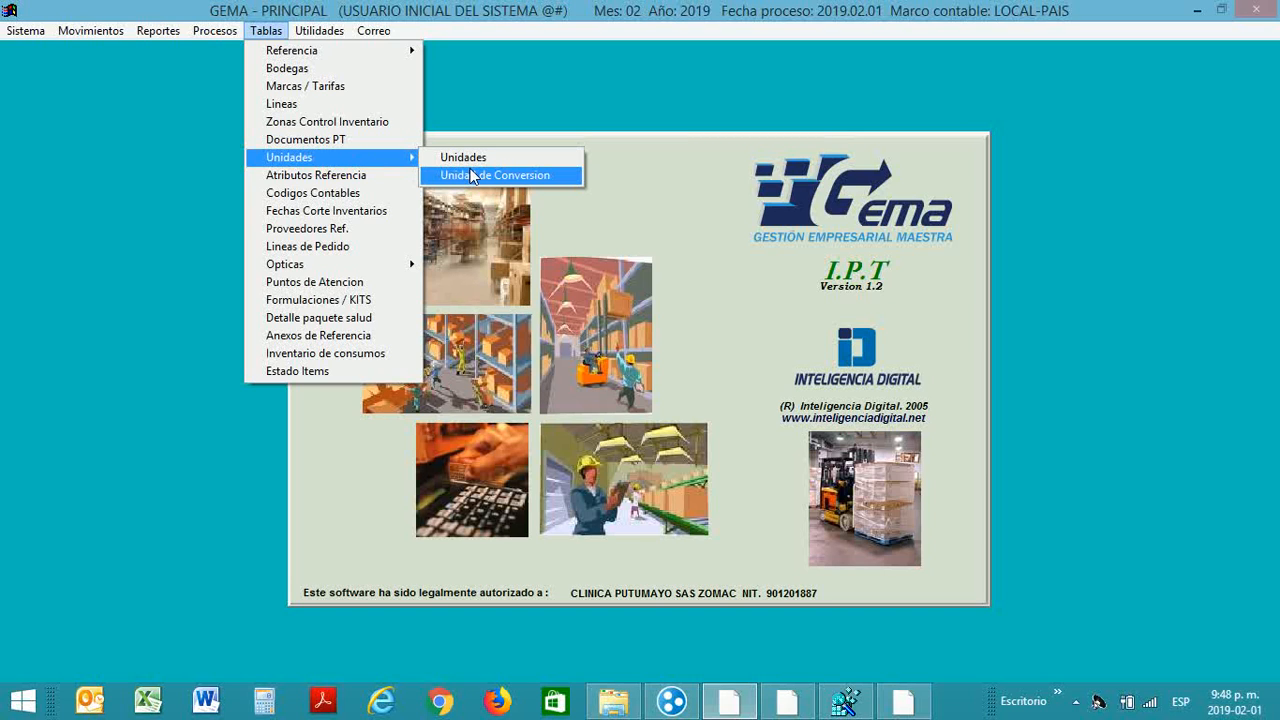
left_click(513, 176)
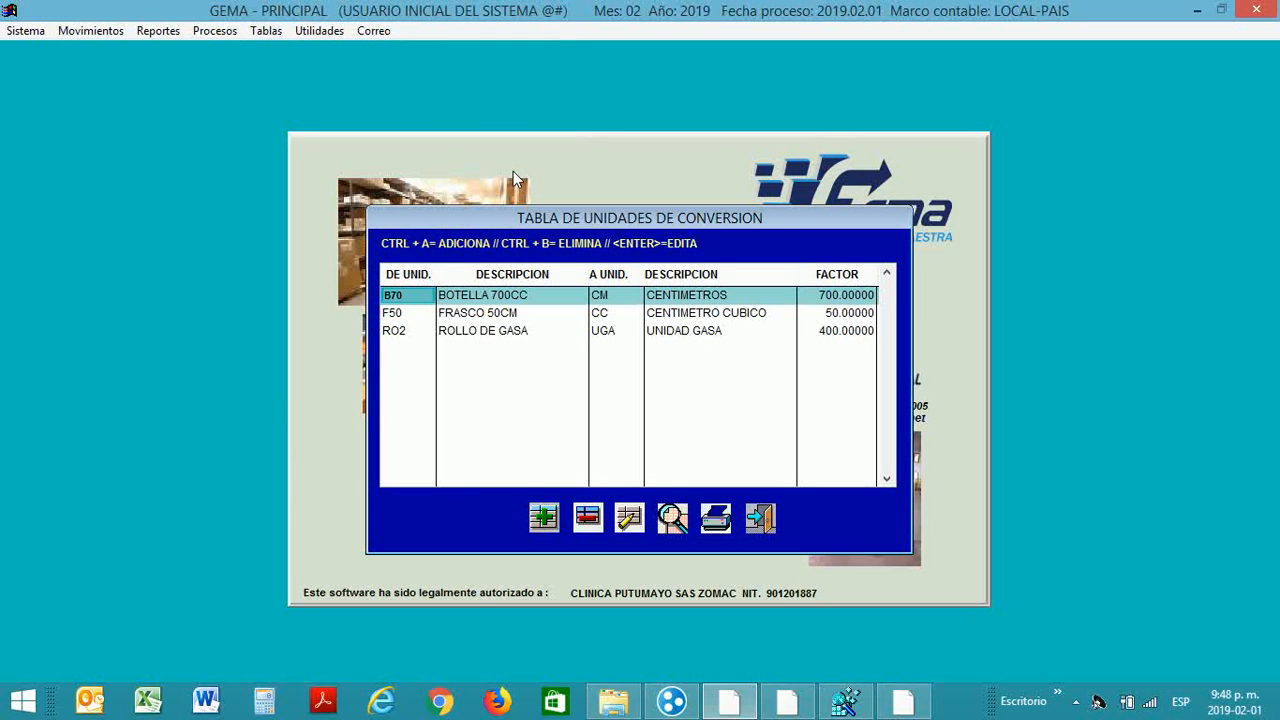
key("Down")
key("Down")
key("Up")
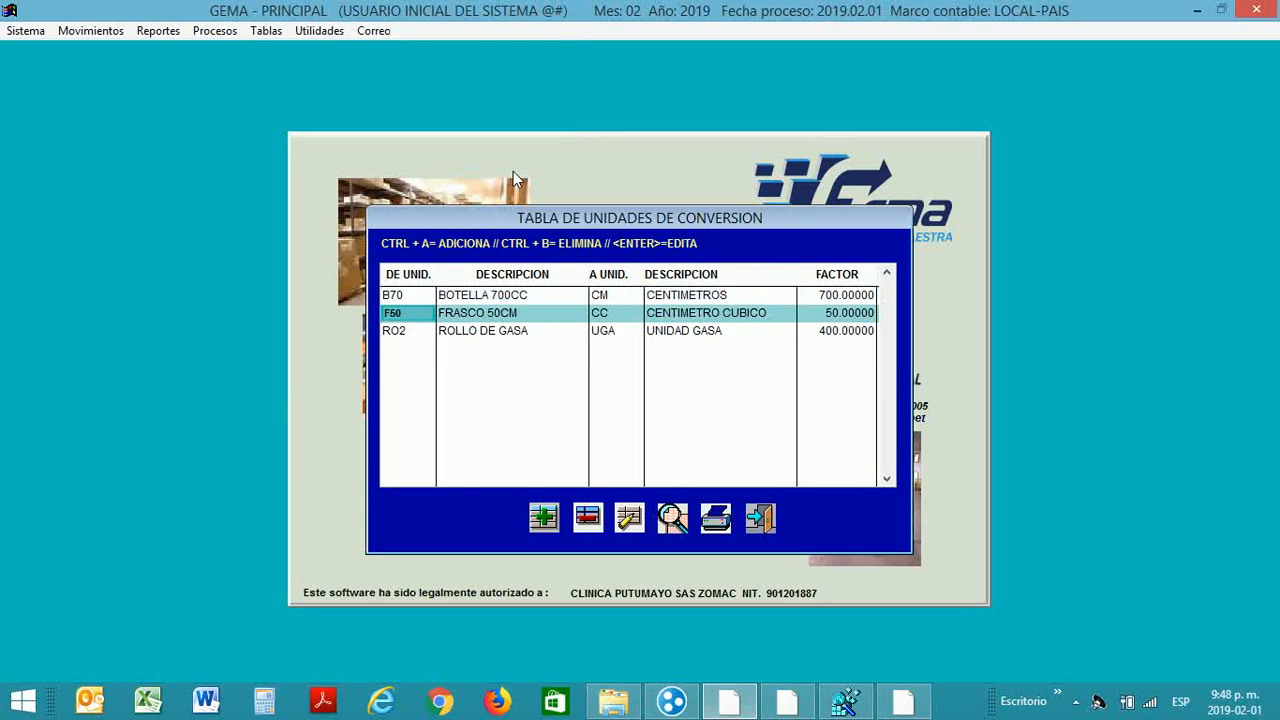
key("Up")
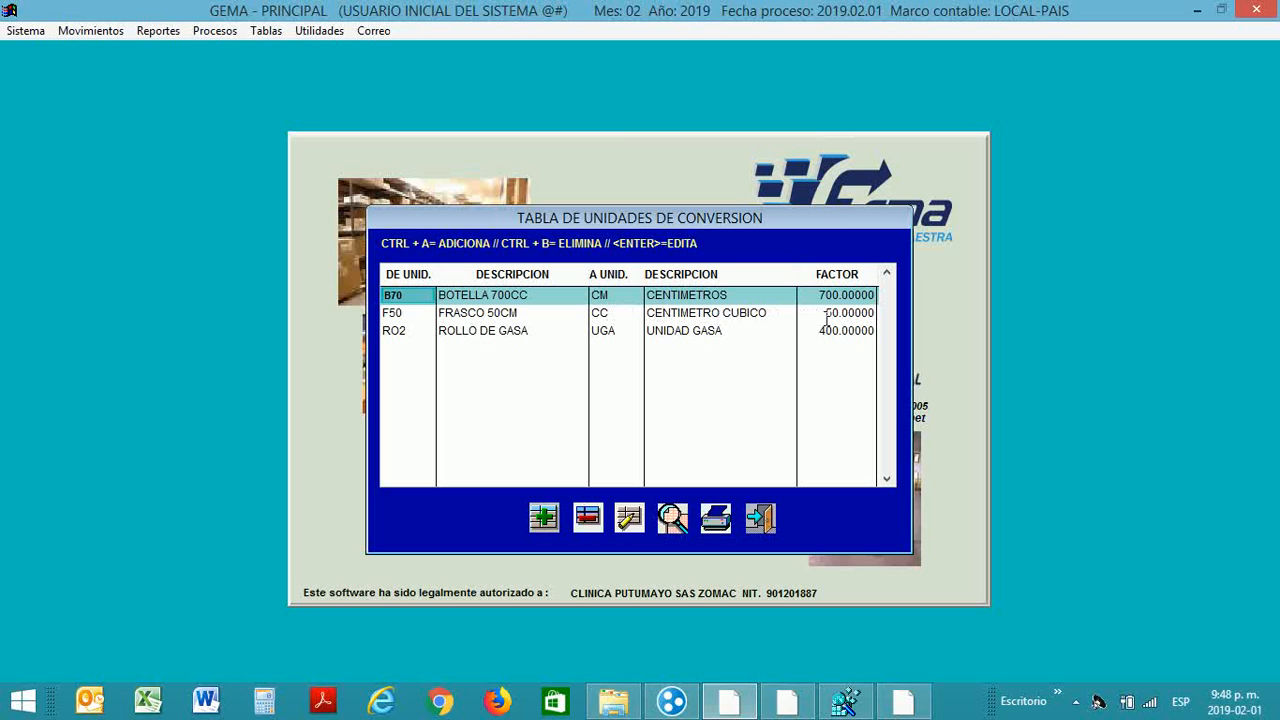
left_click(408, 328)
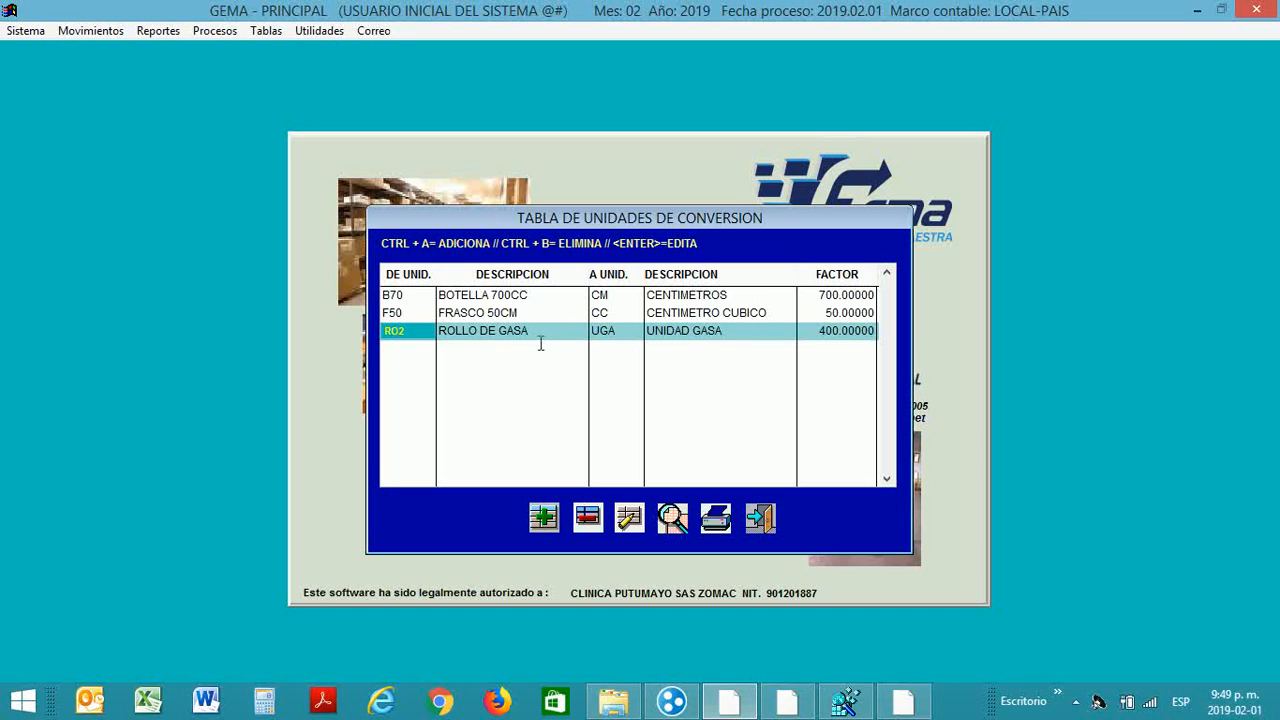
Step: Compute 500 / 15 in Calculadora (33.33) and return to the RO2 factor in GEMA
left_click(265, 708)
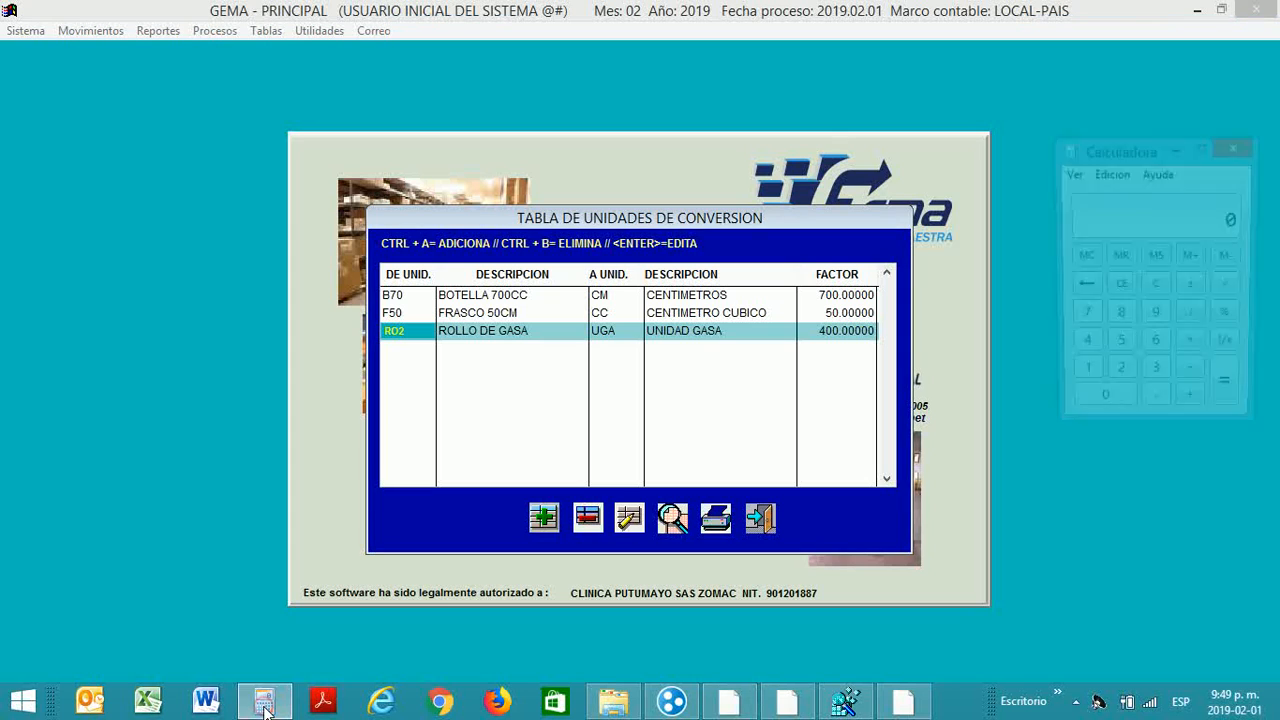
type("500")
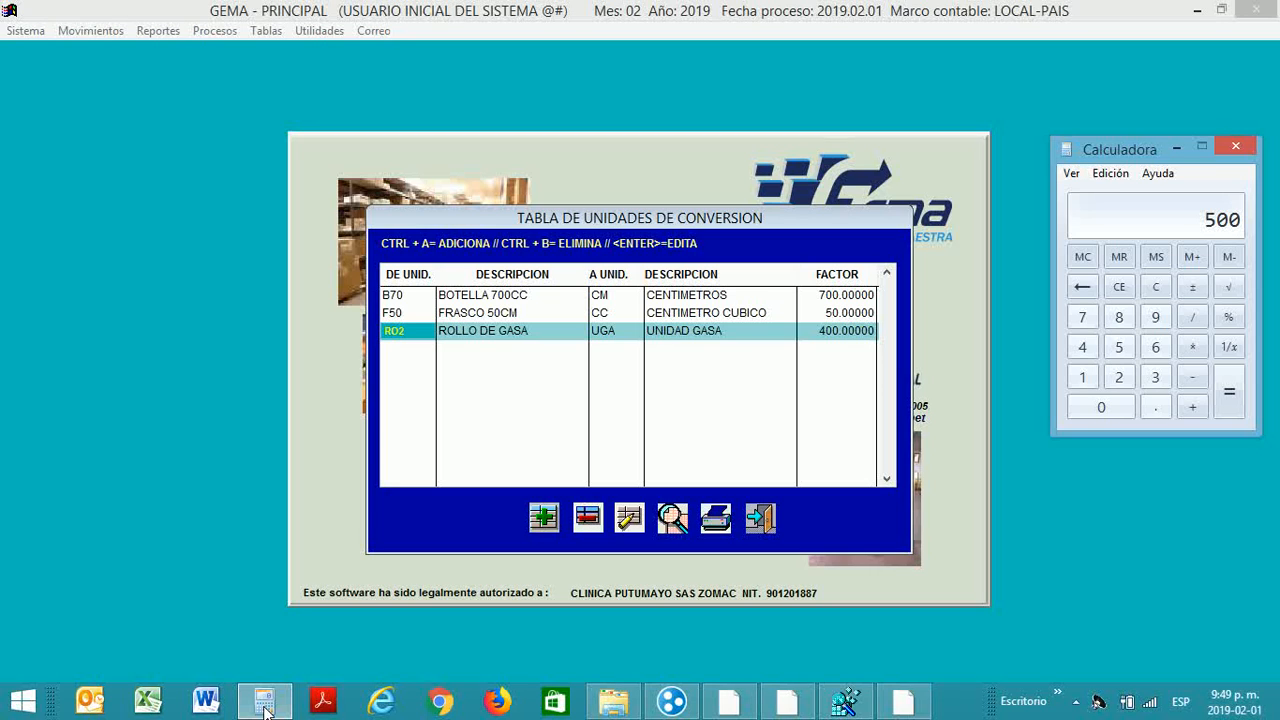
key("slash")
type("15")
key("Return")
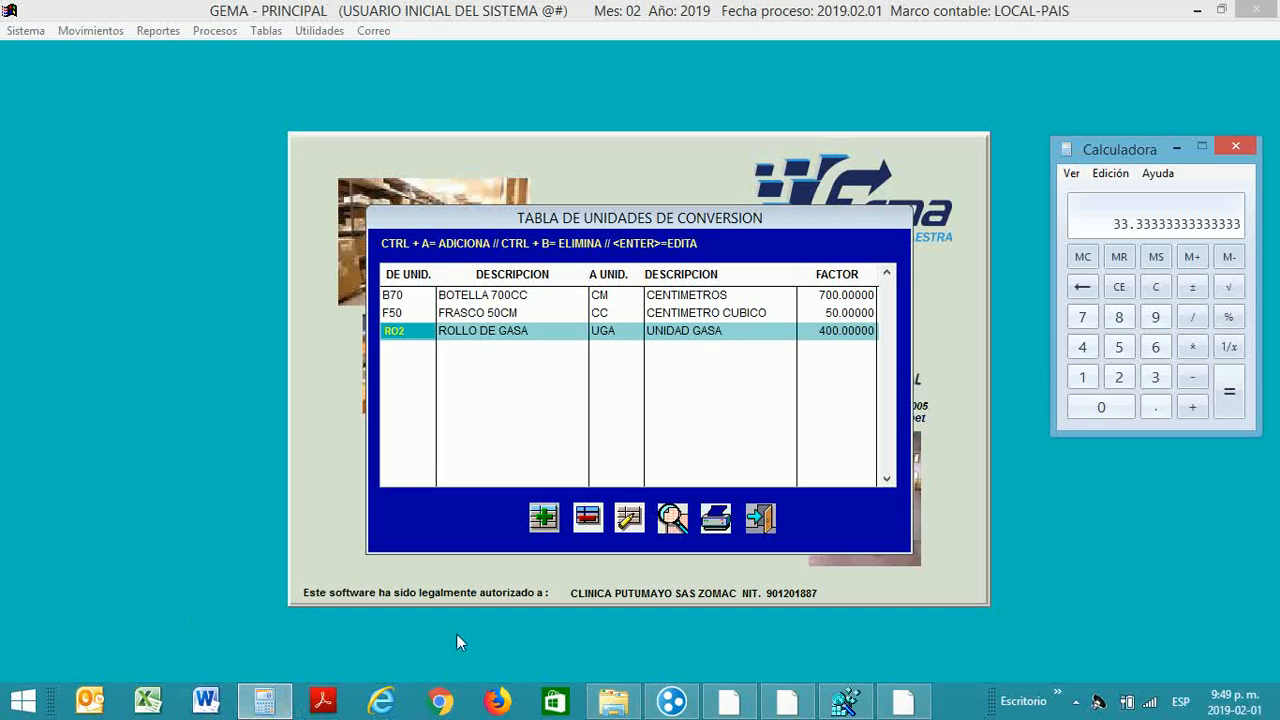
left_click(808, 333)
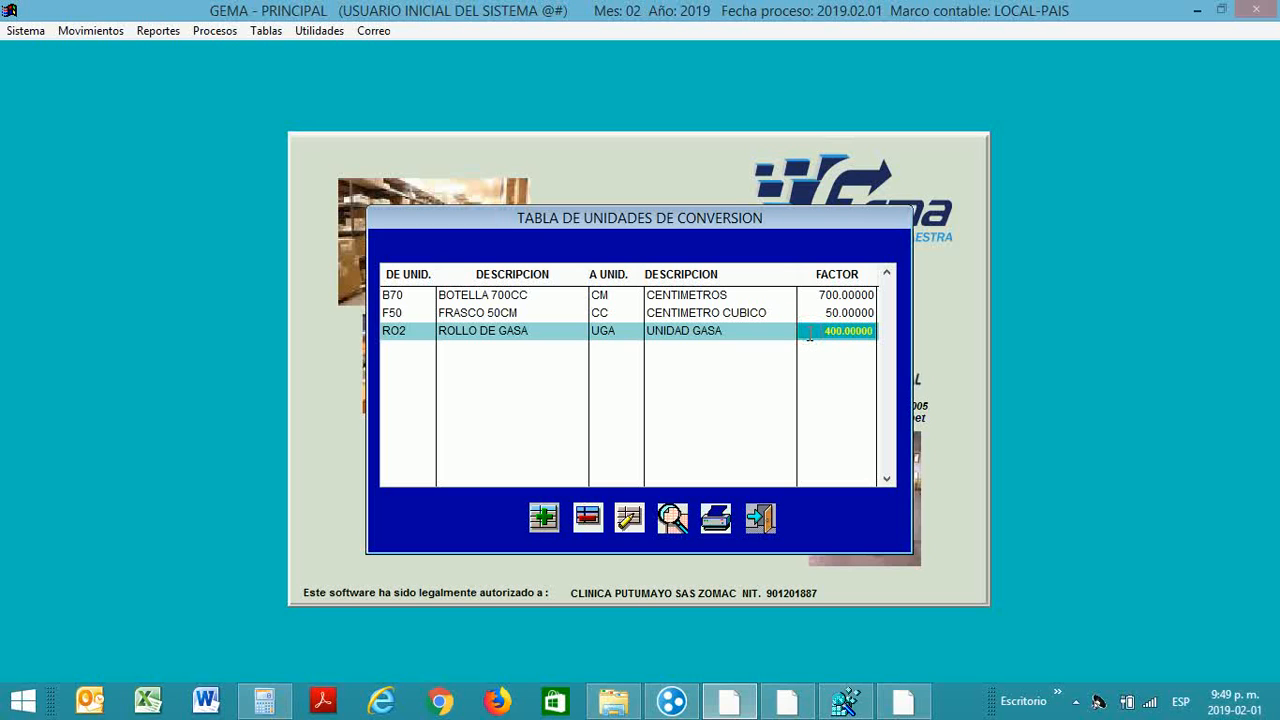
Step: Change the RO2-to-UGA conversion factor to 34 and close the conversion table
left_click(630, 518)
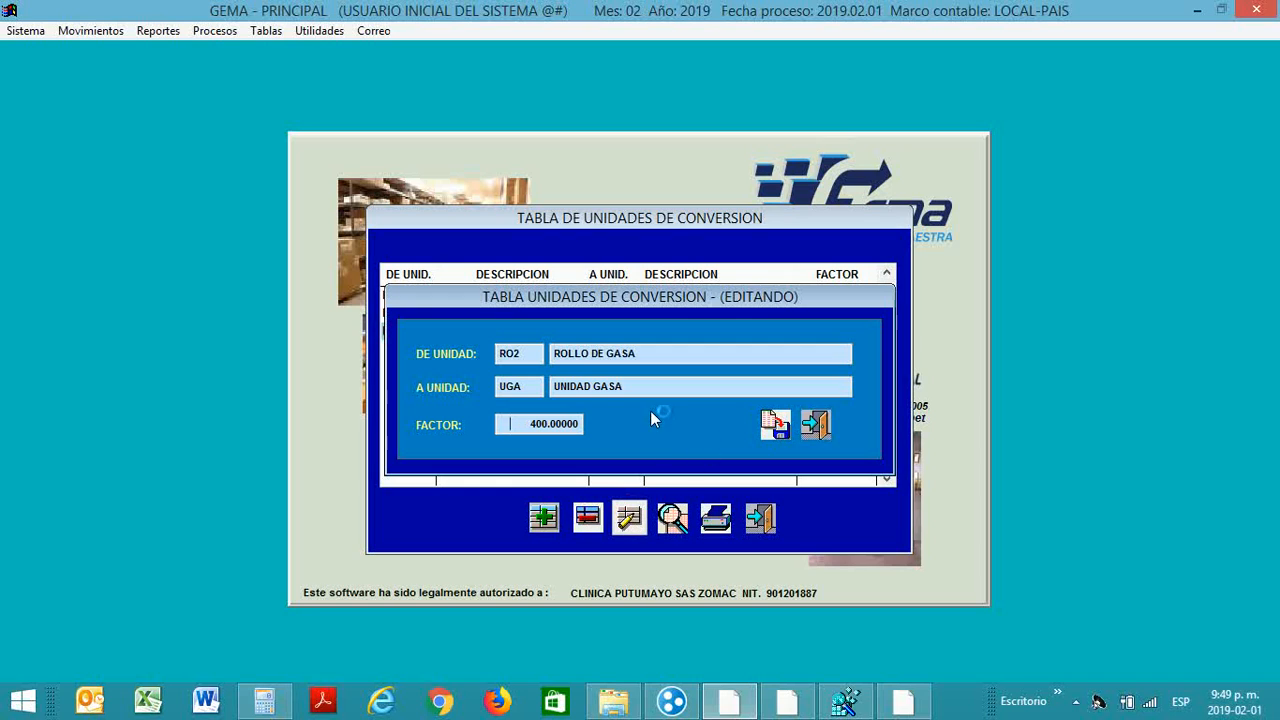
type("34 4")
key("Return")
key("Return")
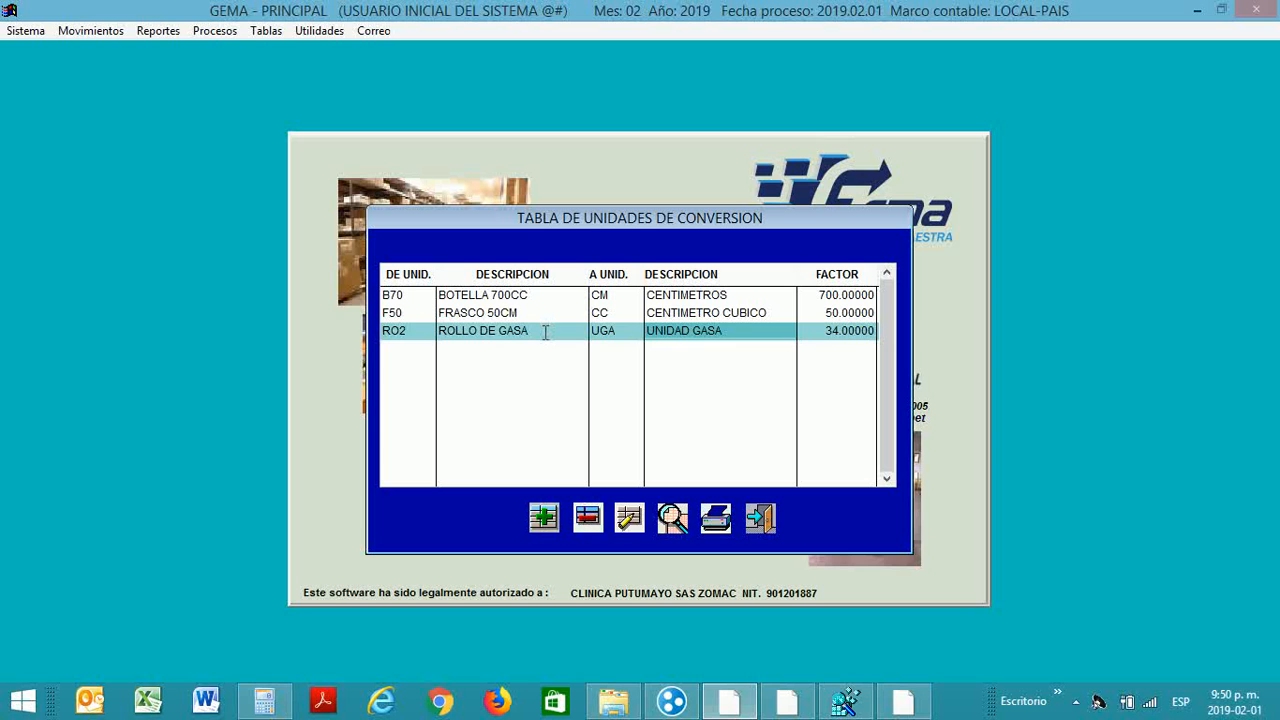
left_click(763, 522)
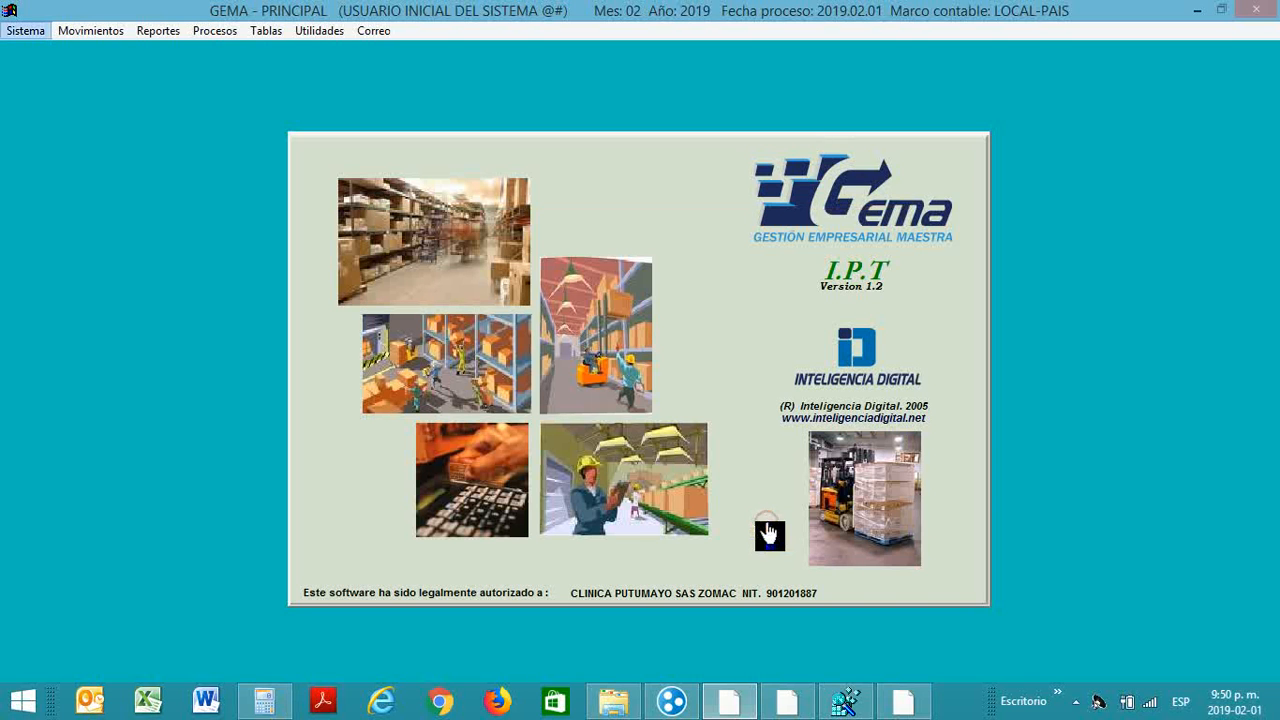
Step: Reopen the units table and locate the RO2 ROLLO DE GASA unit
left_click(264, 31)
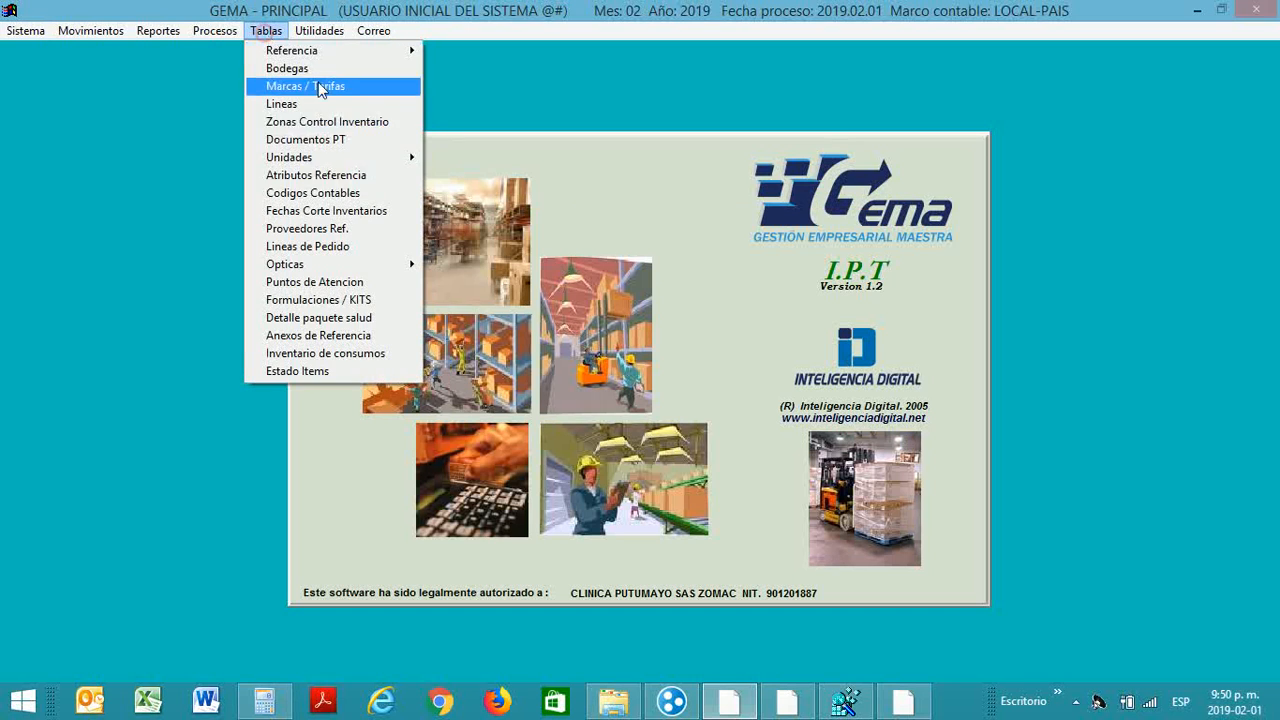
mouse_move(358, 160)
left_click(432, 162)
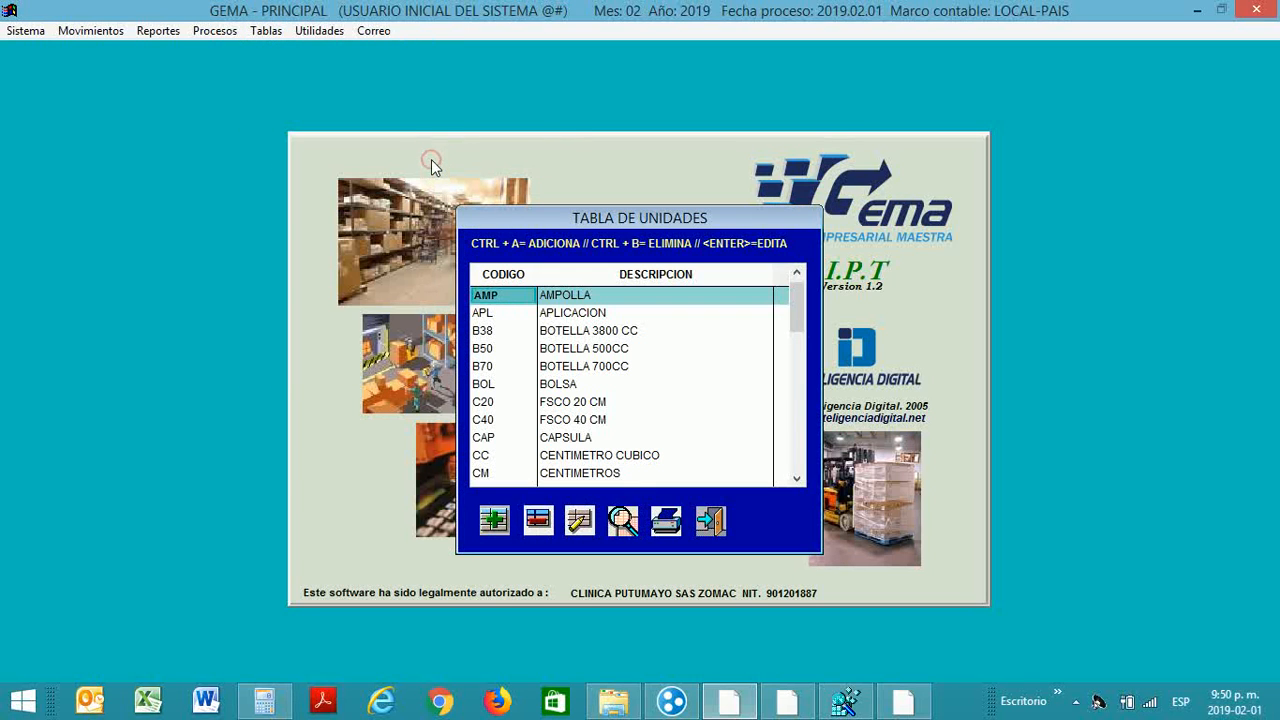
key("Down")
key("Page_Down")
key("Page_Down")
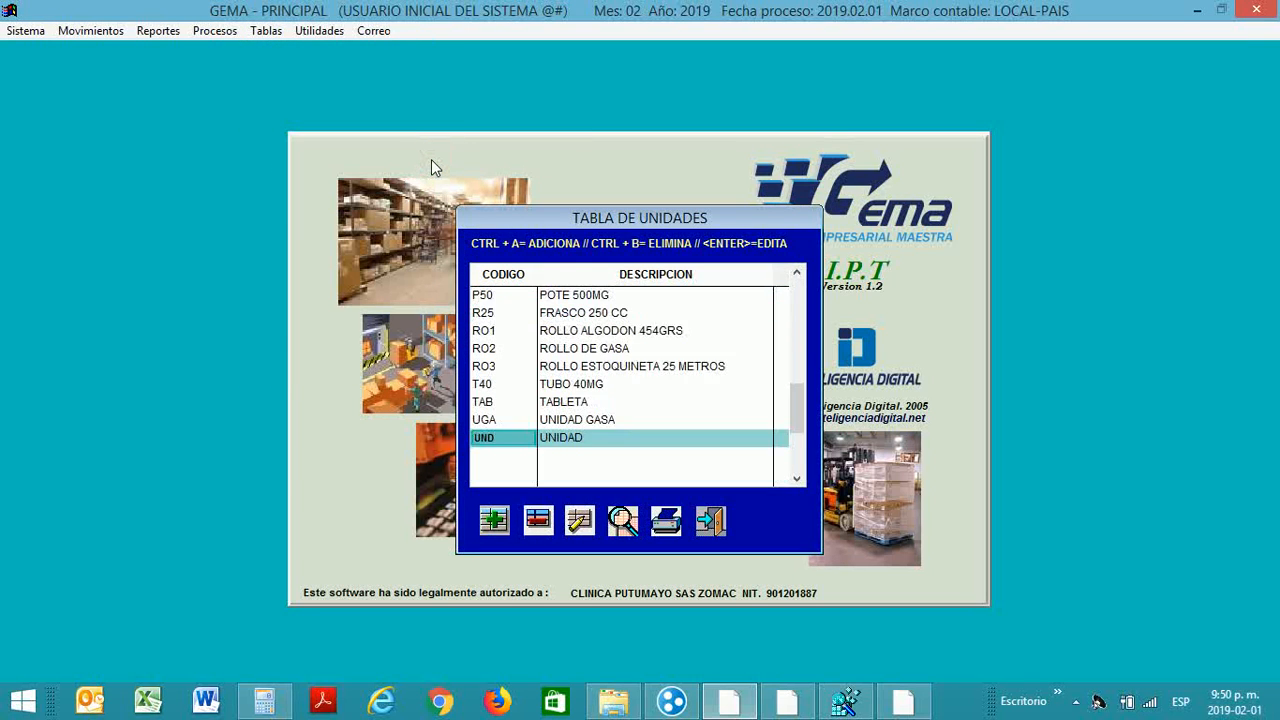
key("Up")
key("Up")
key("Up")
key("Up")
key("Up")
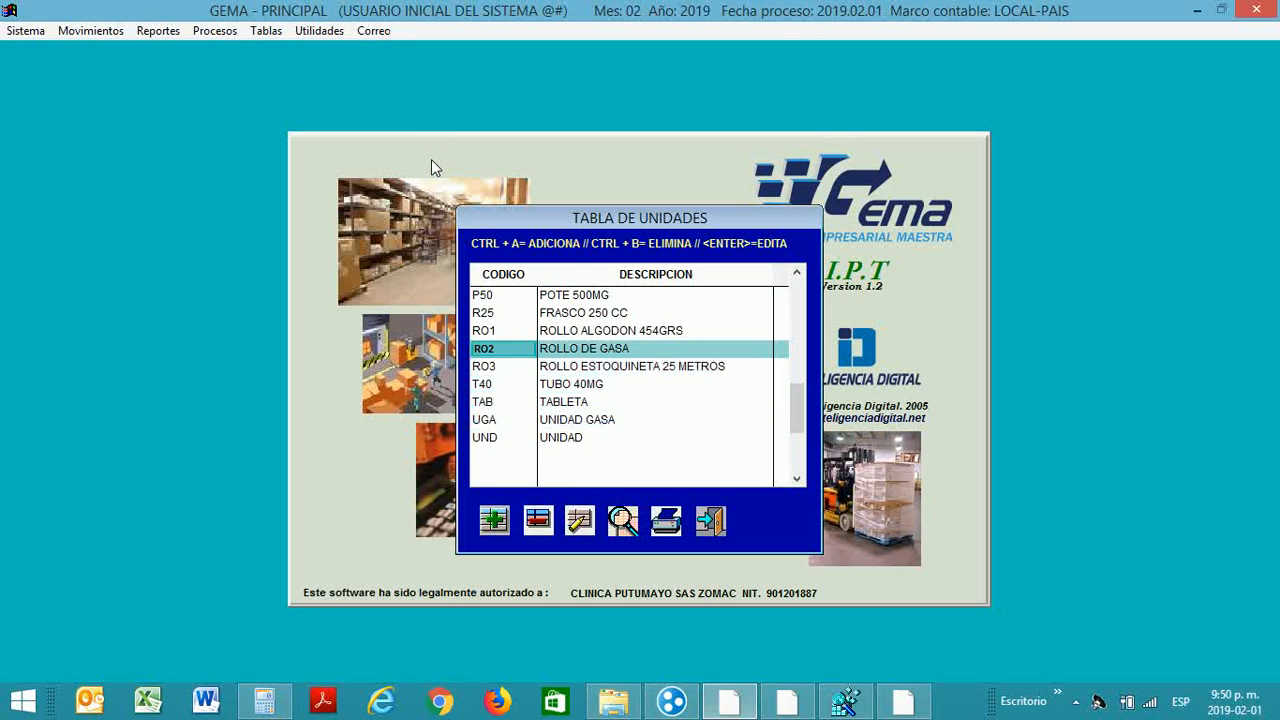
Step: Append 500CM to RO2's name, saving it as ROLLO DE GASA 500CM
left_click(579, 519)
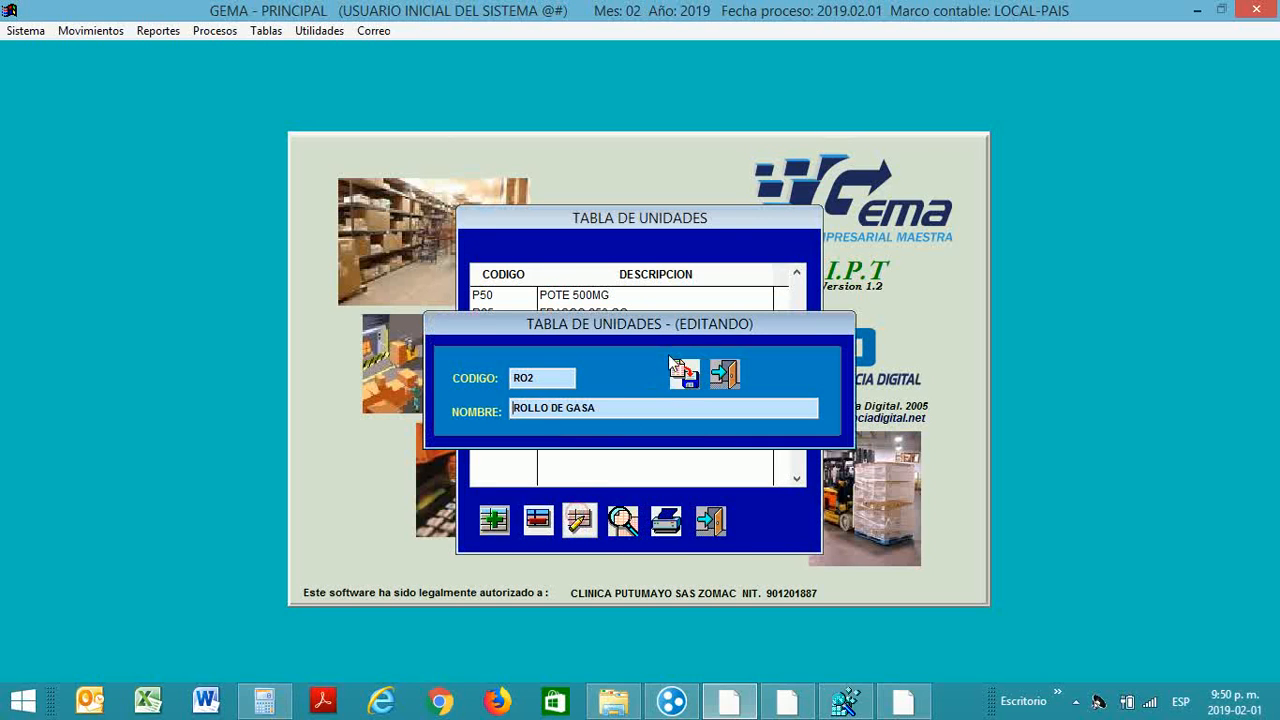
left_click(618, 404)
type("500CM")
left_click(682, 376)
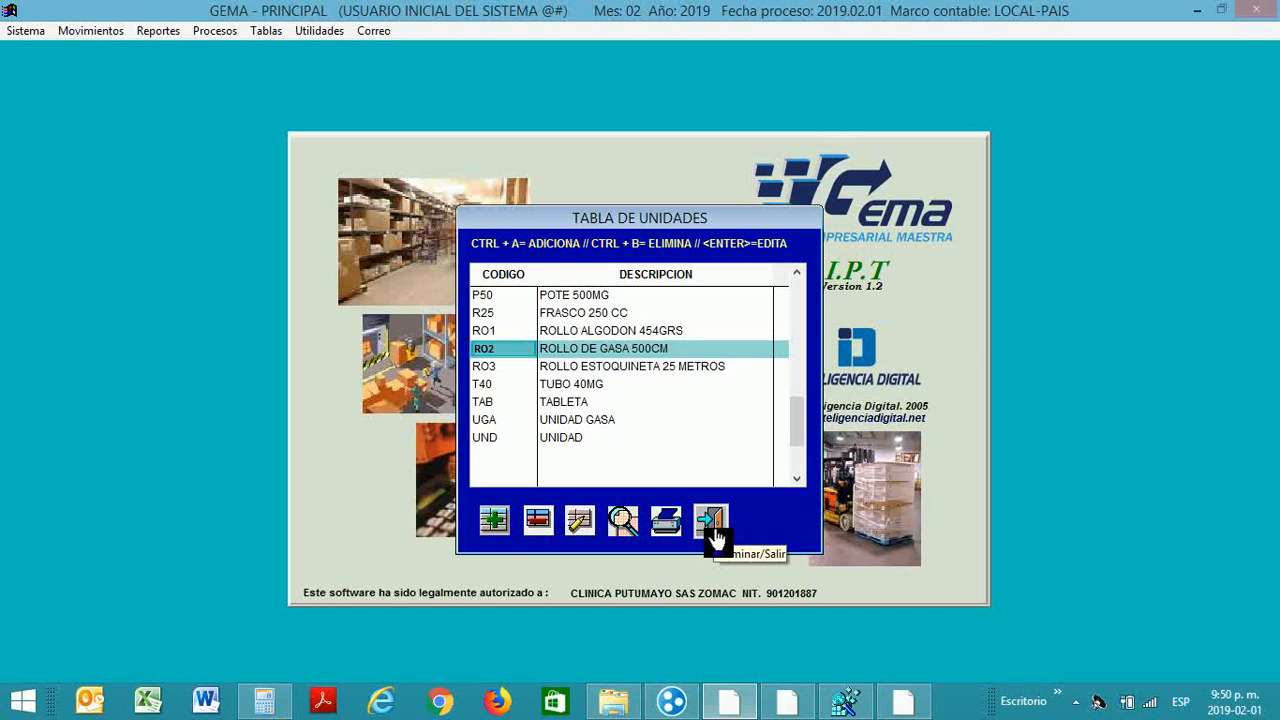
key("Up")
key("Up")
key("Up")
key("Up")
key("Up")
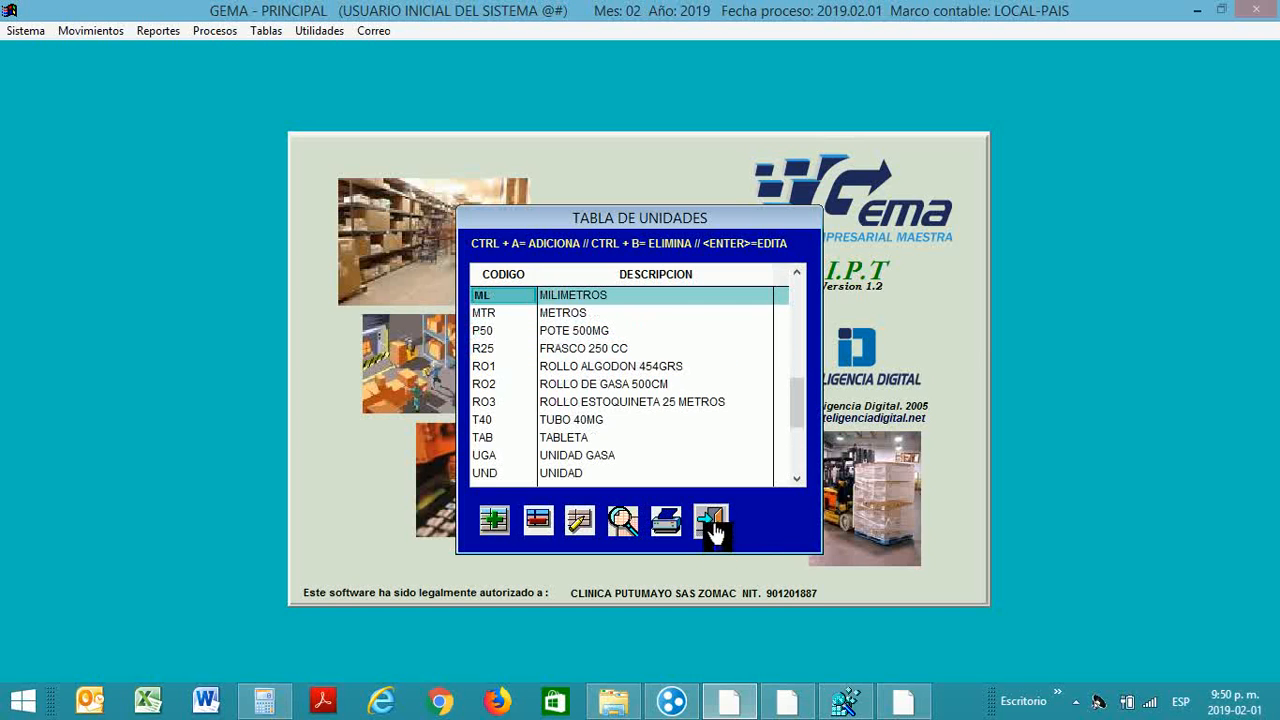
Step: Close the units table, then reopen it from the master tables and close it again
left_click(715, 535)
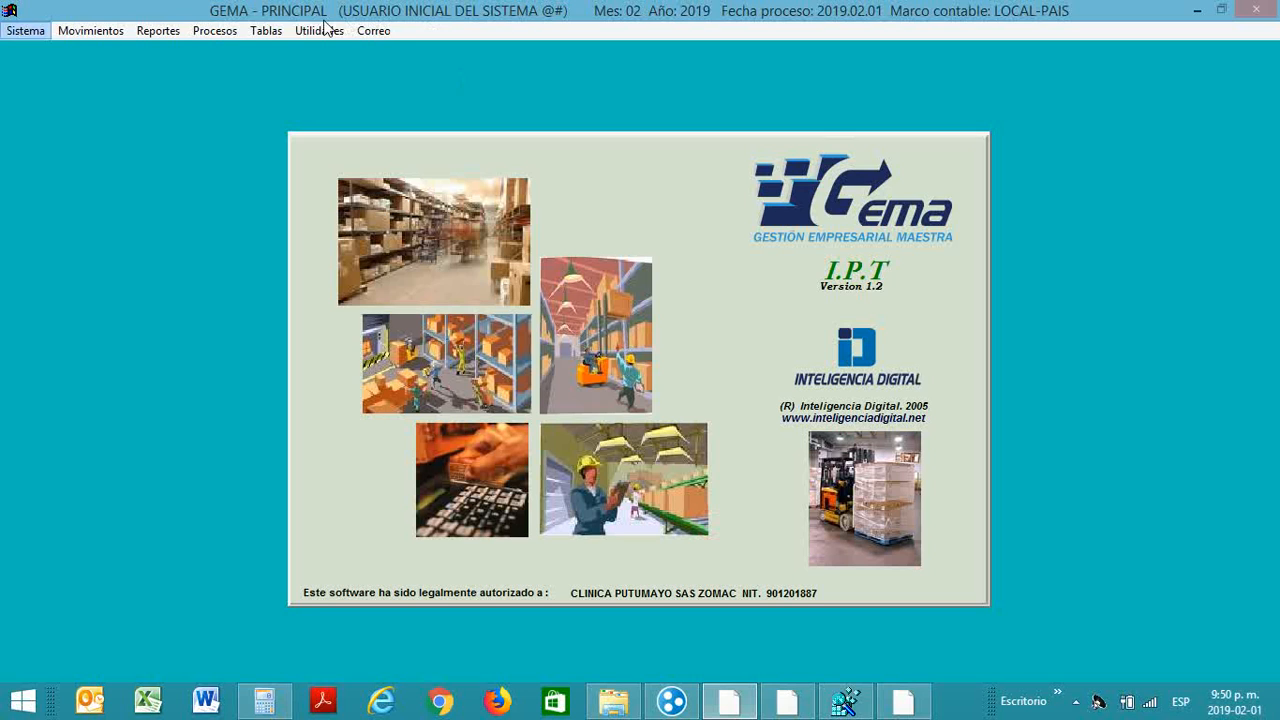
left_click(266, 31)
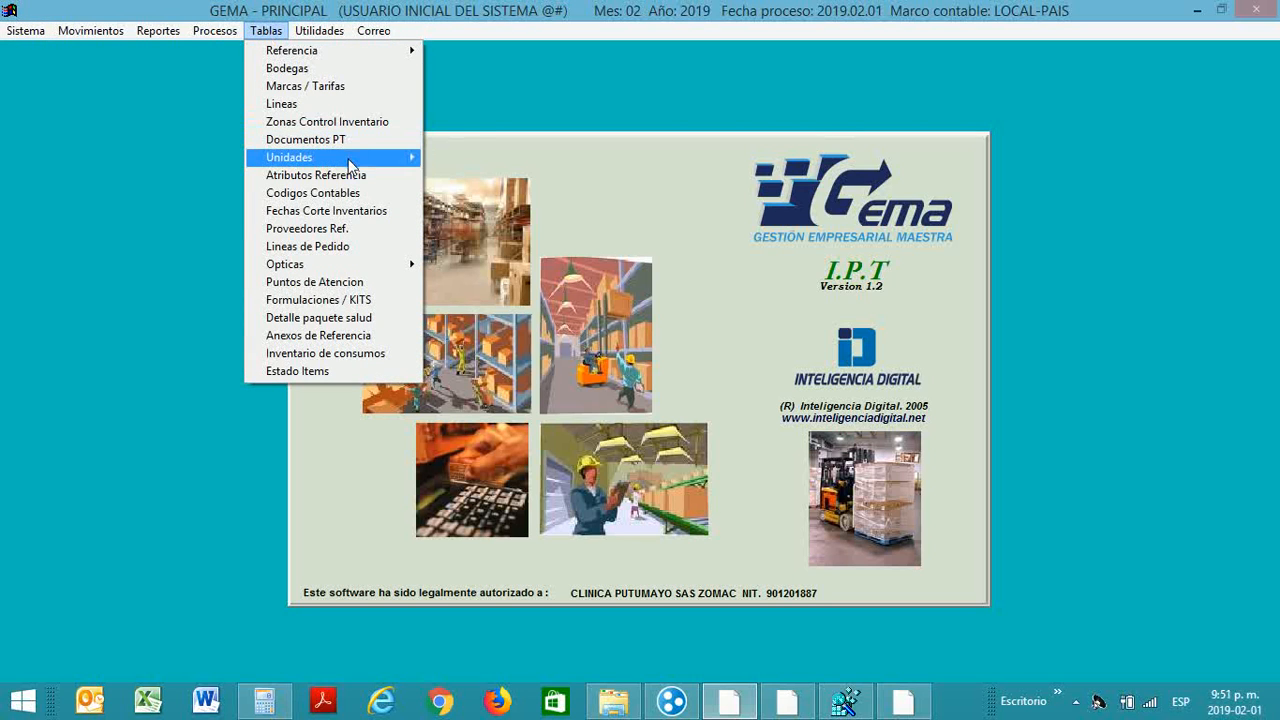
mouse_move(350, 165)
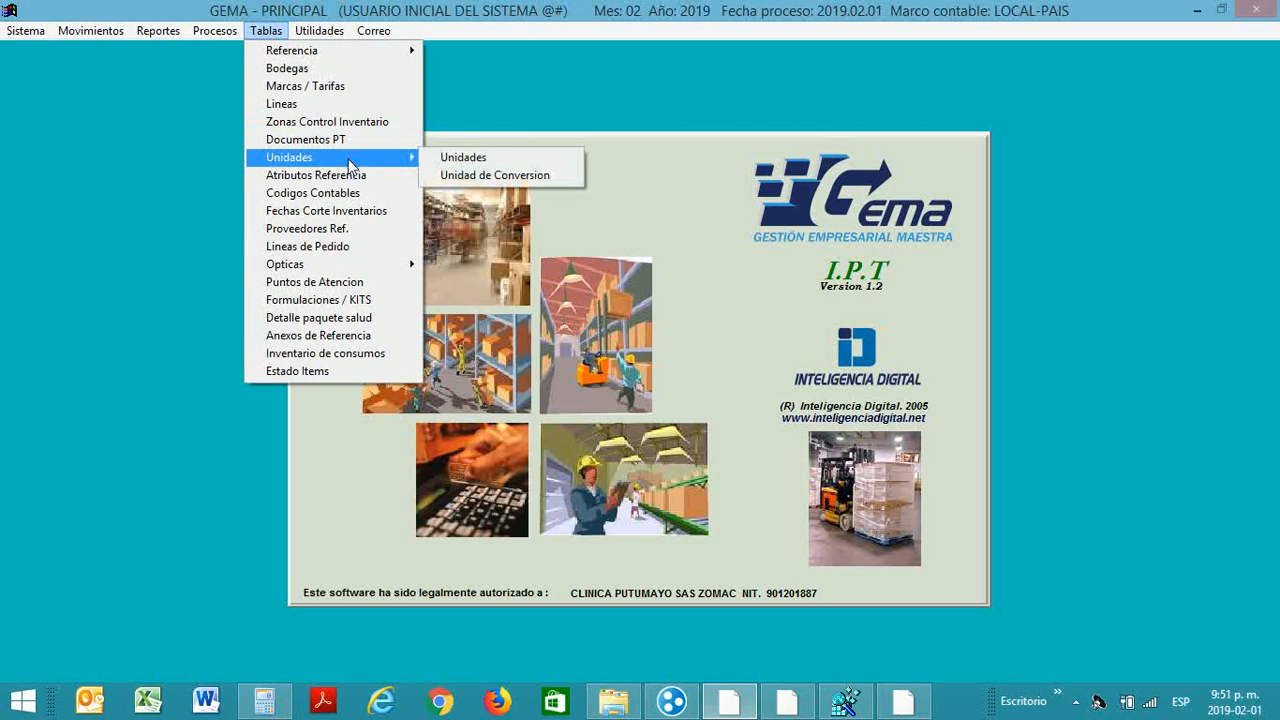
left_click(447, 160)
left_click(705, 517)
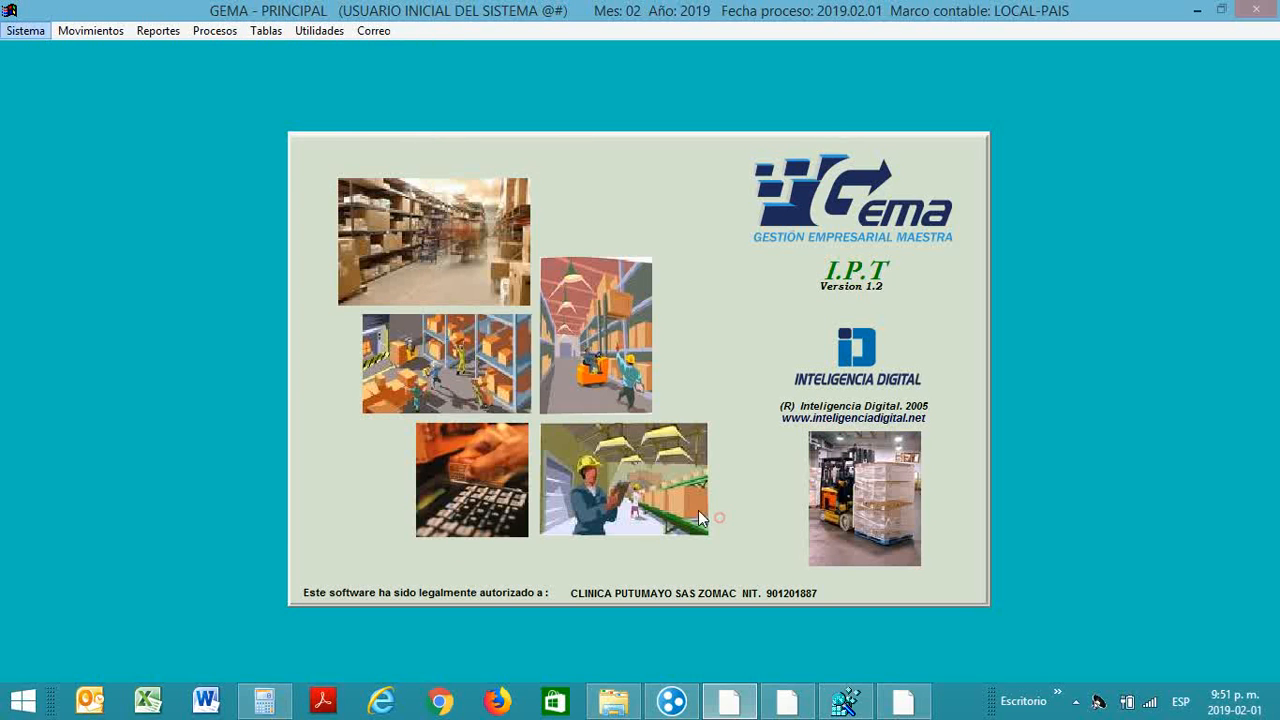
Step: Confirm RO2 reads ROLLO DE GASA 500CM with factor 34 in Unidad de Conversion, then list the Referencia options
left_click(266, 30)
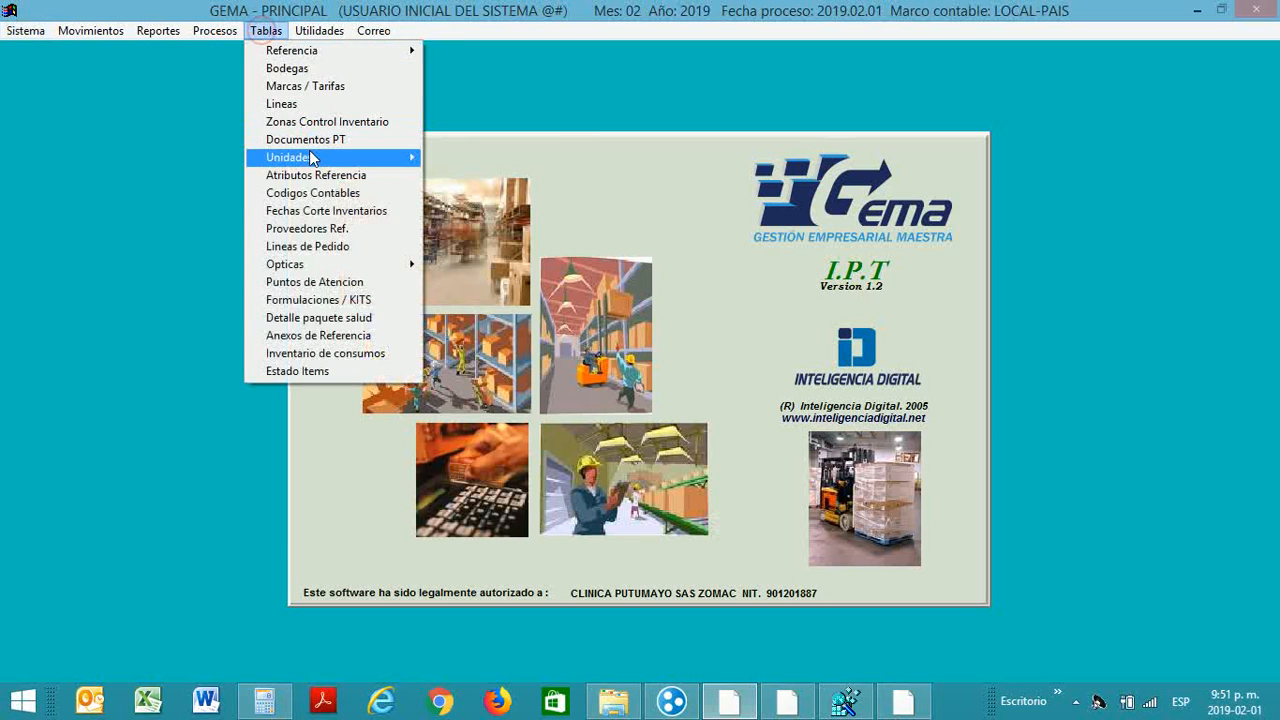
mouse_move(312, 158)
left_click(457, 175)
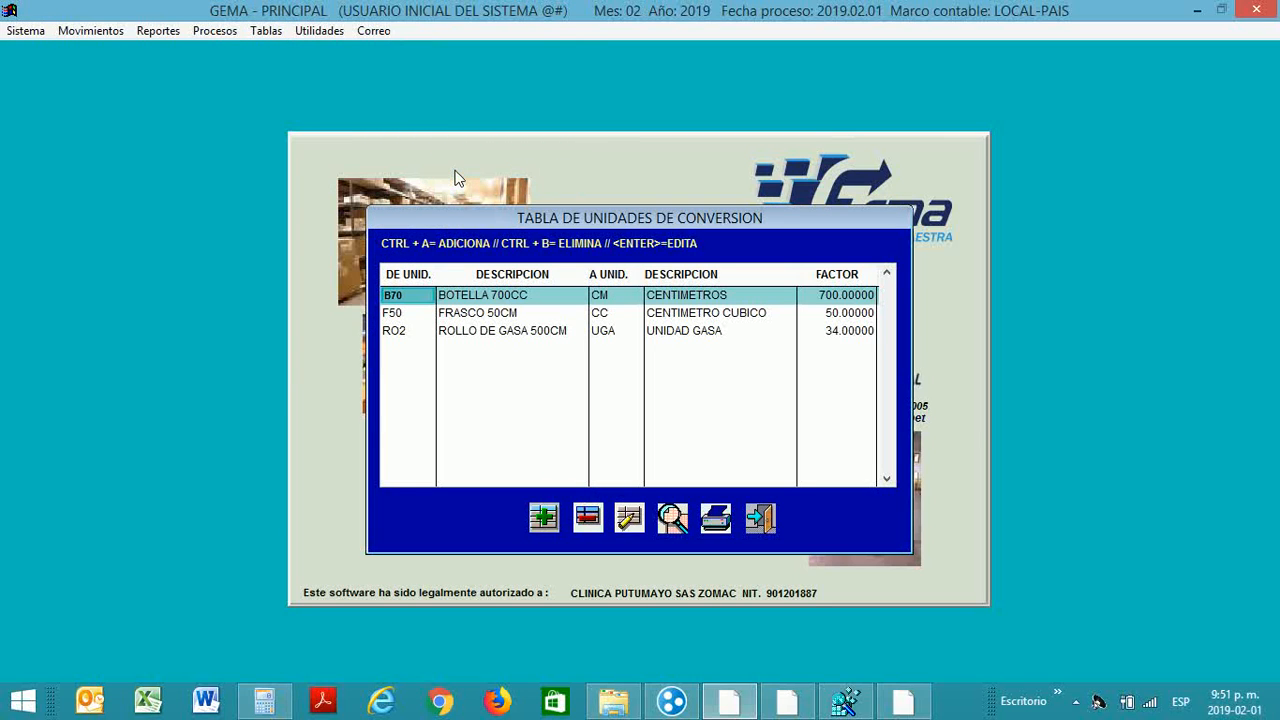
left_click(760, 517)
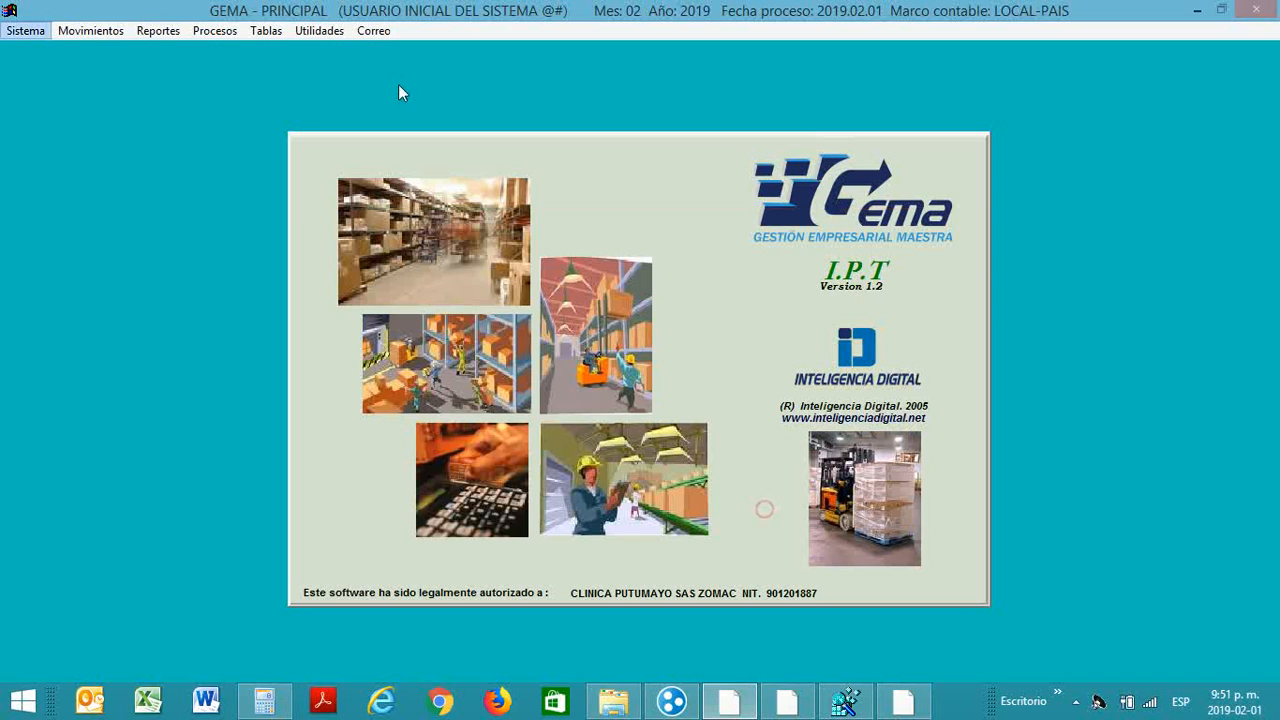
left_click(264, 32)
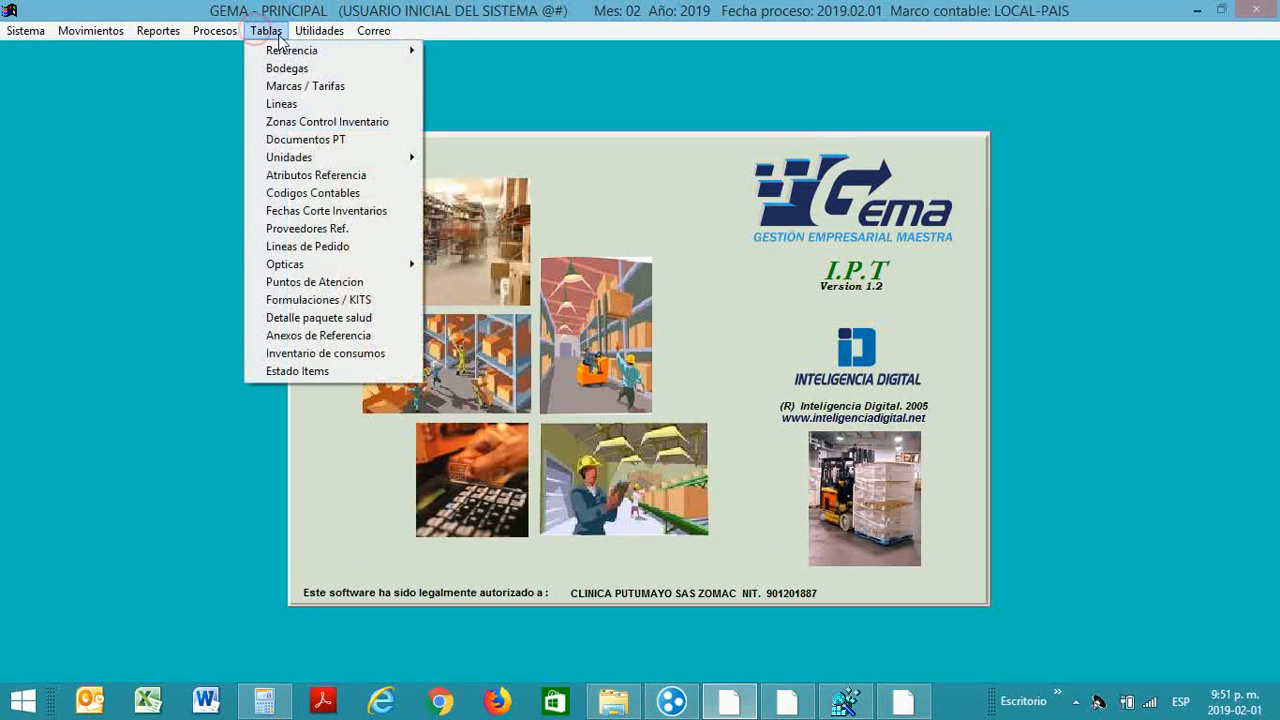
mouse_move(295, 55)
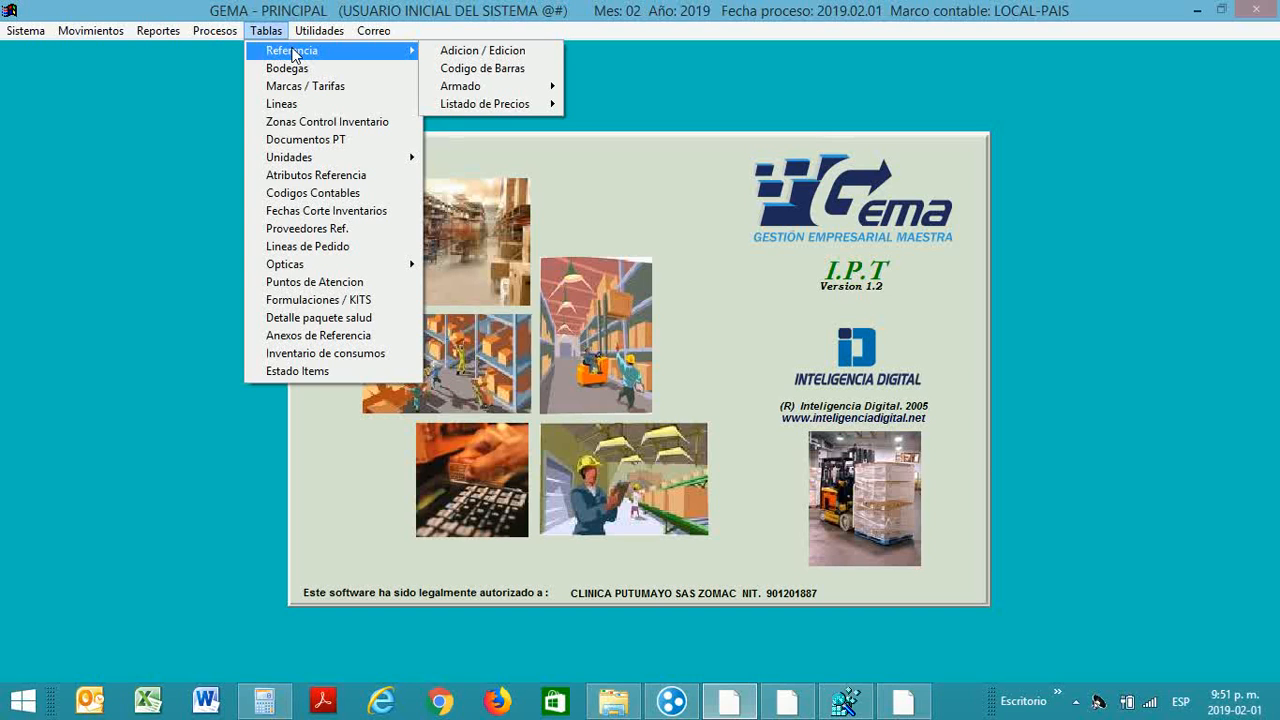
Step: Open TABLA DE REFERENCIAS on item 010101, reposition it, and launch the QBE search assistant
left_click(446, 52)
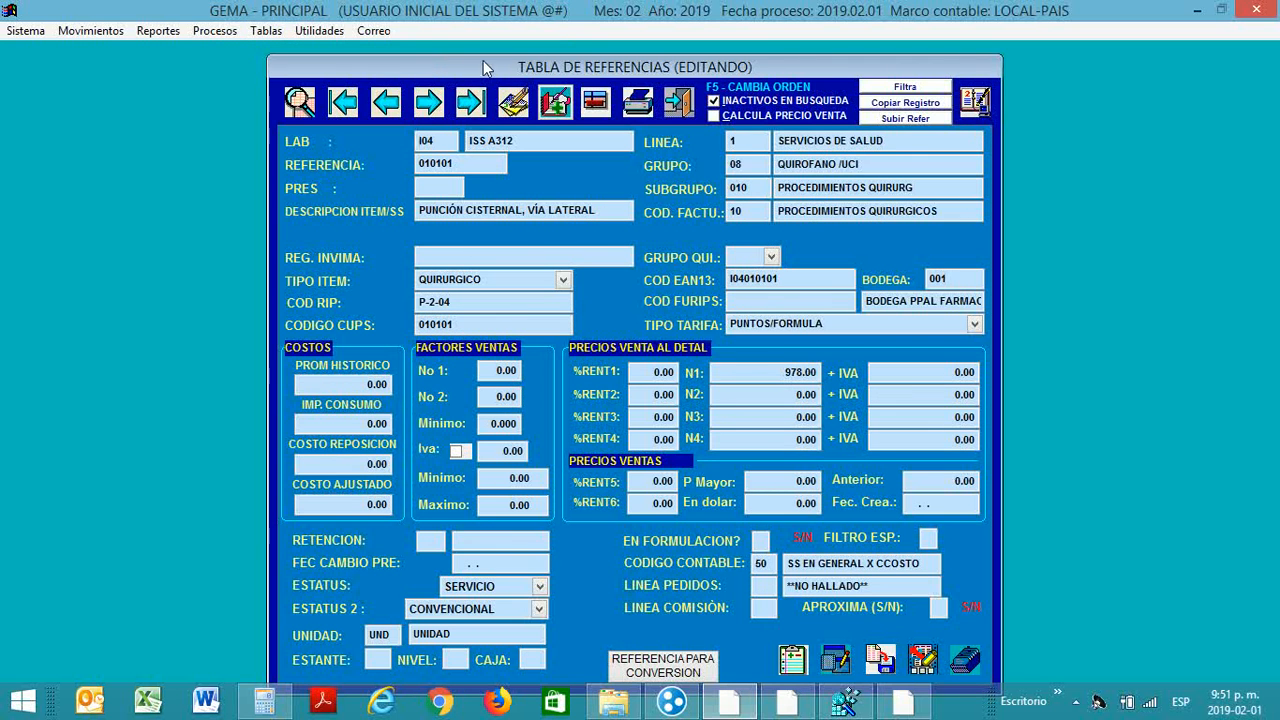
left_click_drag(473, 58, 467, 54)
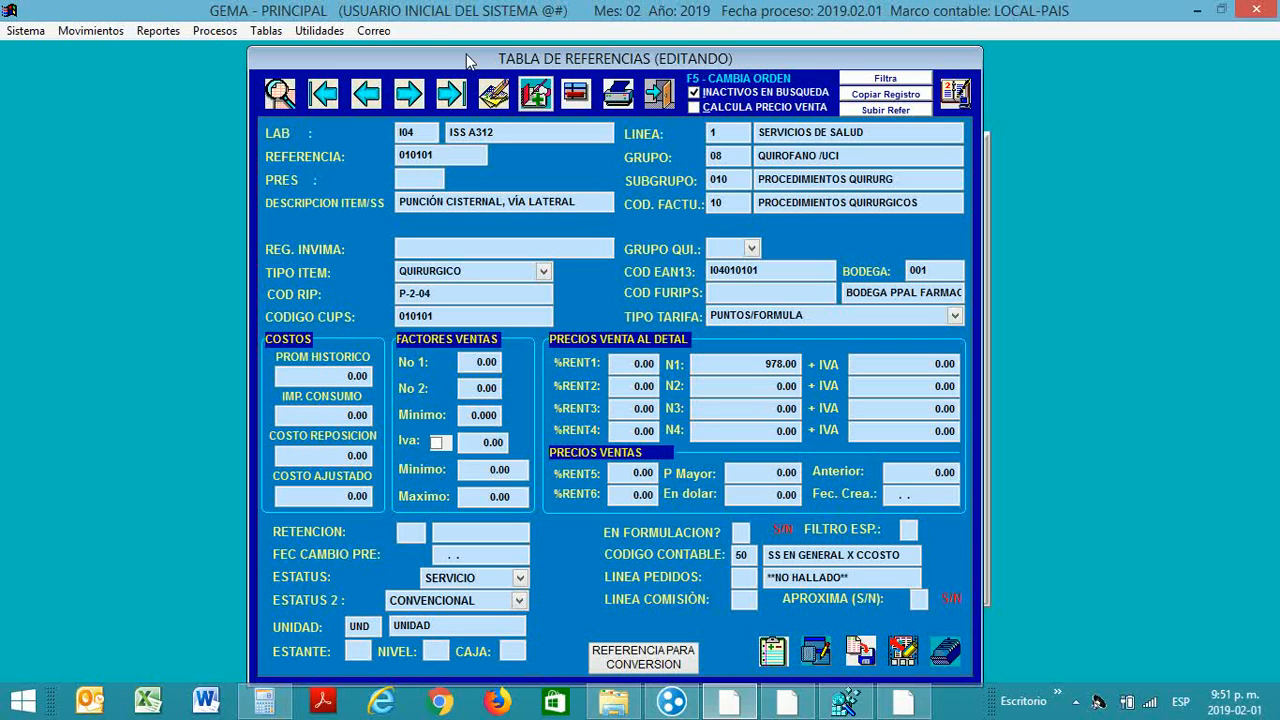
left_click_drag(500, 60, 520, 60)
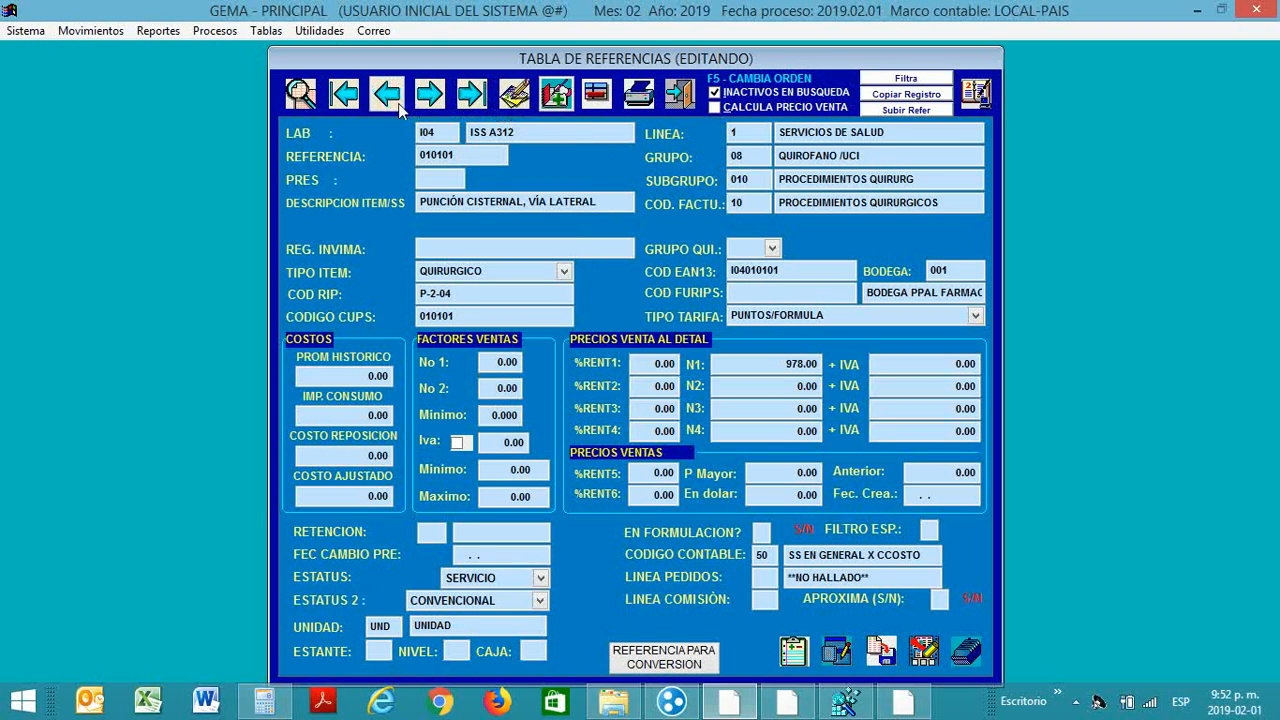
left_click(300, 93)
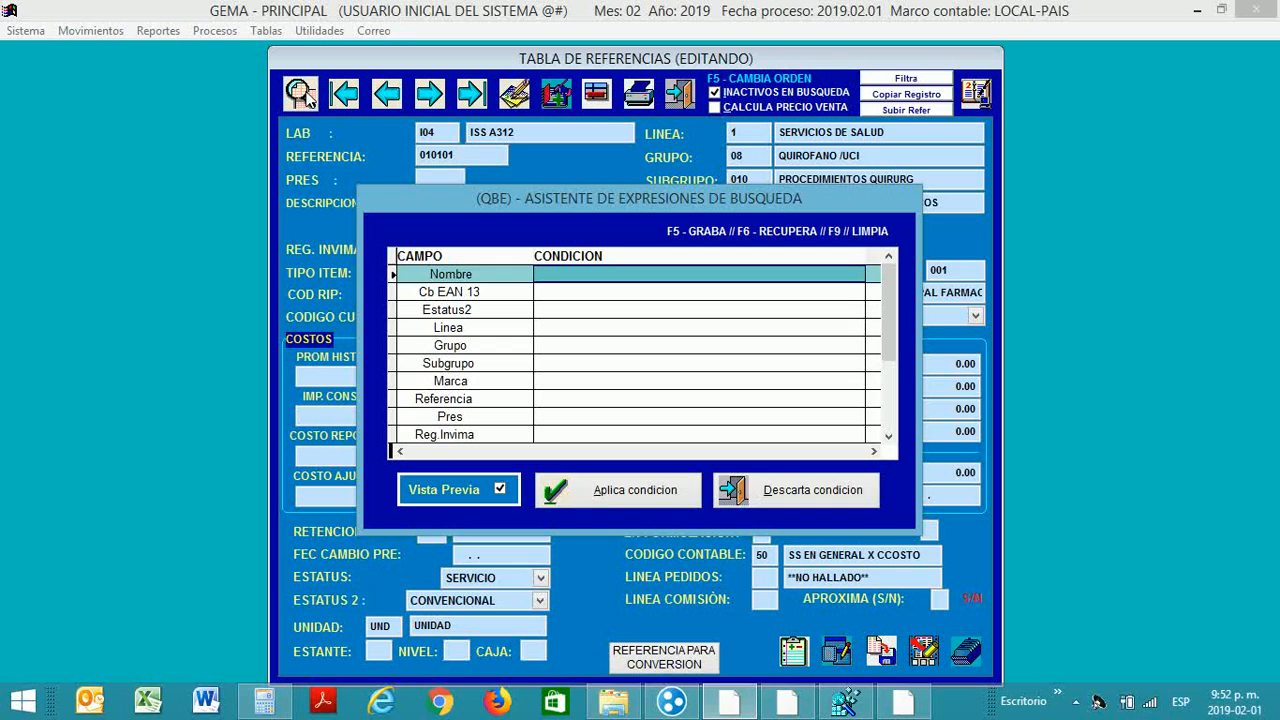
Step: Search references for *GASA and load GASA HOSPITALARIA ROLLO (GASAHOSP) with unit RO2
type("AE")
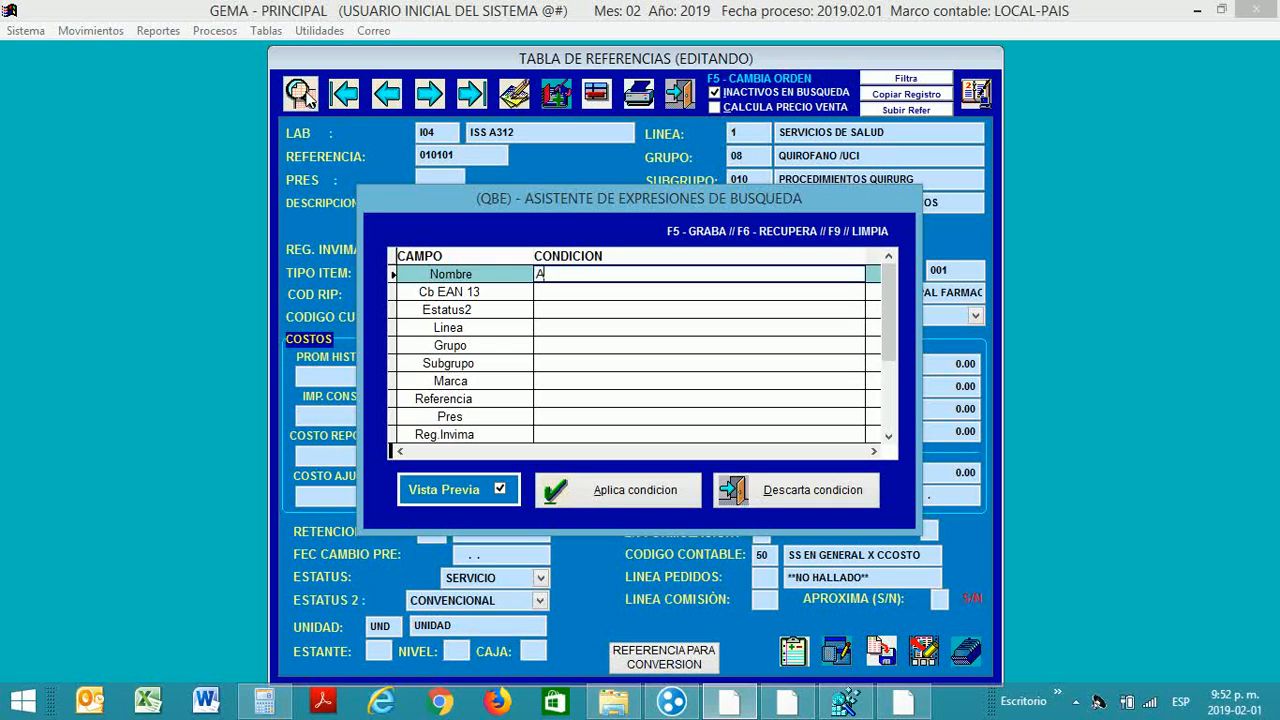
key("BackSpace")
key("BackSpace")
type("*GASA")
left_click(607, 490)
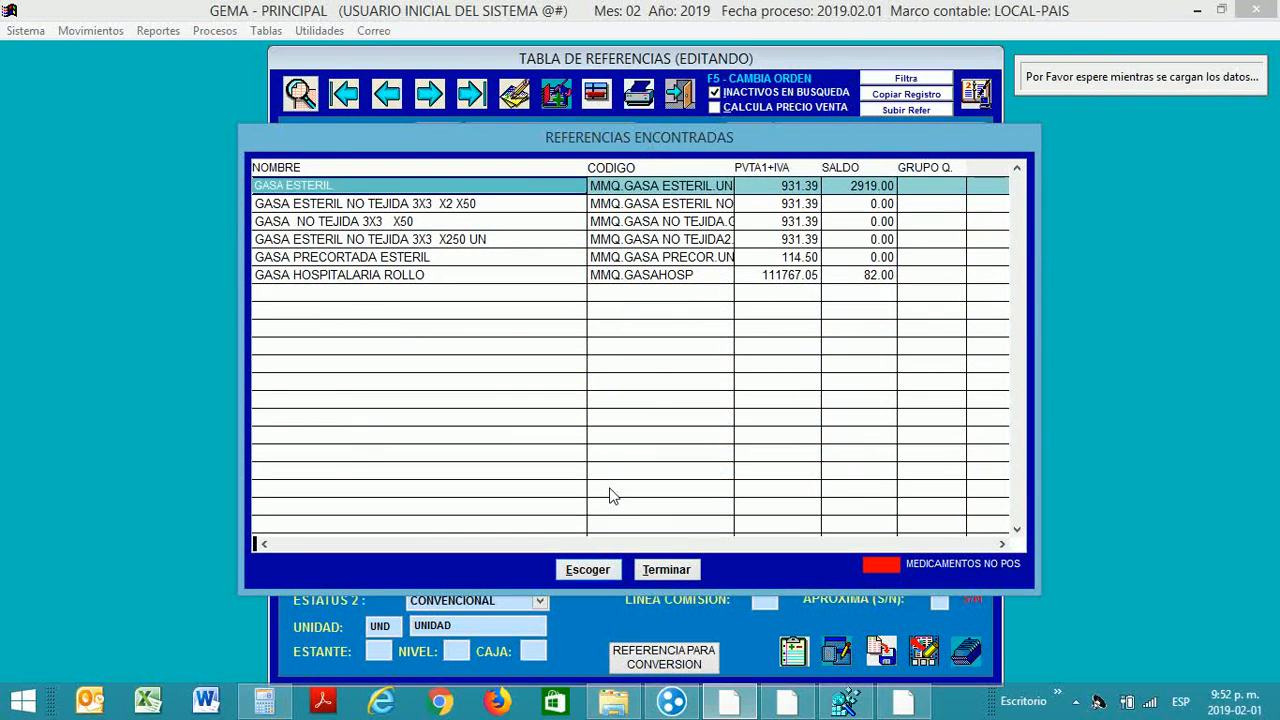
key("Down")
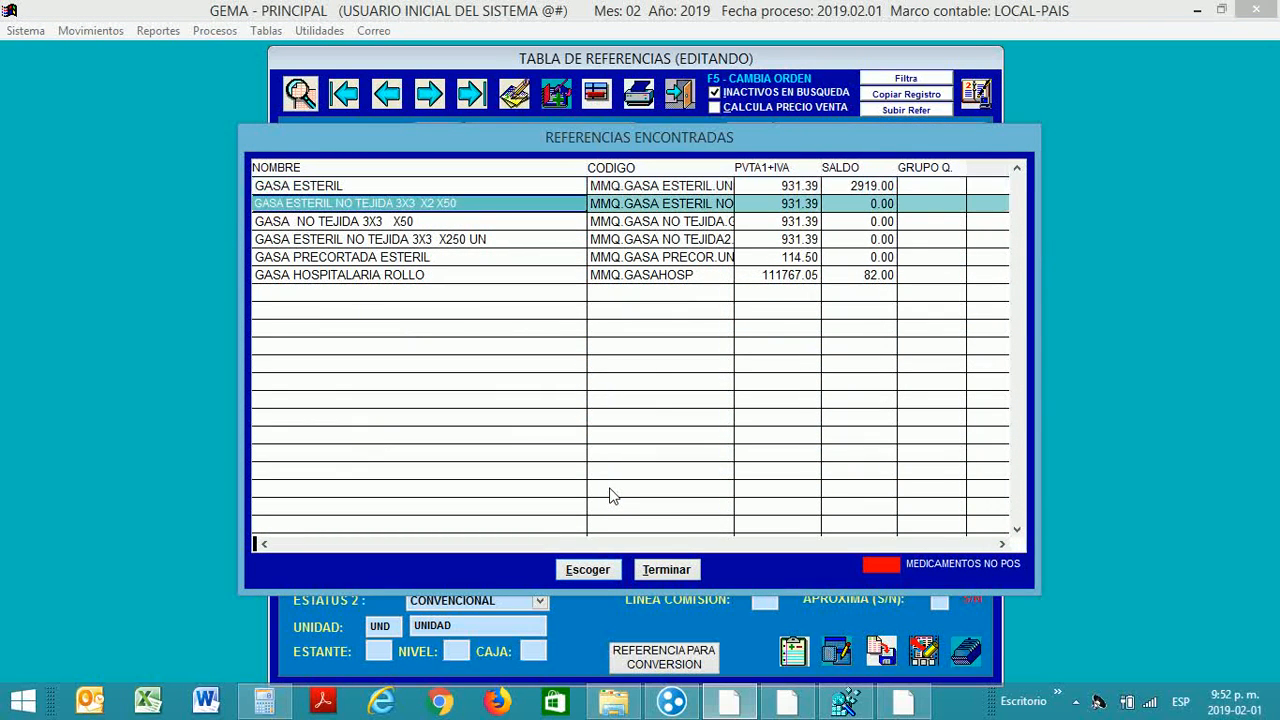
key("Down")
key("Down")
key("Down")
key("Down")
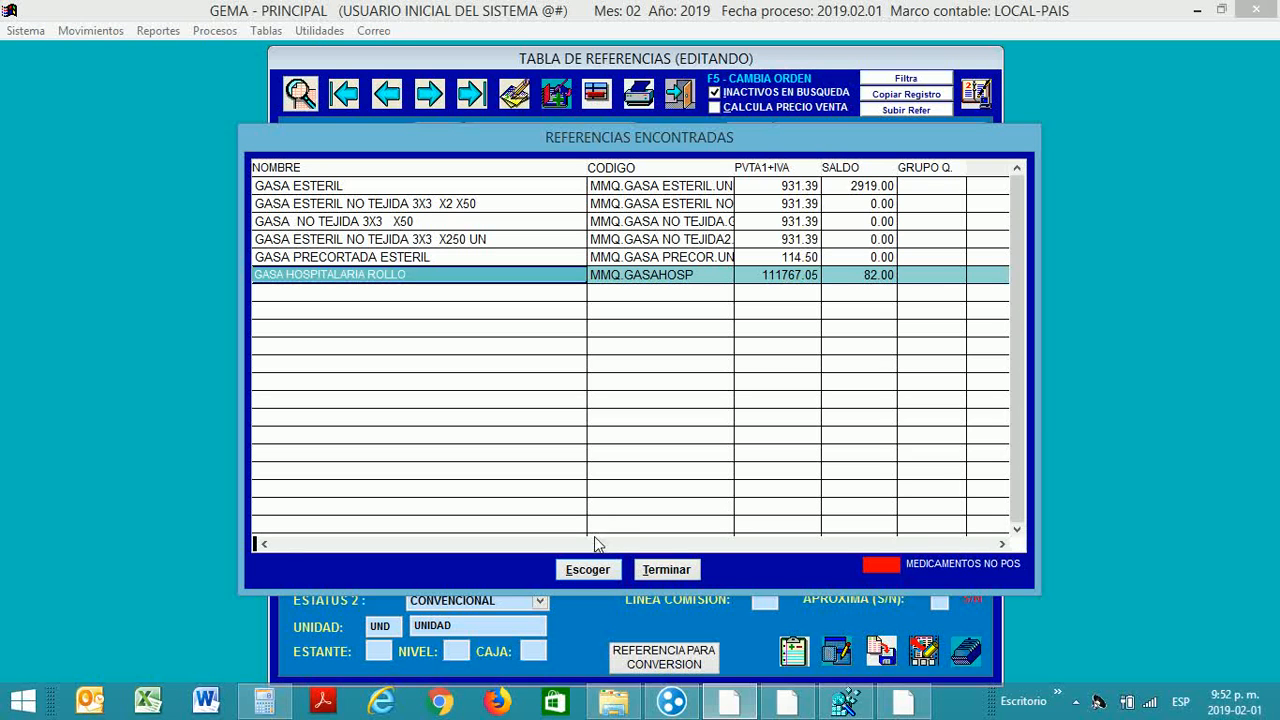
left_click(586, 569)
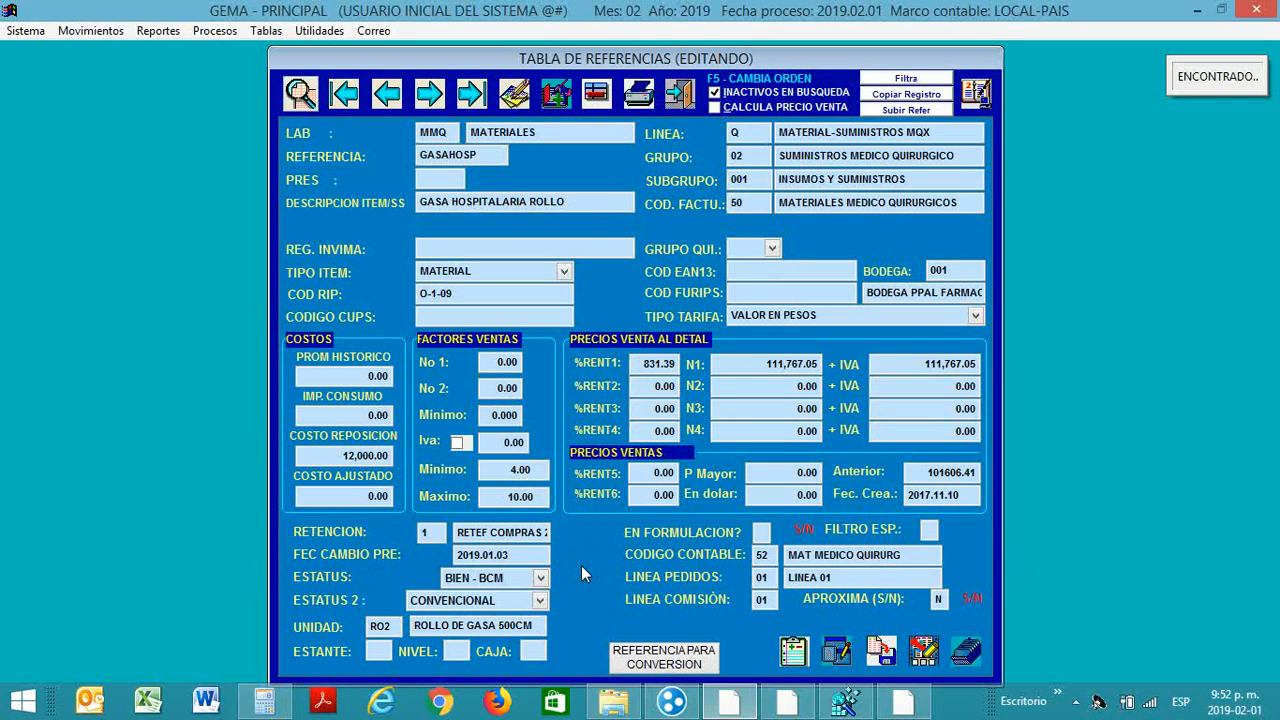
left_click(515, 95)
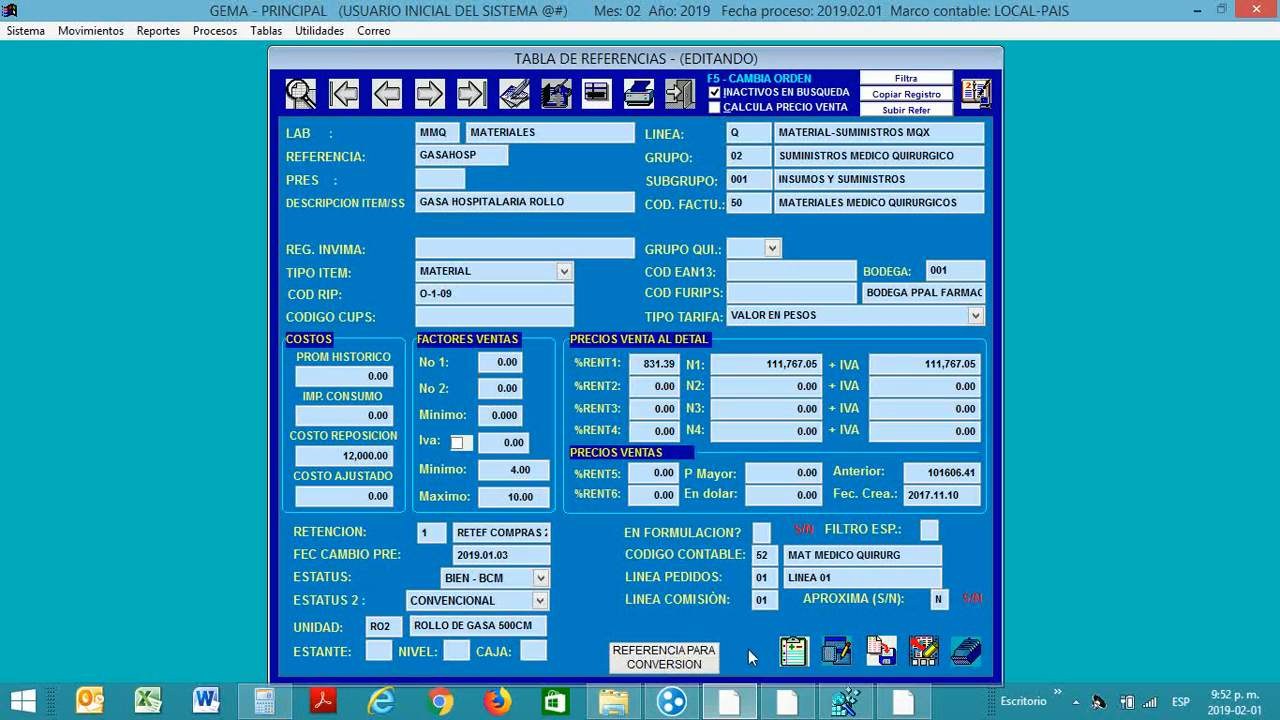
left_click(676, 658)
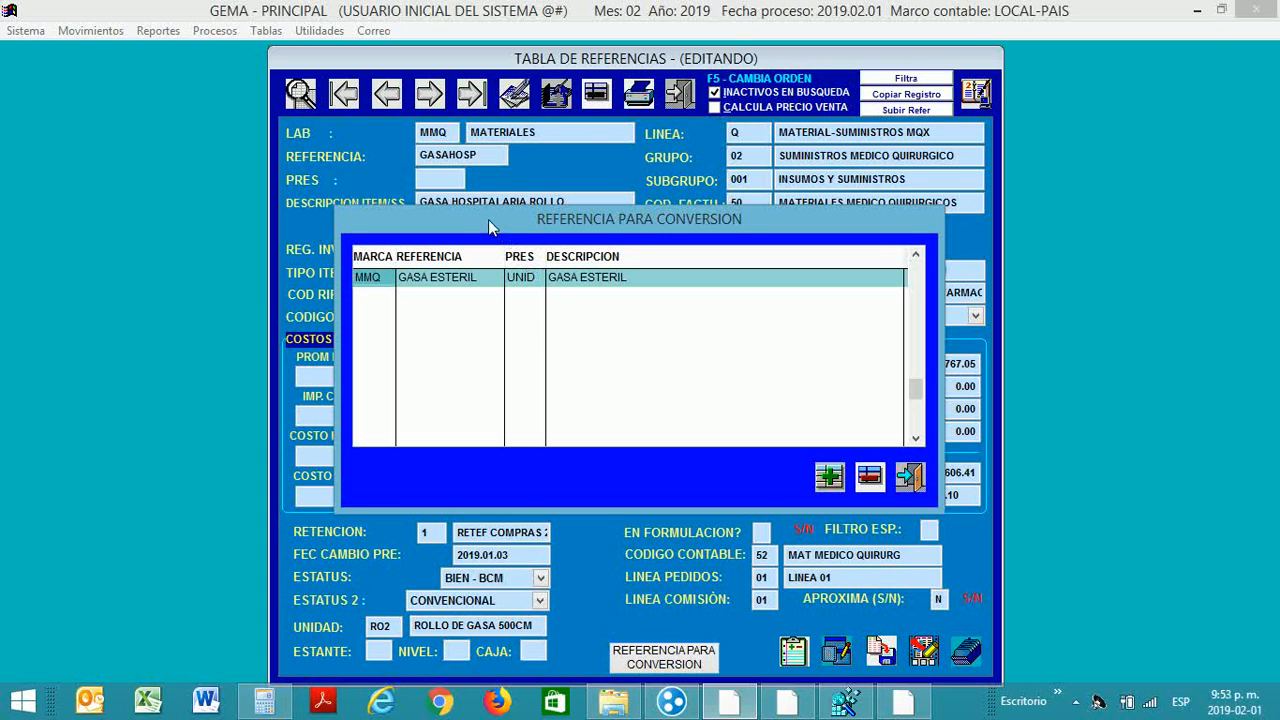
mouse_move(488, 219)
left_mouse_down()
mouse_move(488, 295)
mouse_move(511, 174)
mouse_move(479, 159)
mouse_move(490, 238)
left_mouse_up()
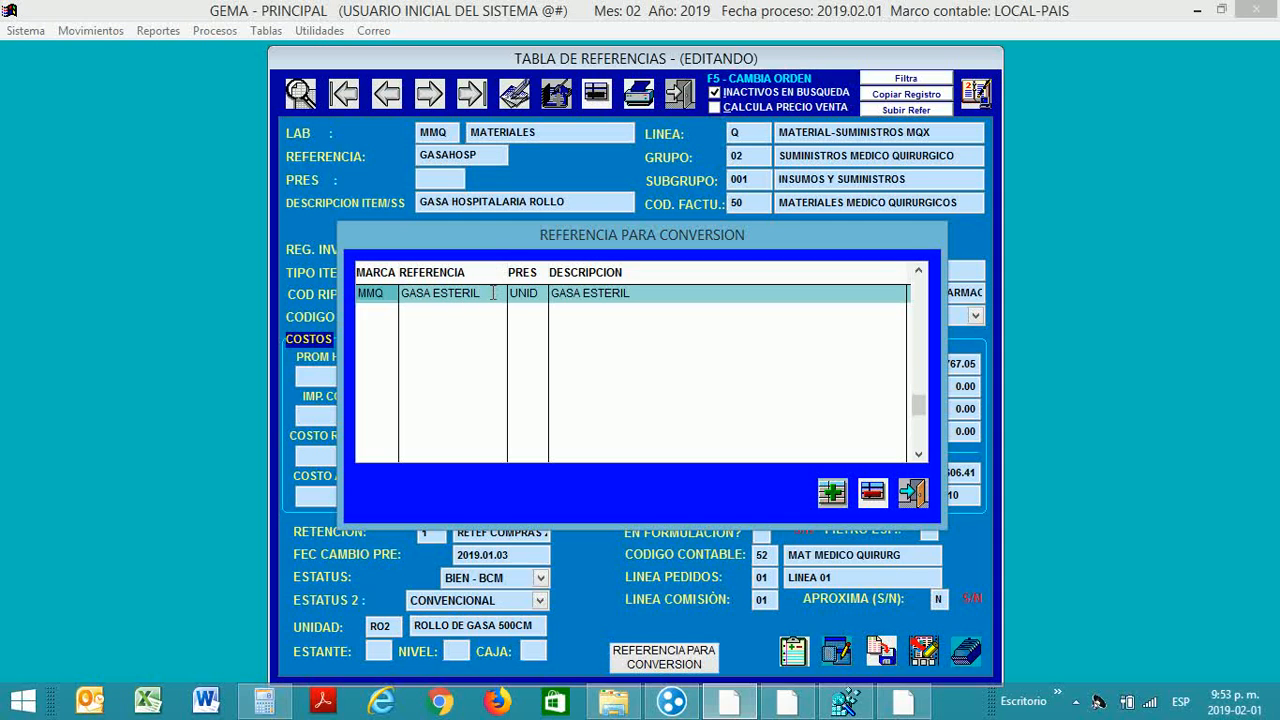
left_click(912, 496)
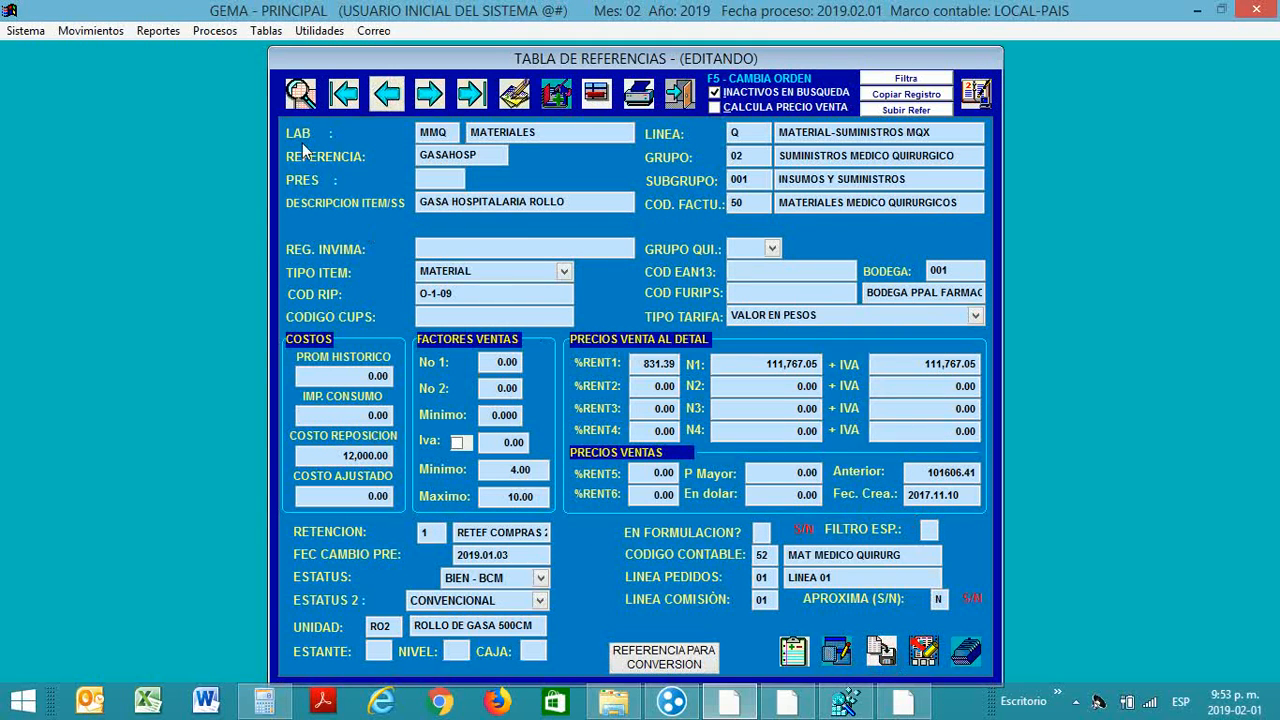
Step: Search for *ACETAMINOFEN and load ACETAMINOFEN X TAB DE 500 MG FRASCO 50CC (ACET500MG)
left_click(296, 100)
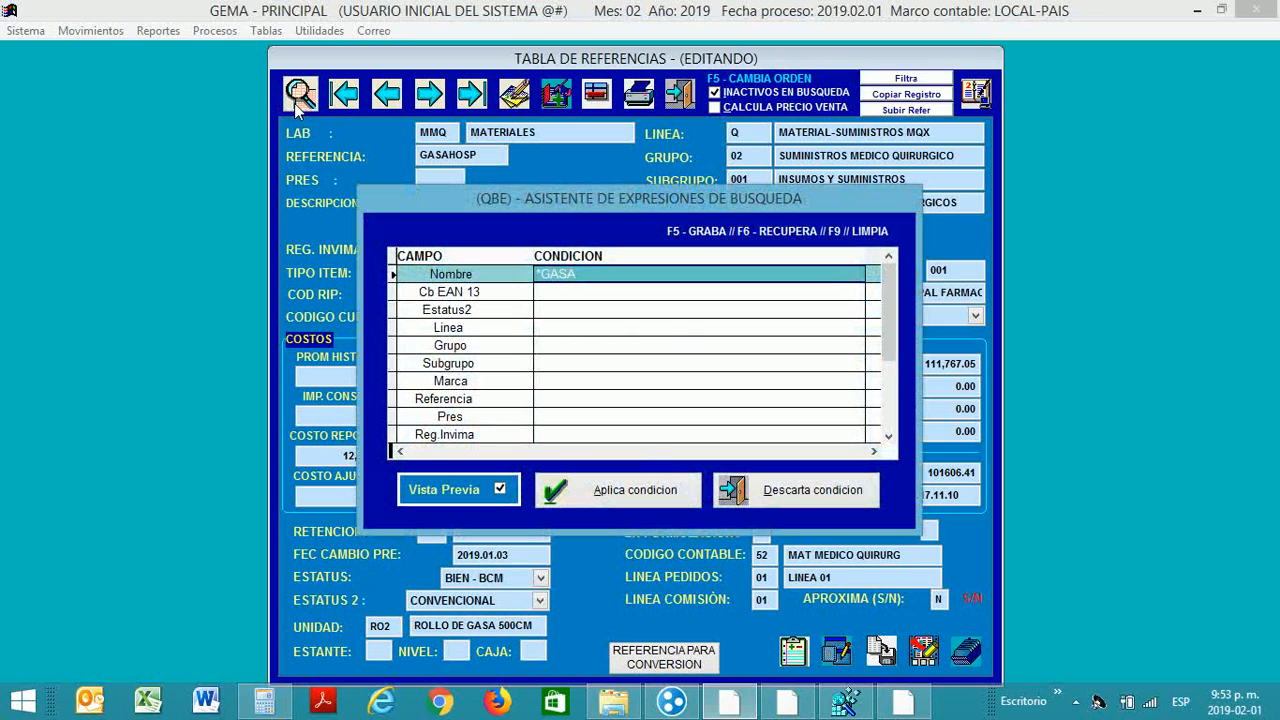
type("*AC")
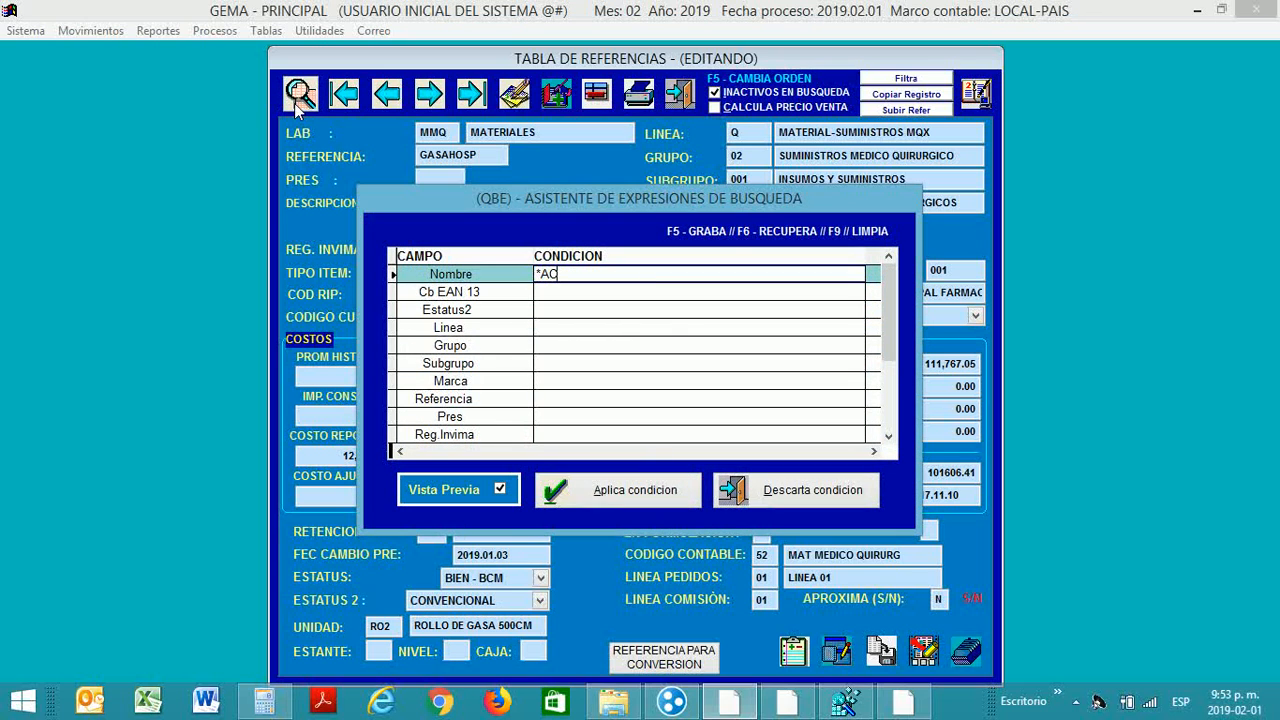
type("ETAM")
key("BackSpace")
type("MINOFEN")
key("Return")
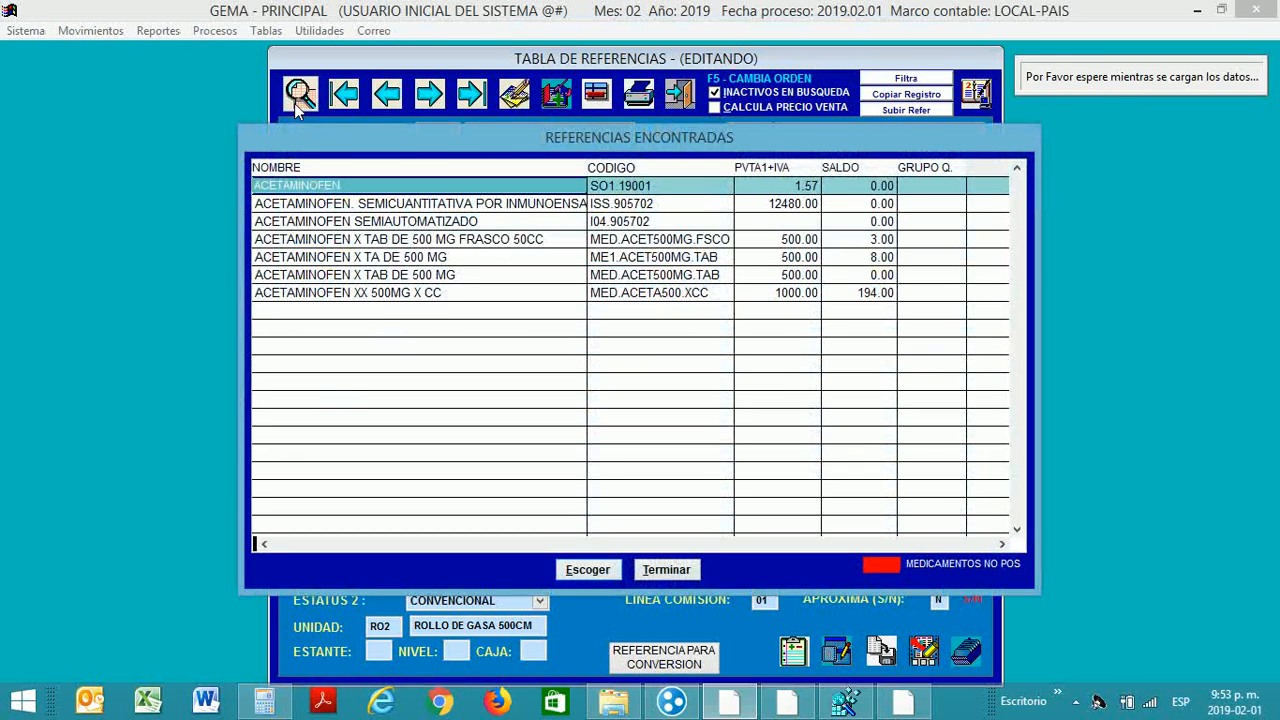
key("Down")
key("Down")
key("Down")
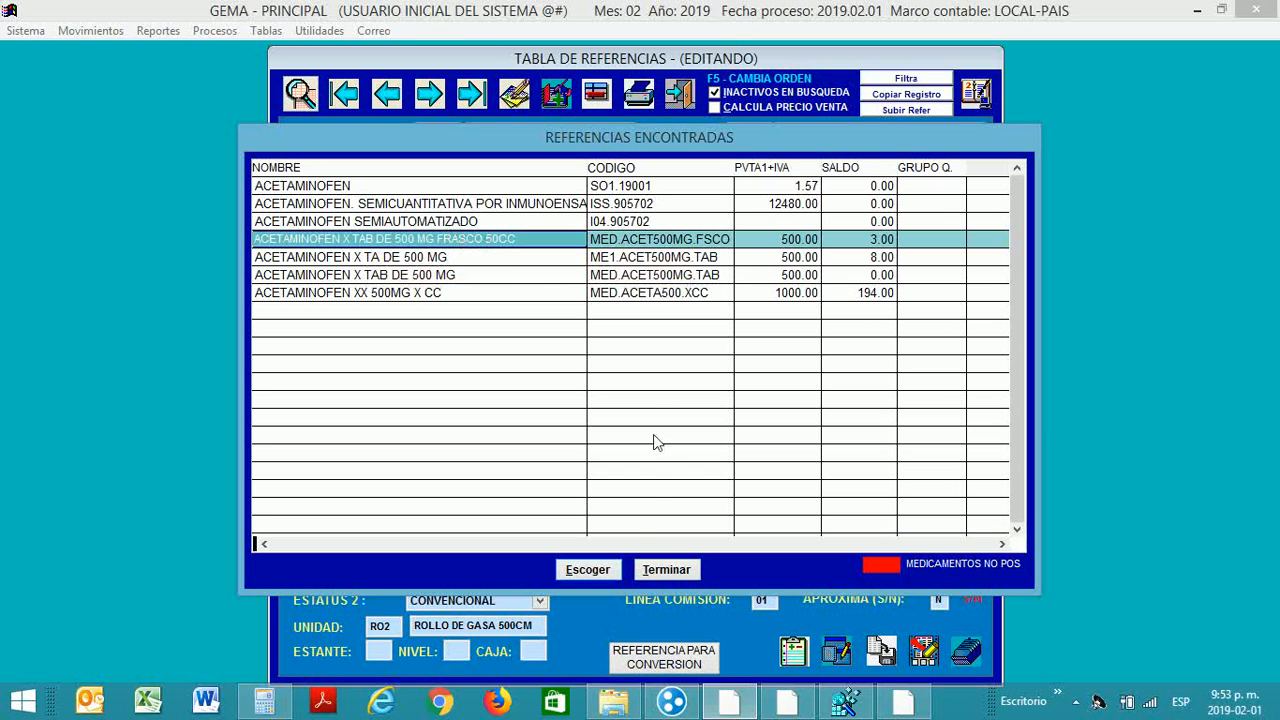
left_click(596, 572)
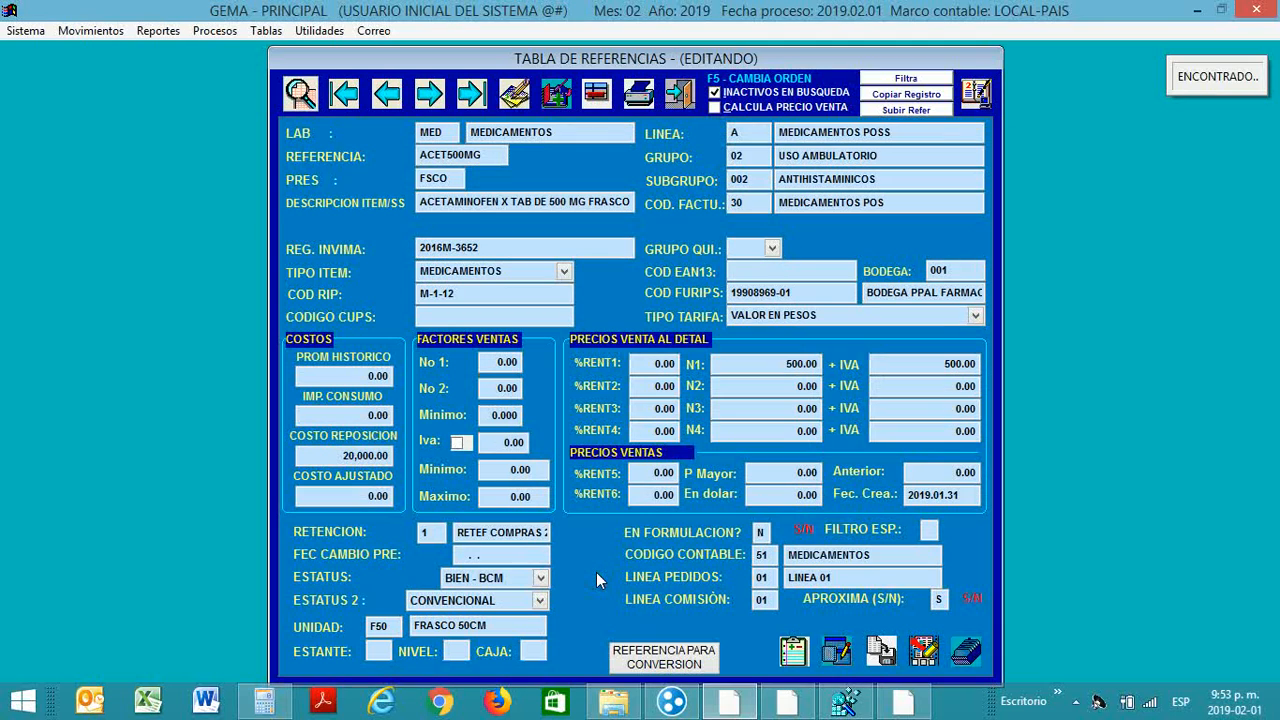
left_click(516, 97)
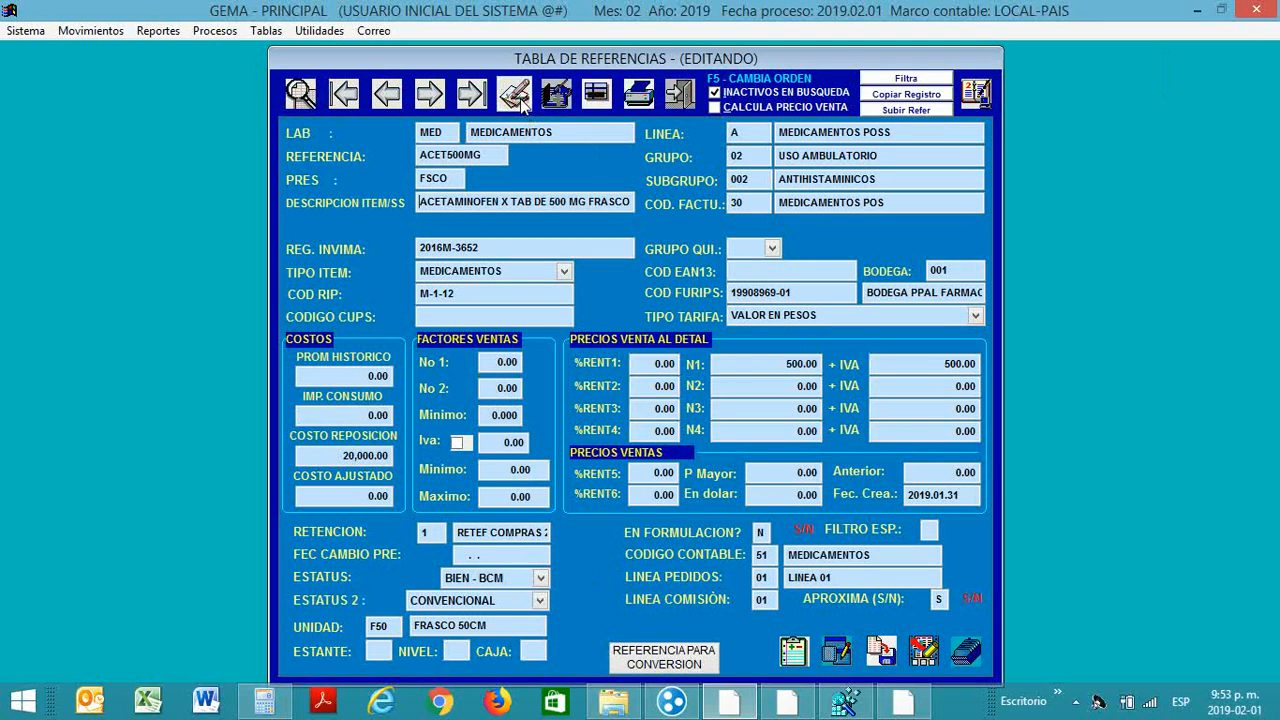
left_click(657, 658)
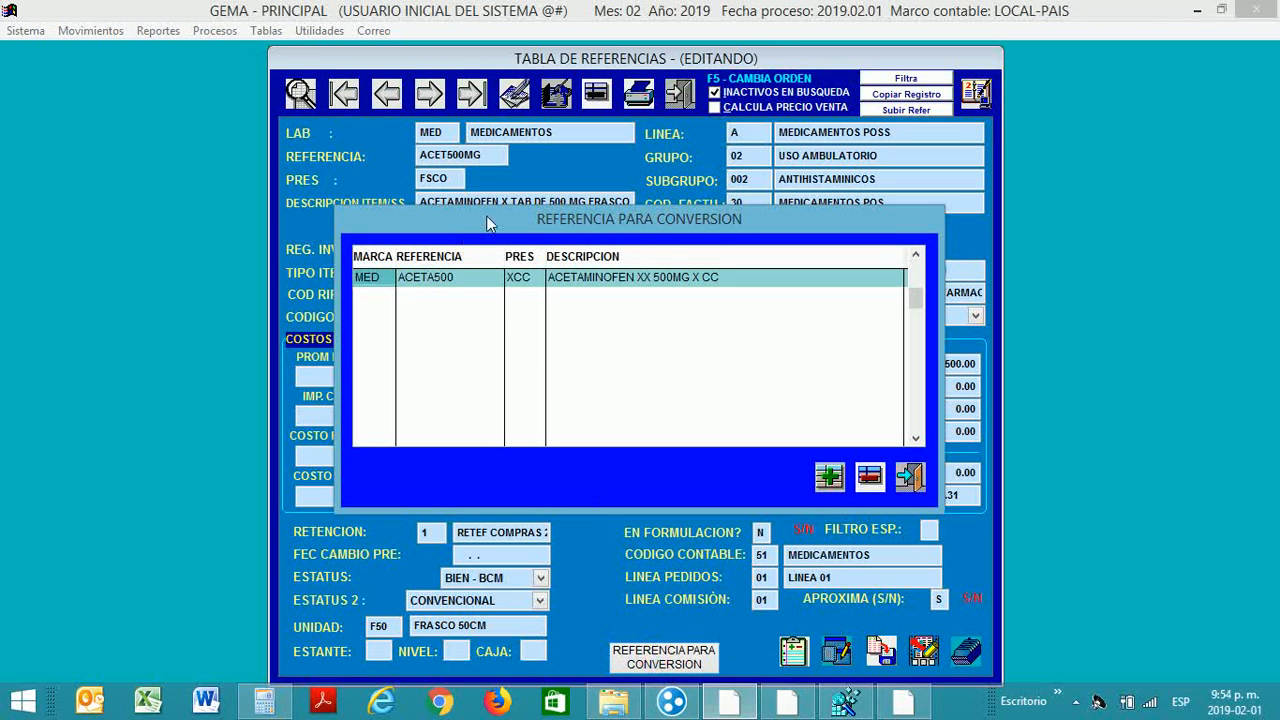
left_click_drag(486, 215, 475, 245)
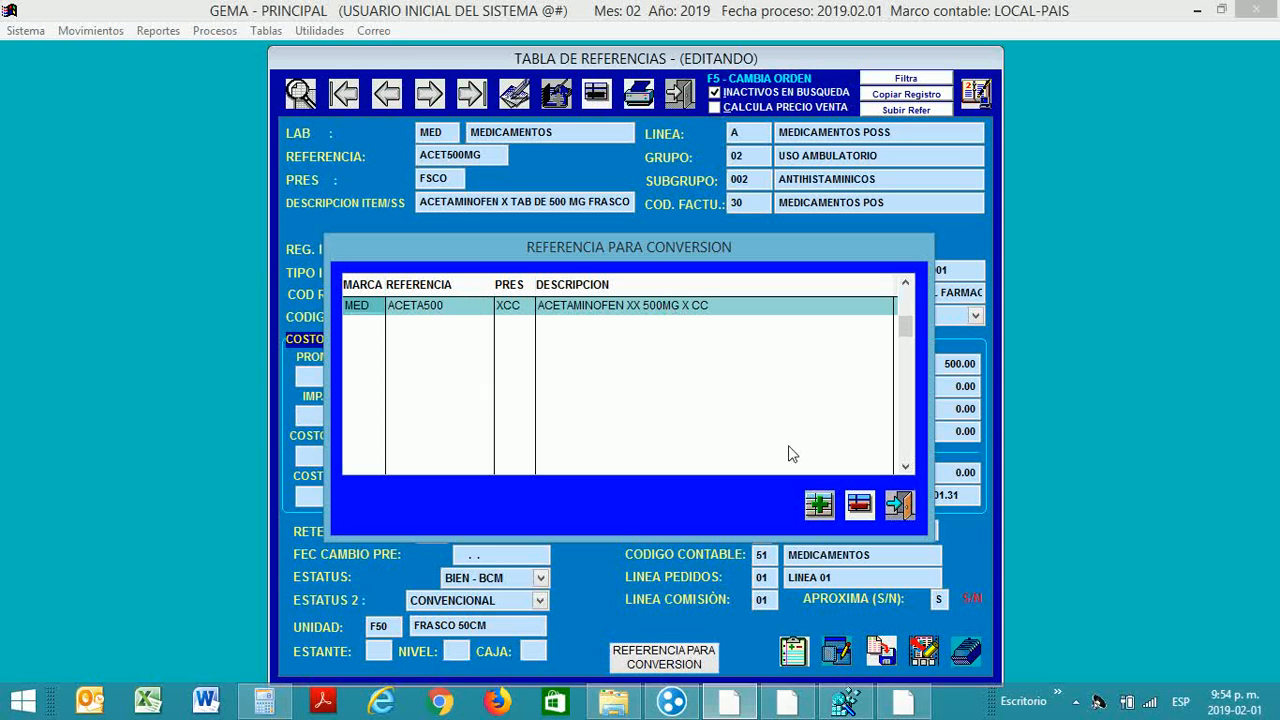
left_click(900, 508)
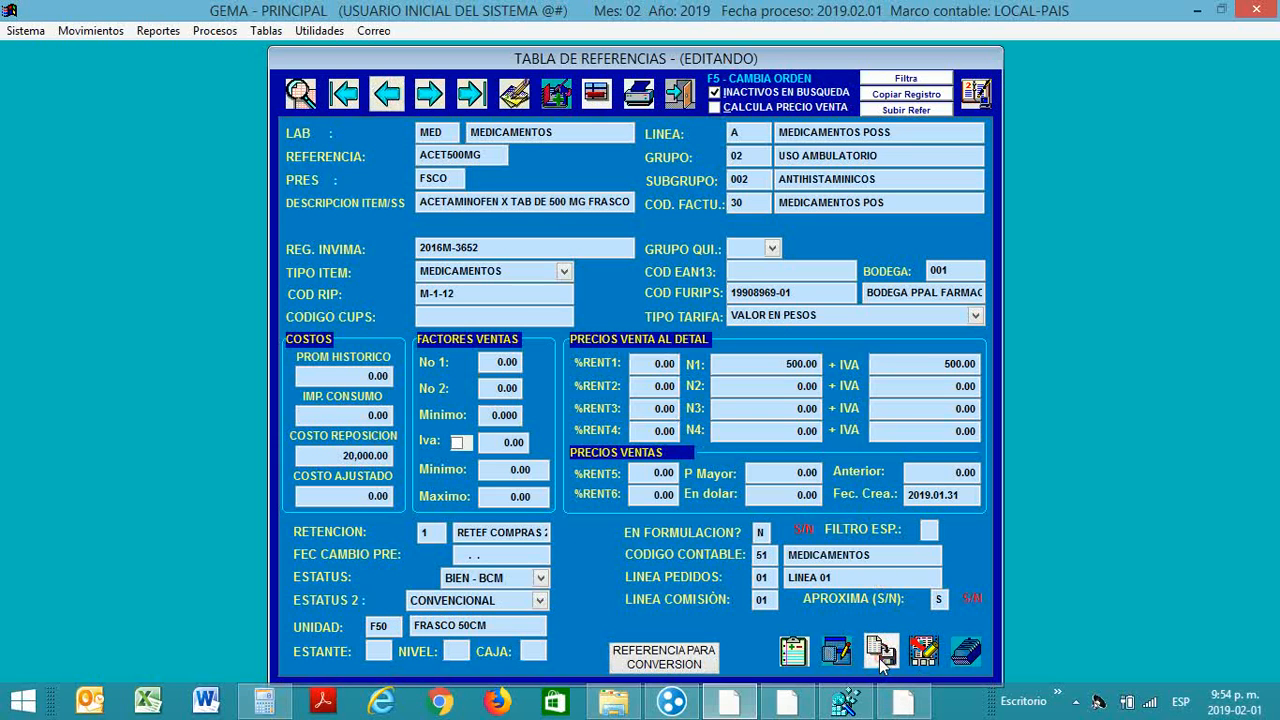
Step: Rerun the *ACETAMINOFEN search and load ACETAMINOFEN XX 500MG X CC (ACETA500), unit CC
left_click(299, 93)
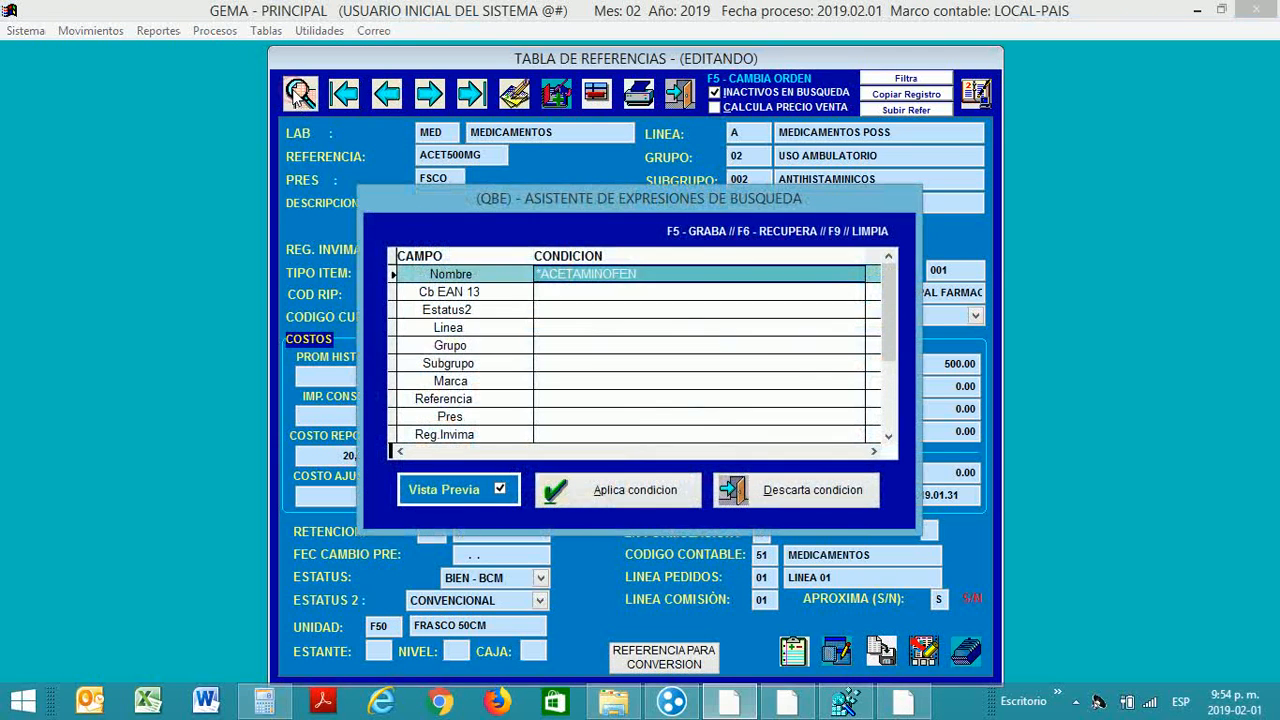
key("Return")
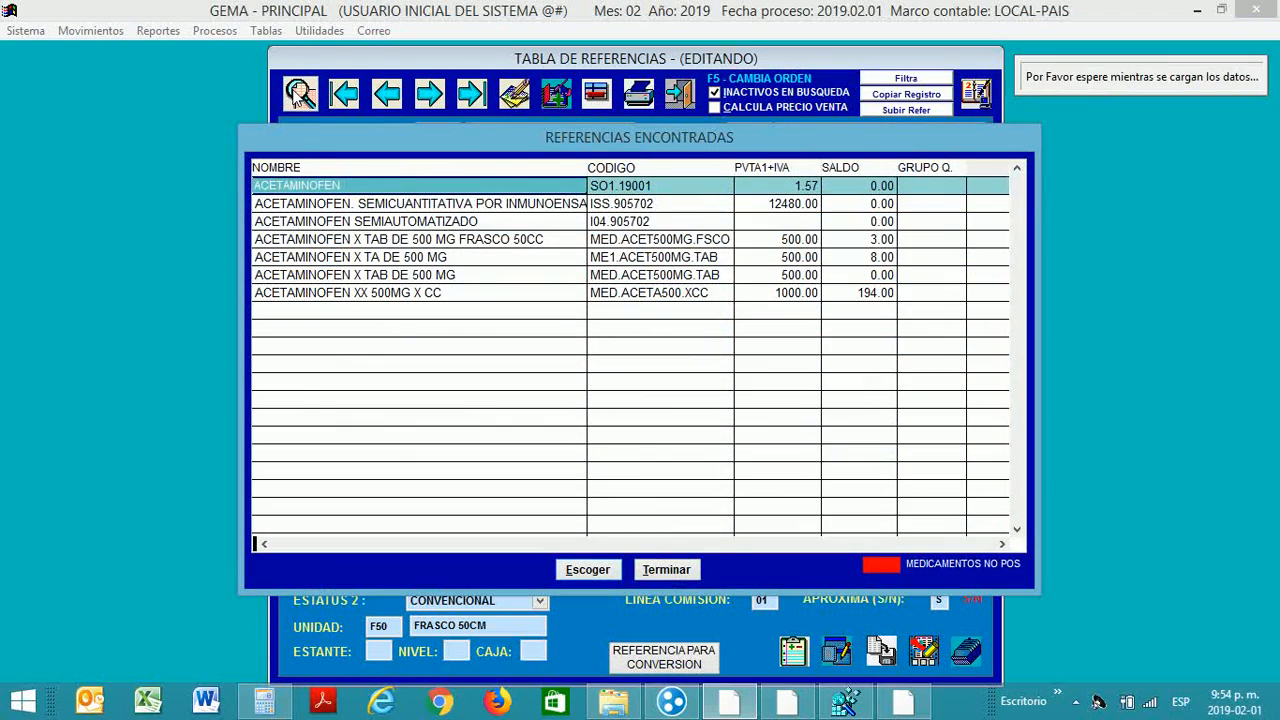
key("Down")
key("Down")
key("Down")
key("Down")
key("Down")
key("Down")
key("Return")
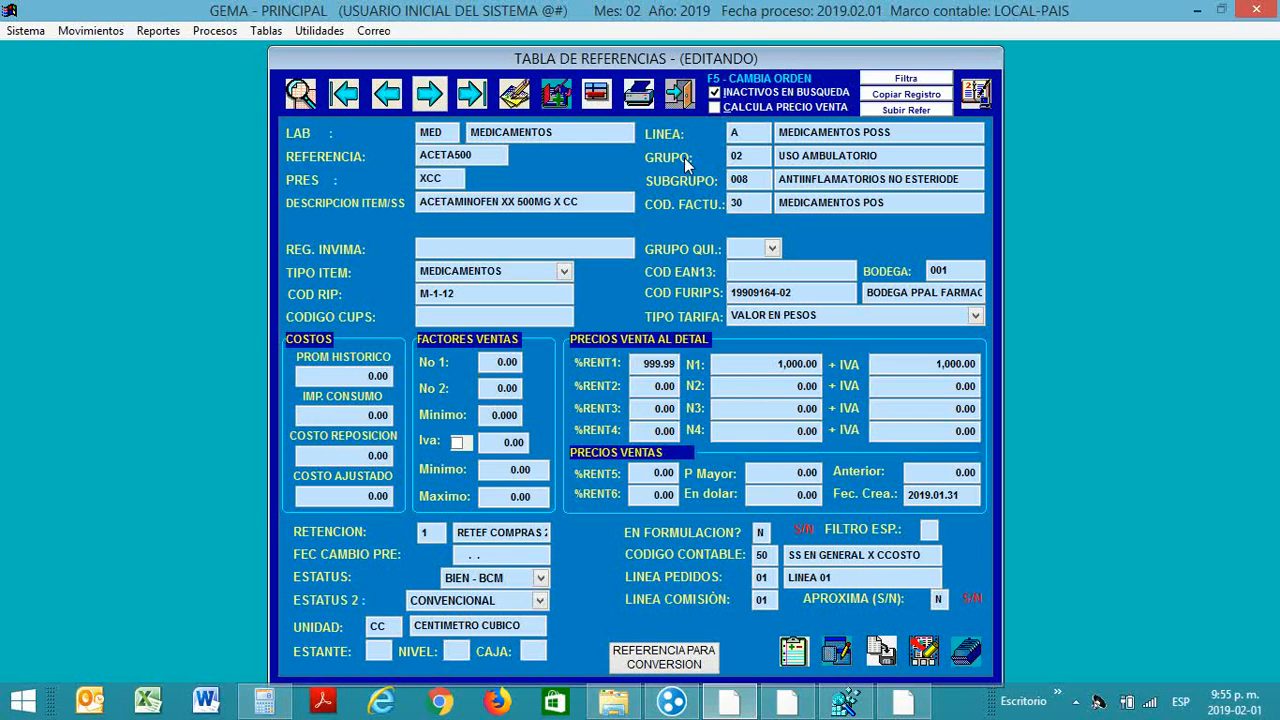
Step: Search *GASA, load GASA HOSPITALARIA ROLLO, and save that record
left_click(302, 97)
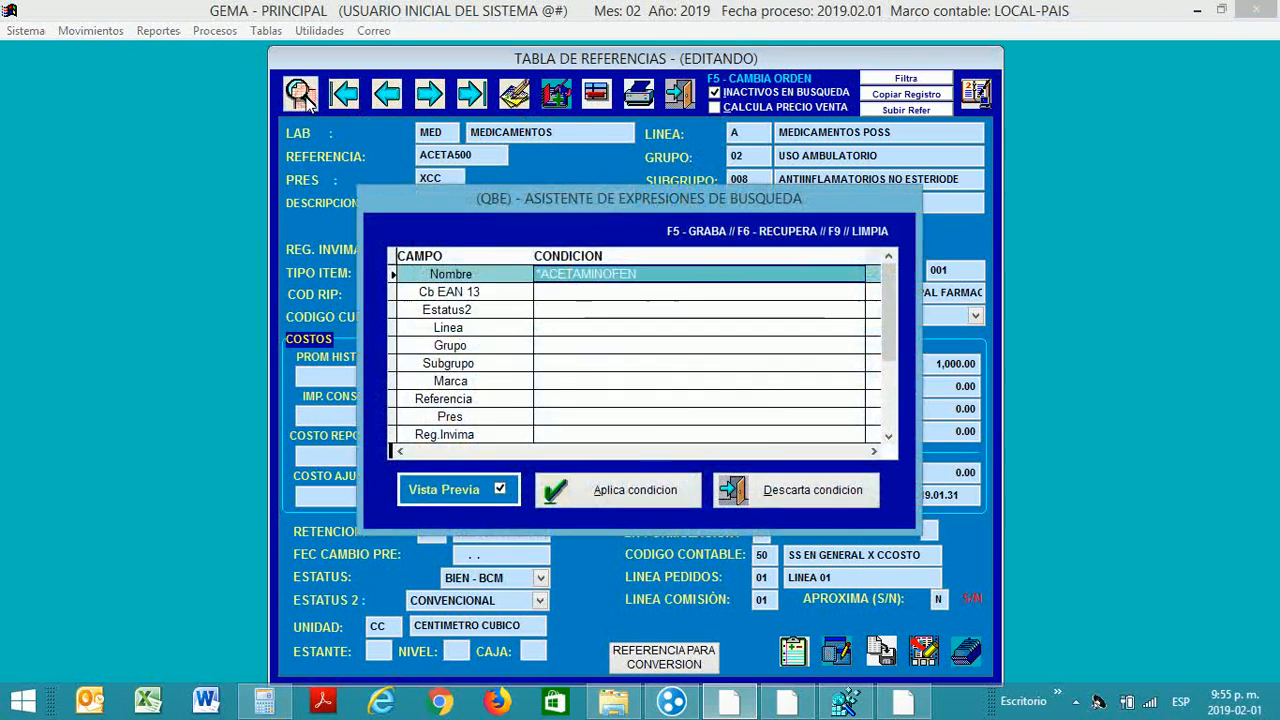
type("*GASA")
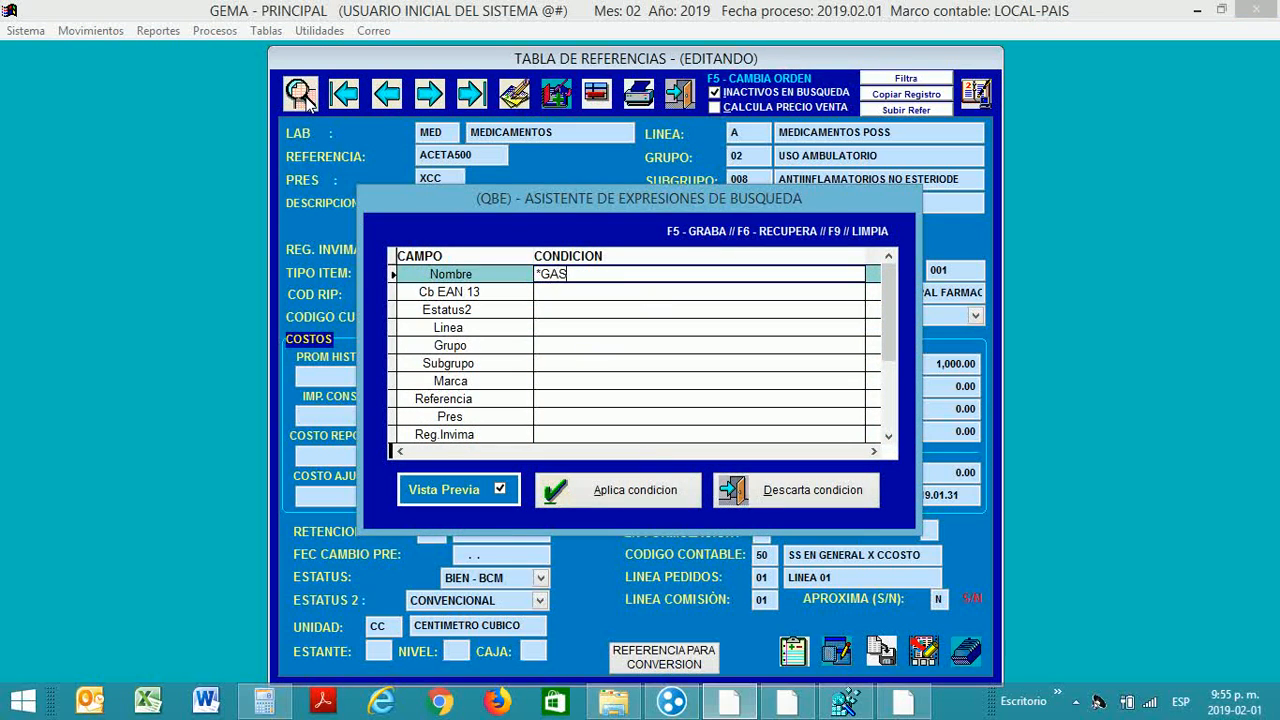
key("Return")
key("Down")
key("Down")
key("Down")
key("Down")
key("Down")
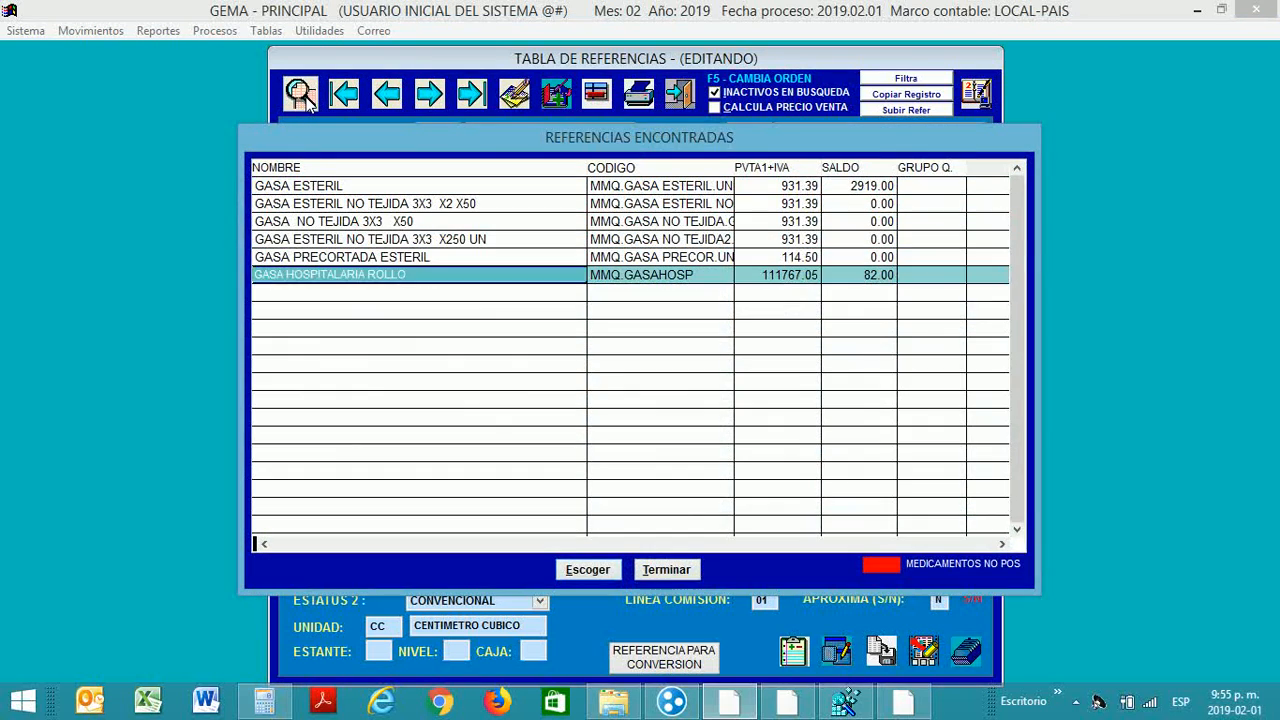
key("Return")
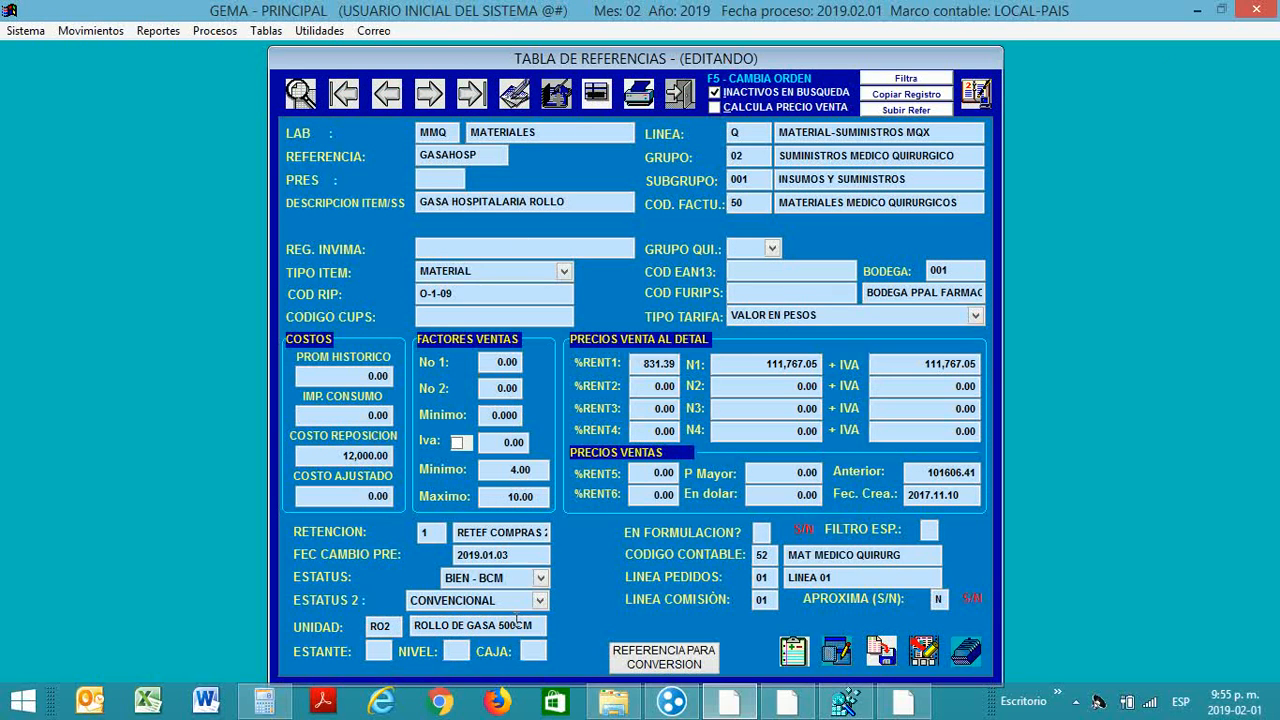
left_click(890, 648)
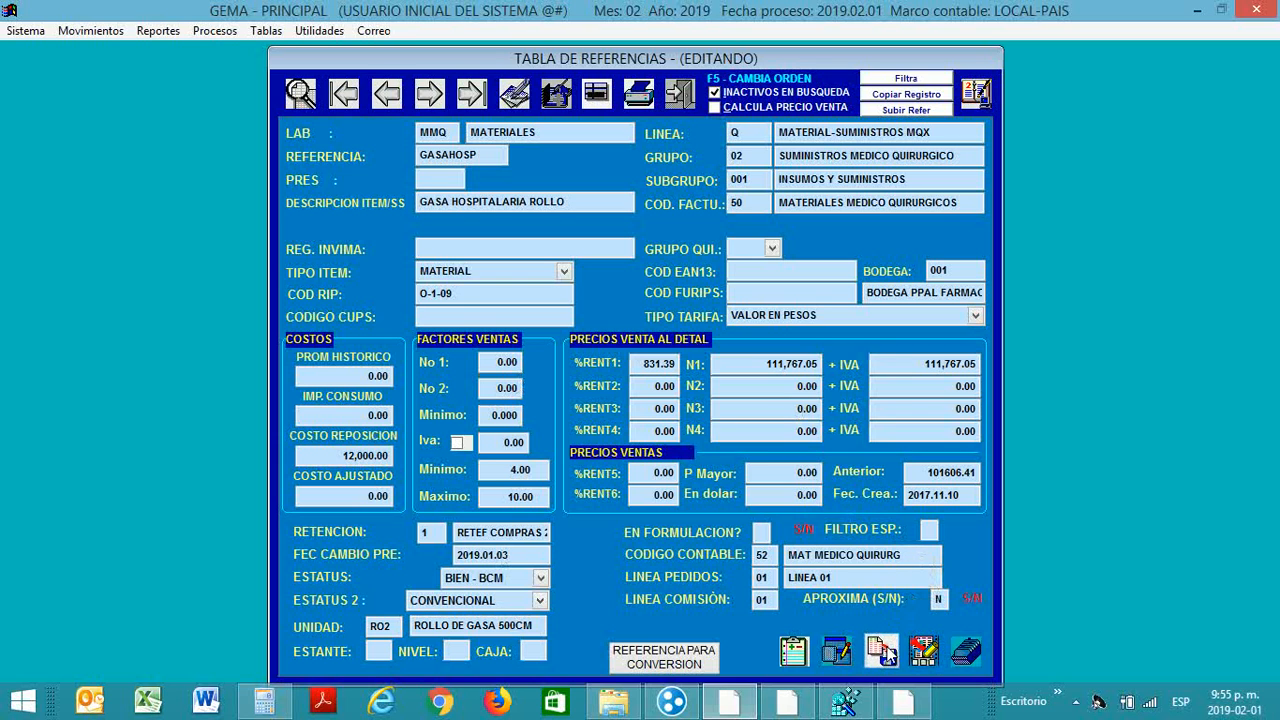
Step: Search the GASA references again and load GASA ESTERIL, unit UGA UNIDAD GASA
left_click(301, 93)
key("Down")
key("Down")
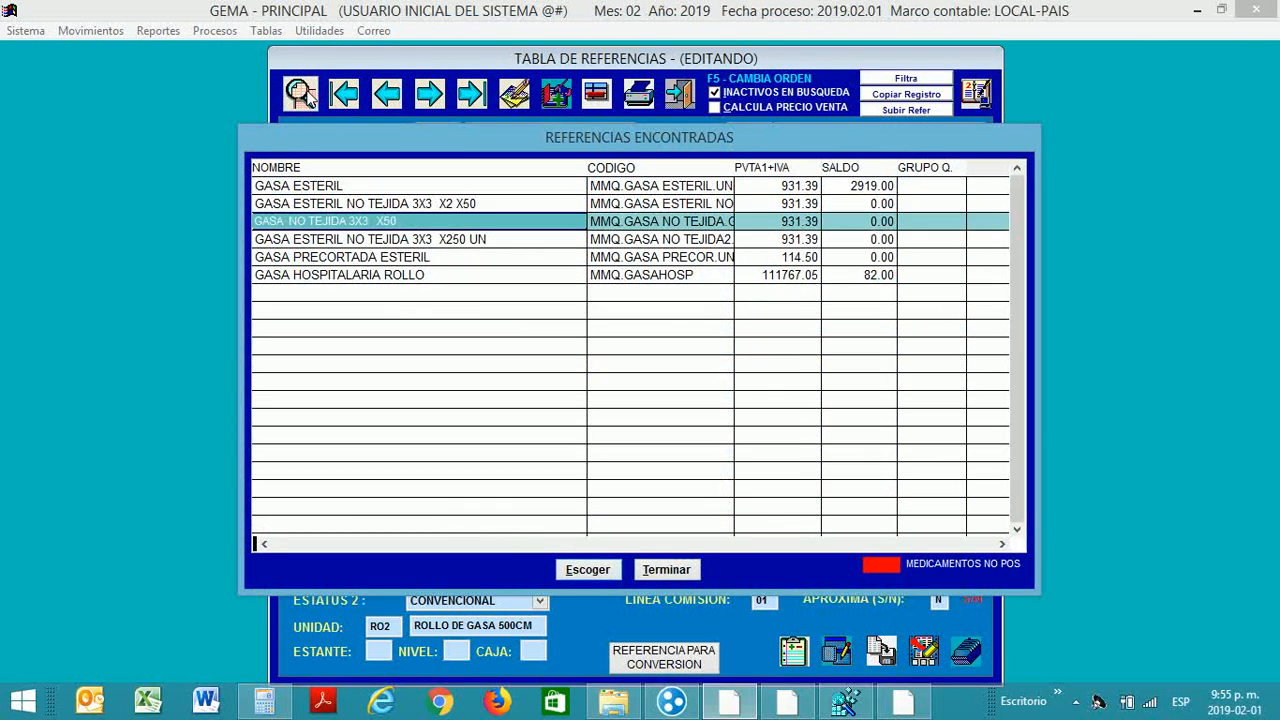
key("Down")
key("Up")
key("Down")
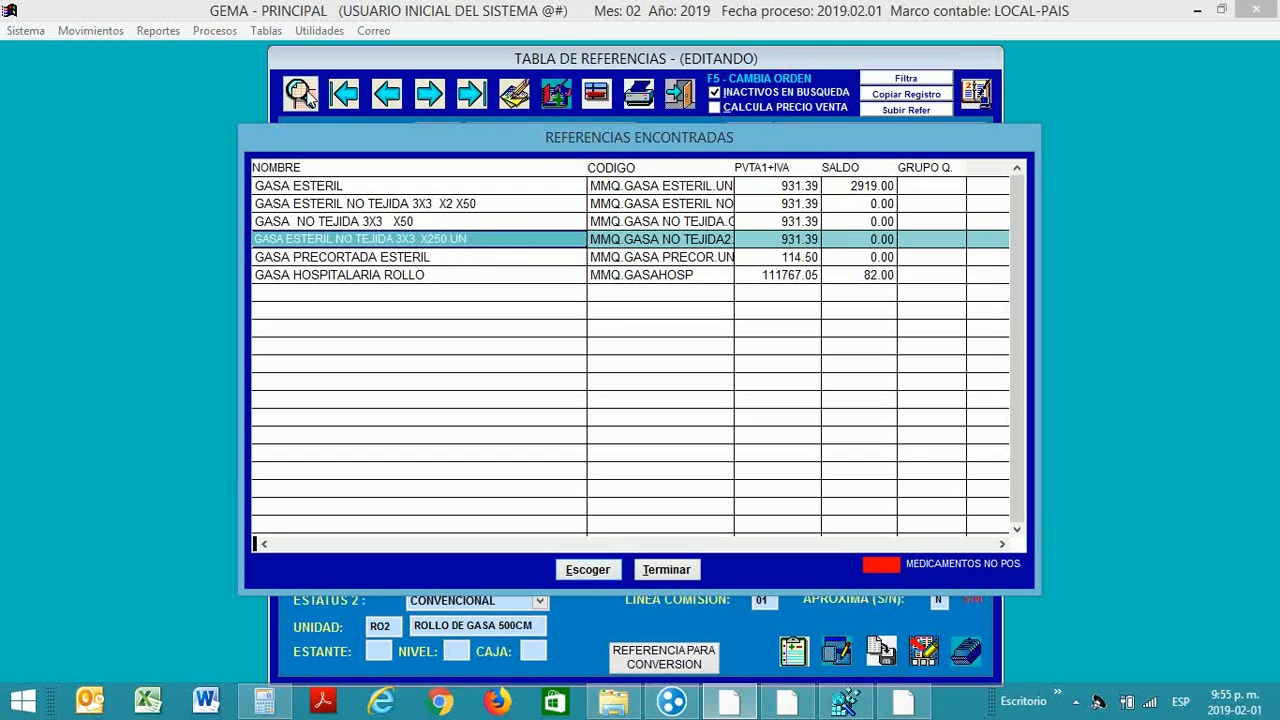
key("Up")
key("Up")
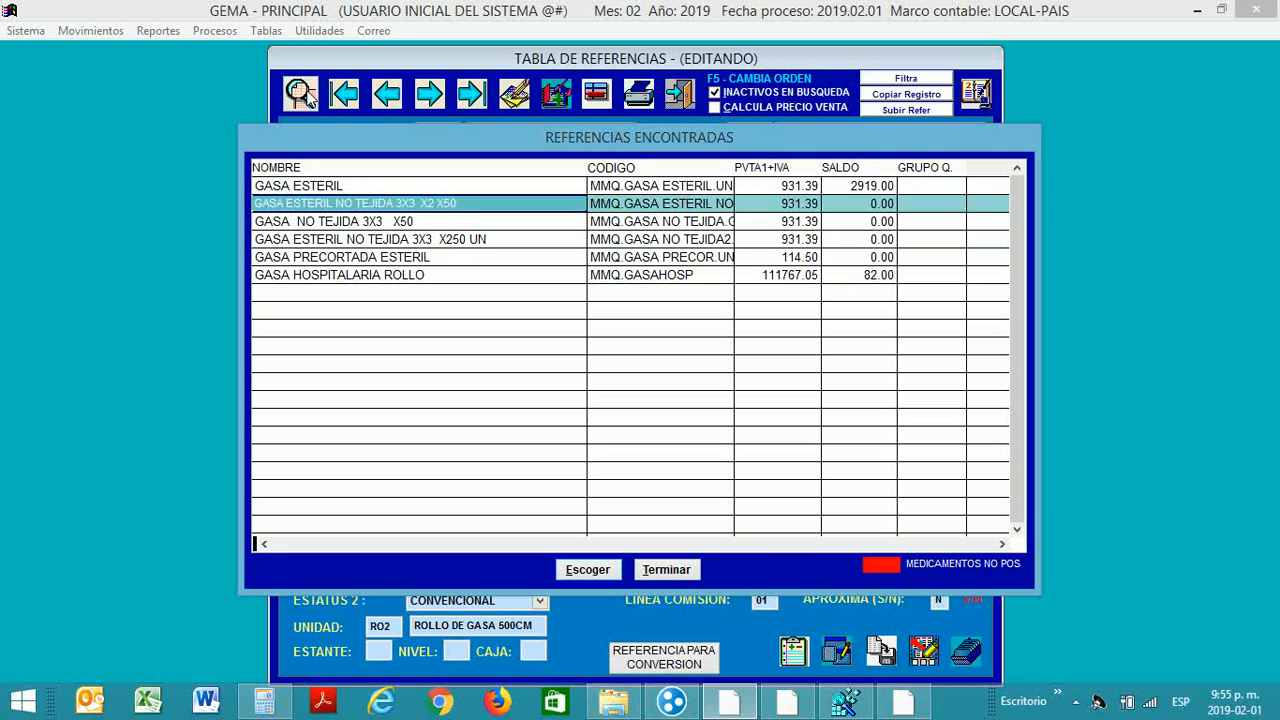
key("Up")
key("Return")
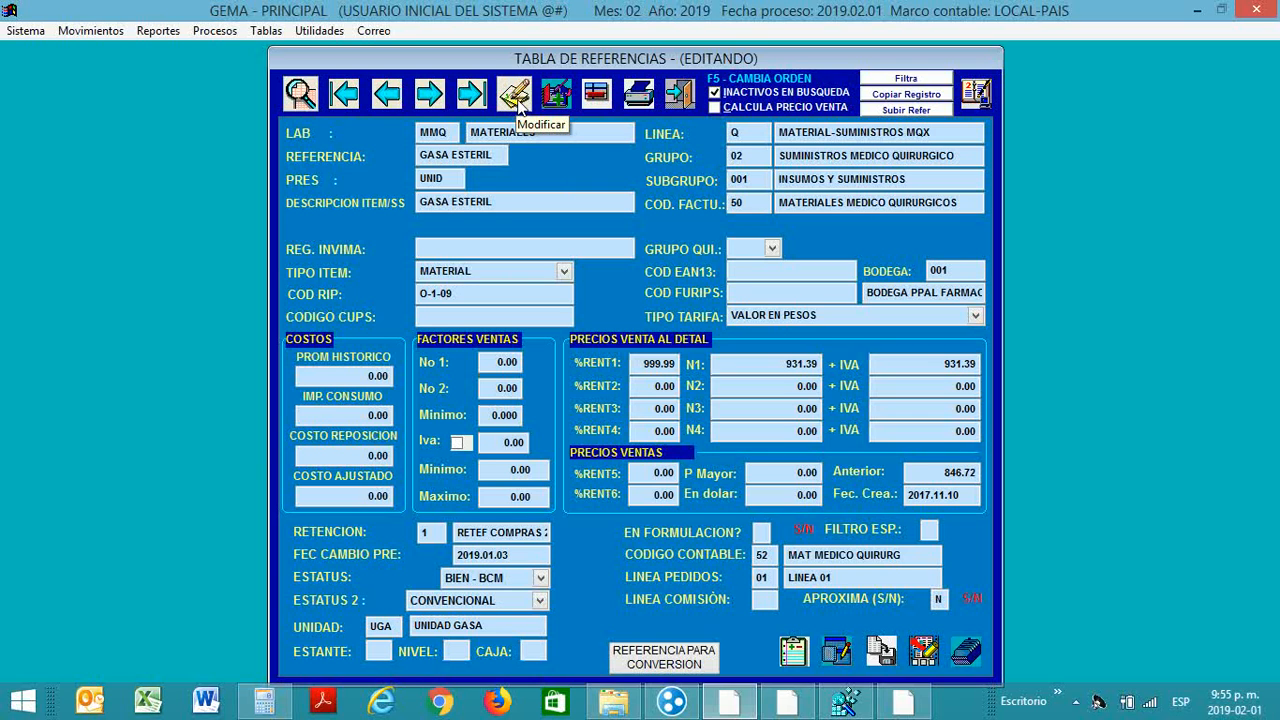
Step: Leave the references, open Transferencias entre Bodegas showing TD 190-1, and start a new transfer
left_click(677, 95)
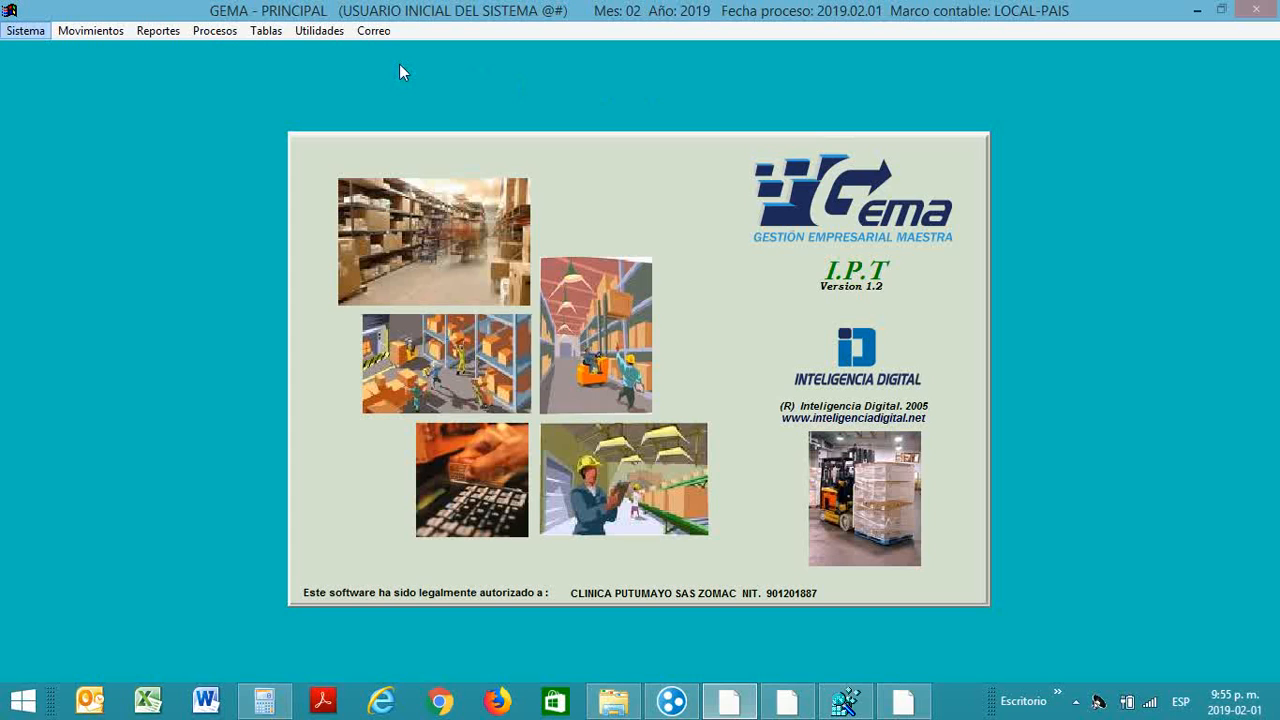
left_click(107, 35)
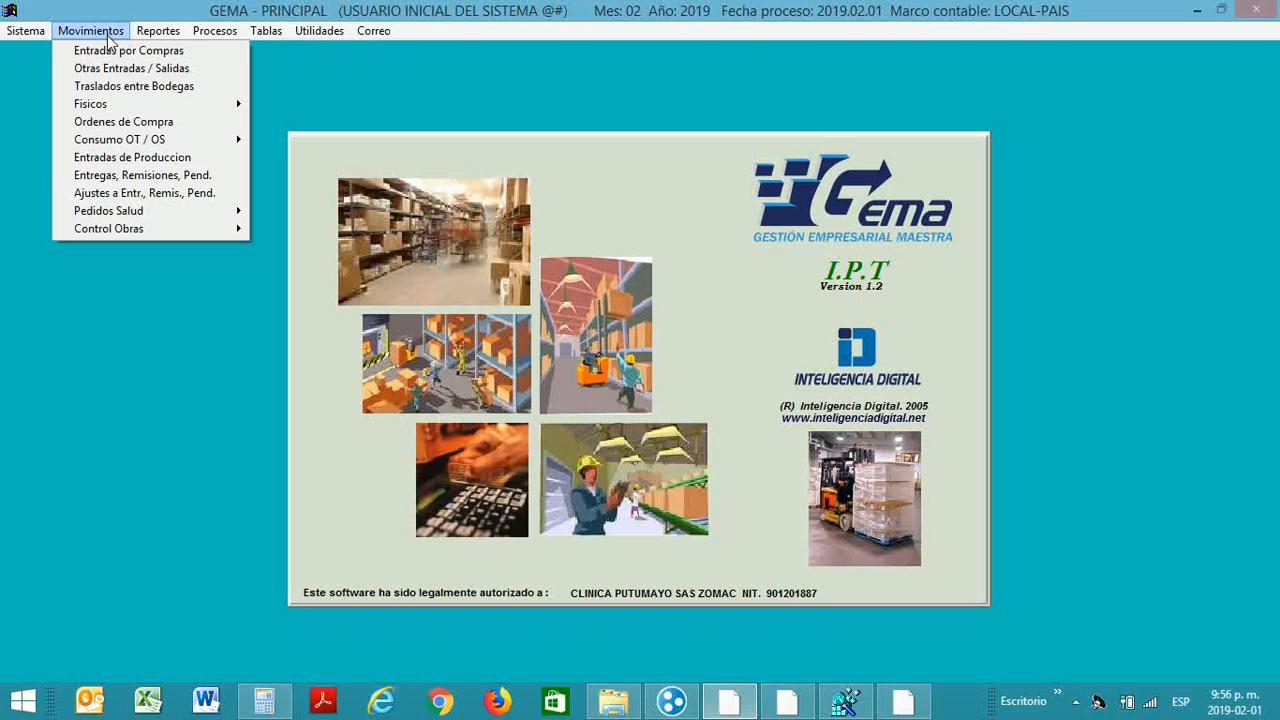
left_click(114, 88)
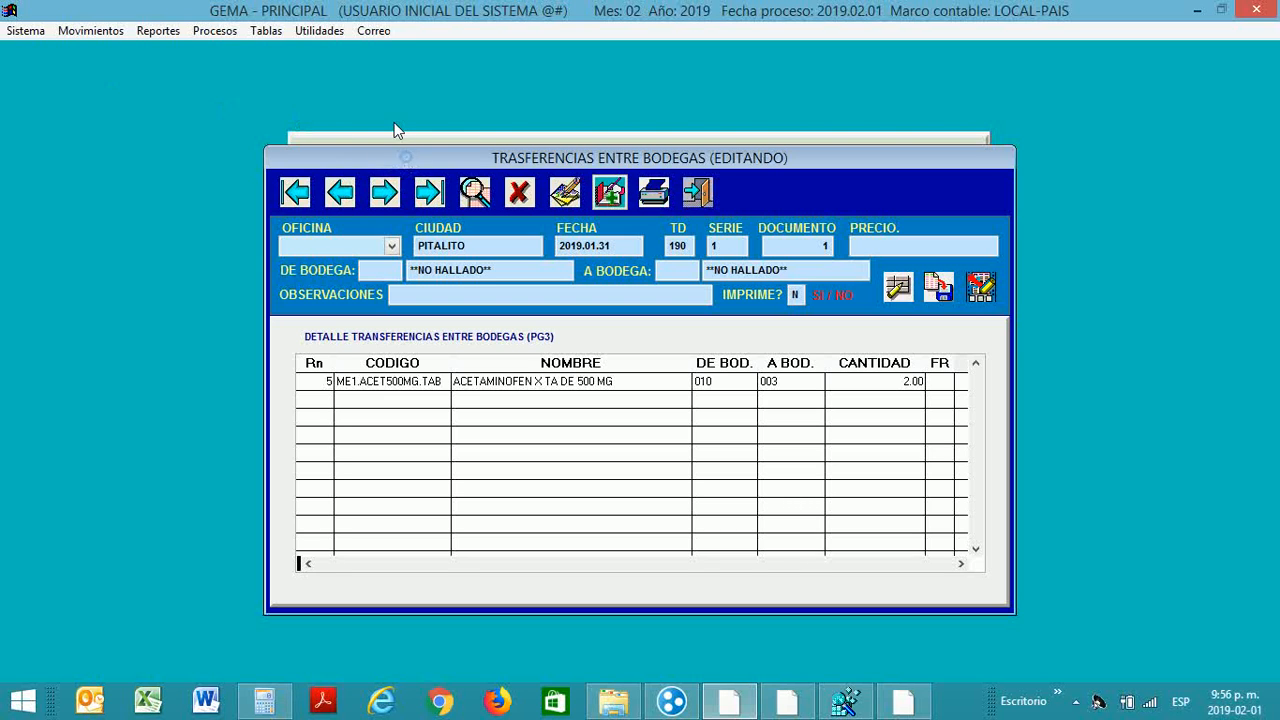
left_click_drag(421, 160, 408, 118)
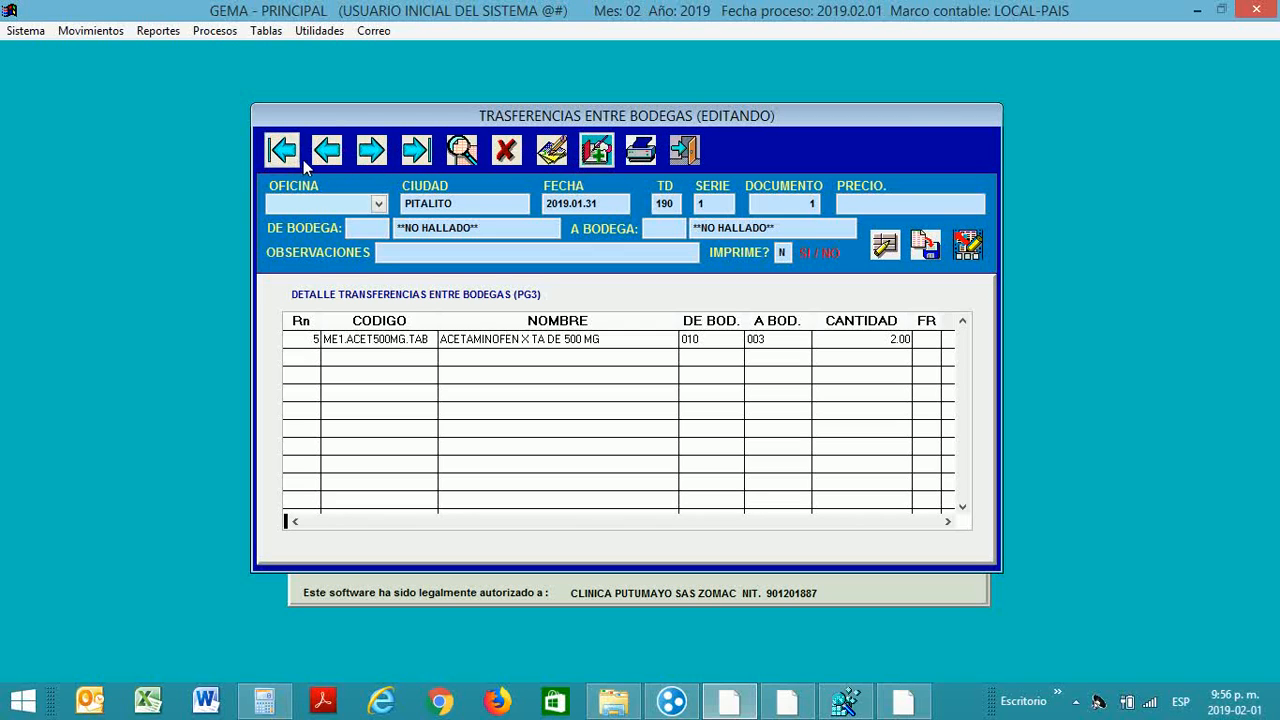
left_click(597, 151)
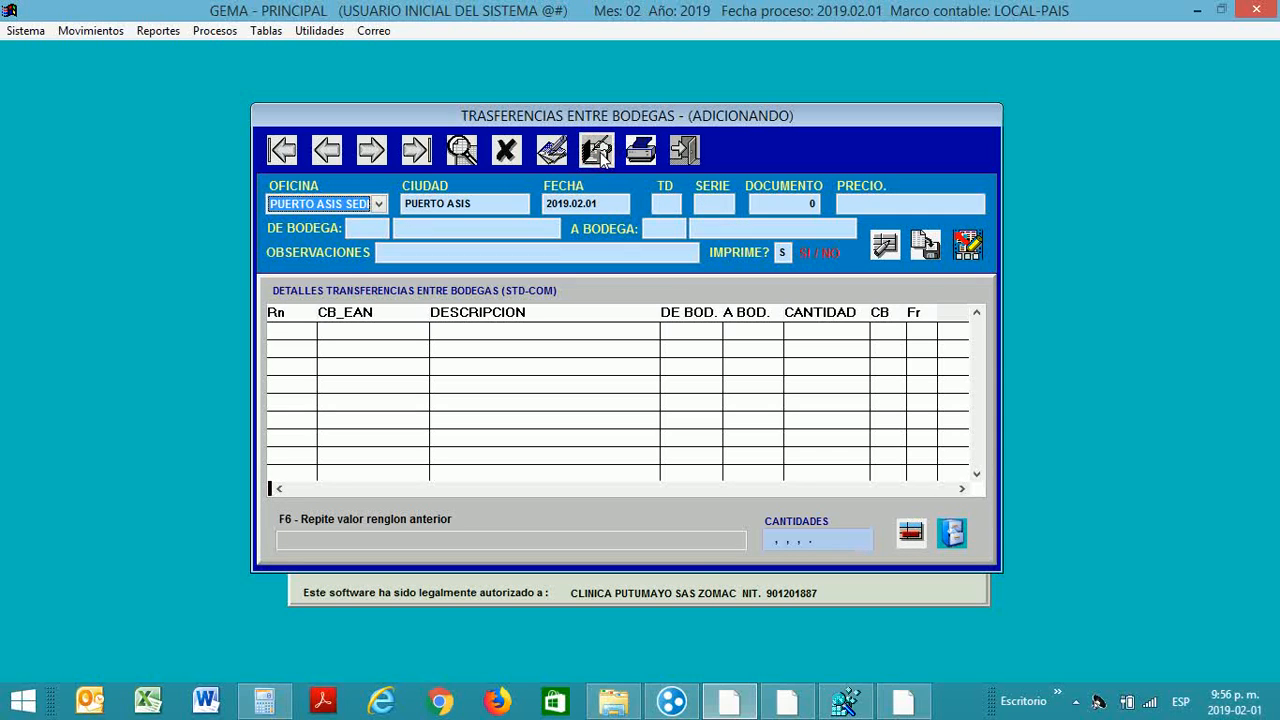
Step: Keep office PUERTO ASIS and set the document type to 196 SALIDAS TRANSALDOS CON CONVERS
key("Return")
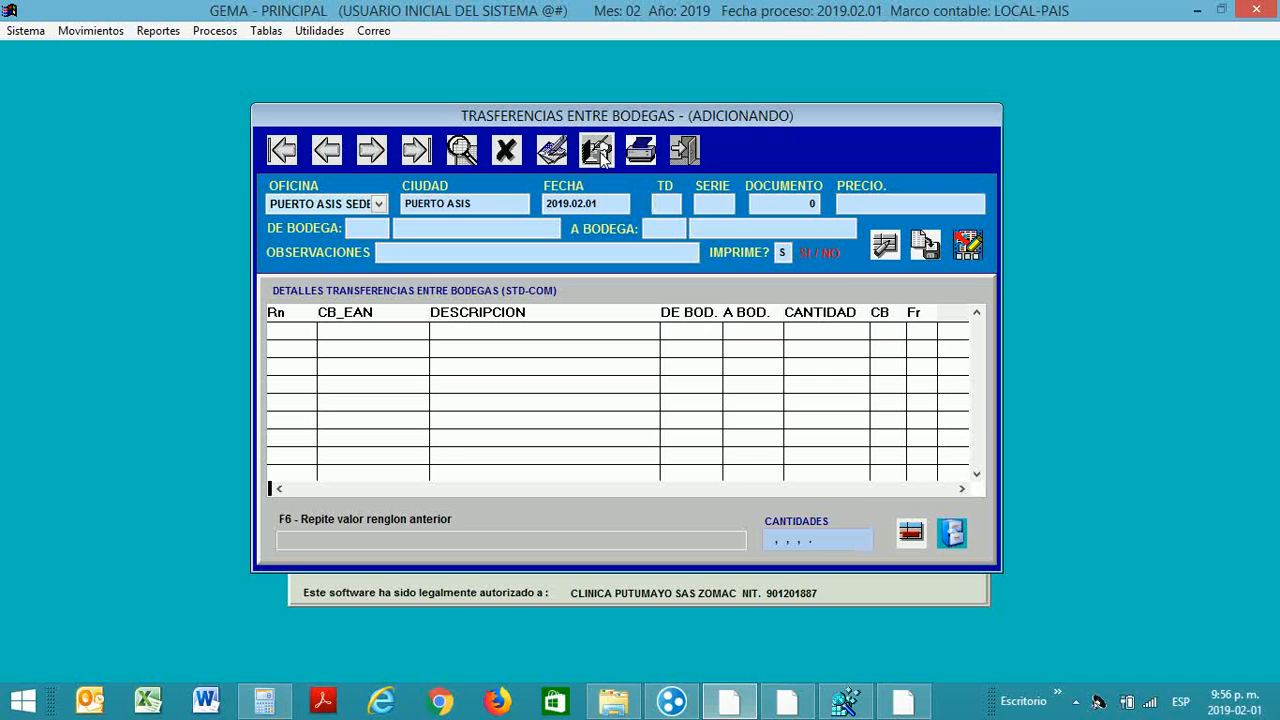
left_click(598, 153)
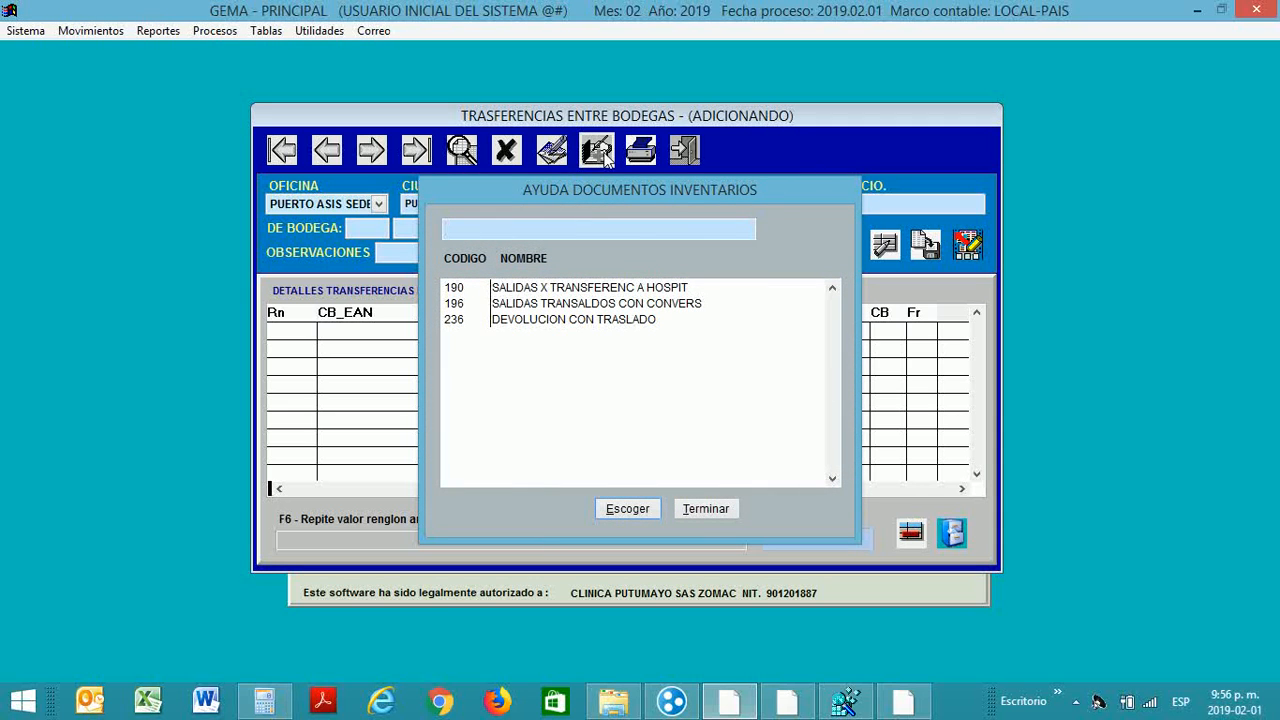
left_click(551, 289)
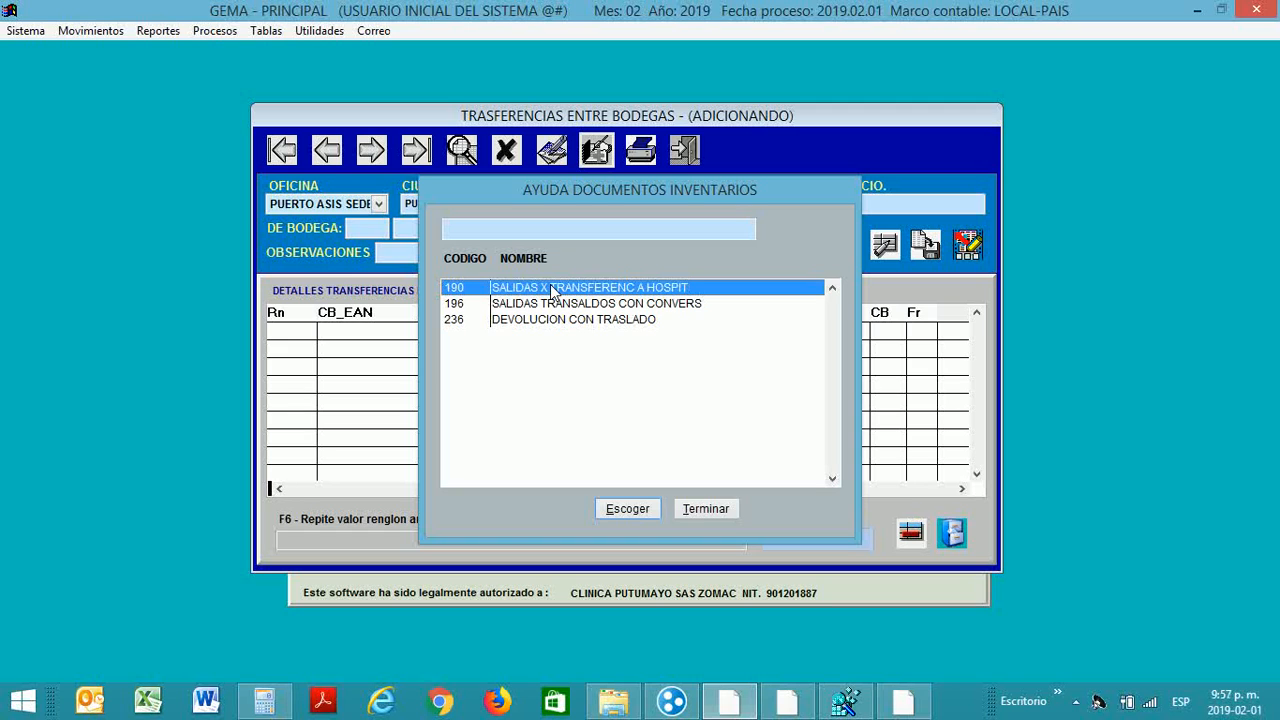
key("Down")
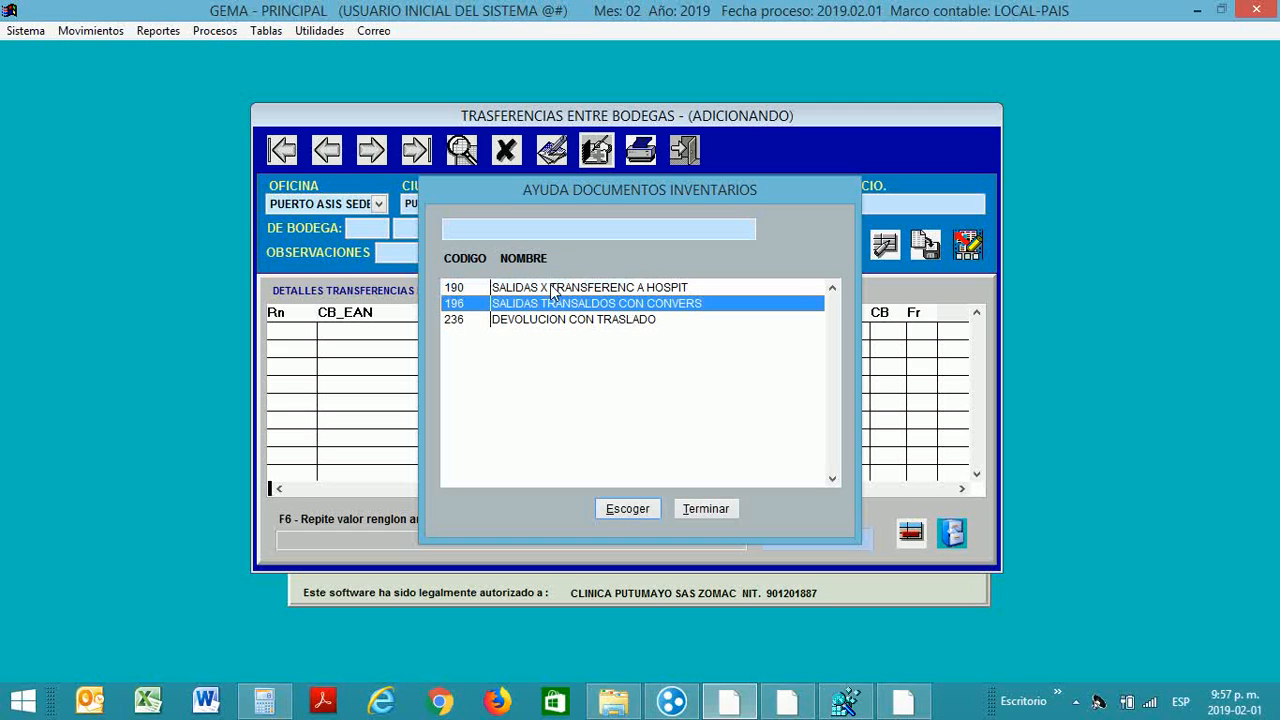
key("Down")
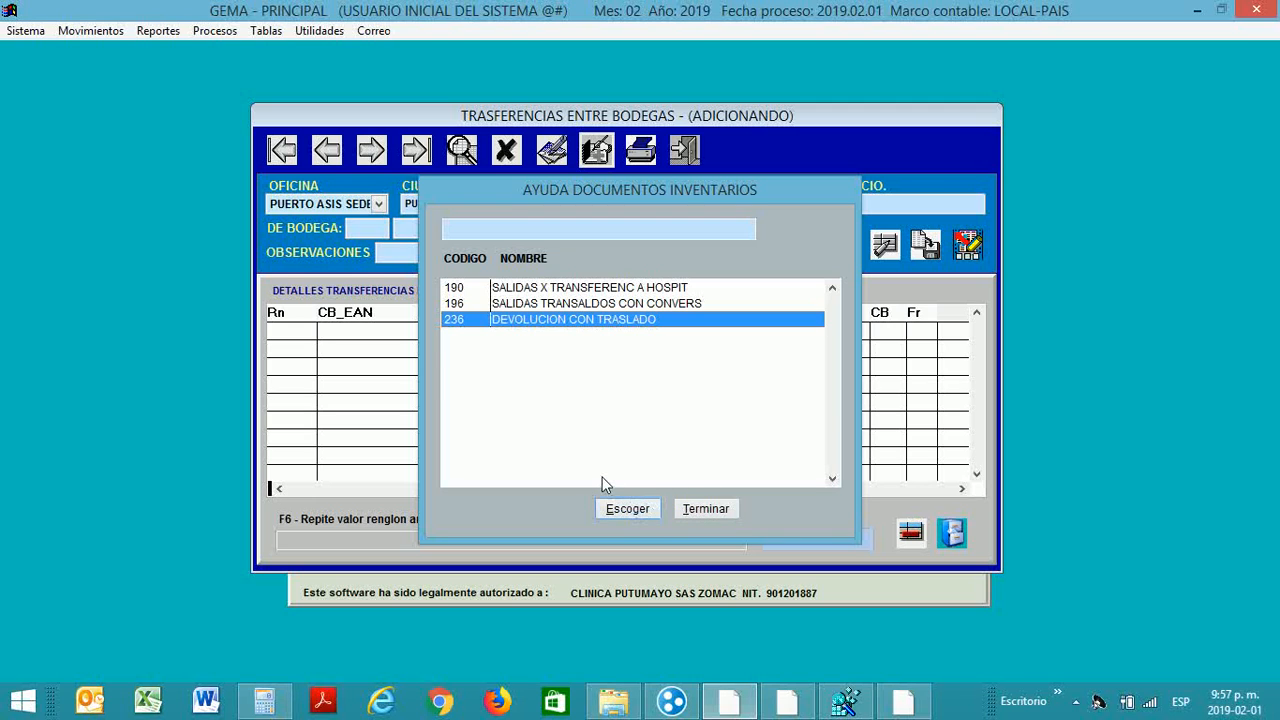
key("Up")
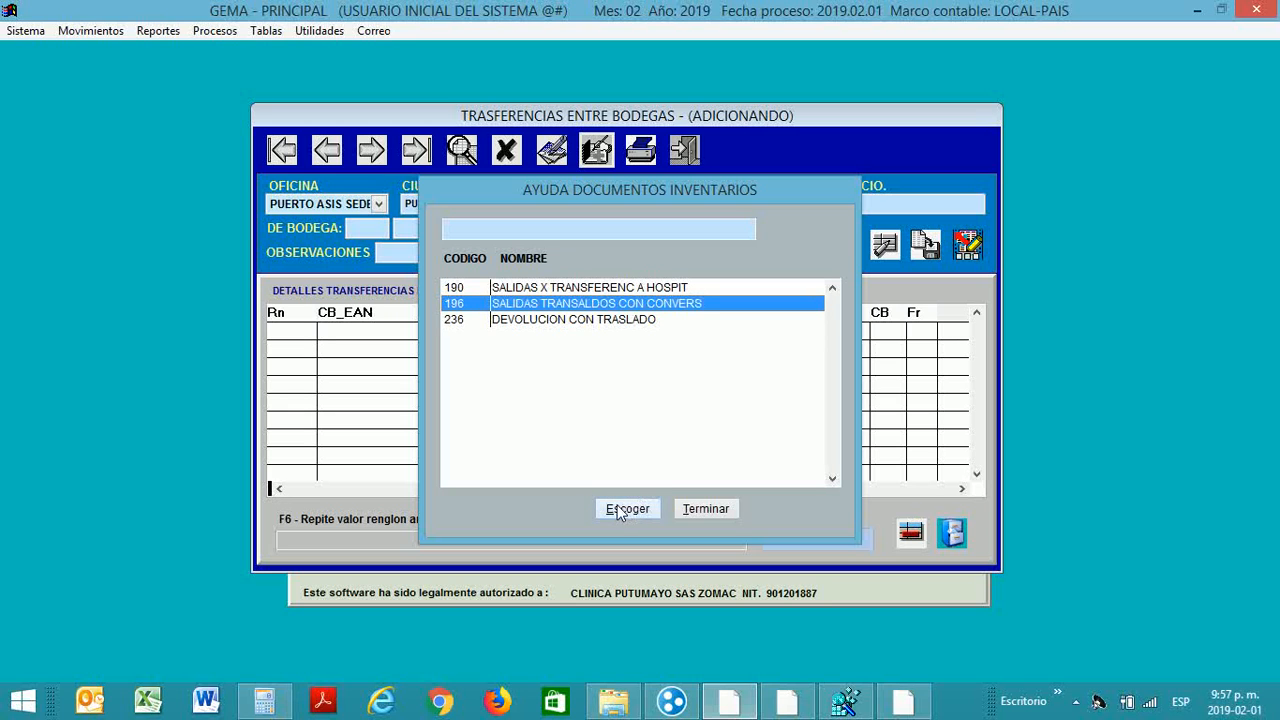
left_click(619, 511)
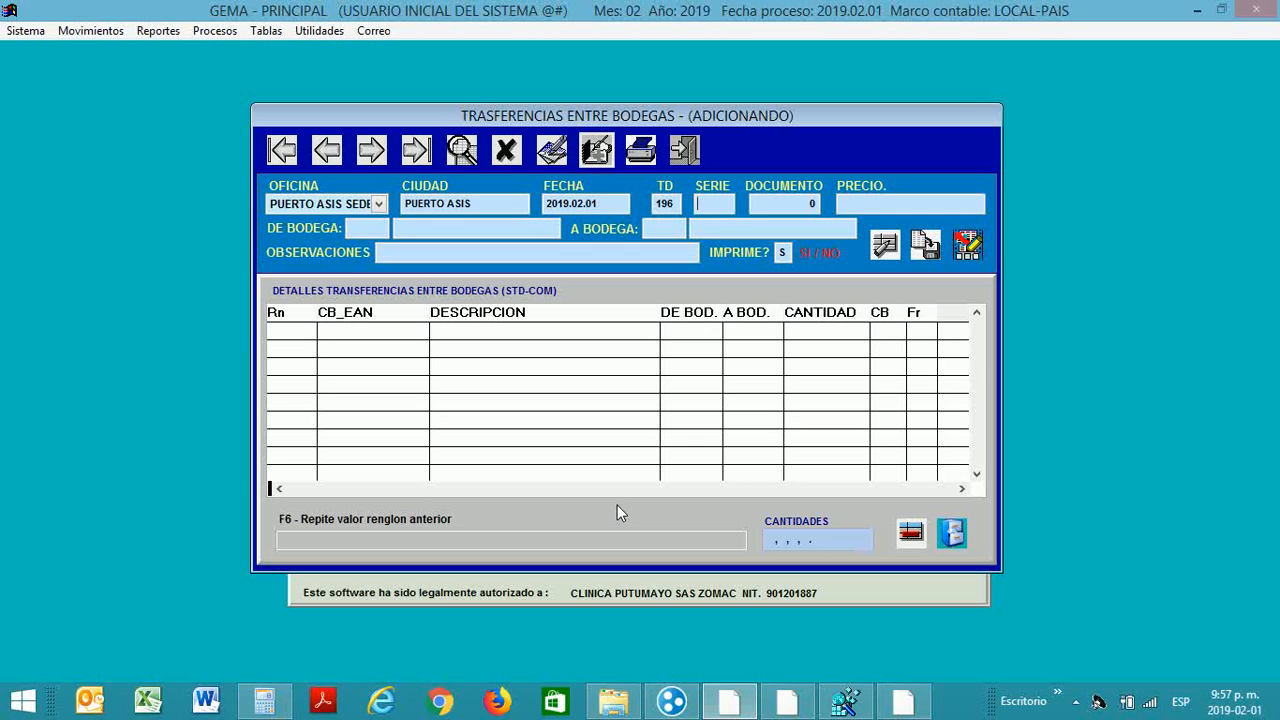
Step: Assign series 1 (number 6), choose the replacement-cost price, and dismiss the Bodega no aceptada error
type("1")
key("Return")
key("Return")
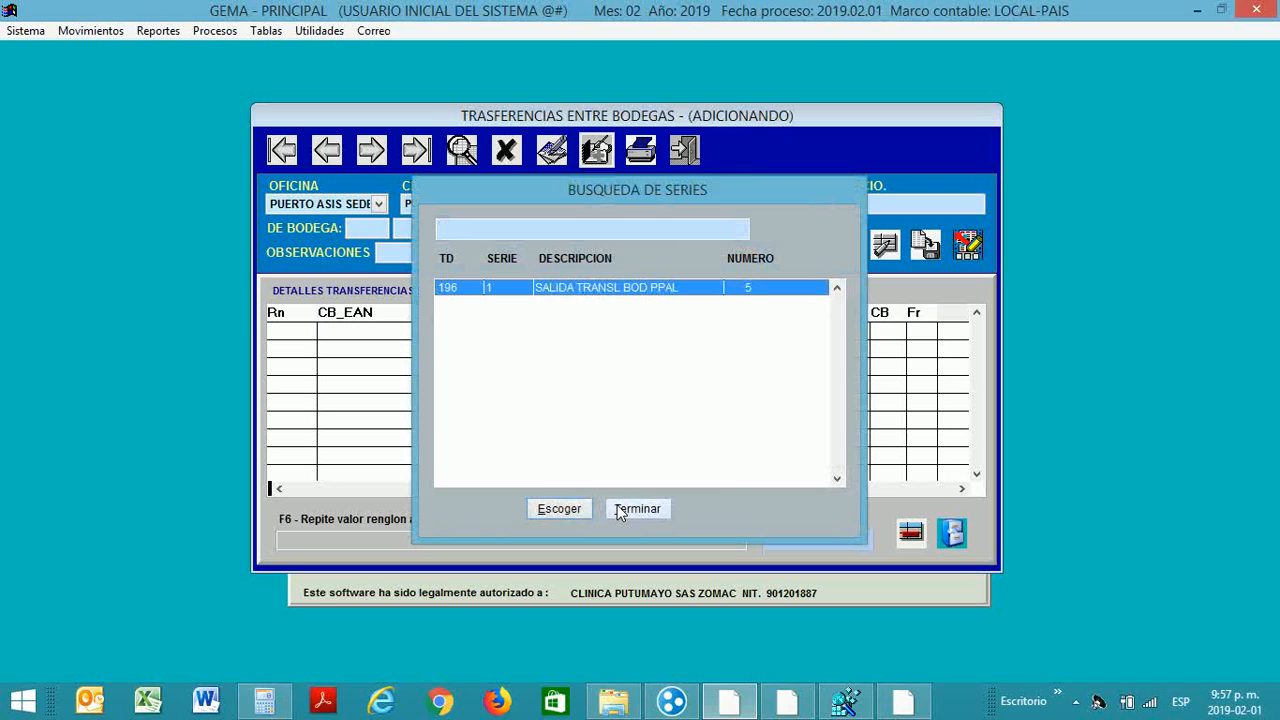
key("Return")
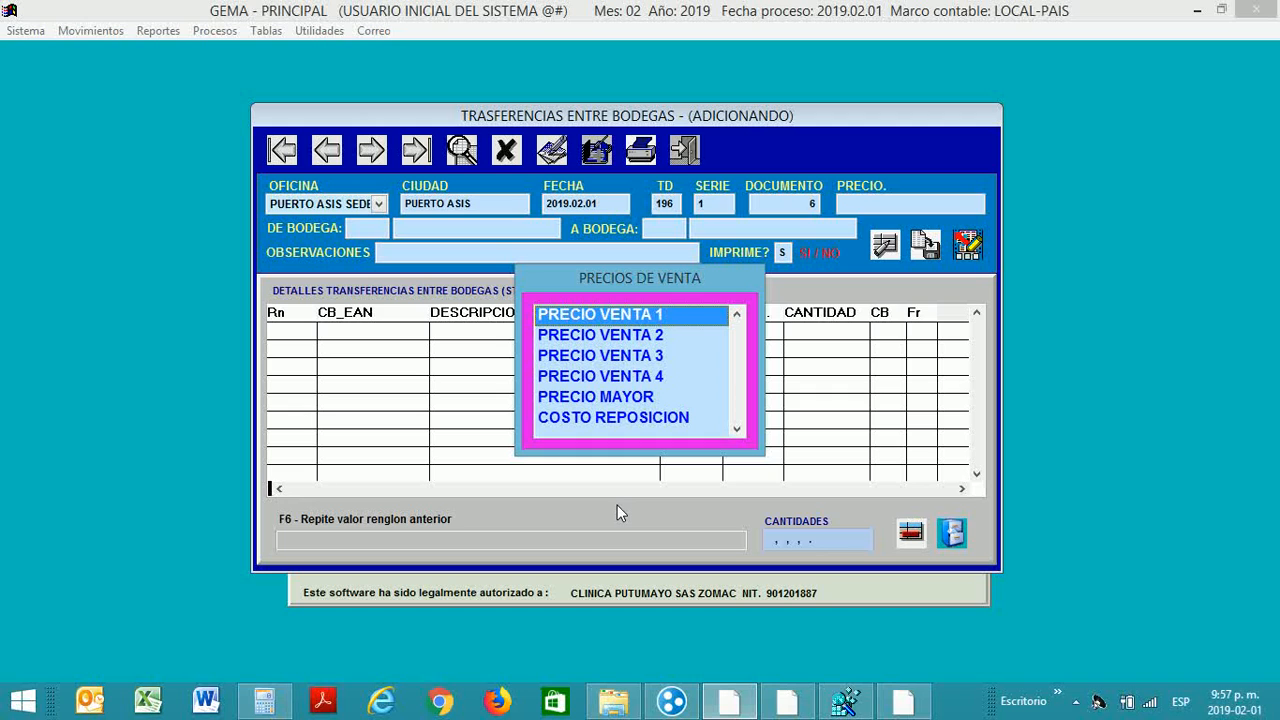
key("Down")
key("End")
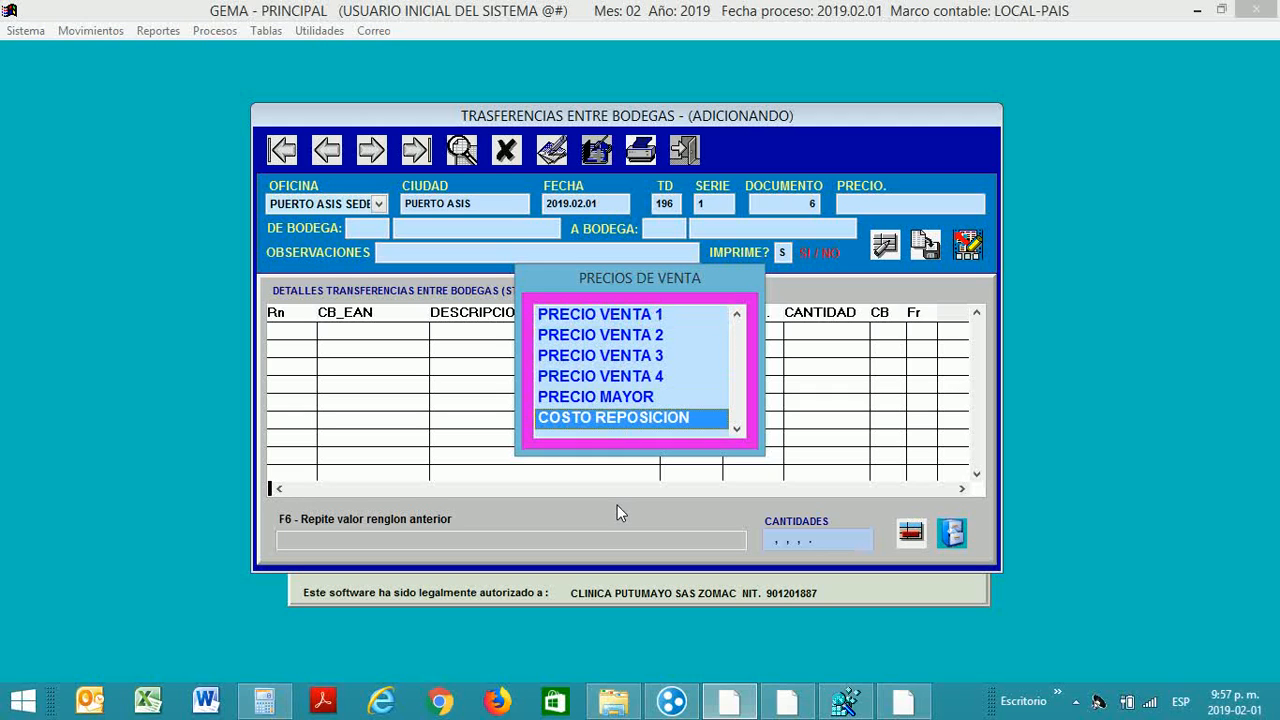
key("Return")
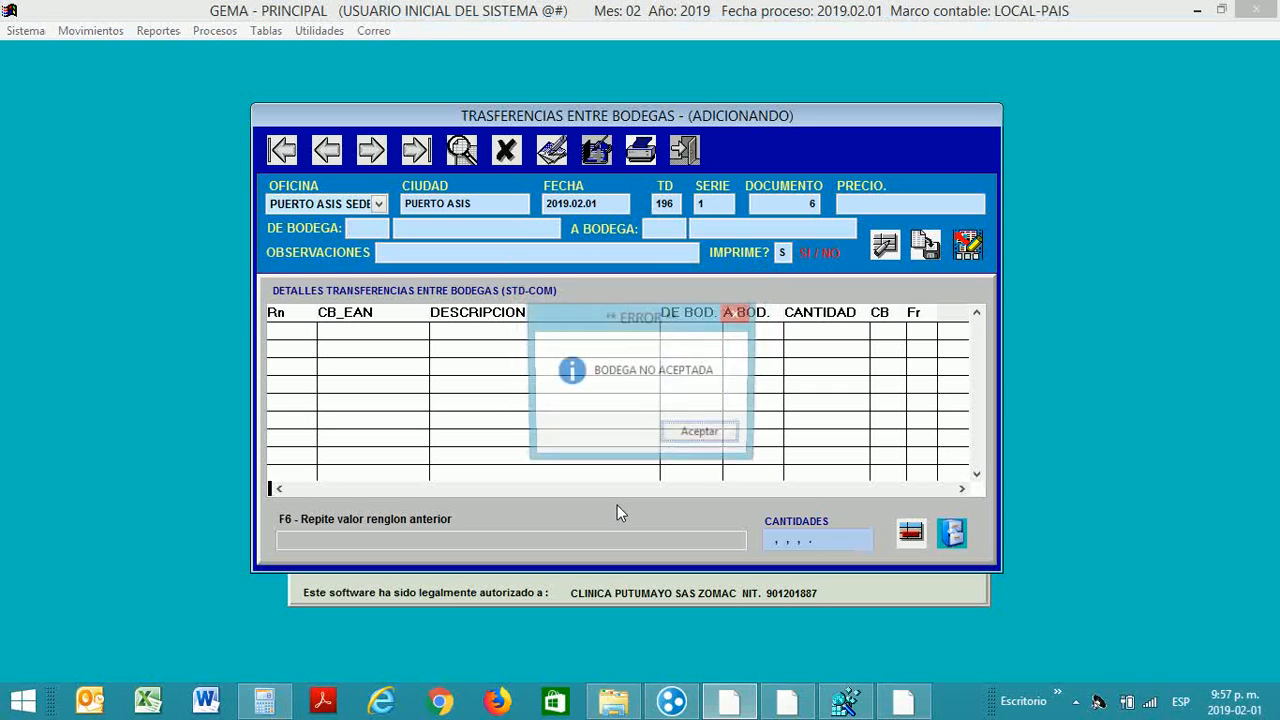
key("Return")
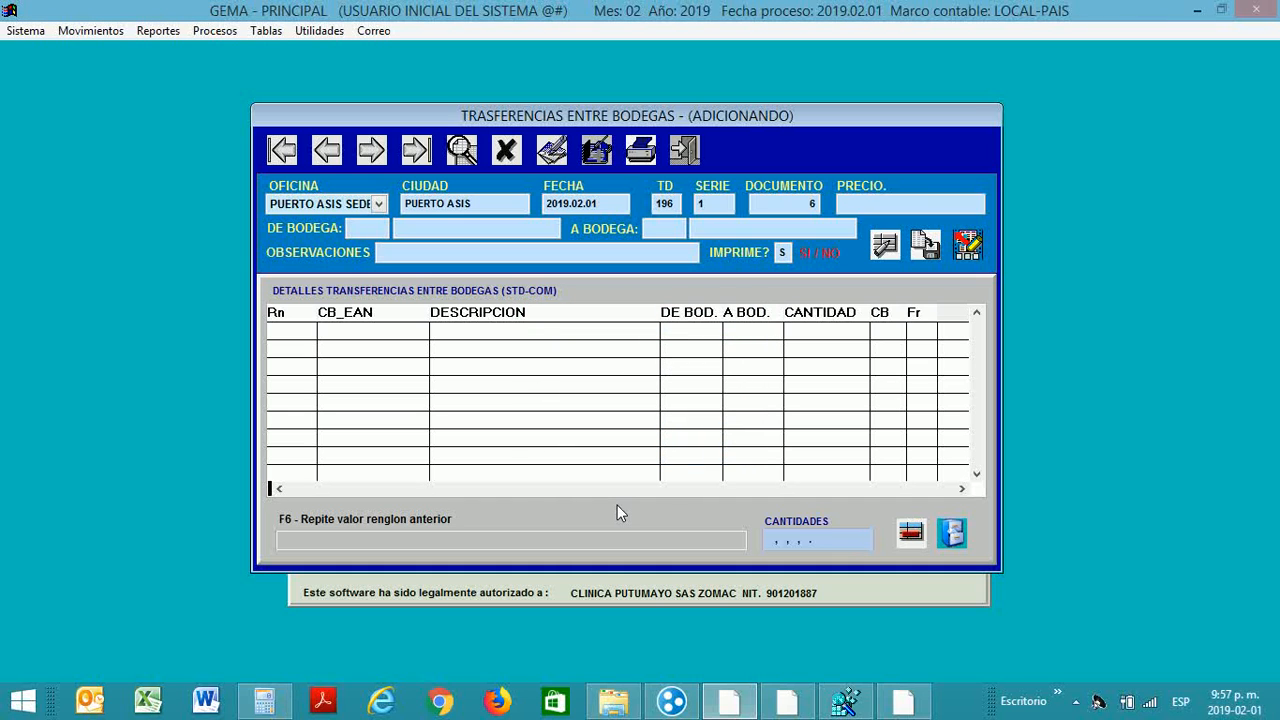
Step: Set the transfer from warehouse 001 BODEGA PPAL FARMACIA to 007 BODEGA DE URGENCIAS
key("F2")
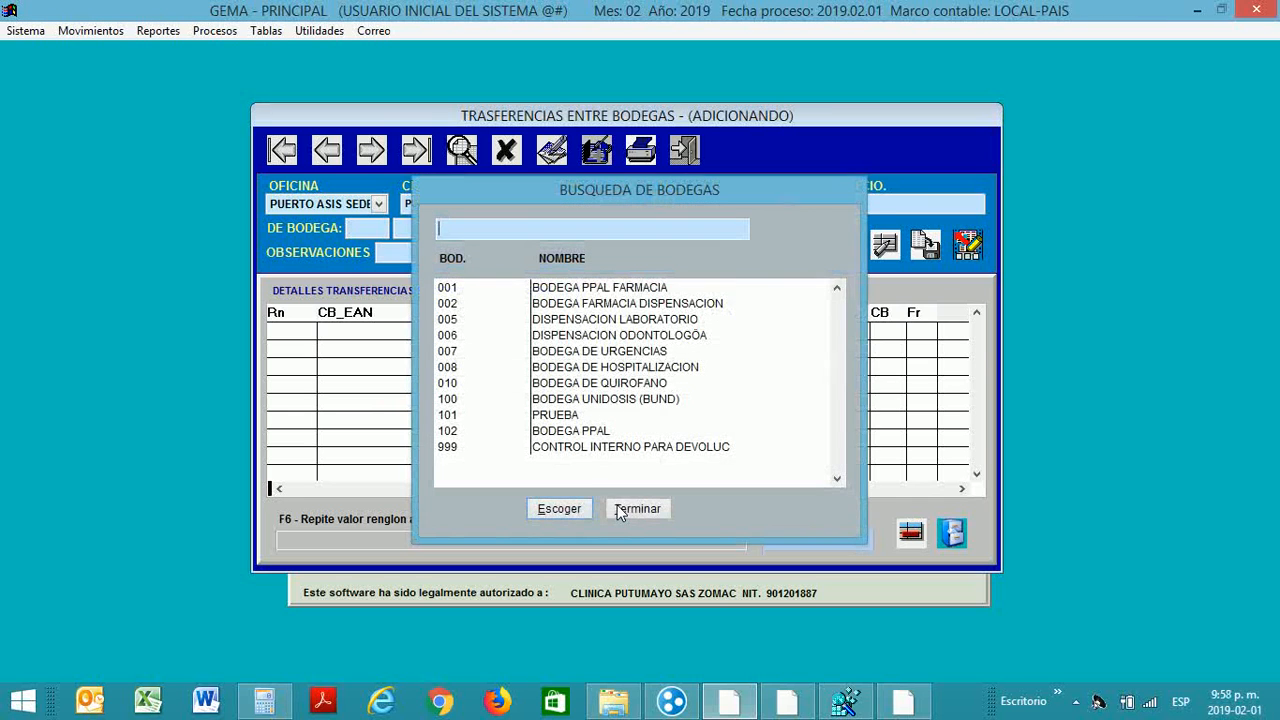
key("Down")
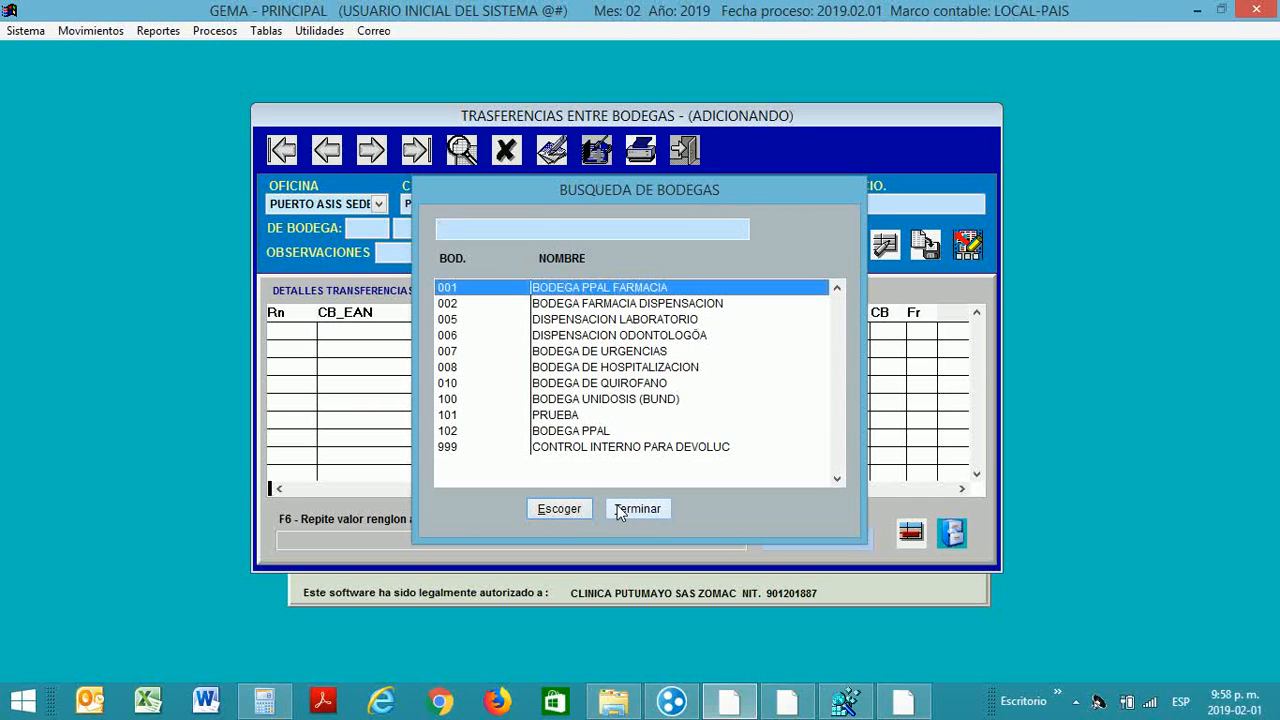
key("Return")
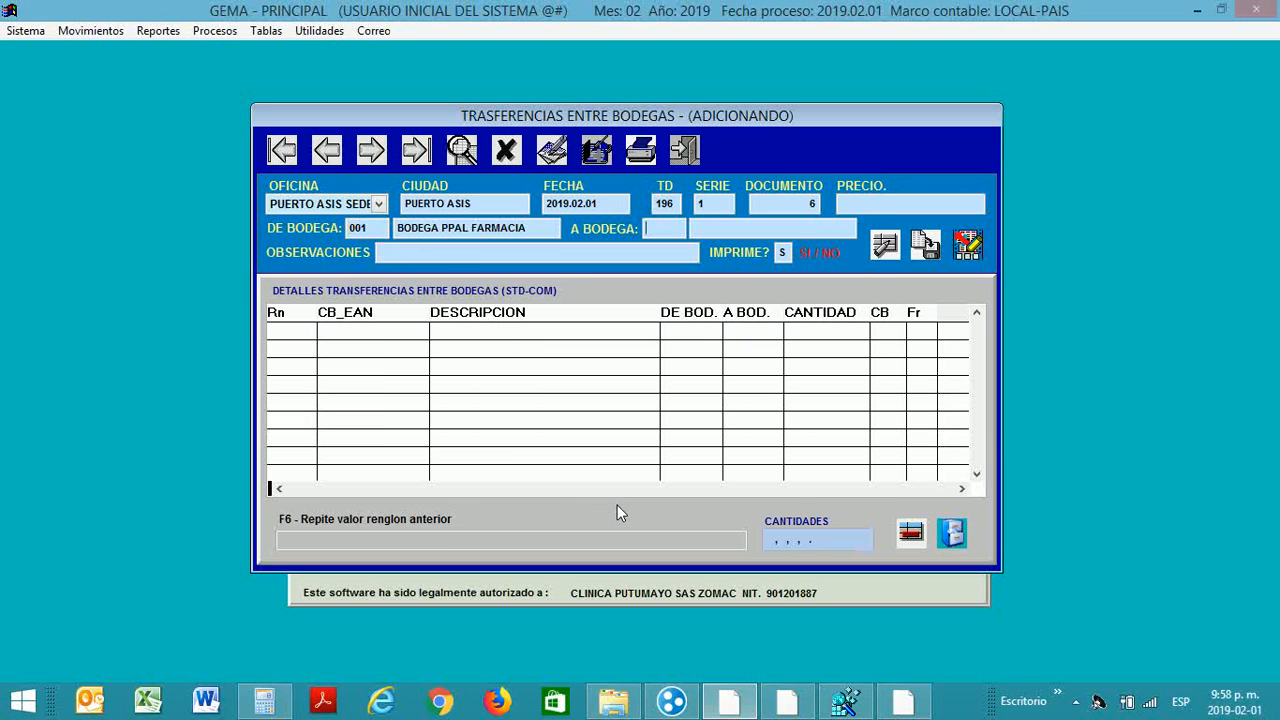
key("F2")
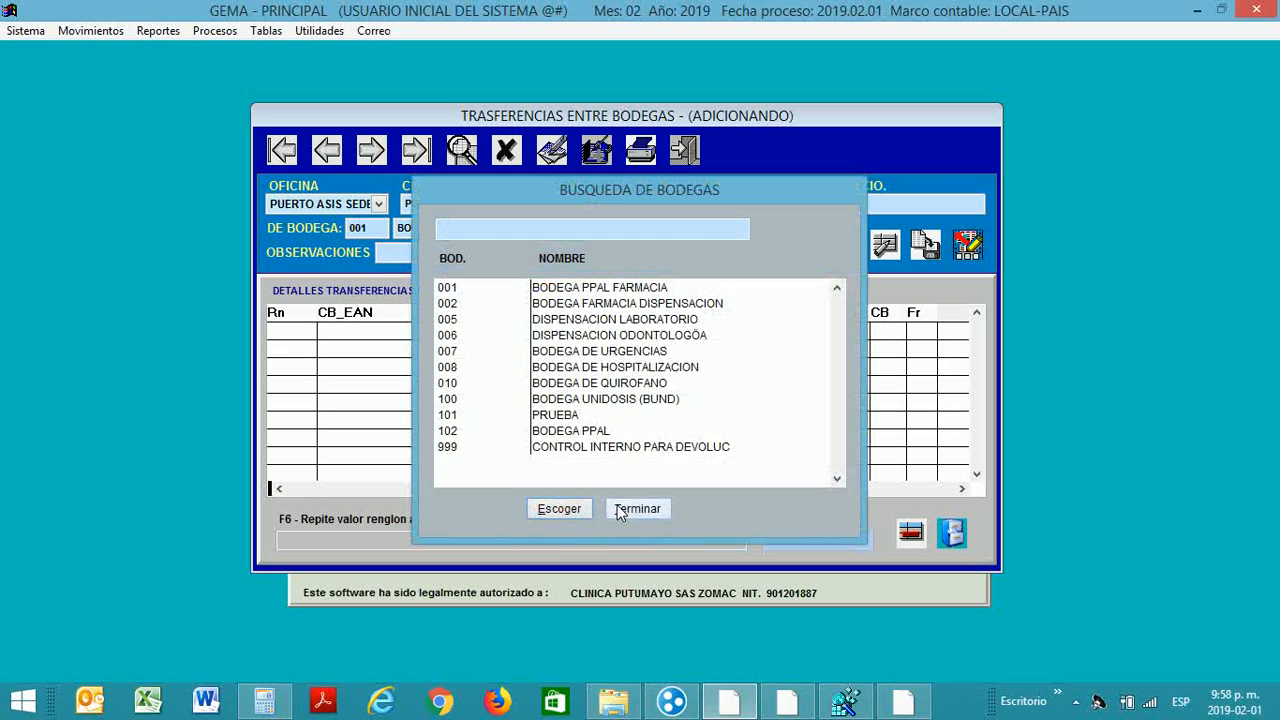
key("Down")
key("Down")
key("Down")
key("Down")
key("Down")
key("Down")
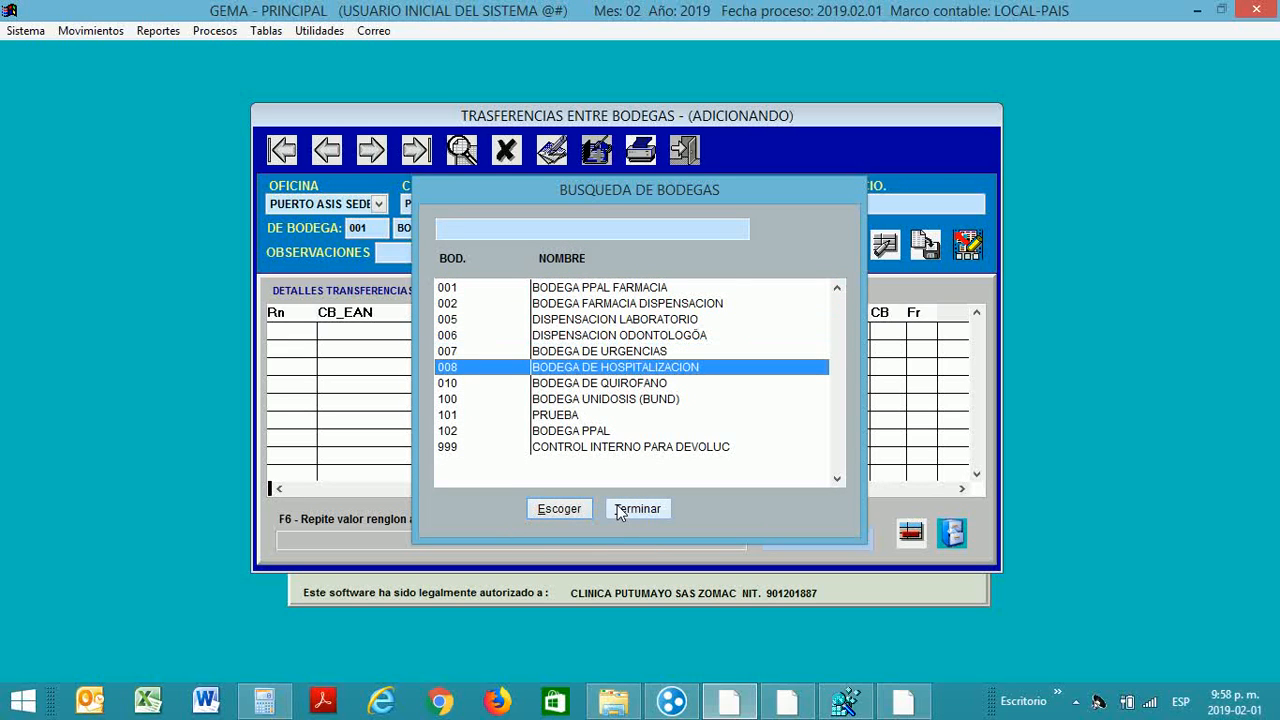
key("Up")
key("Return")
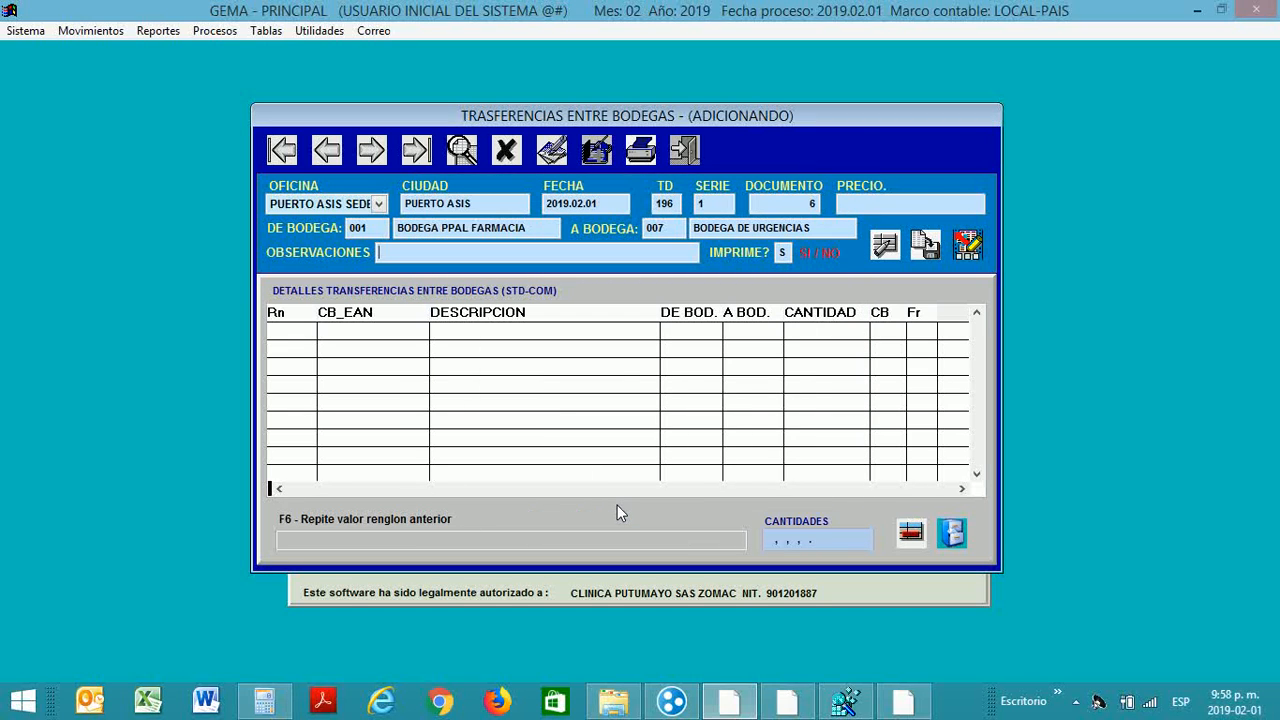
Step: Enter OBSERVACION in Observaciones and set Imprime? to N
type("OBSERVACION")
key("Return")
type("N")
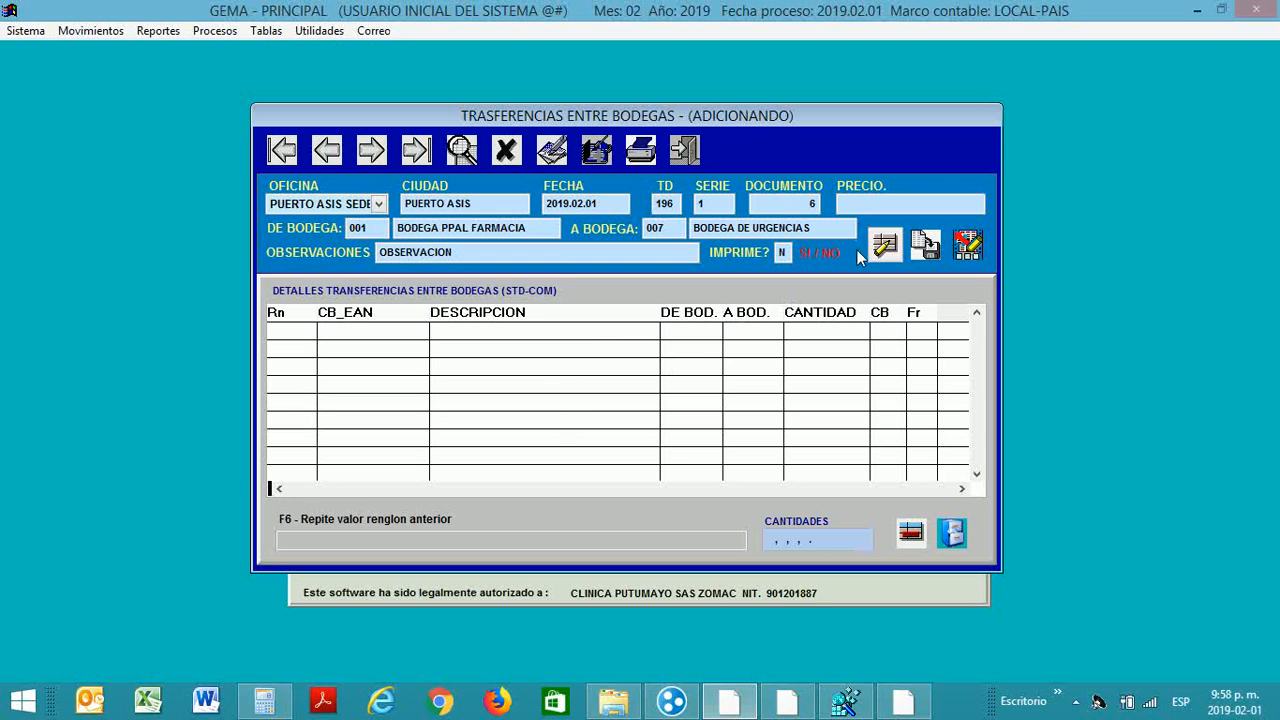
Step: Save the transfer header and load GASA HOSPITALARIA ROLLO (RO2, 001 to 007) into detail row 1
left_click(926, 246)
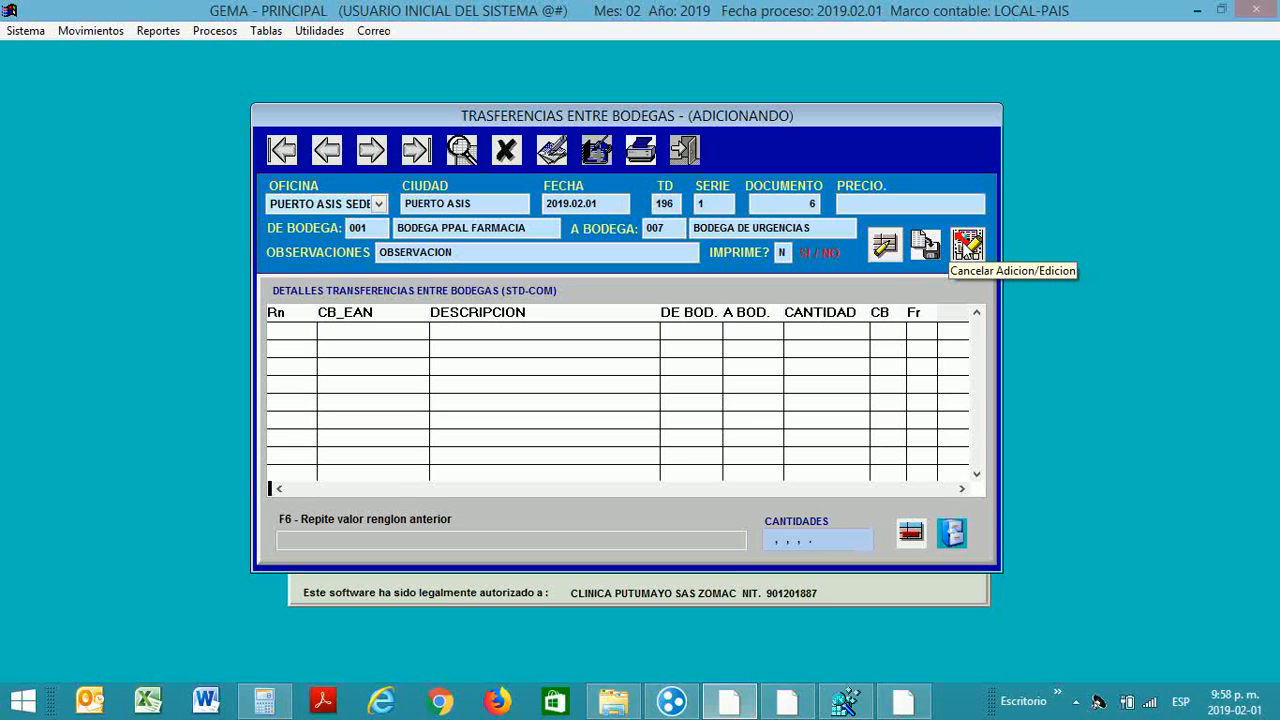
left_click(893, 250)
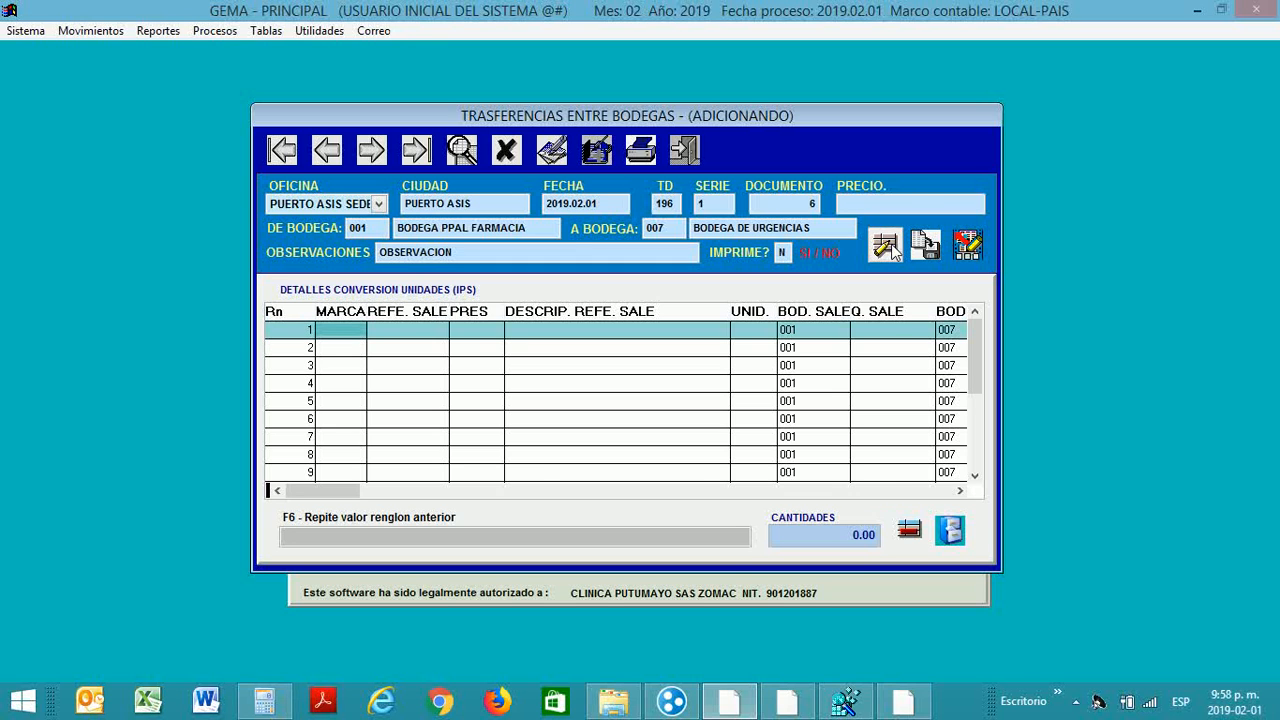
key("Return")
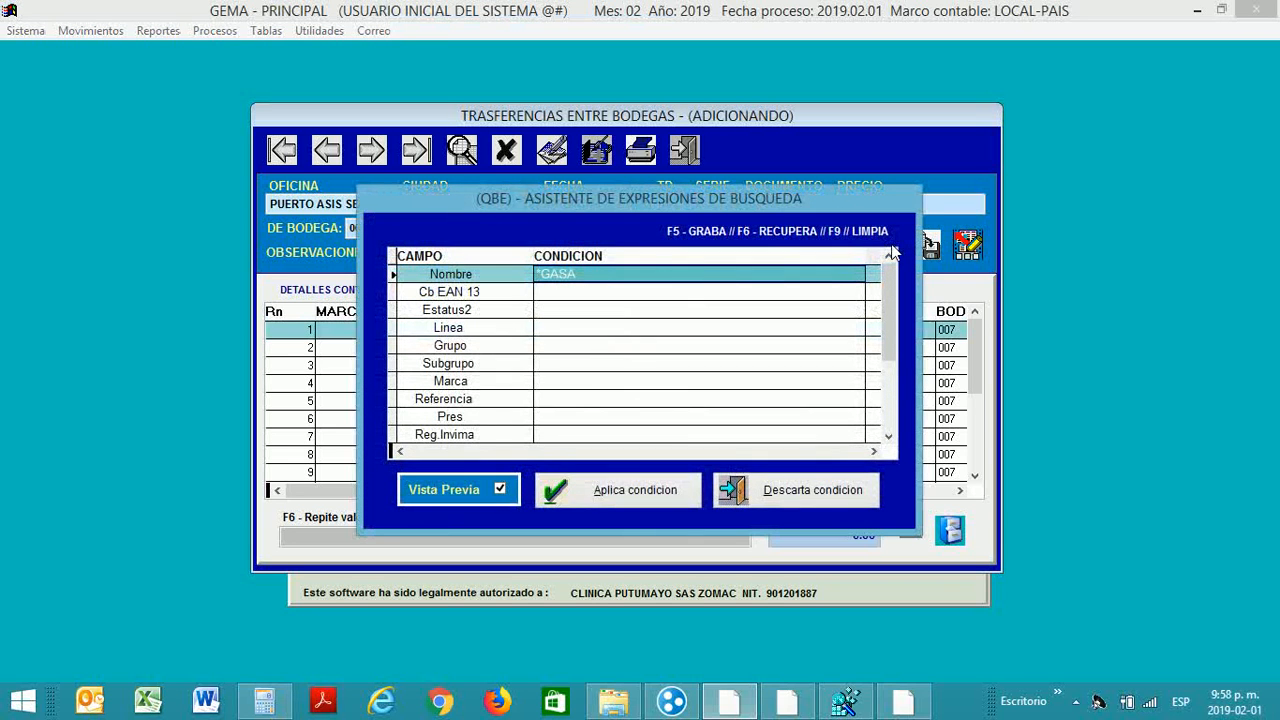
key("Return")
key("Down")
key("Down")
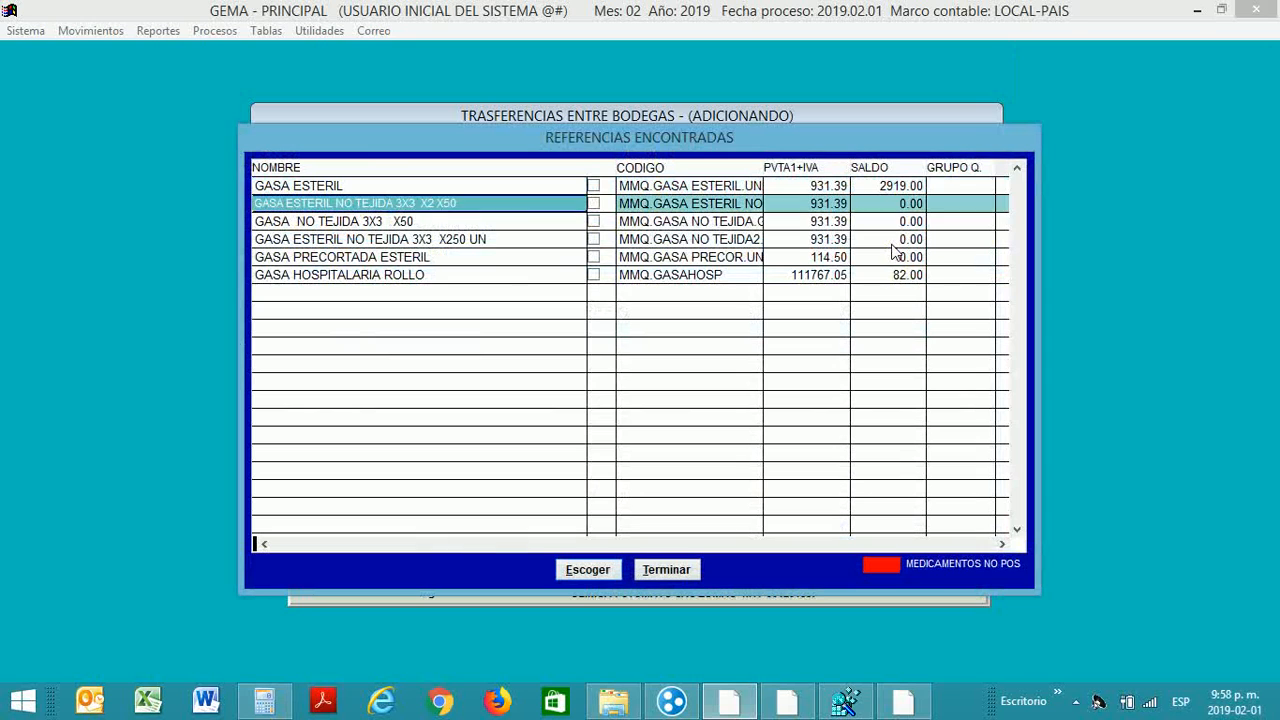
key("Down")
key("Down")
key("Down")
key("Return")
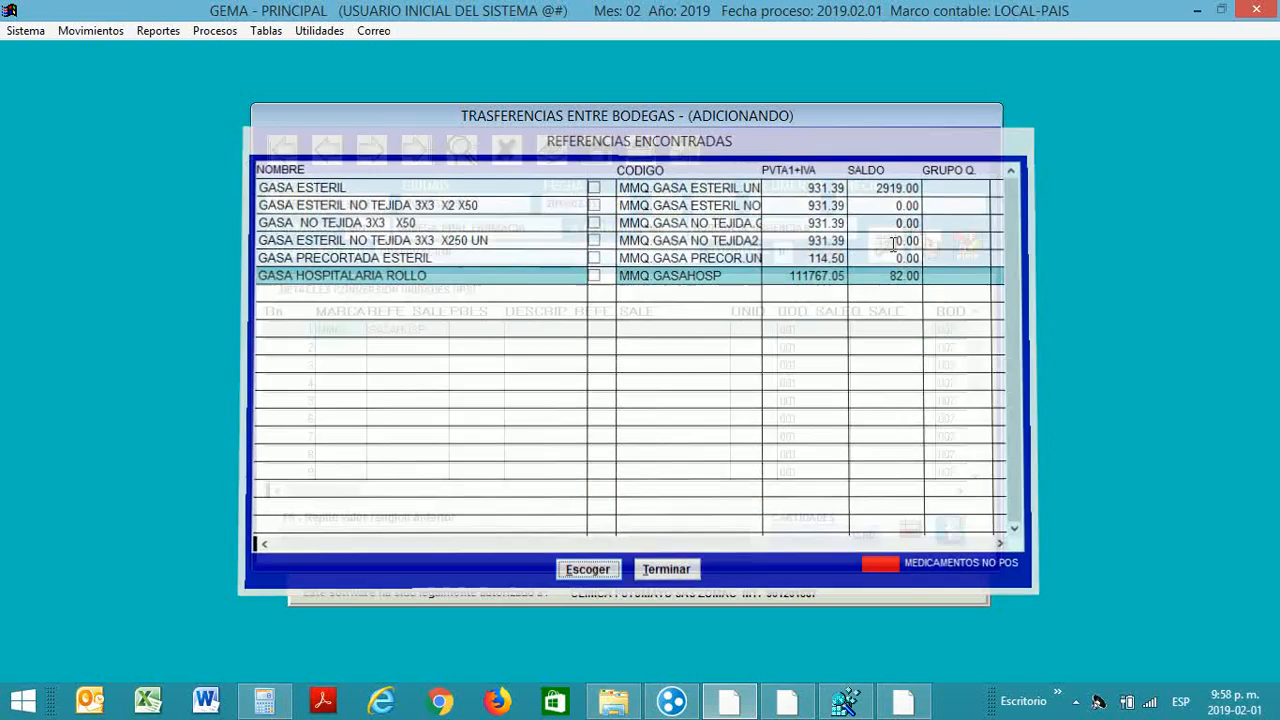
key("Return")
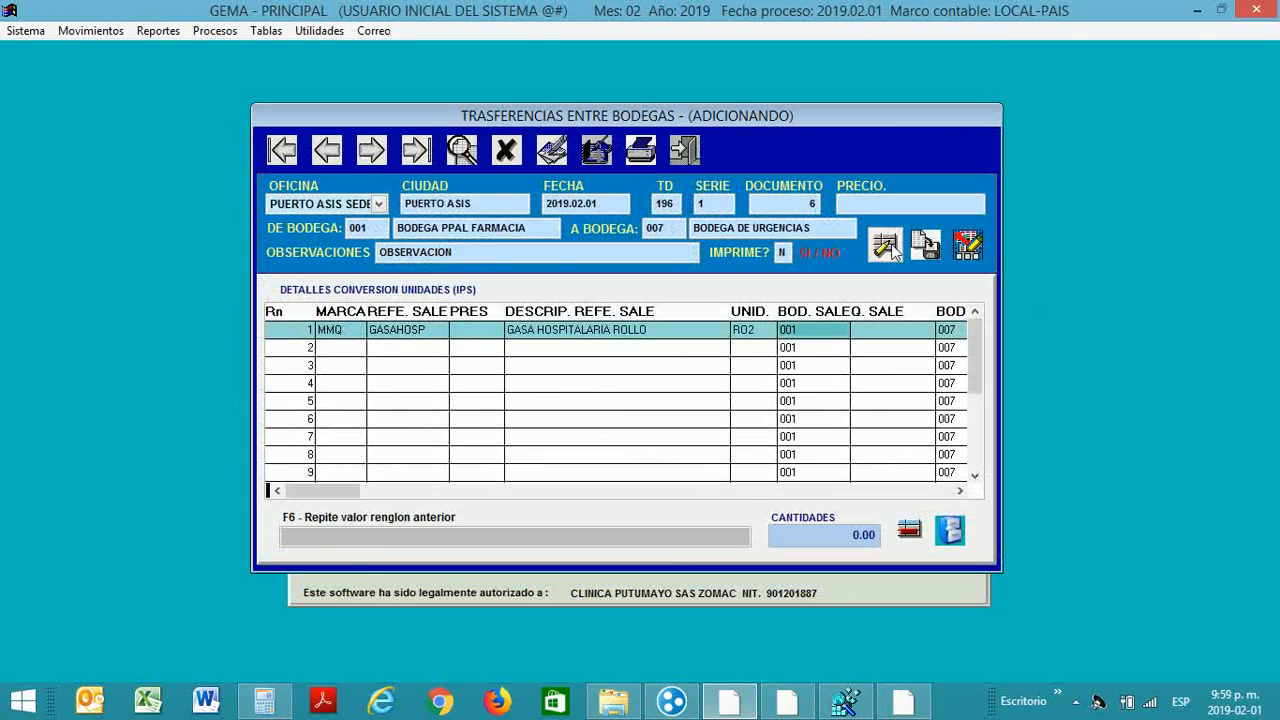
key("Return")
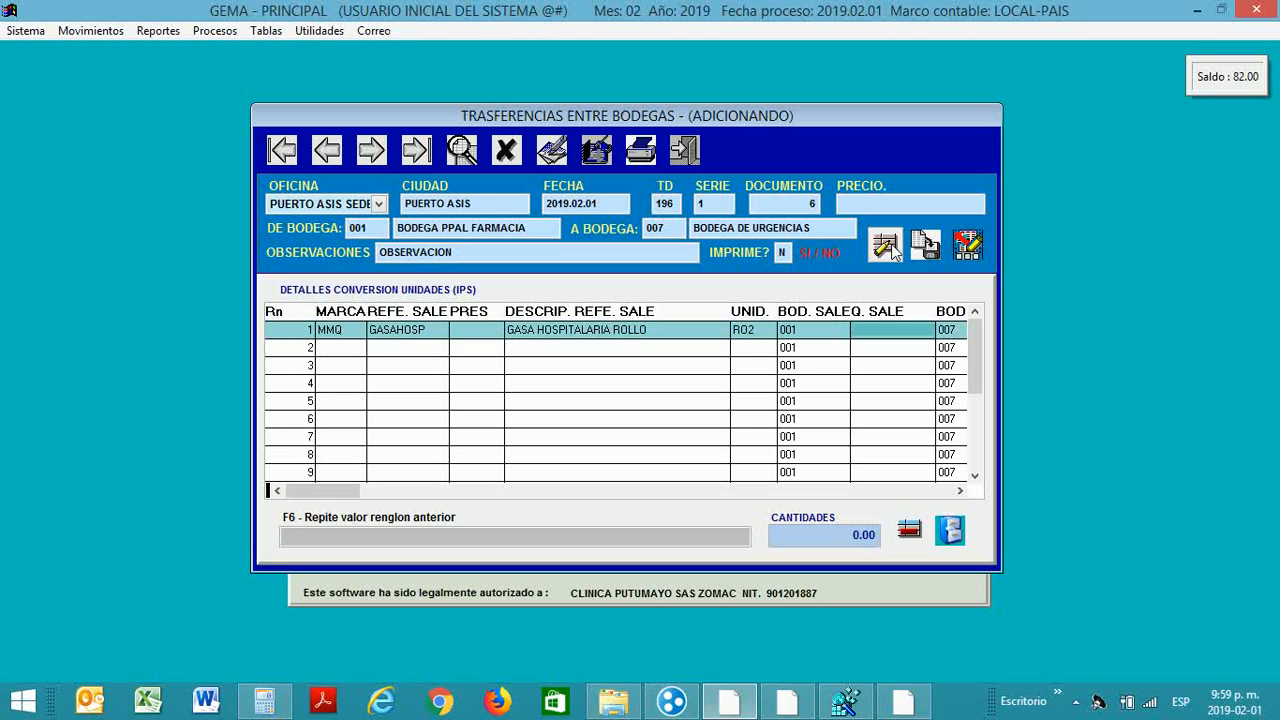
Step: Enter quantity 10 on line 1, received as GASA ESTERIL, and commit the row
type("10")
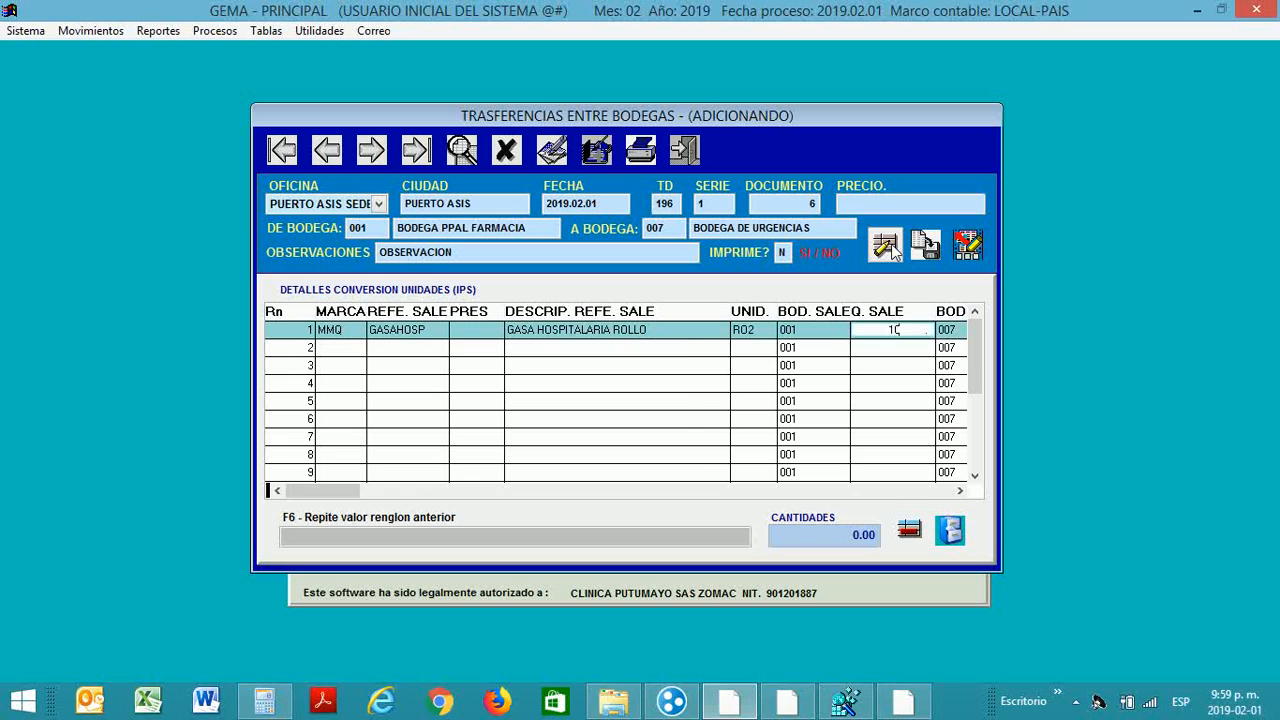
key("Return")
key("Return")
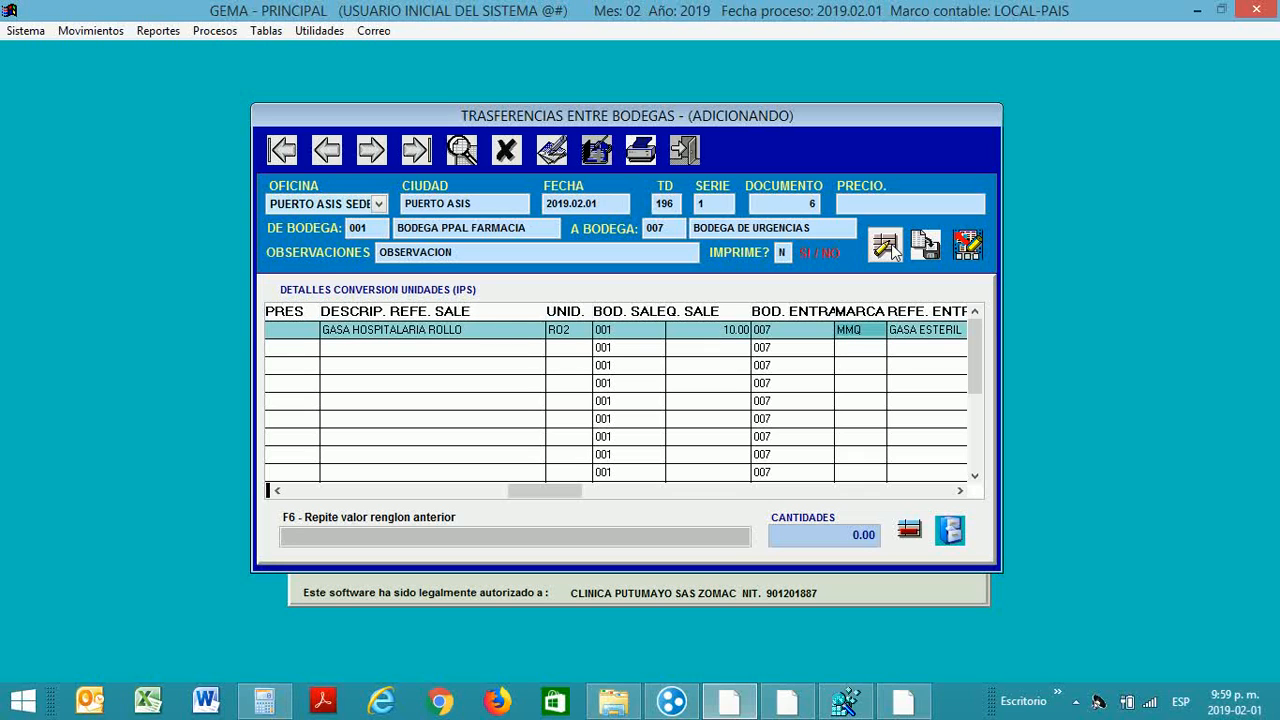
key("Tab")
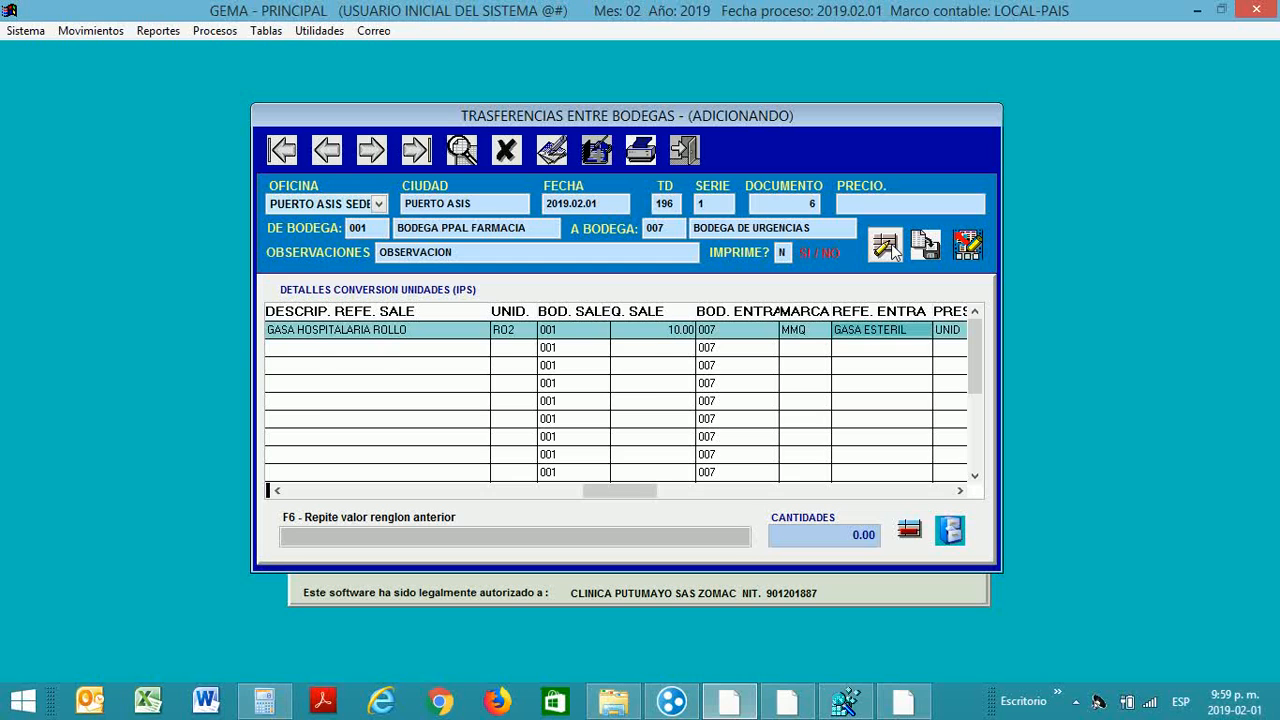
key("Tab")
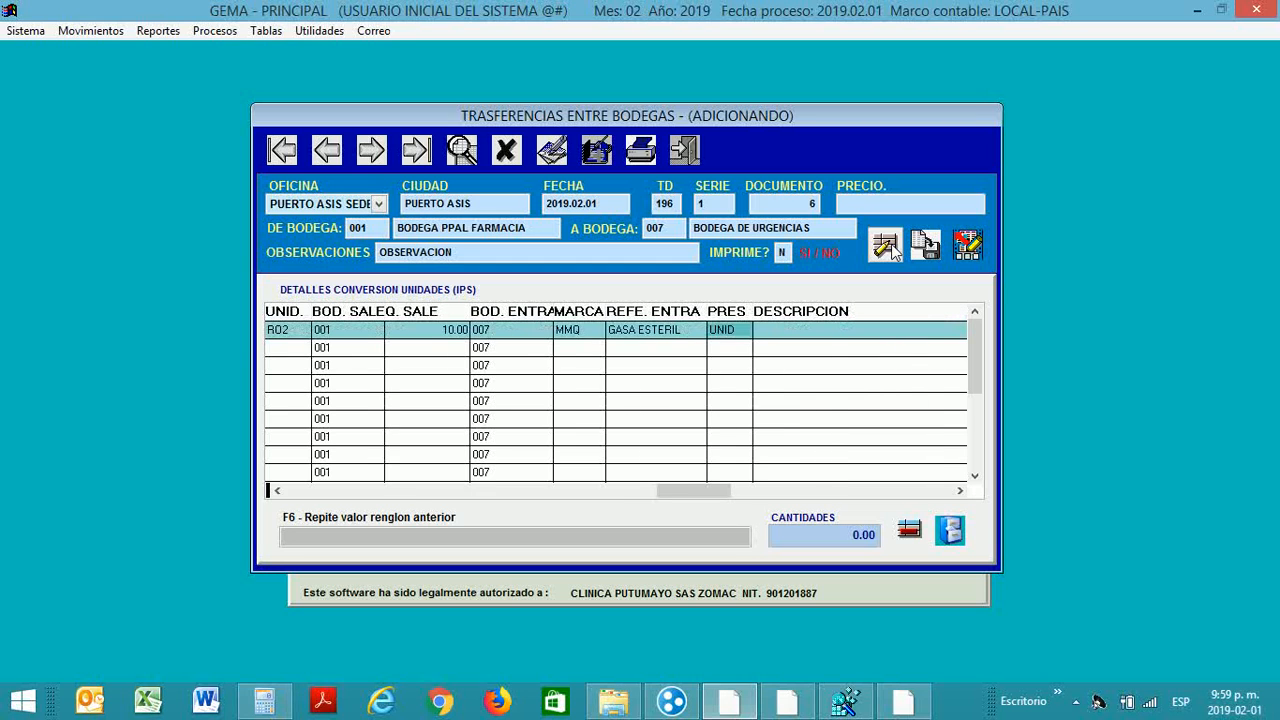
key("Left")
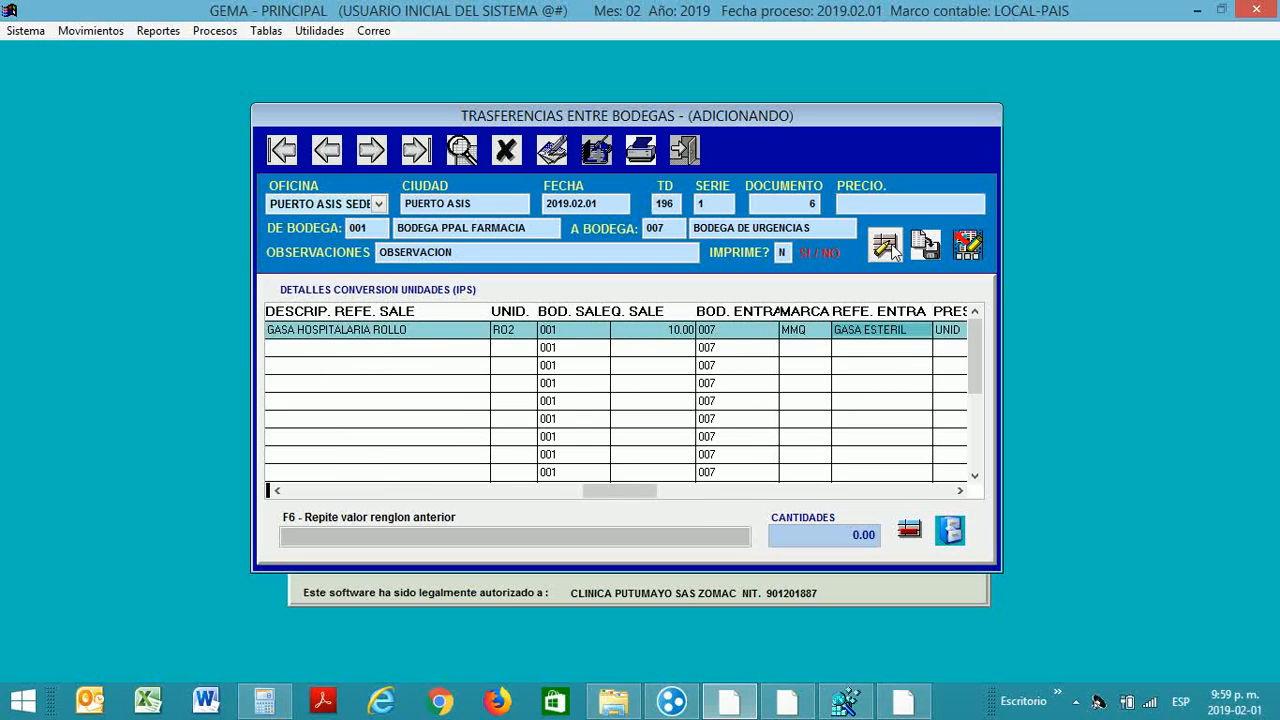
key("Tab")
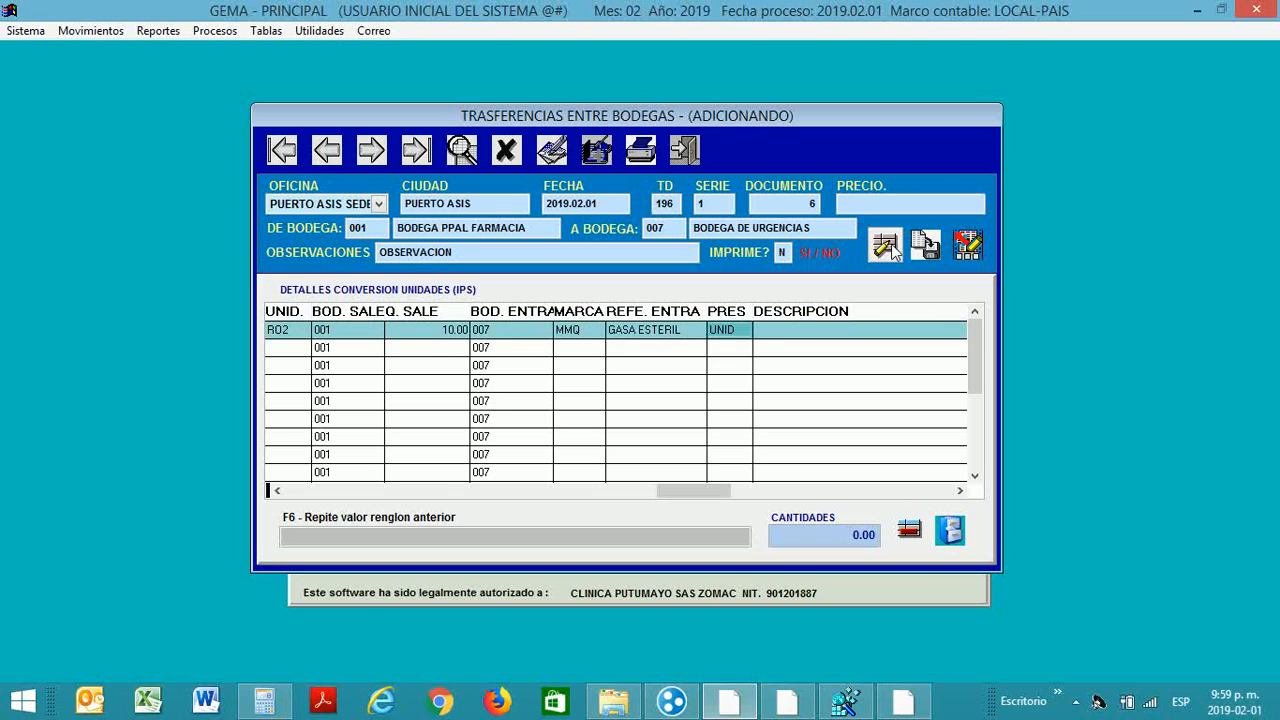
key("Tab")
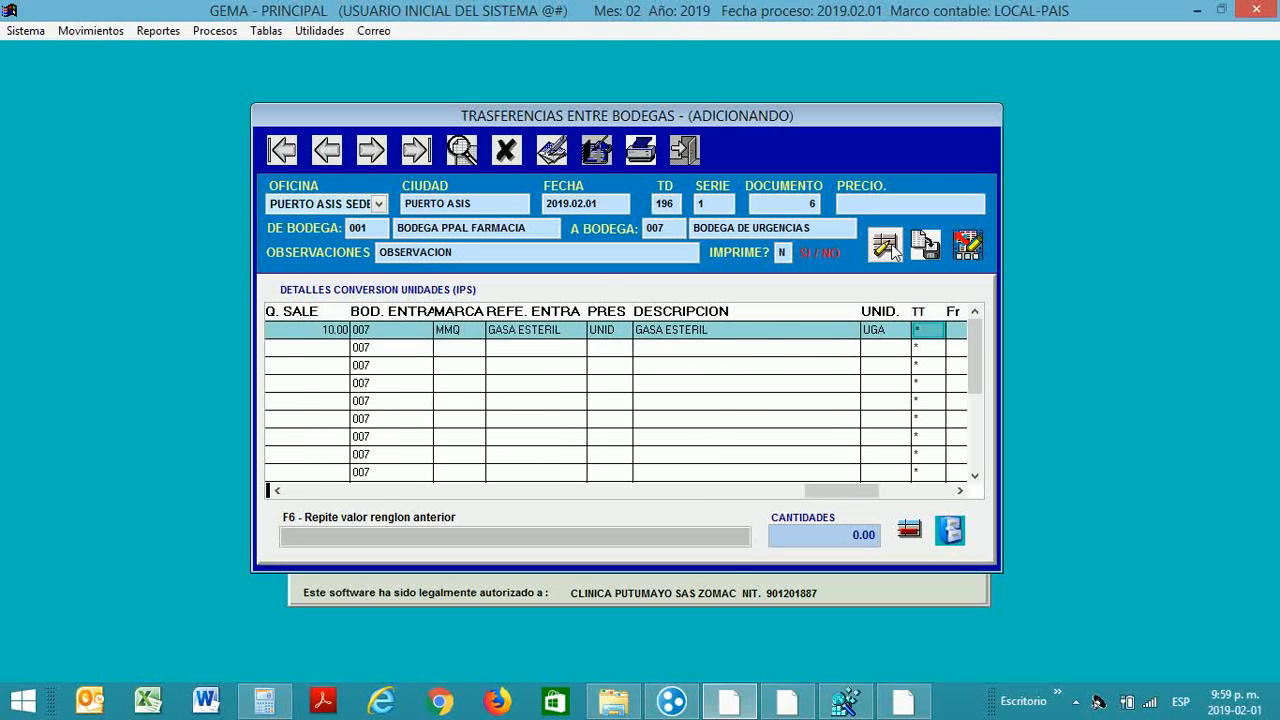
key("Tab")
key("Tab")
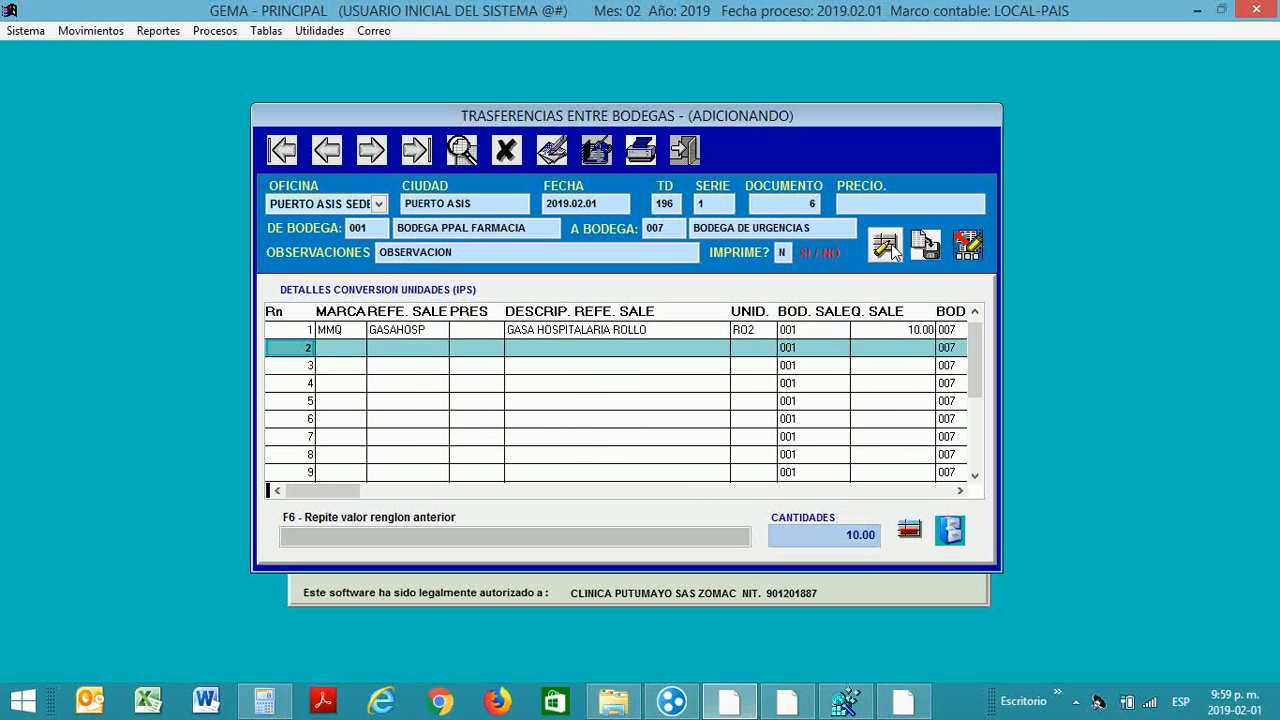
key("Tab")
Step: Add line 2: 1.00 of ACETAMINOFEN X TAB DE 500 MG FRASCO 50CC, received as ACETA500
key("Return")
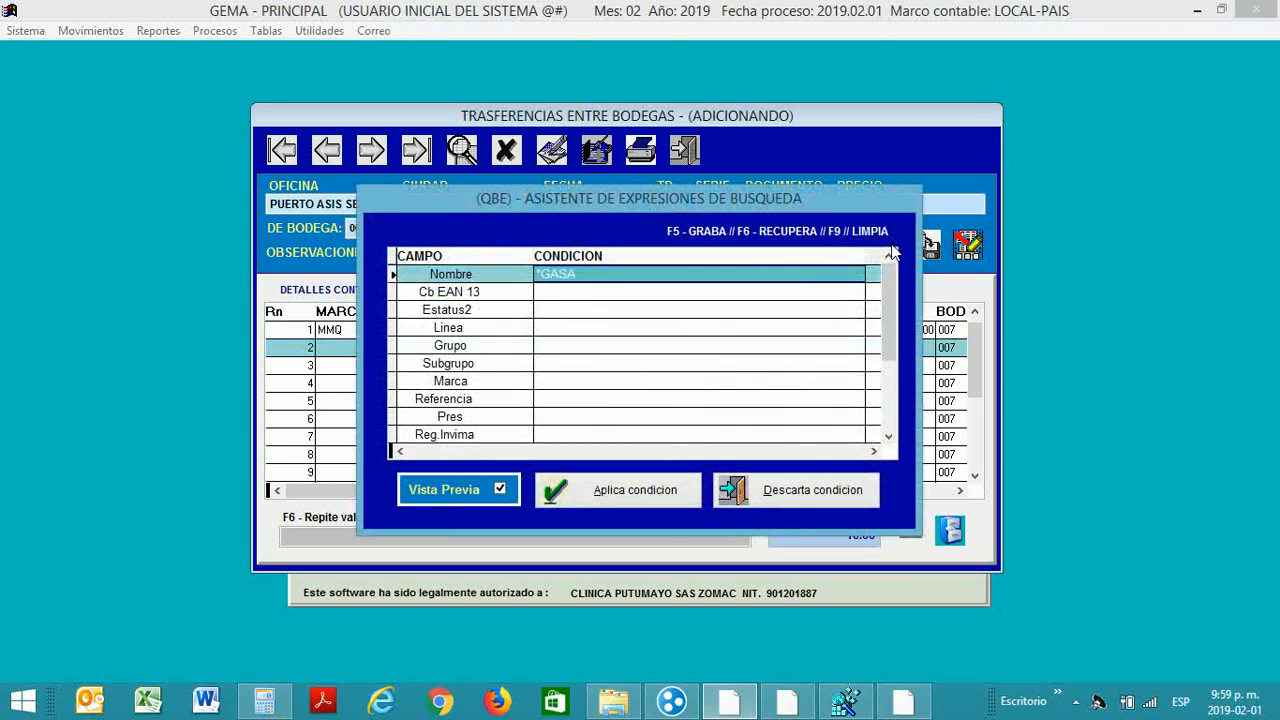
type("*ACETA")
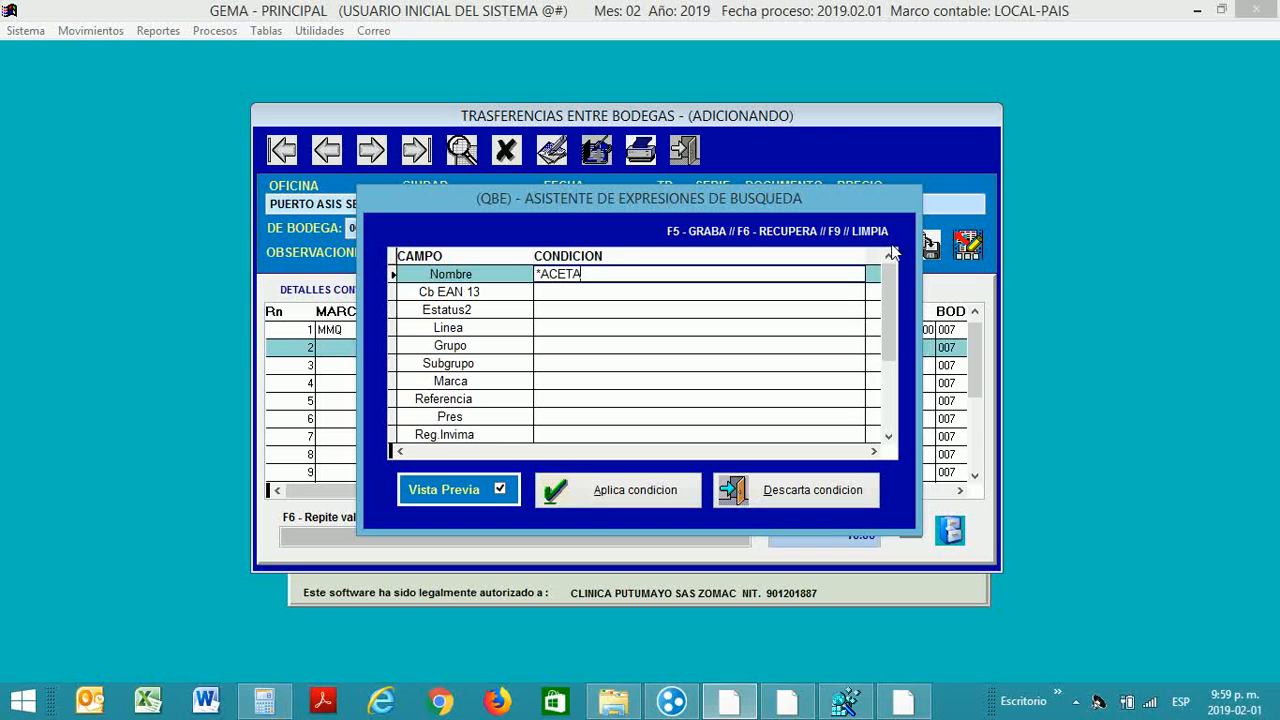
type("MINOFEN")
key("Return")
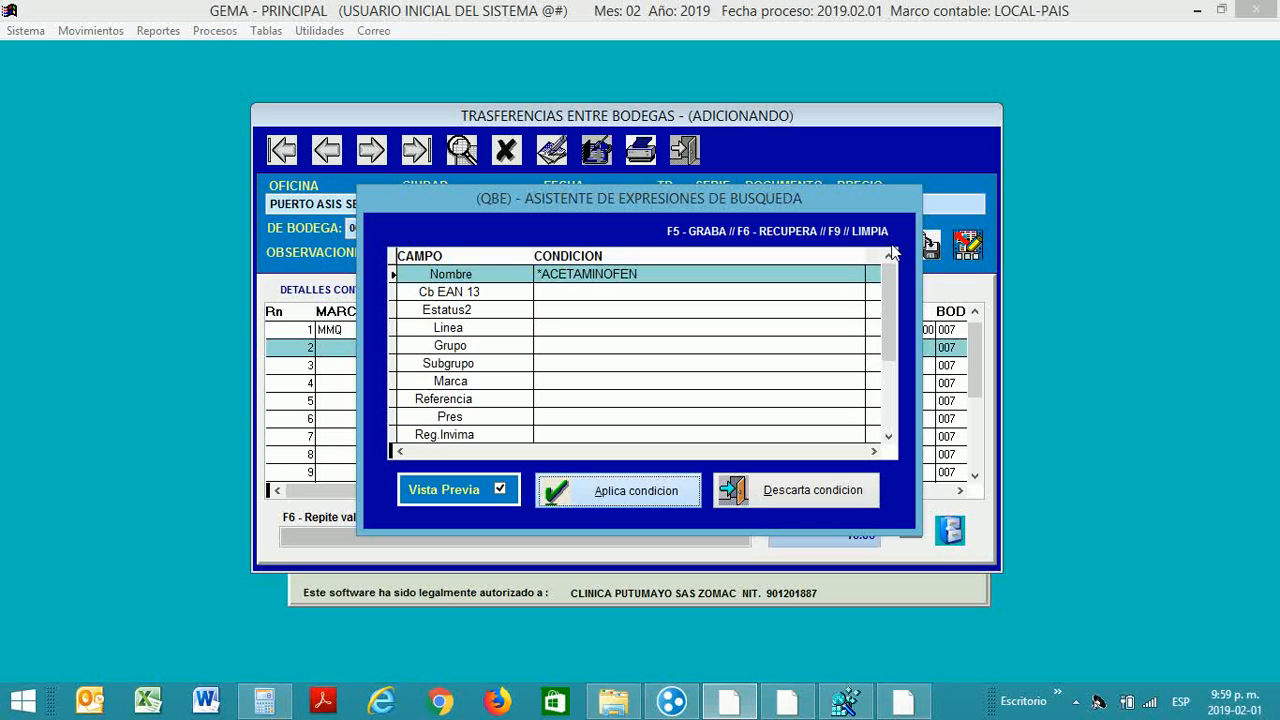
key("Down")
key("Down")
key("Down")
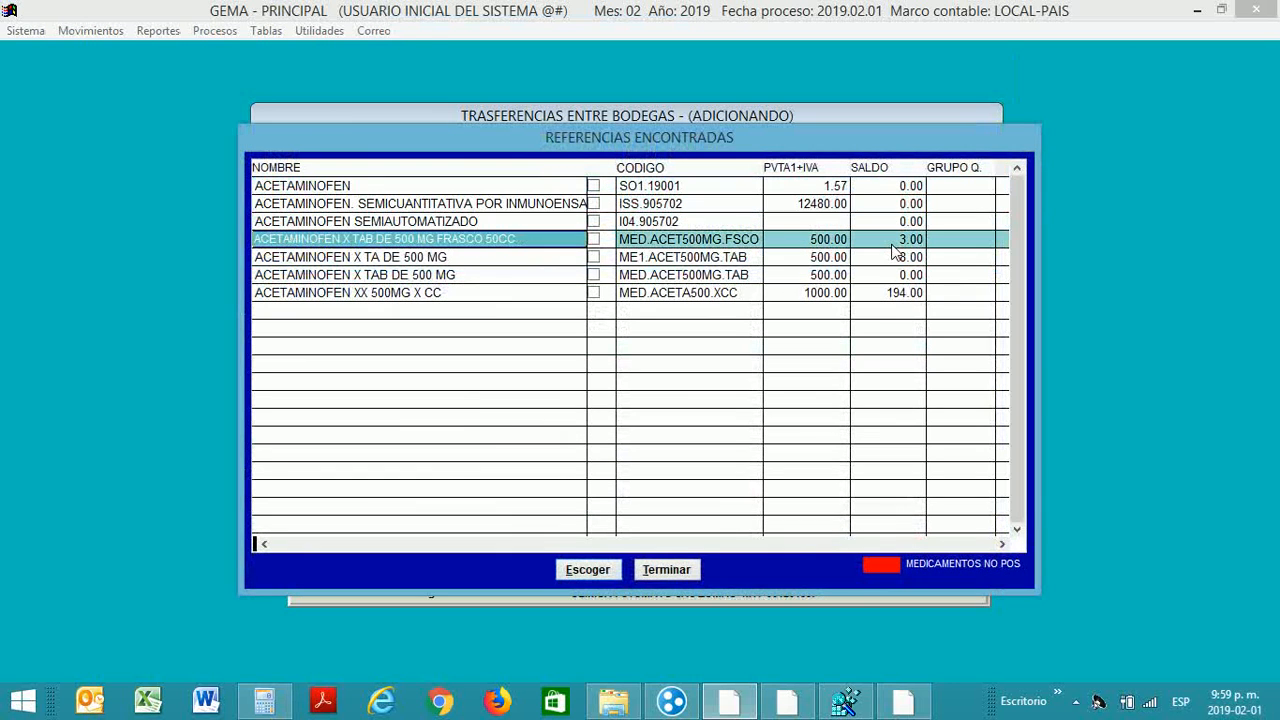
key("Tab")
key("Return")
key("Return")
key("Return")
key("Return")
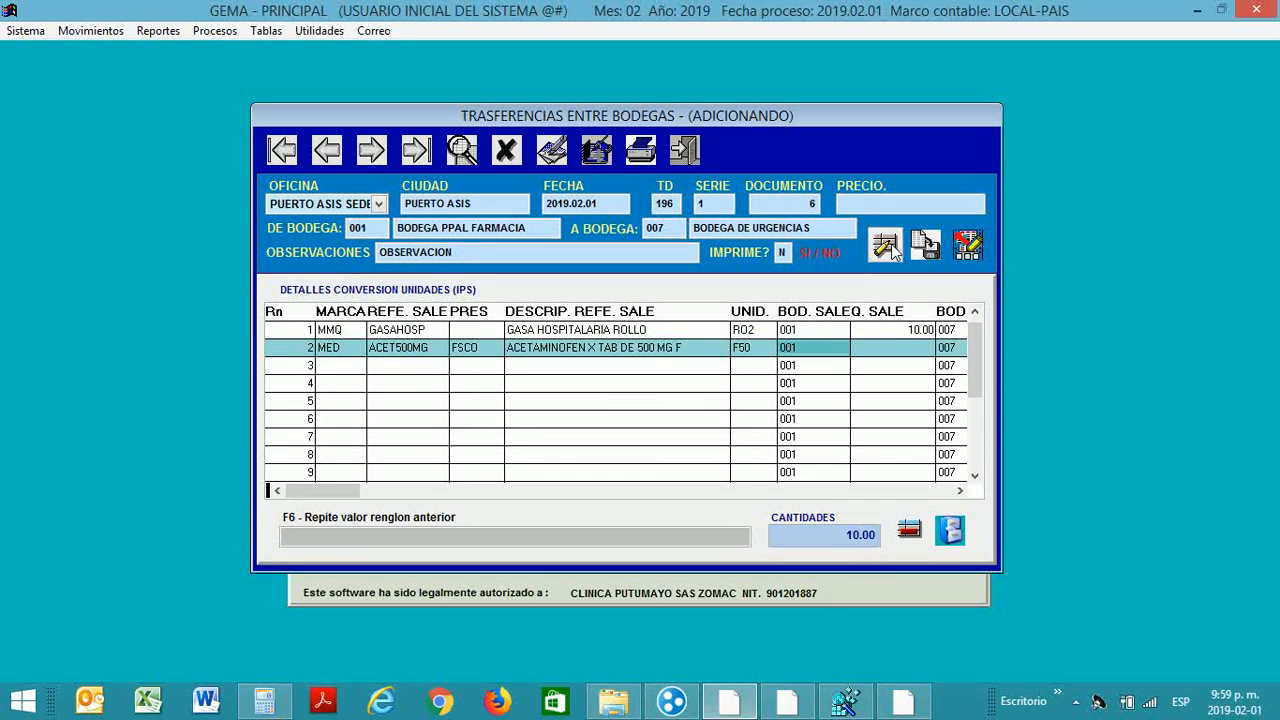
key("Return")
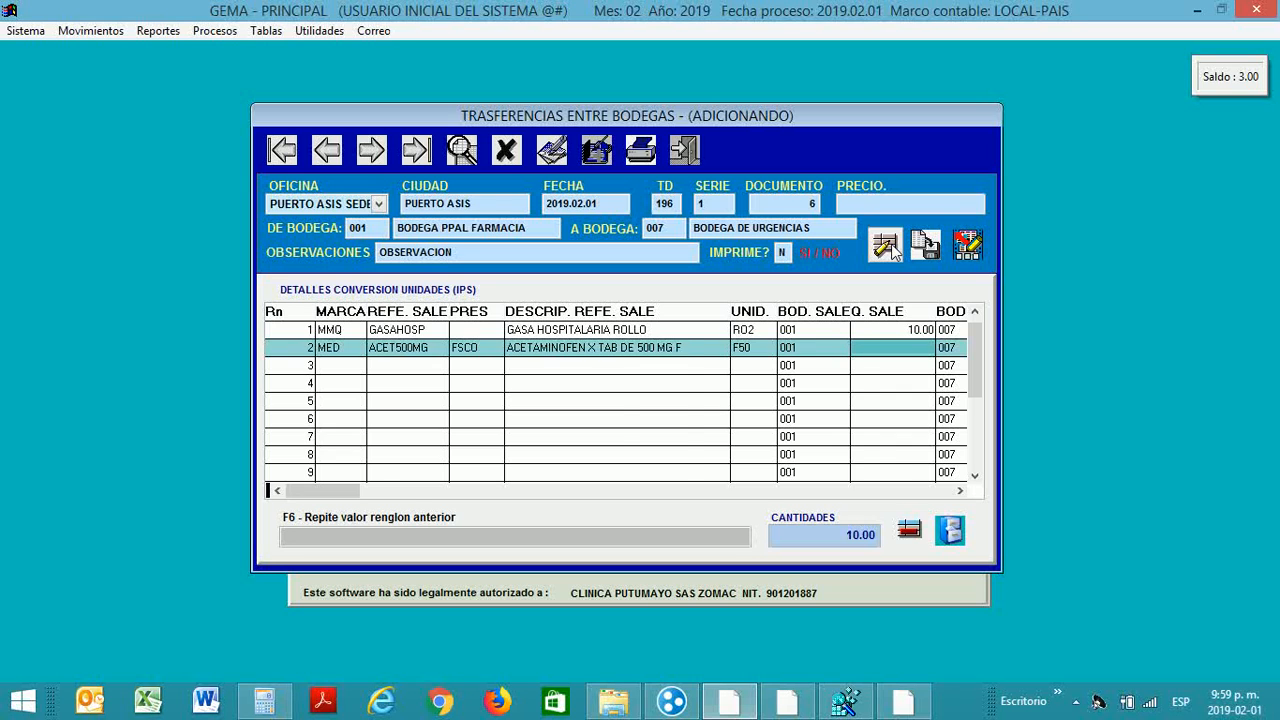
type("1")
key("Return")
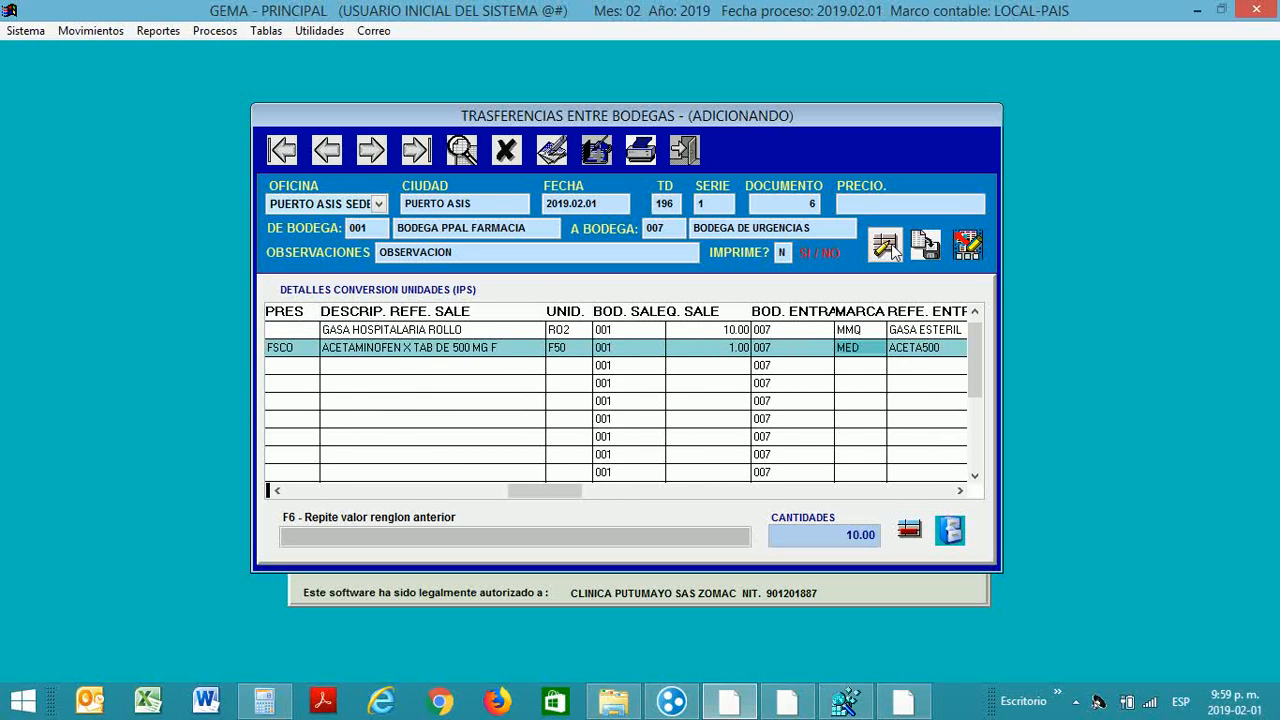
key("Return")
key("Return")
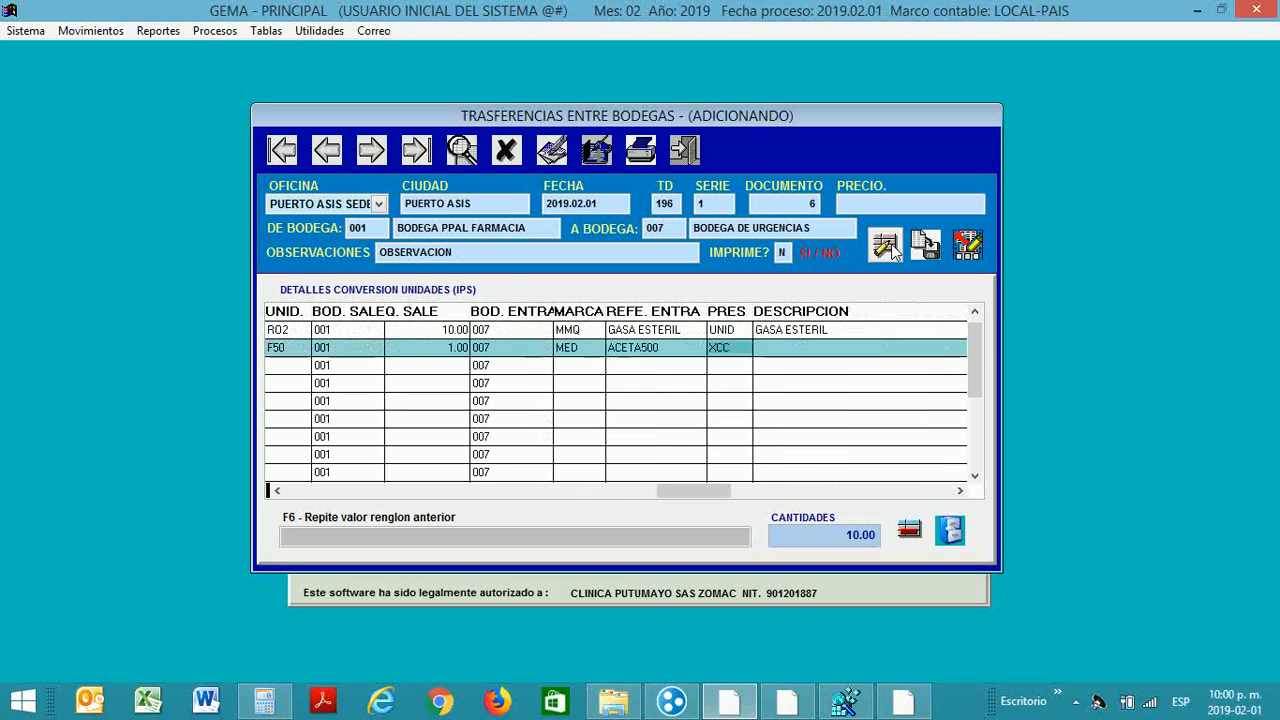
key("Return")
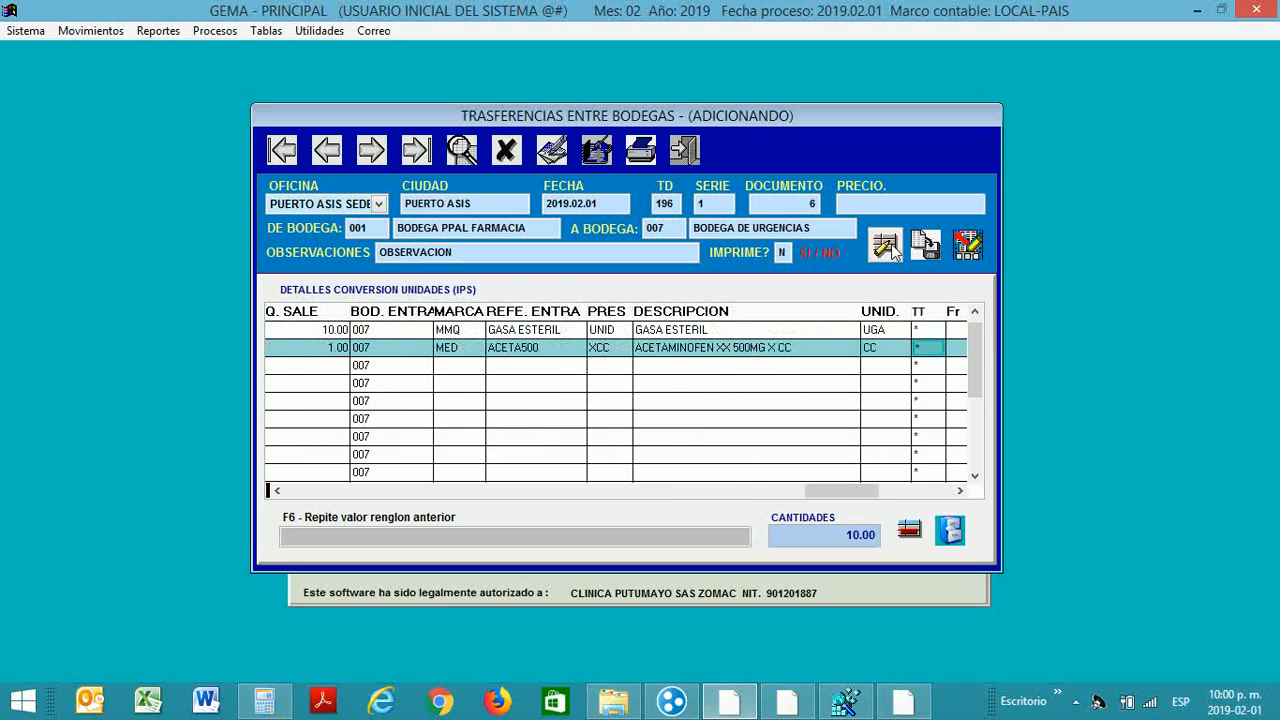
key("Return")
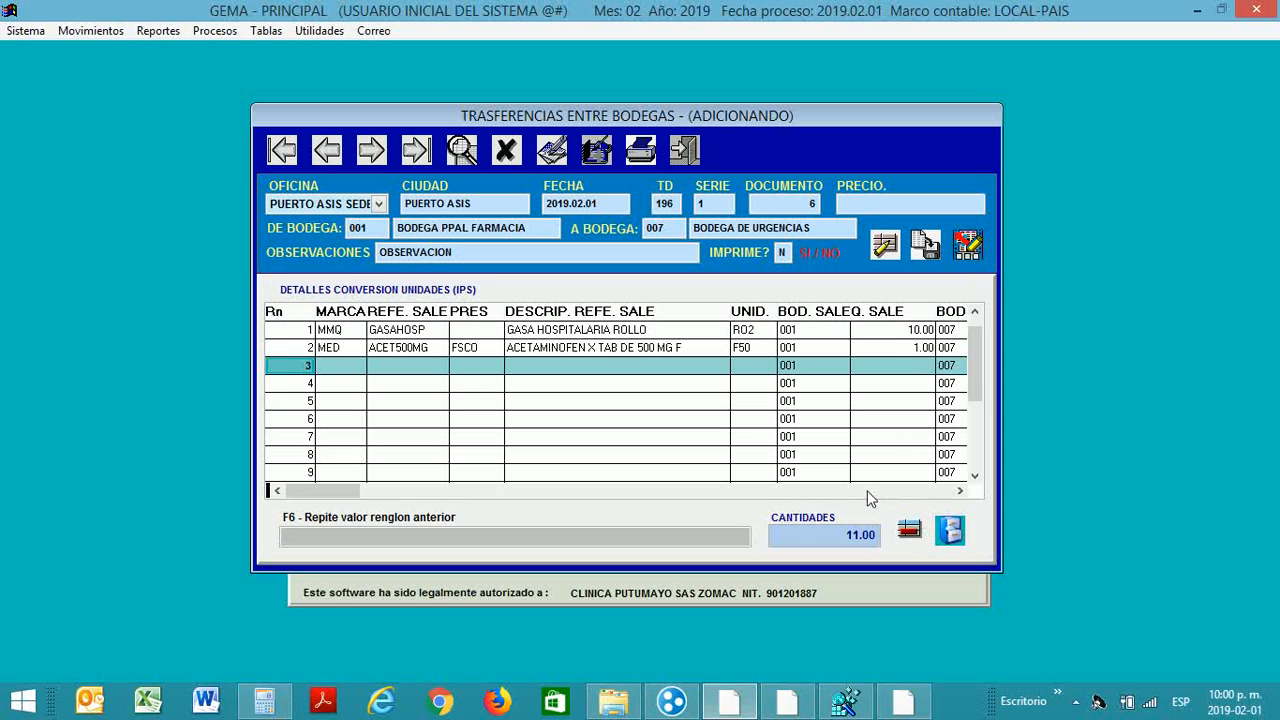
Step: Compare the descriptions of detail lines 1 and 2, ending back on line 1
key("Up")
key("Up")
key("Down")
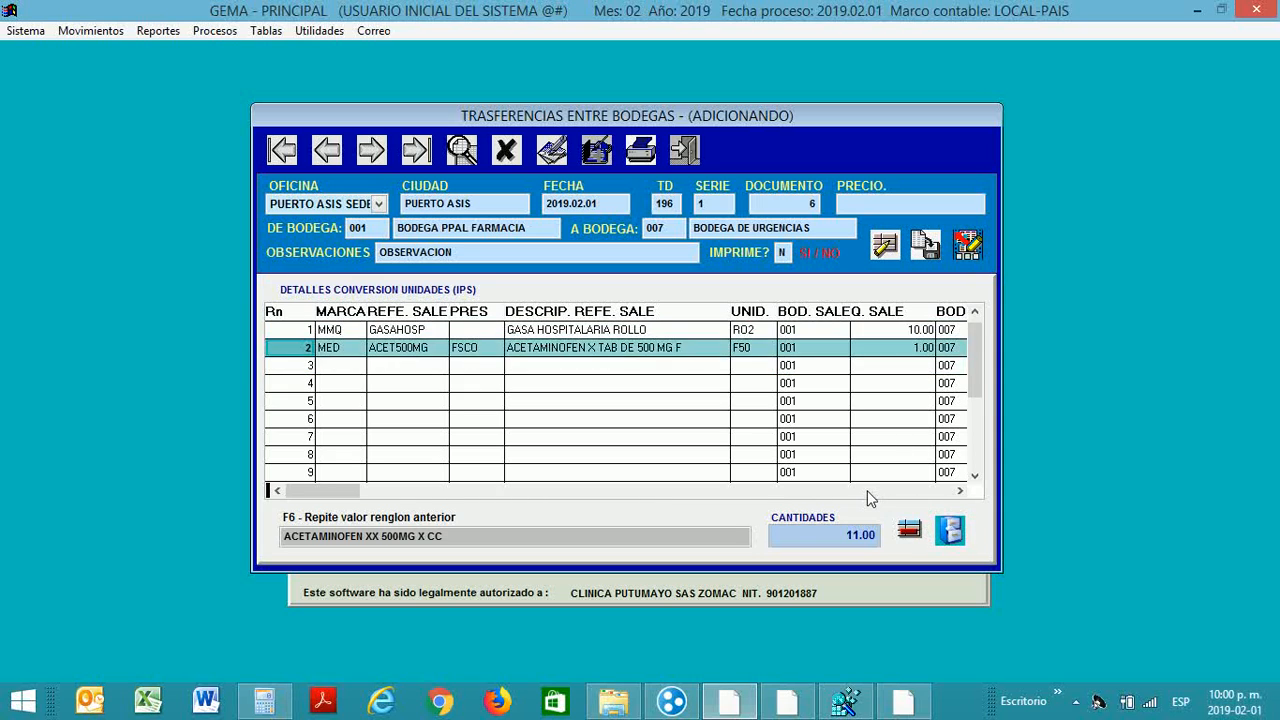
key("Down")
key("Down")
key("Down")
key("Down")
key("Up")
key("Up")
key("Up")
key("Up")
key("Up")
key("Down")
key("Up")
key("Down")
key("Down")
key("Up")
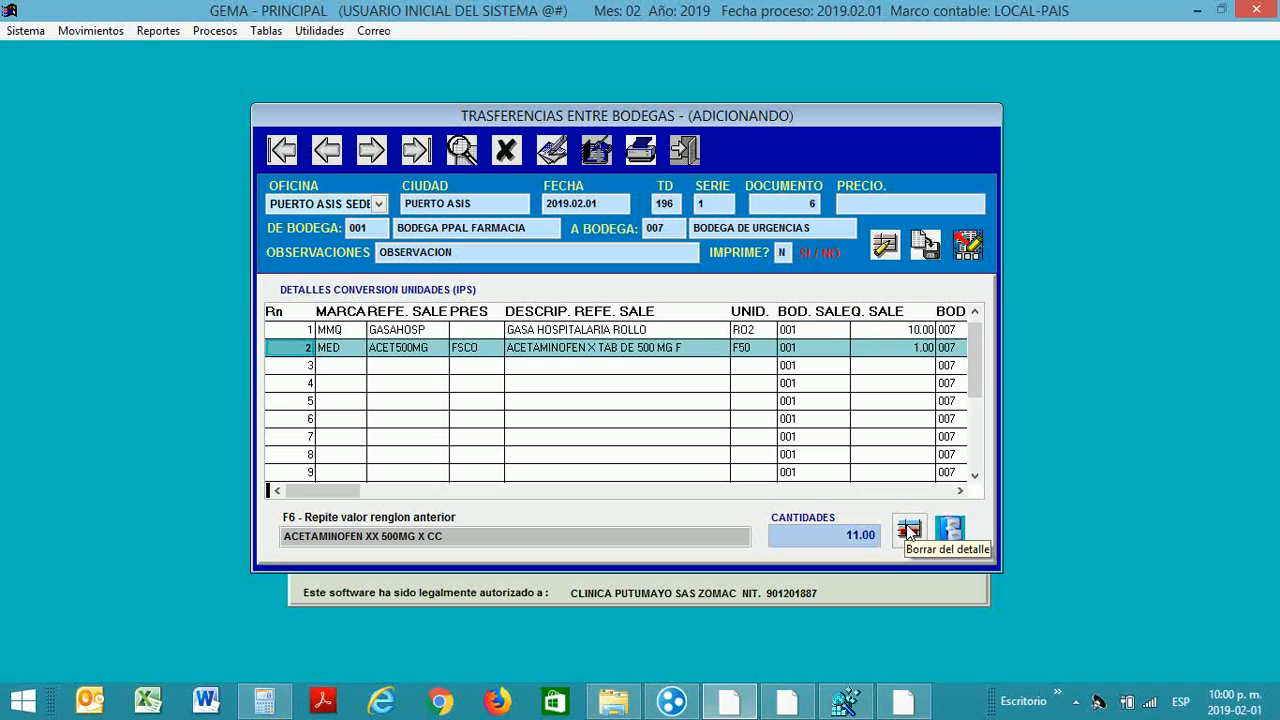
key("Up")
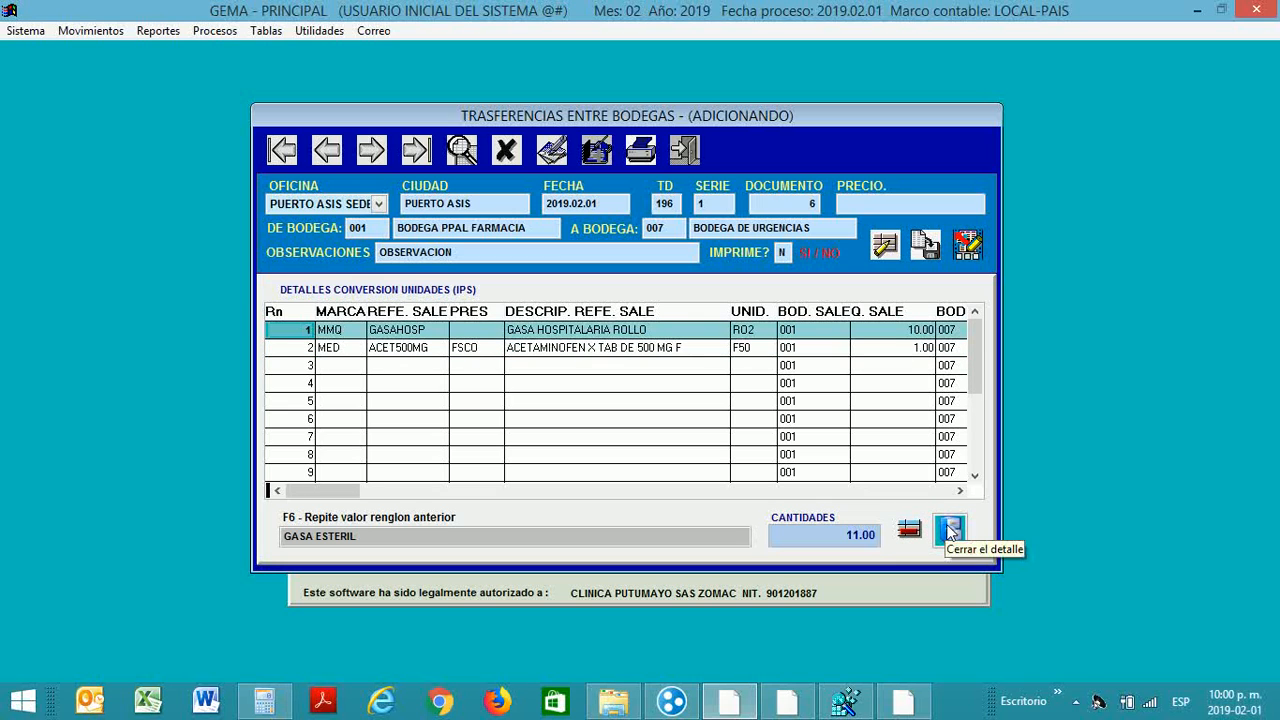
Step: Close the detail grid and save the transfer with its gauze and acetaminophen lines
left_click(950, 531)
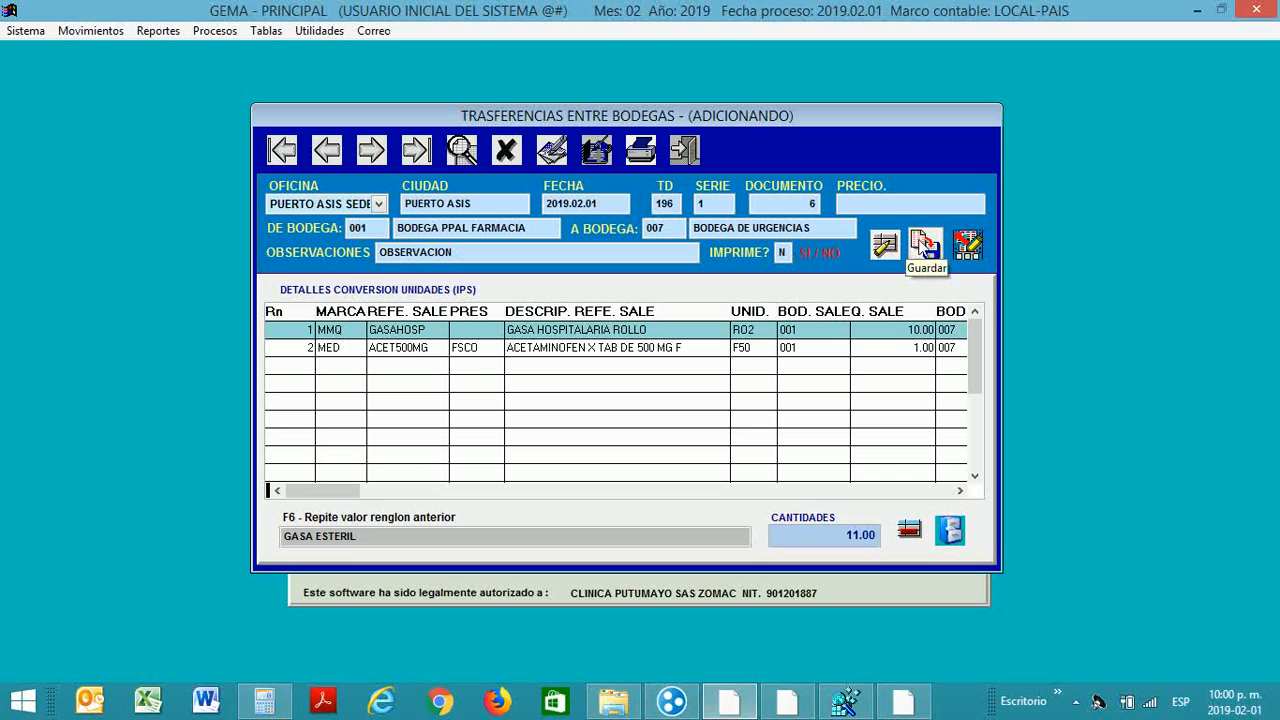
left_click(925, 245)
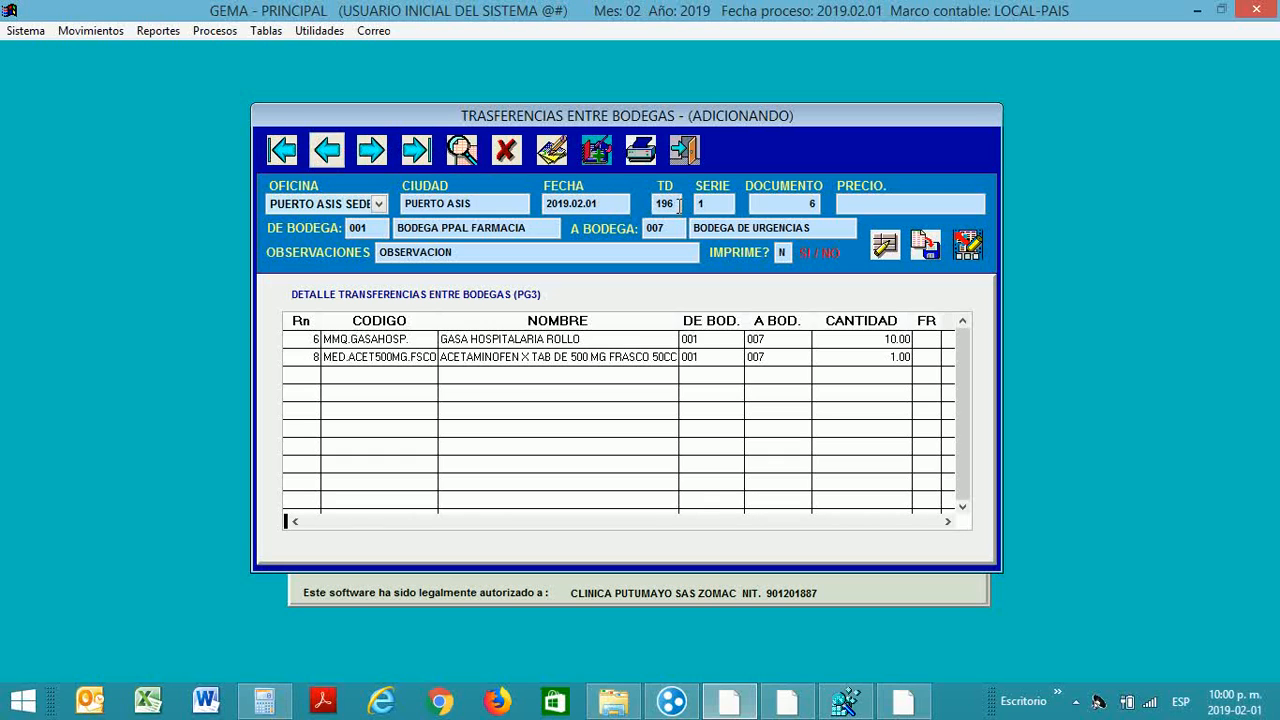
key("Return")
Step: Exit the transfer form and launch the Por Bodegas Movimientos por Producto report, Detallado por Tipo/Documento/Ref
key("Escape")
key("Return")
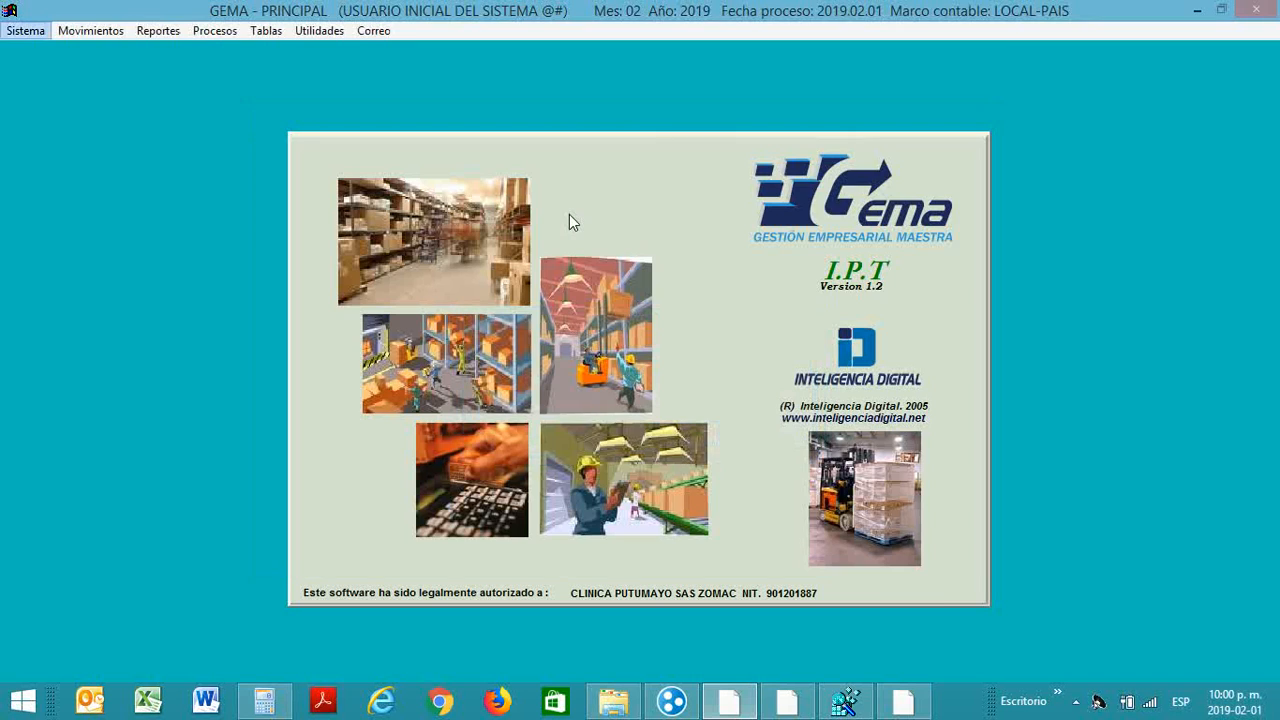
key("Right")
key("Right")
key("Right")
key("Left")
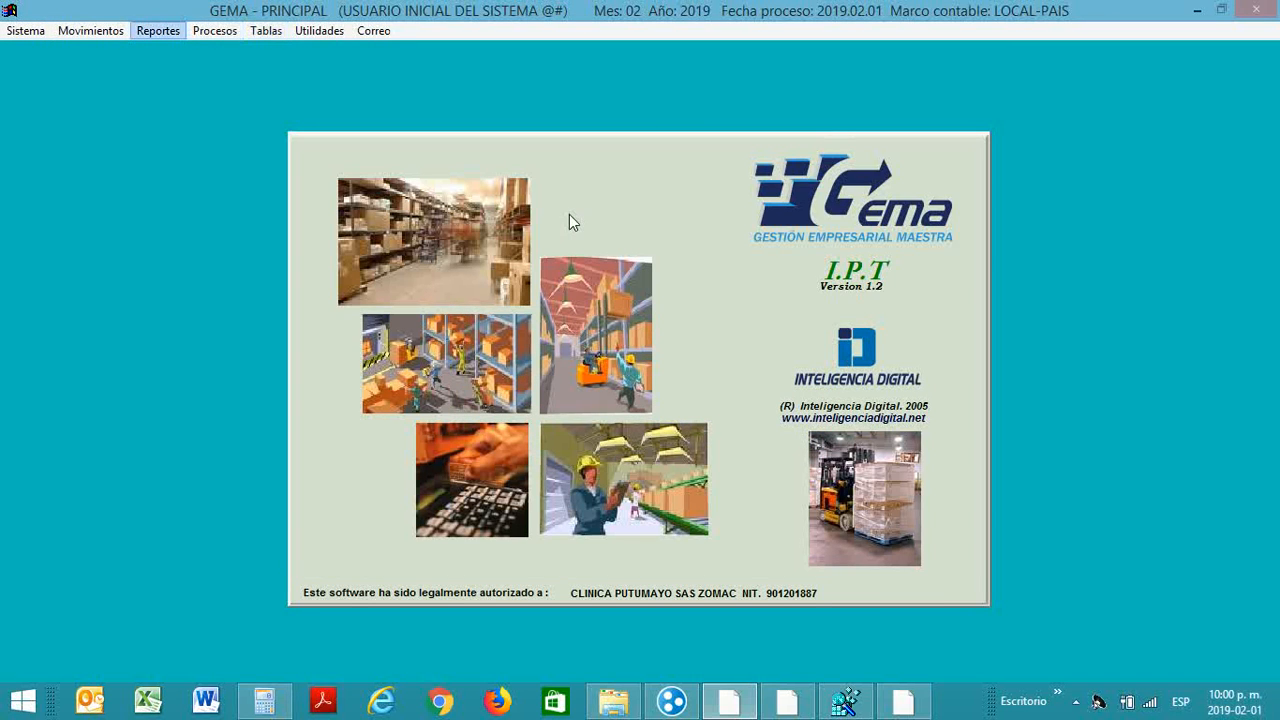
key("Down")
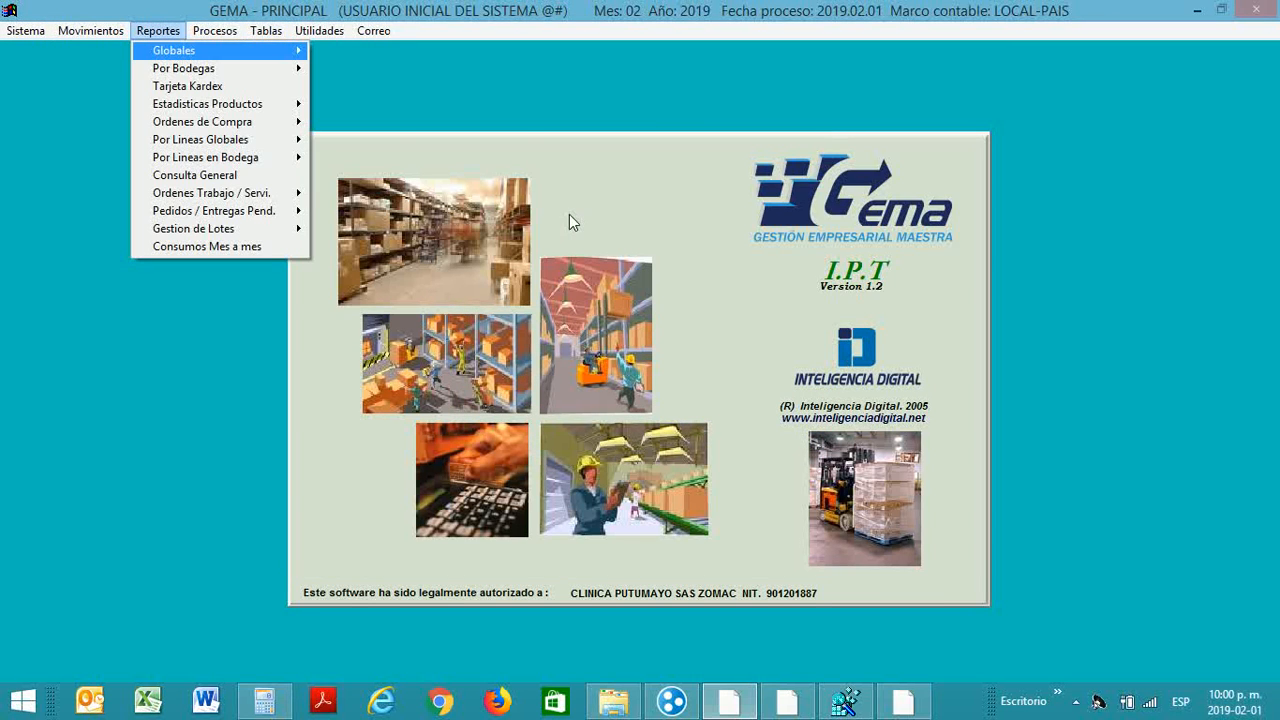
key("Down")
key("Right")
key("Down")
key("Down")
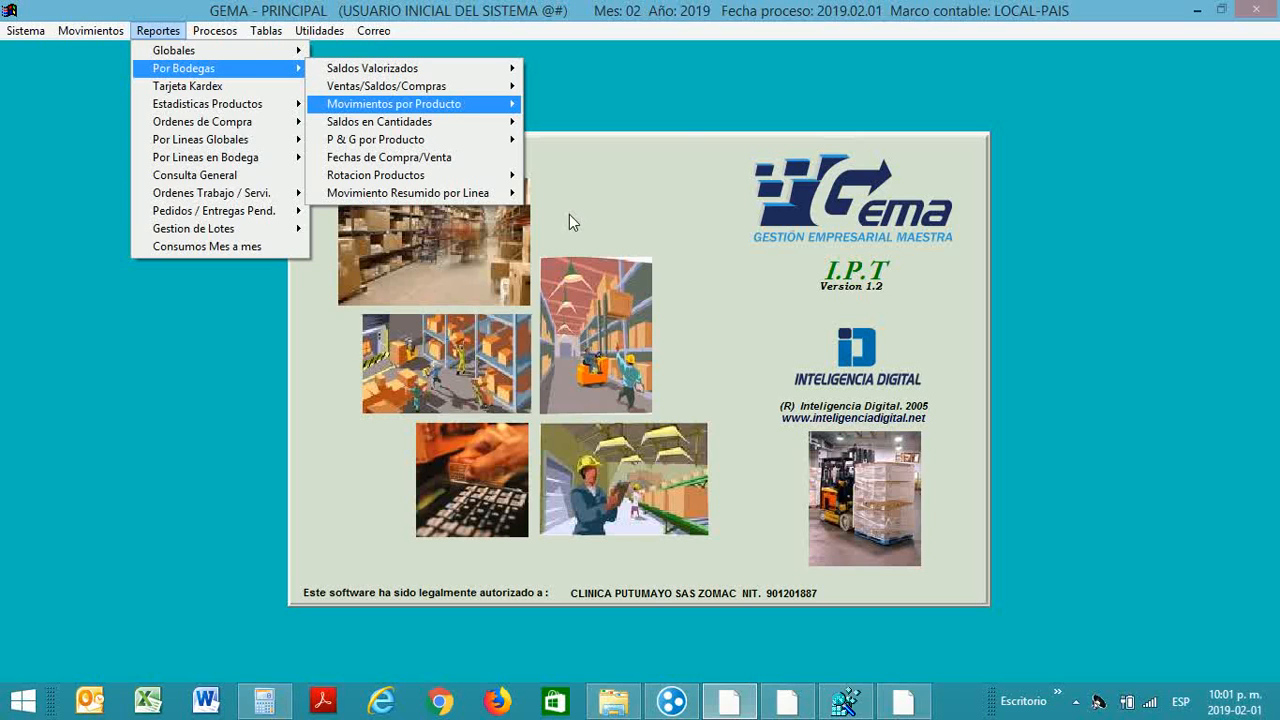
key("Right")
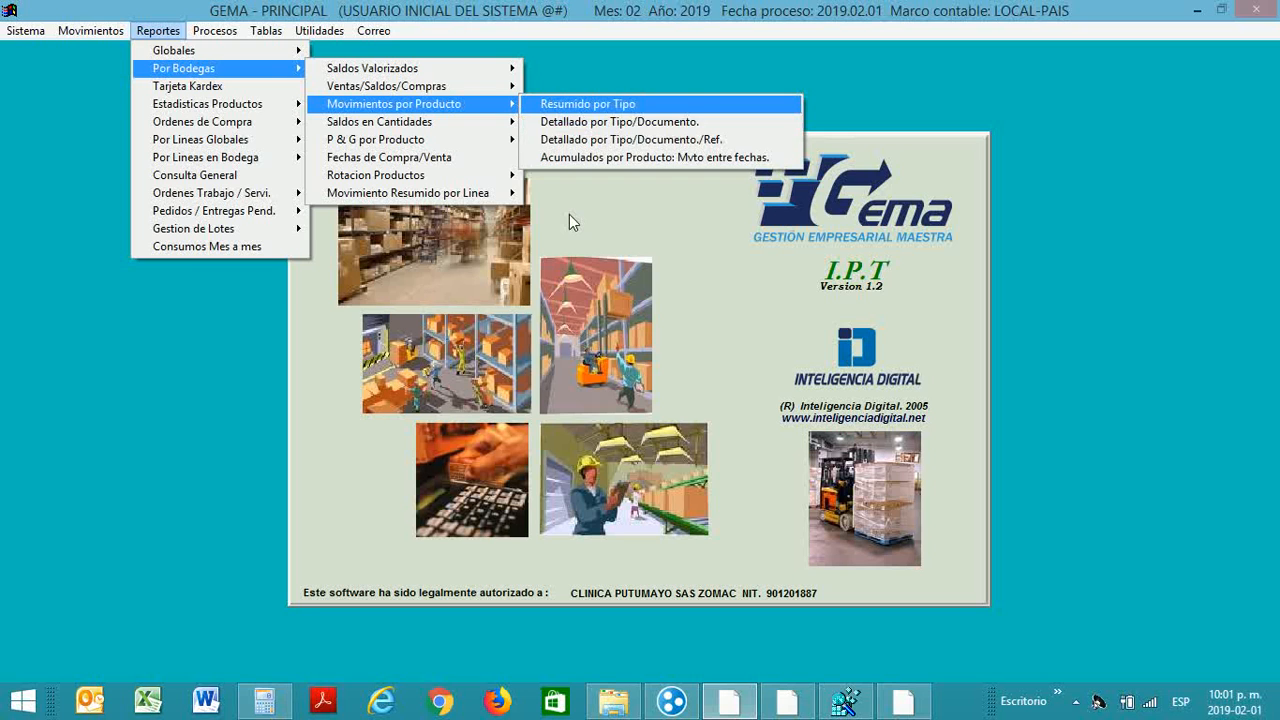
key("Down")
key("Down")
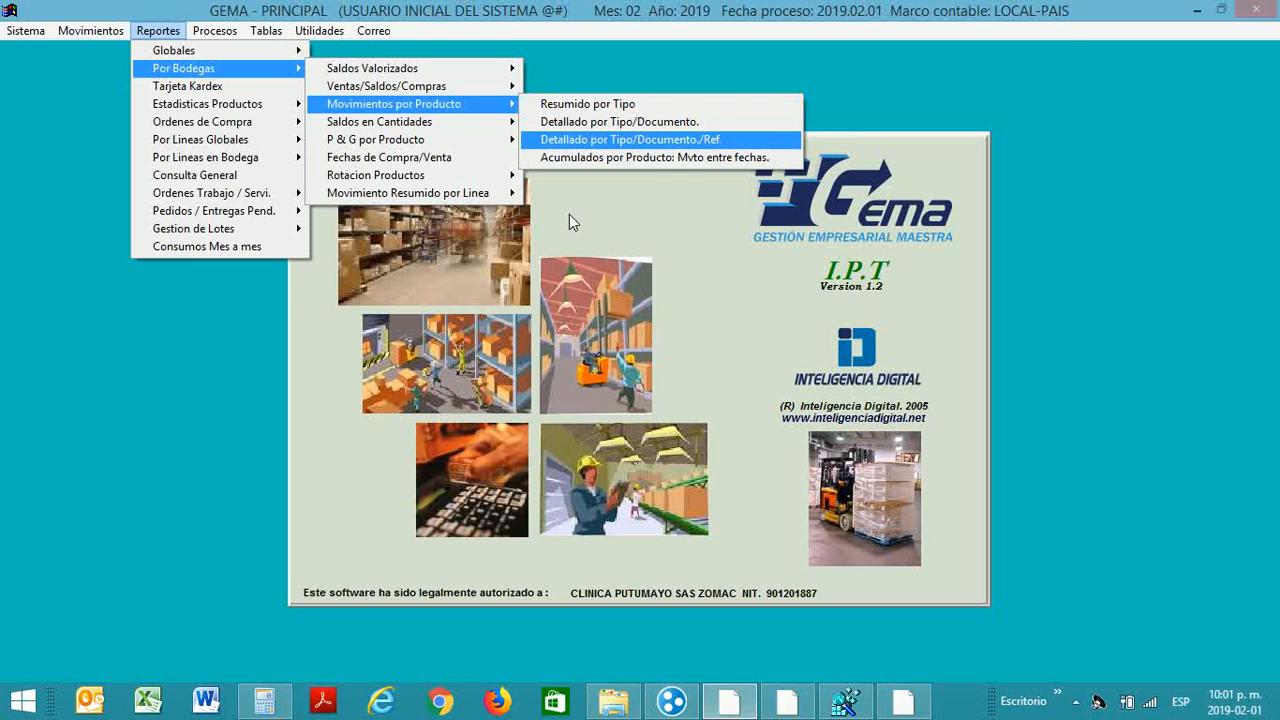
key("Return")
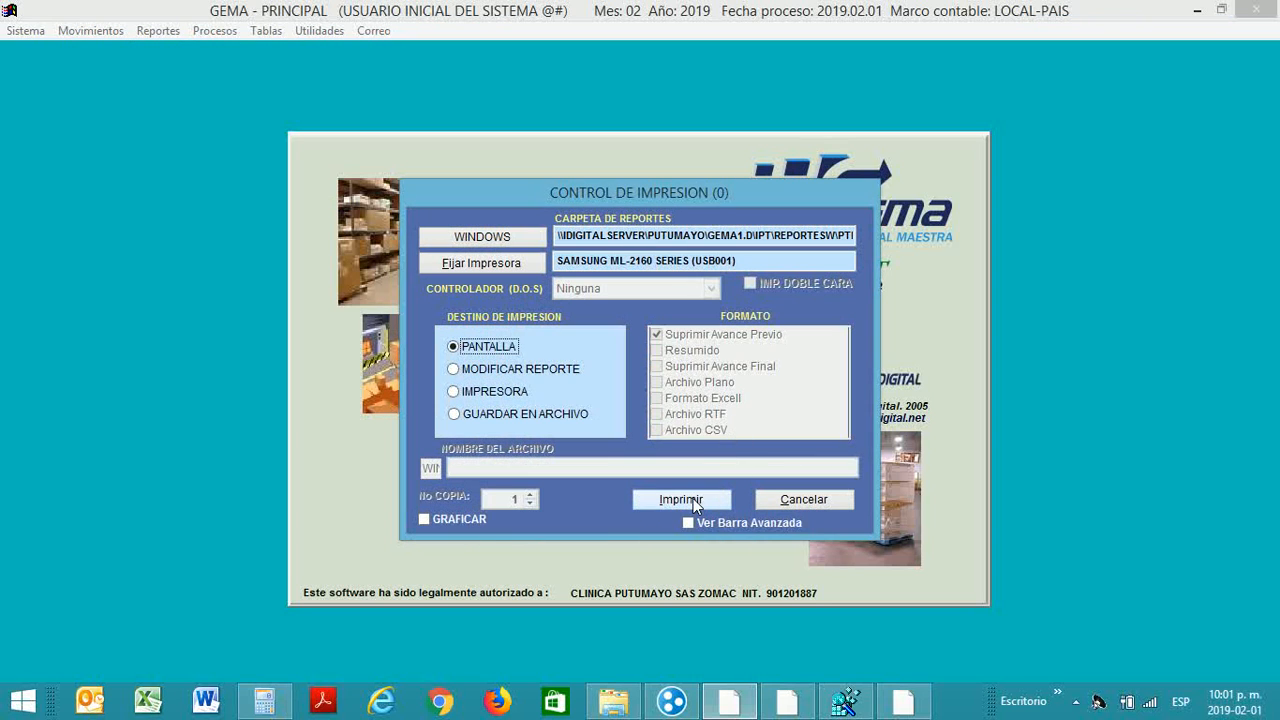
Step: Filter the report by Td $196-156 and Documento 6, then apply the condition
left_click(693, 498)
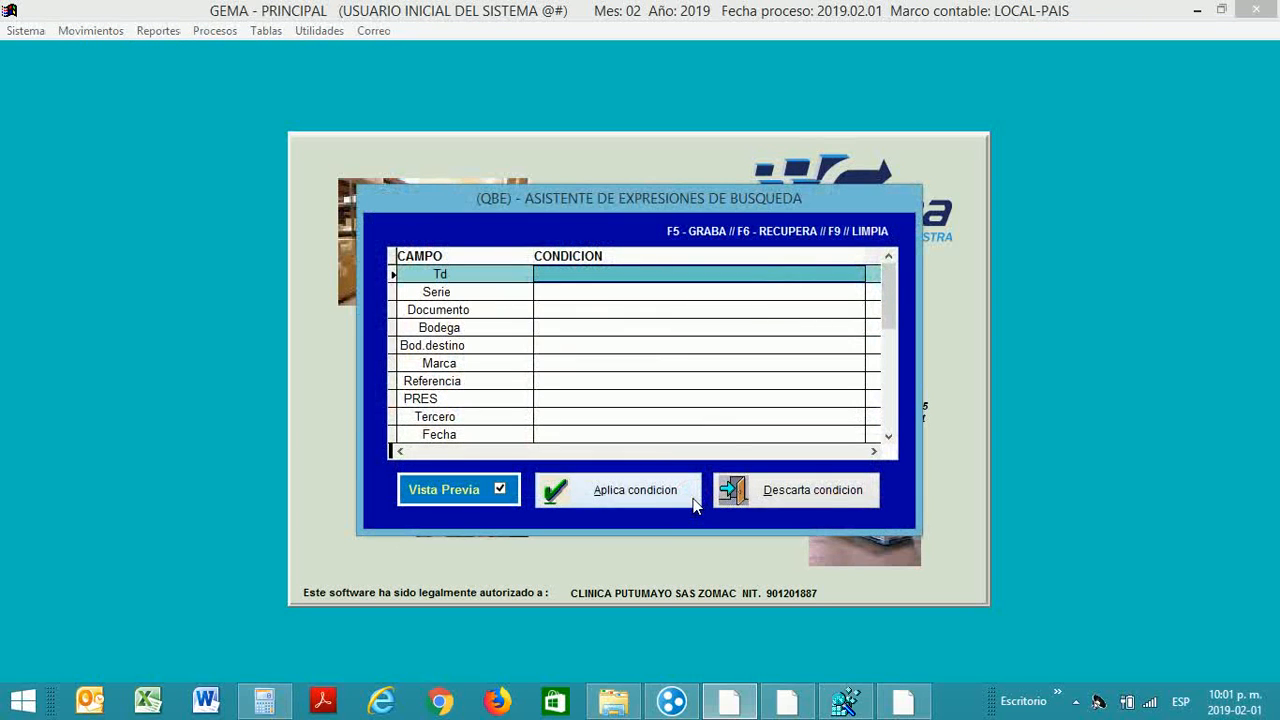
type("$")
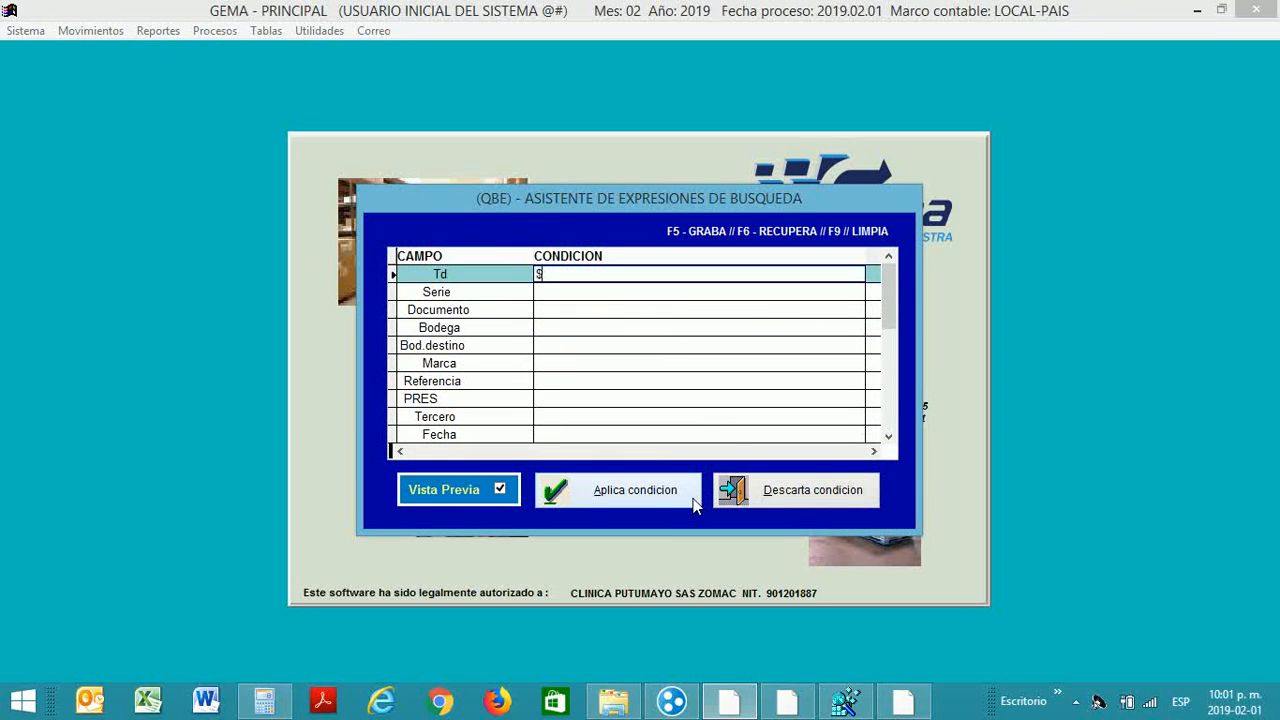
type("196-156")
key("Return")
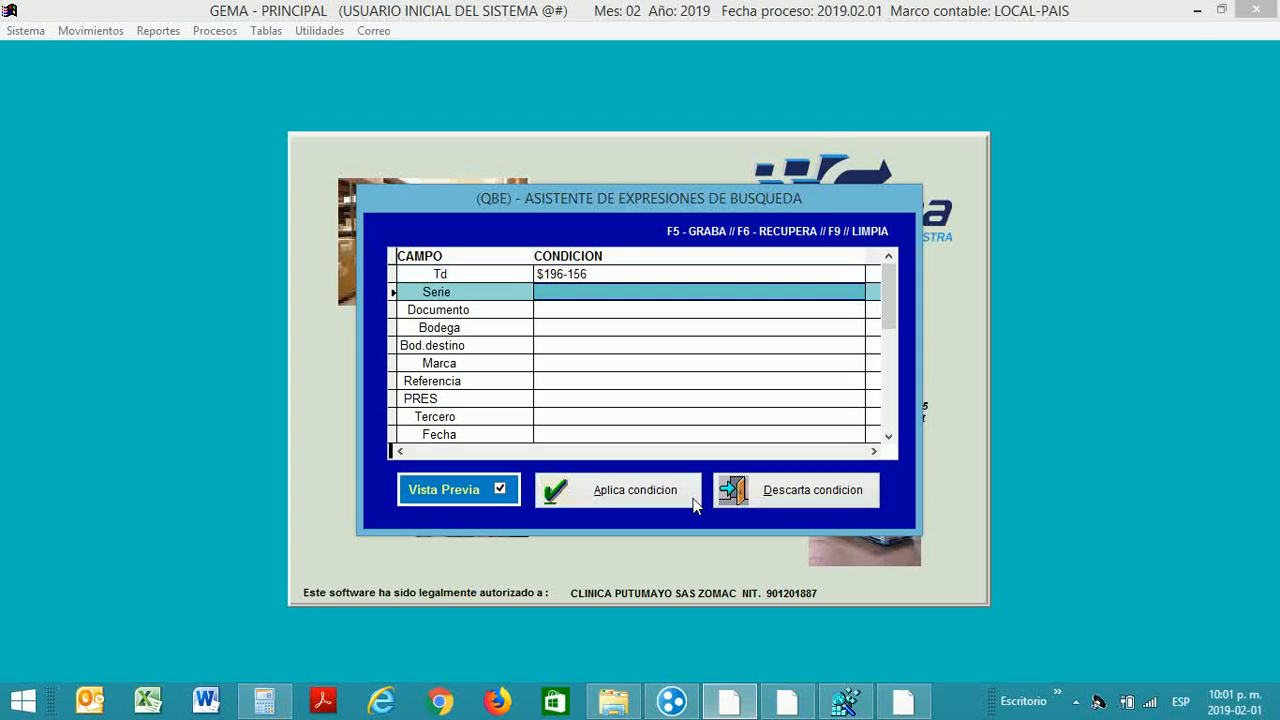
key("Down")
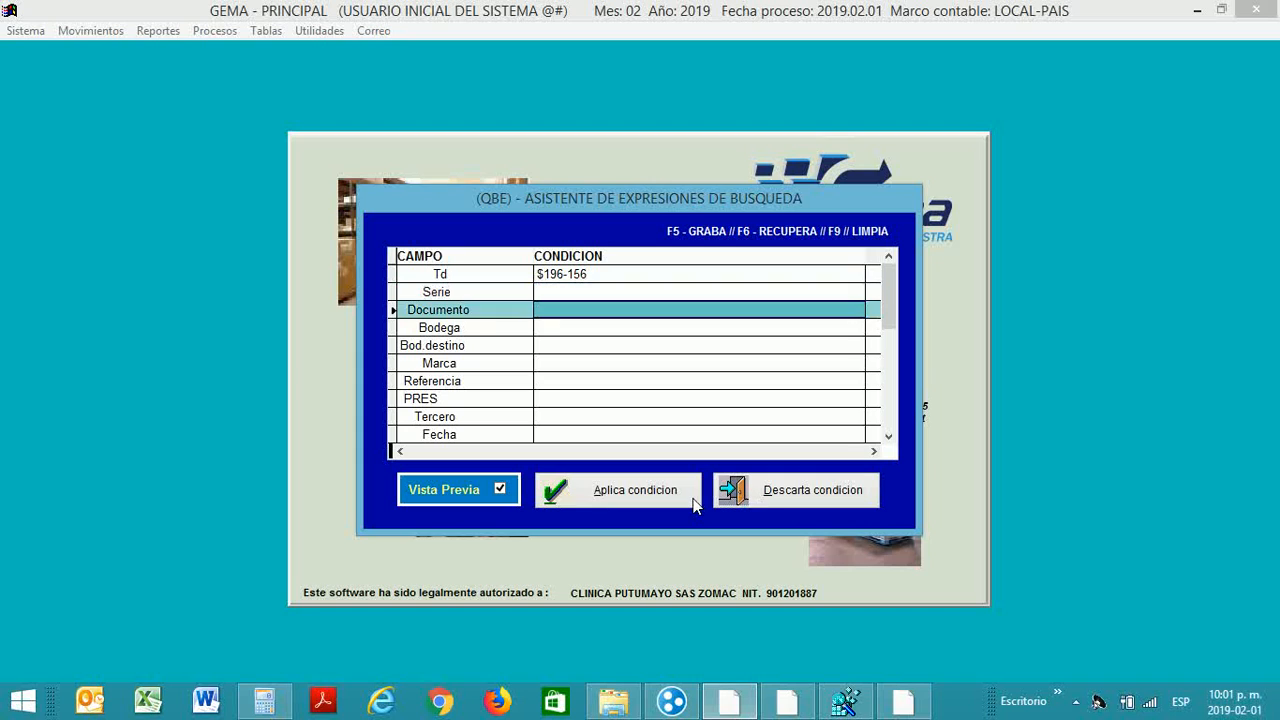
type("6")
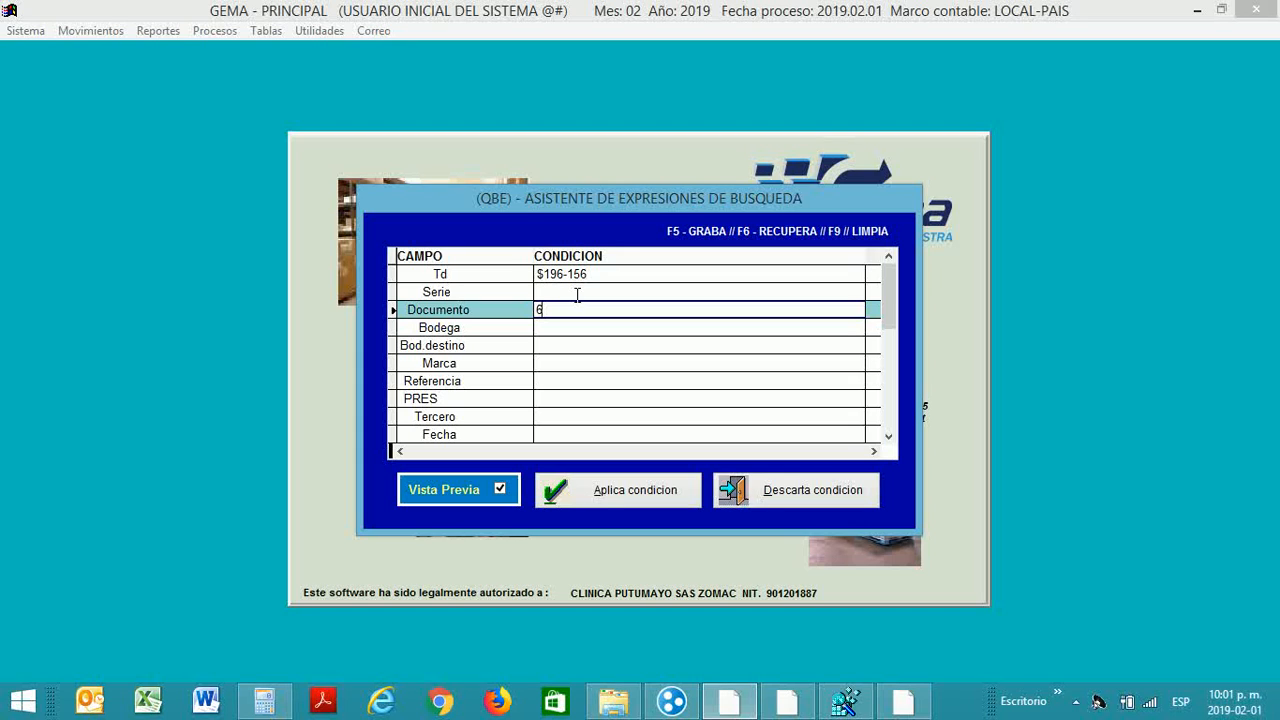
left_click(658, 488)
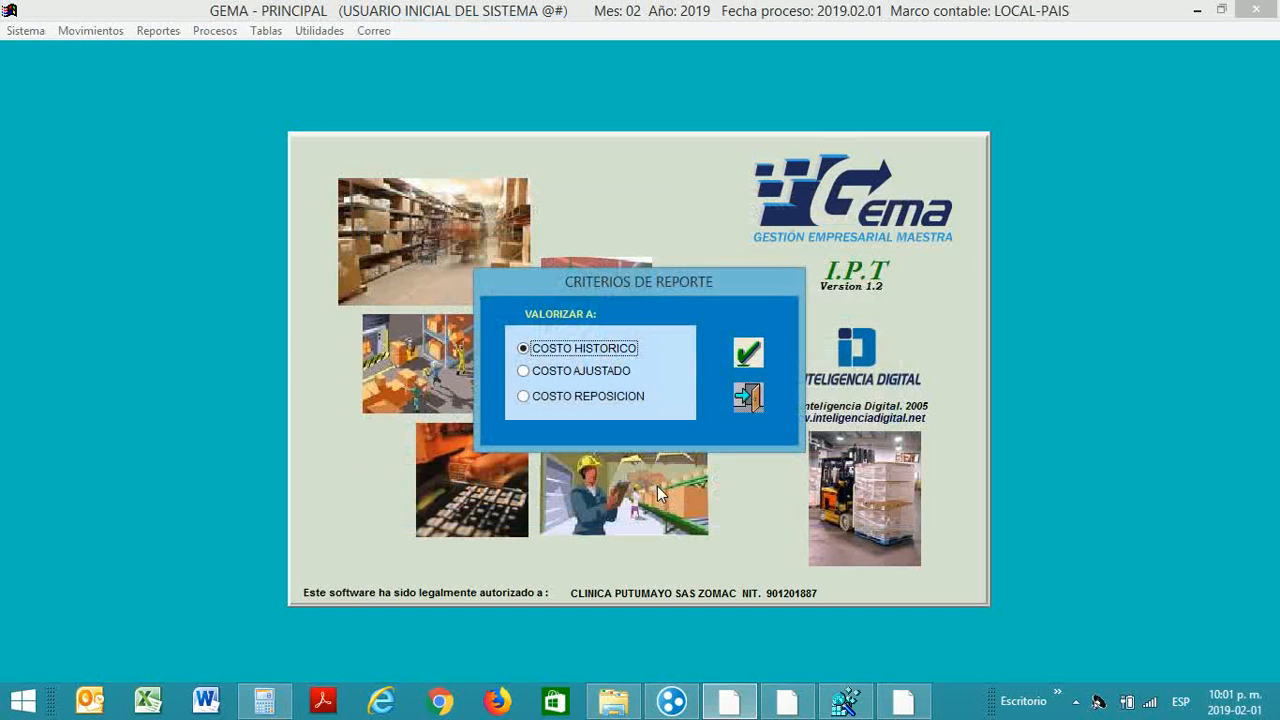
Step: Run the report valued at COSTO HISTORICO and dock the Vista preliminar toolbar
left_click(745, 352)
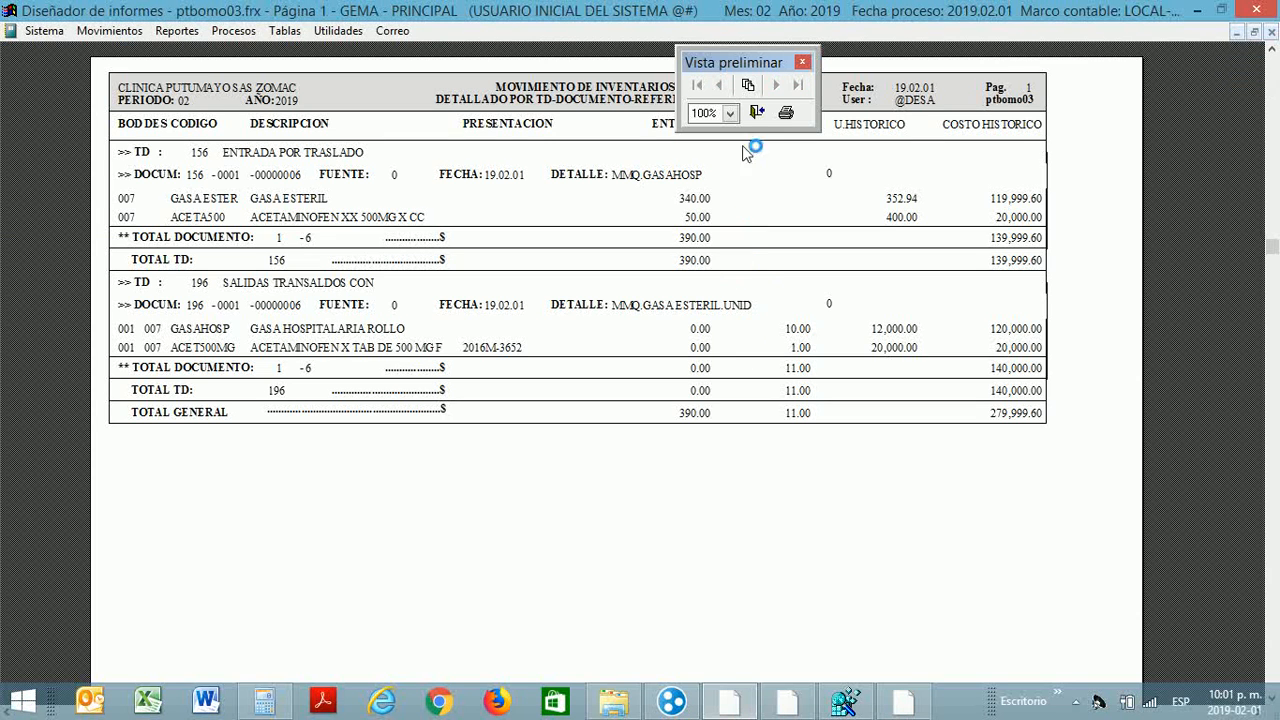
double_click(755, 63)
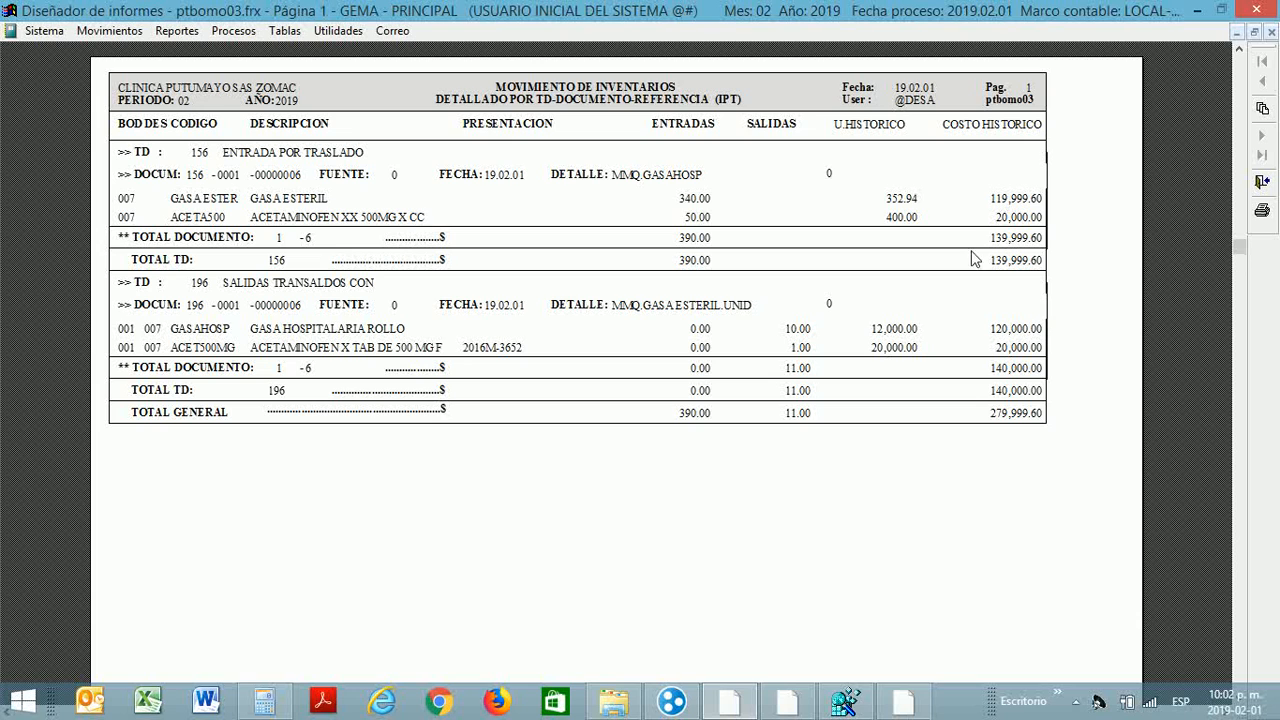
Step: In Calculator, compute 340 × 352.94 and 120000 ÷ 340
left_click(262, 708)
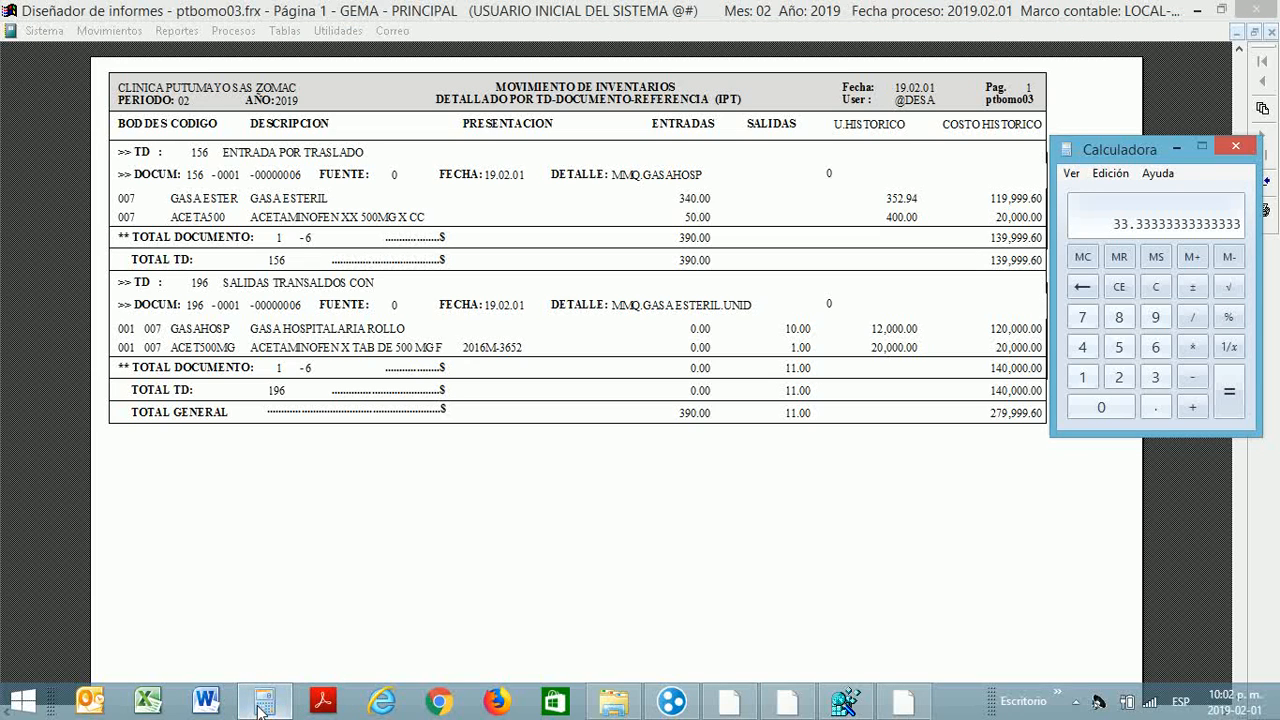
key("Escape")
type("340")
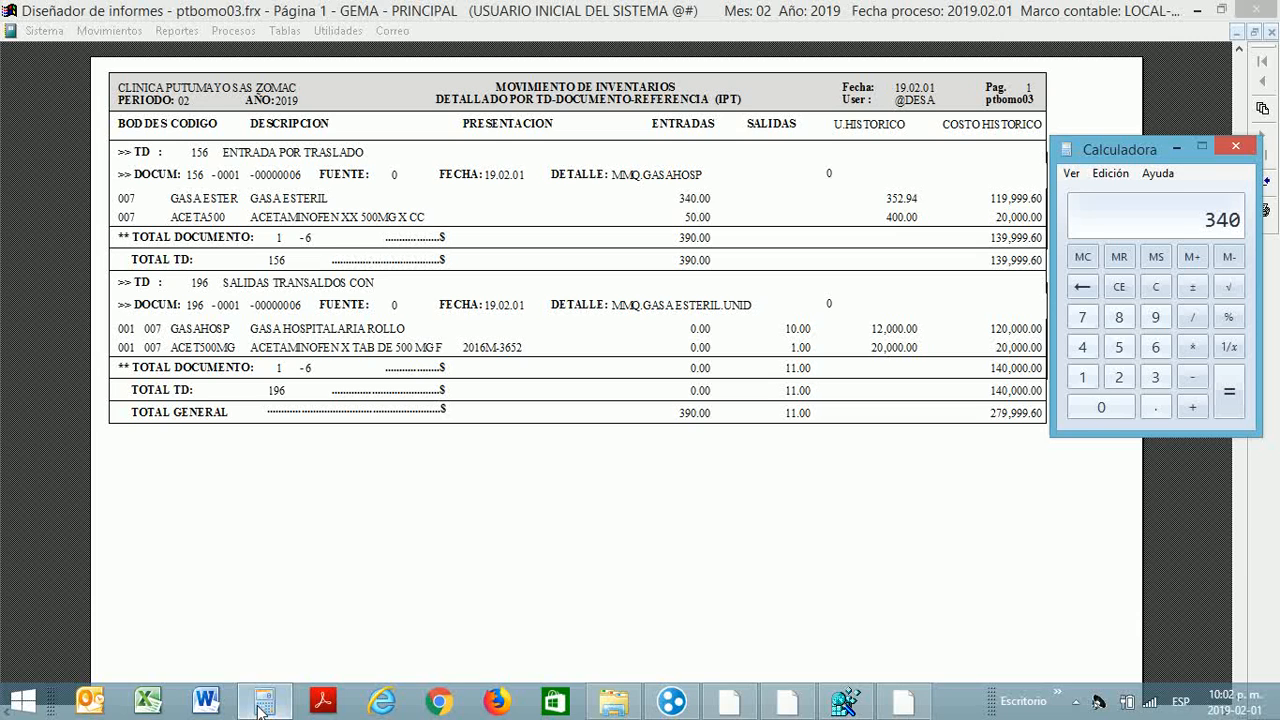
type(" * 352.94")
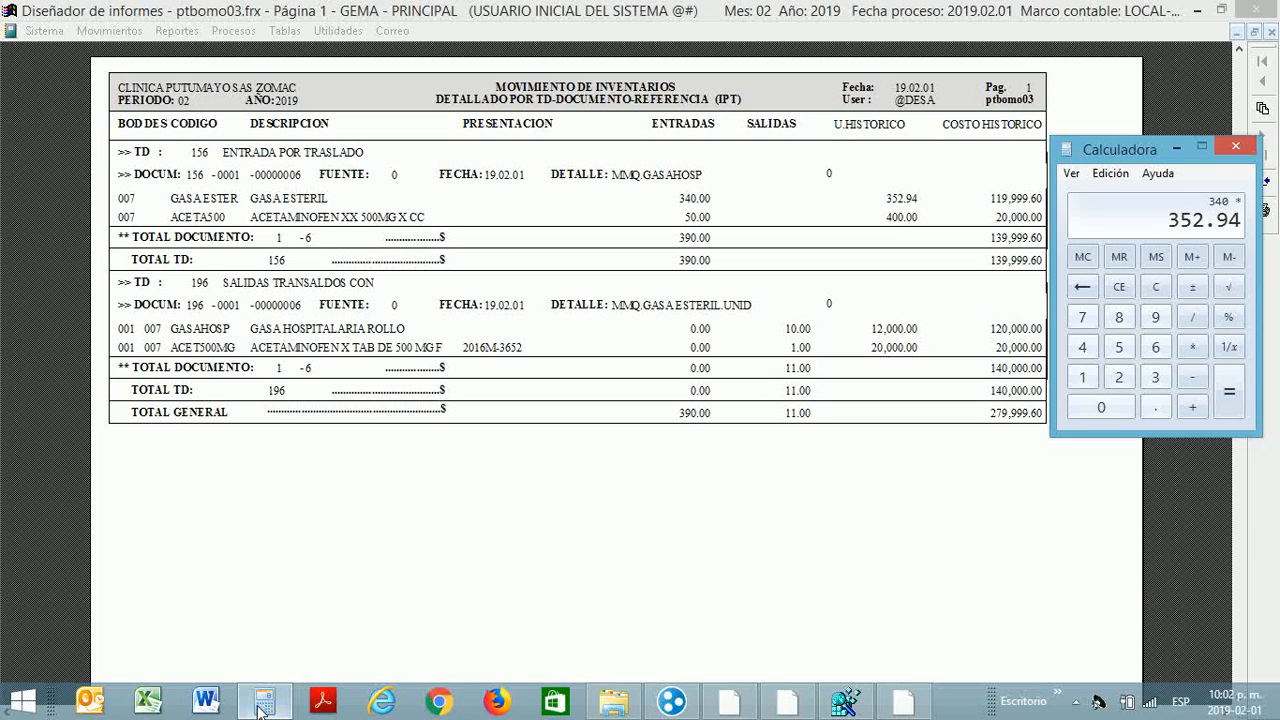
key("Return")
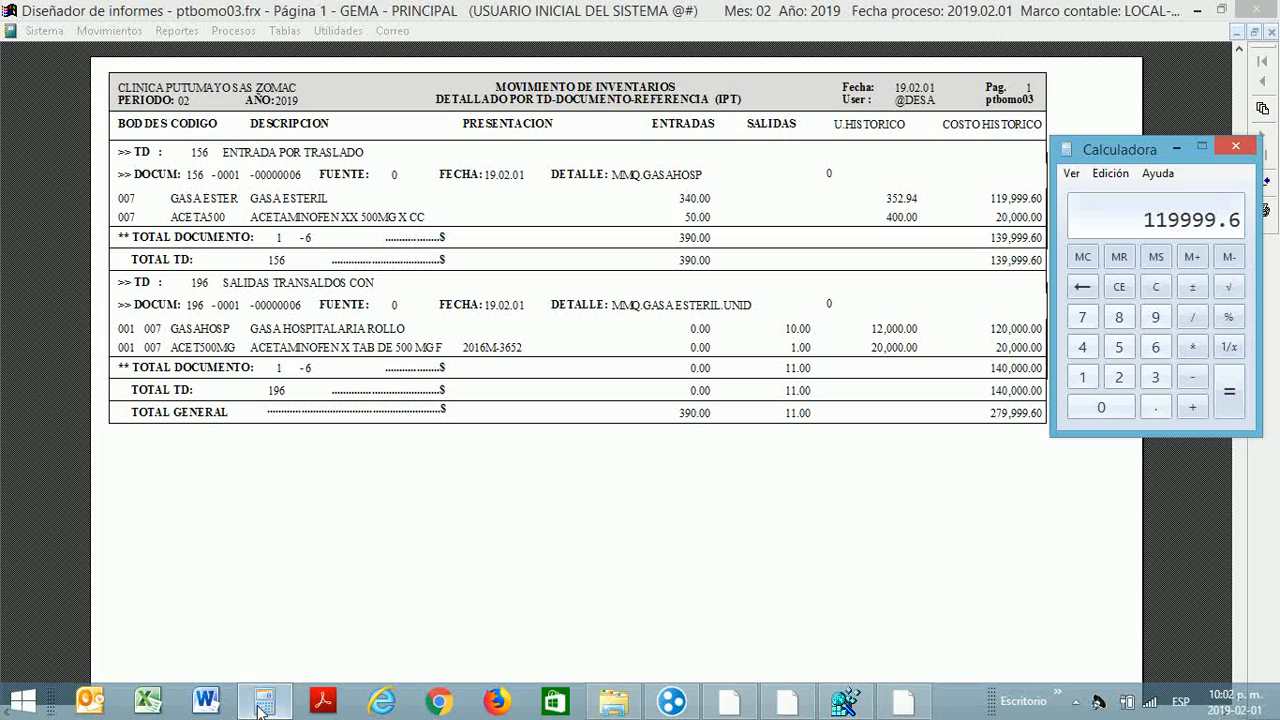
key("Escape")
type("120000")
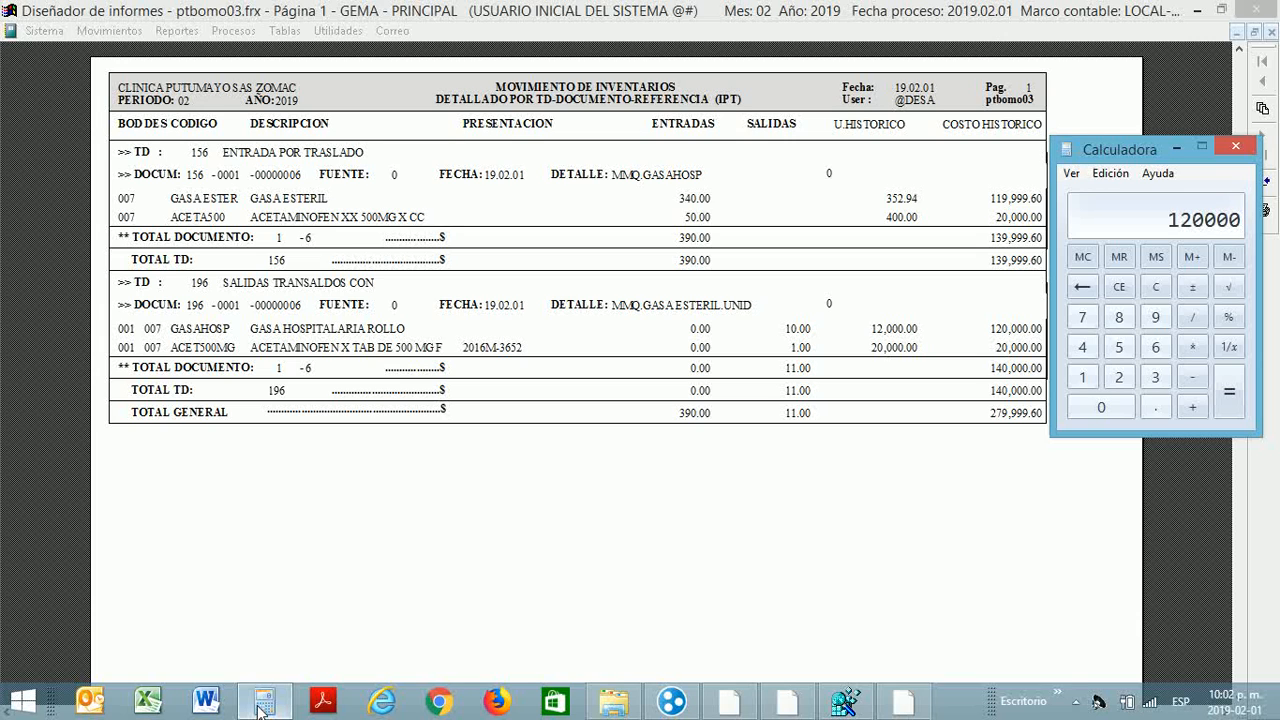
key("slash")
type("340")
key("Return")
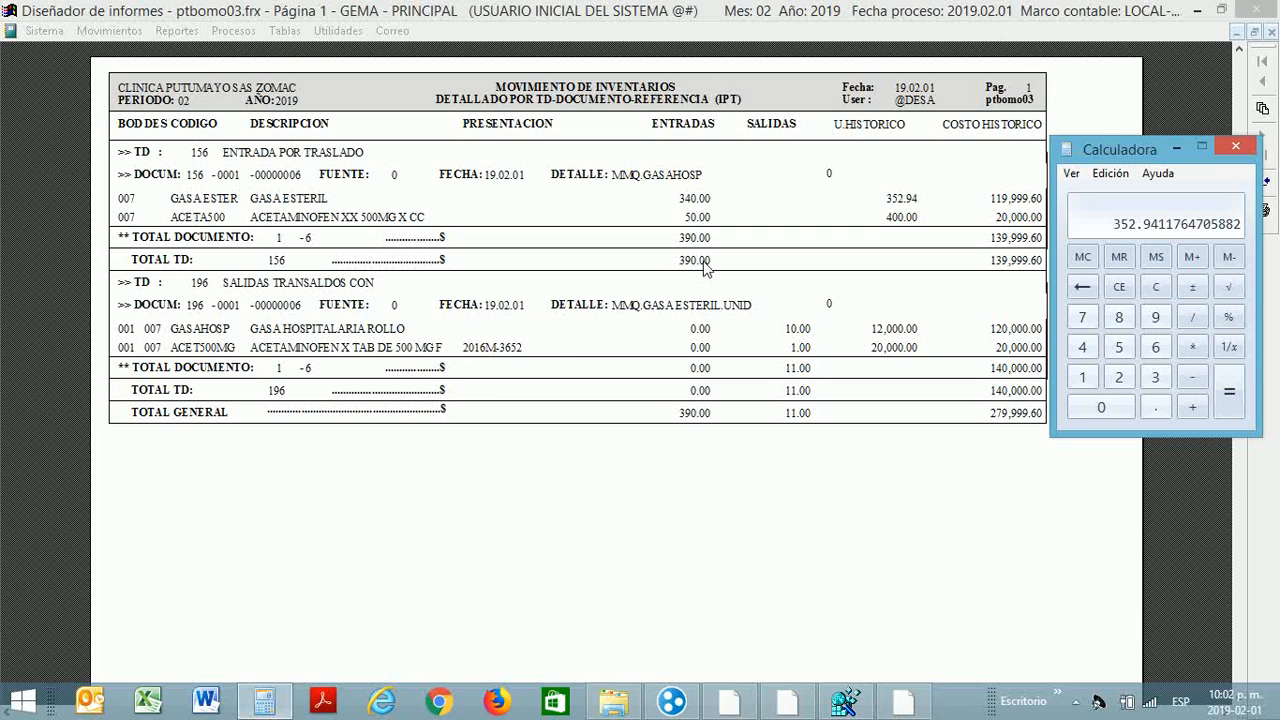
Step: Compute 20000 ÷ 50 in the calculator, then close it
key("Escape")
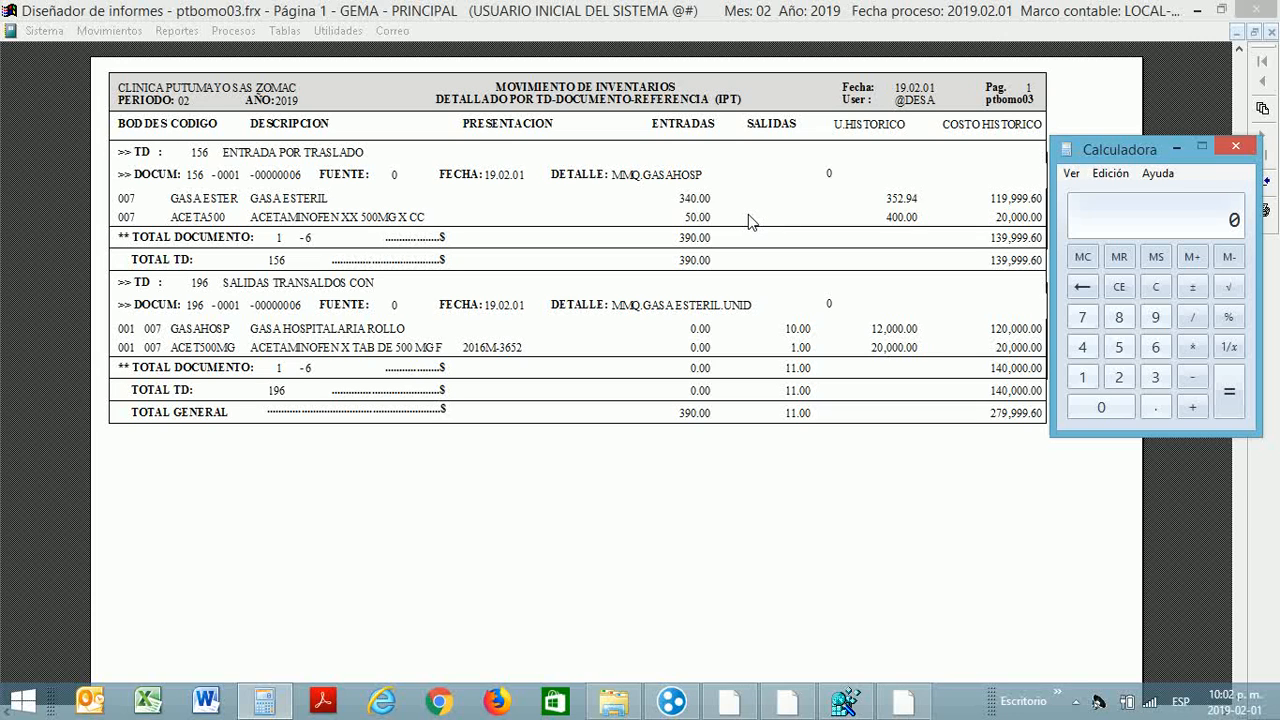
type("50")
key("Escape")
type("20000 / 4")
key("BackSpace")
type("50")
key("Return")
left_click(1239, 149)
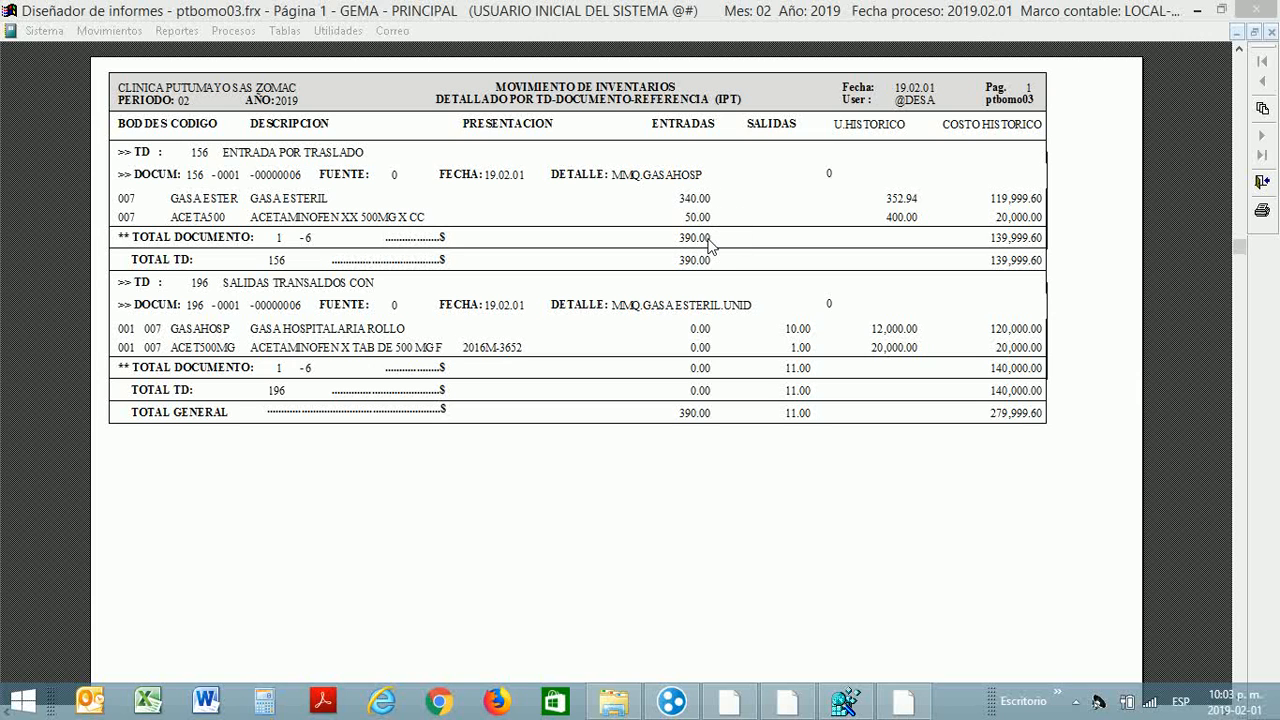
Step: Close the report preview and the search assistant, returning to the main menus
key("Escape")
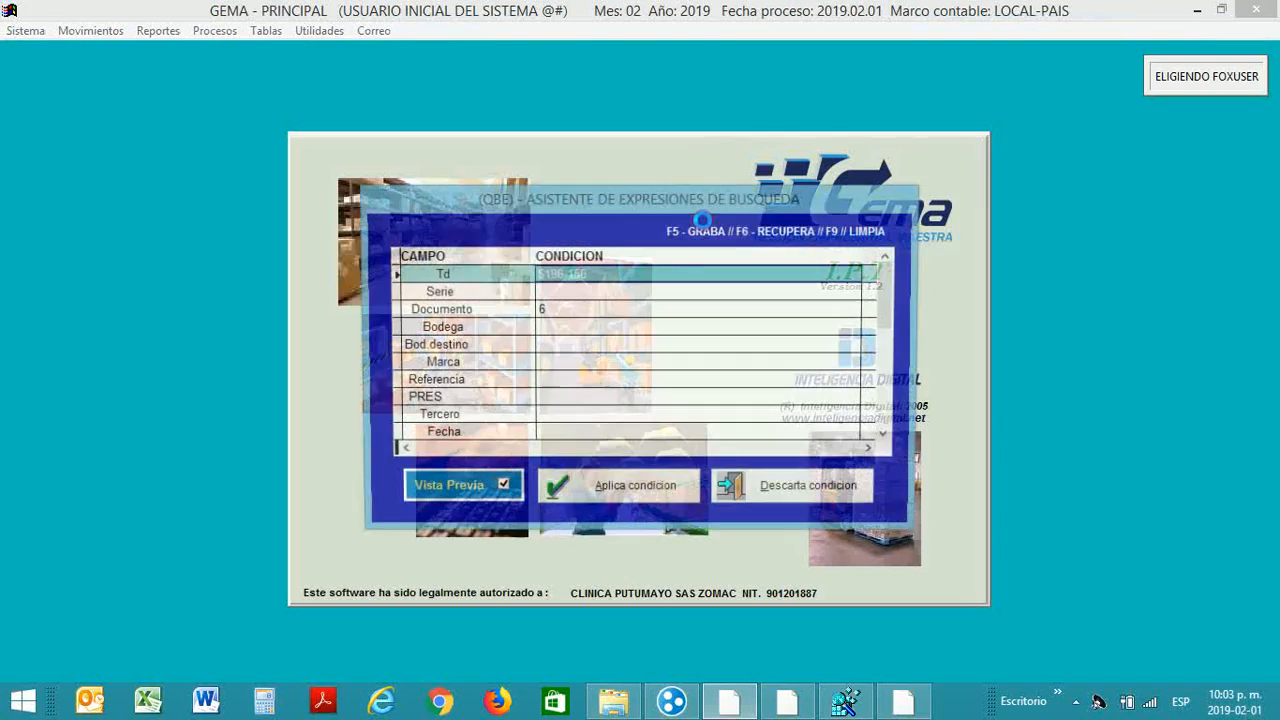
key("Escape")
key("alt")
key("Right")
key("Down")
key("Down")
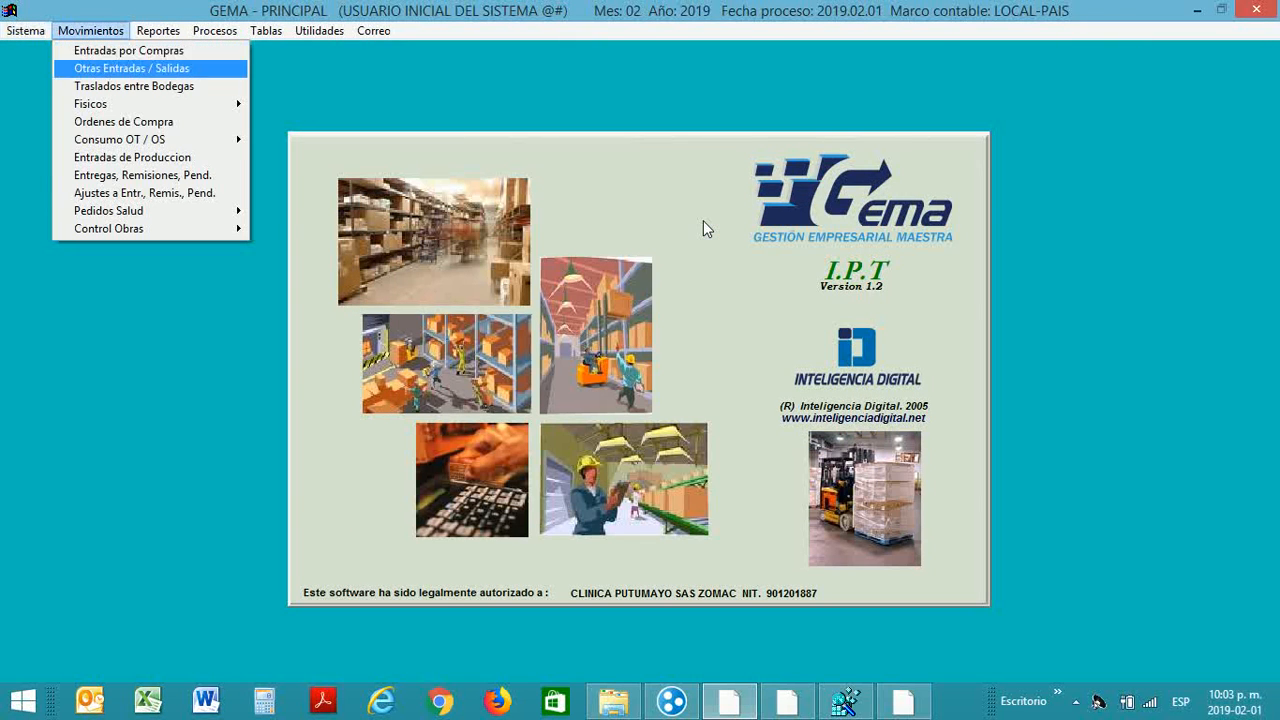
key("Down")
key("Down")
key("Down")
key("Down")
key("Down")
key("Down")
key("Down")
key("Down")
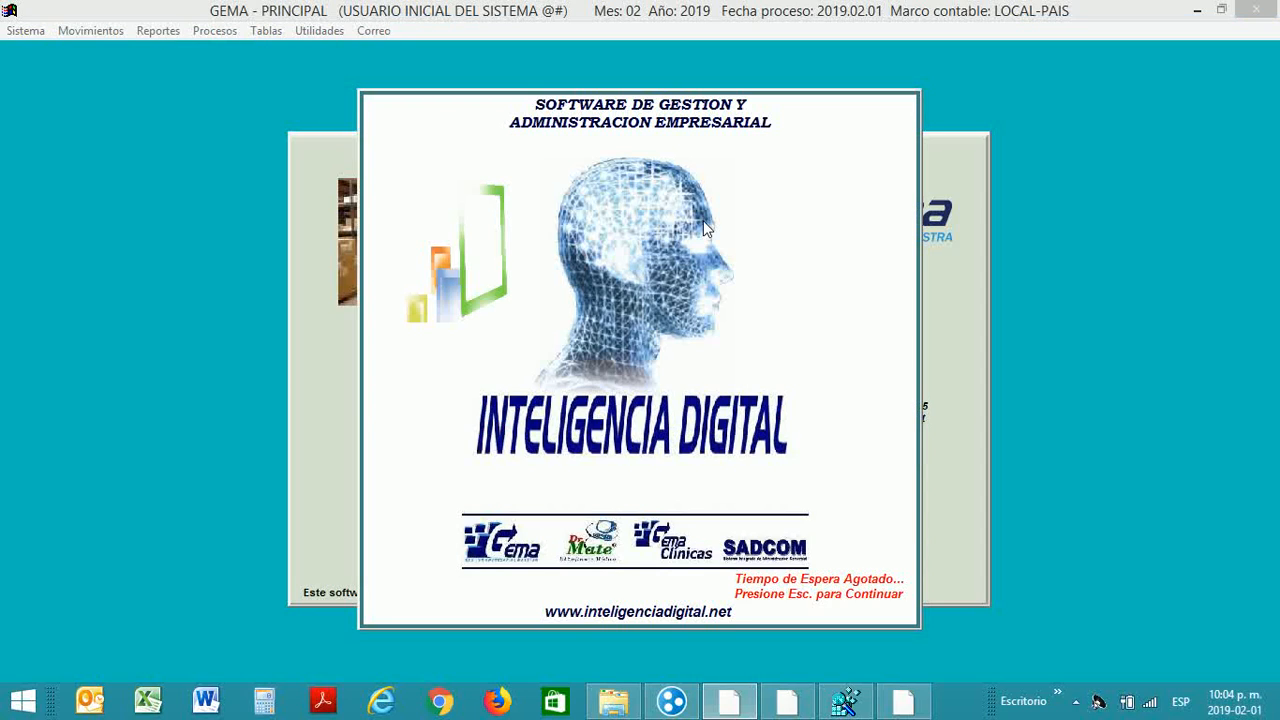
Step: Dismiss the timeout splash and open the Movimientos > Pedidos Salud submenu
key("Escape")
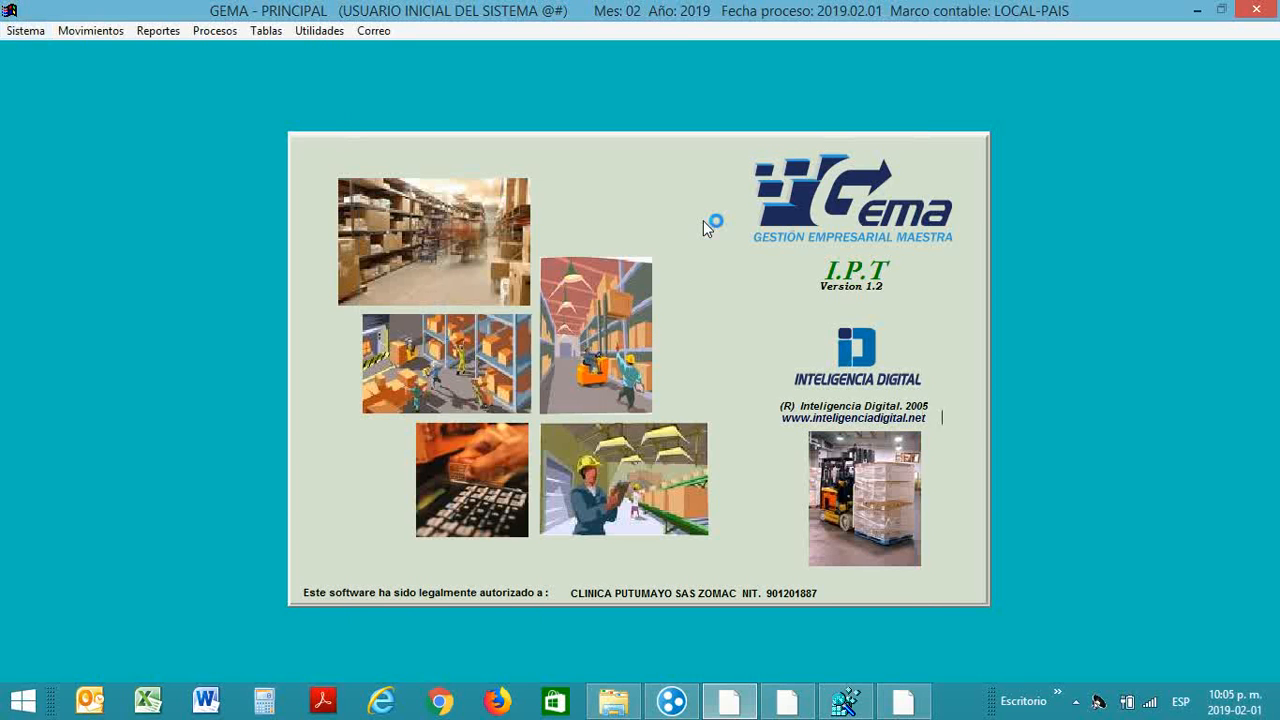
key("Down")
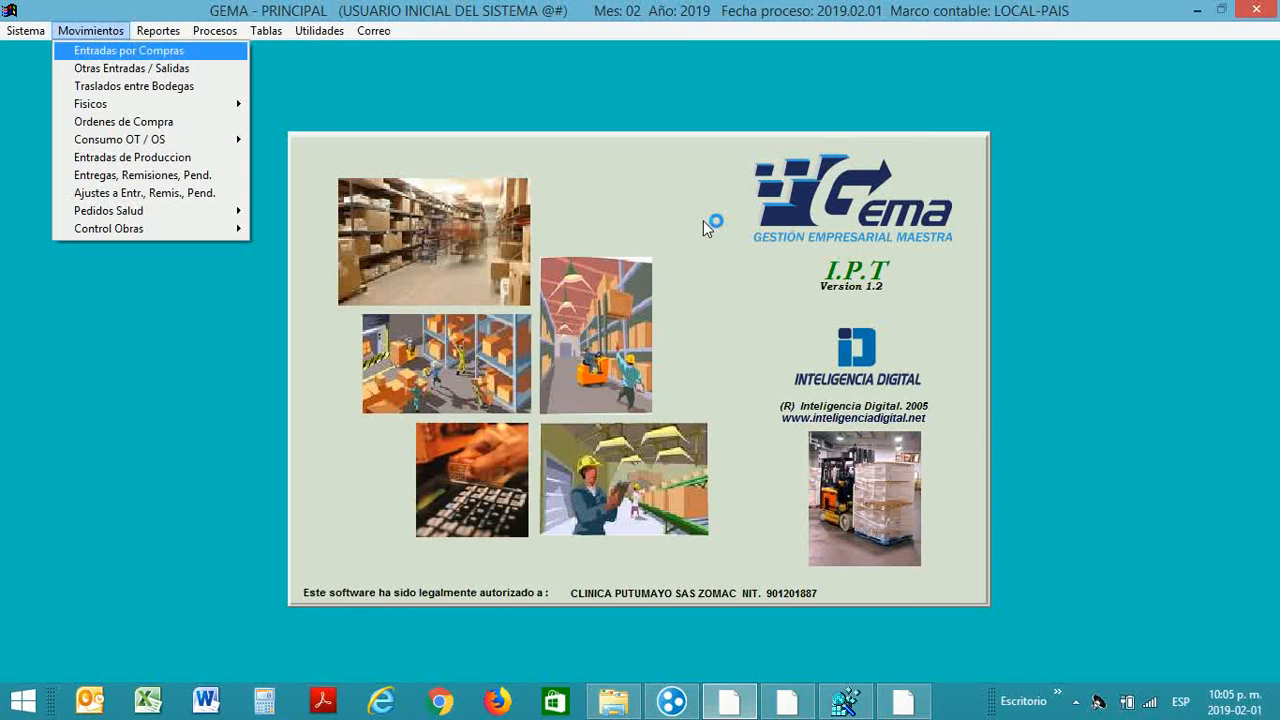
key("Down")
key("Down")
key("Down")
key("Down")
key("Down")
key("Down")
key("Down")
key("Down")
key("Down")
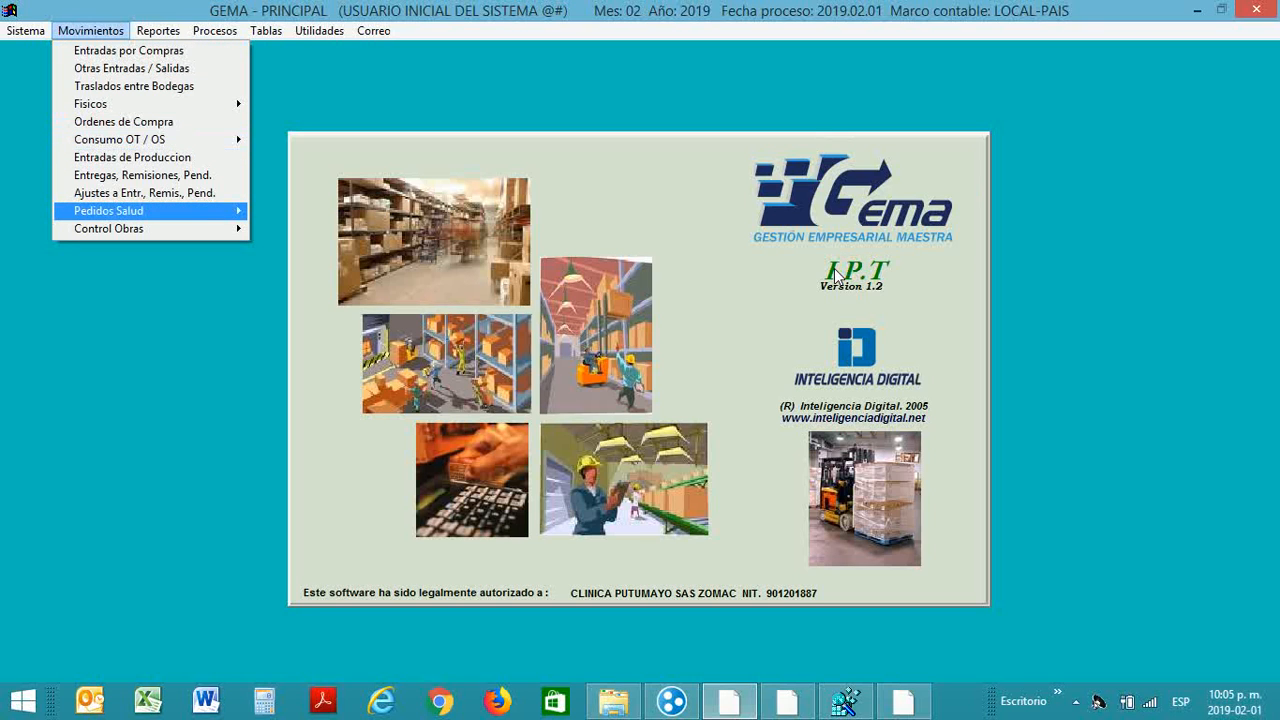
key("Up")
key("Up")
key("Down")
key("Down")
key("Right")
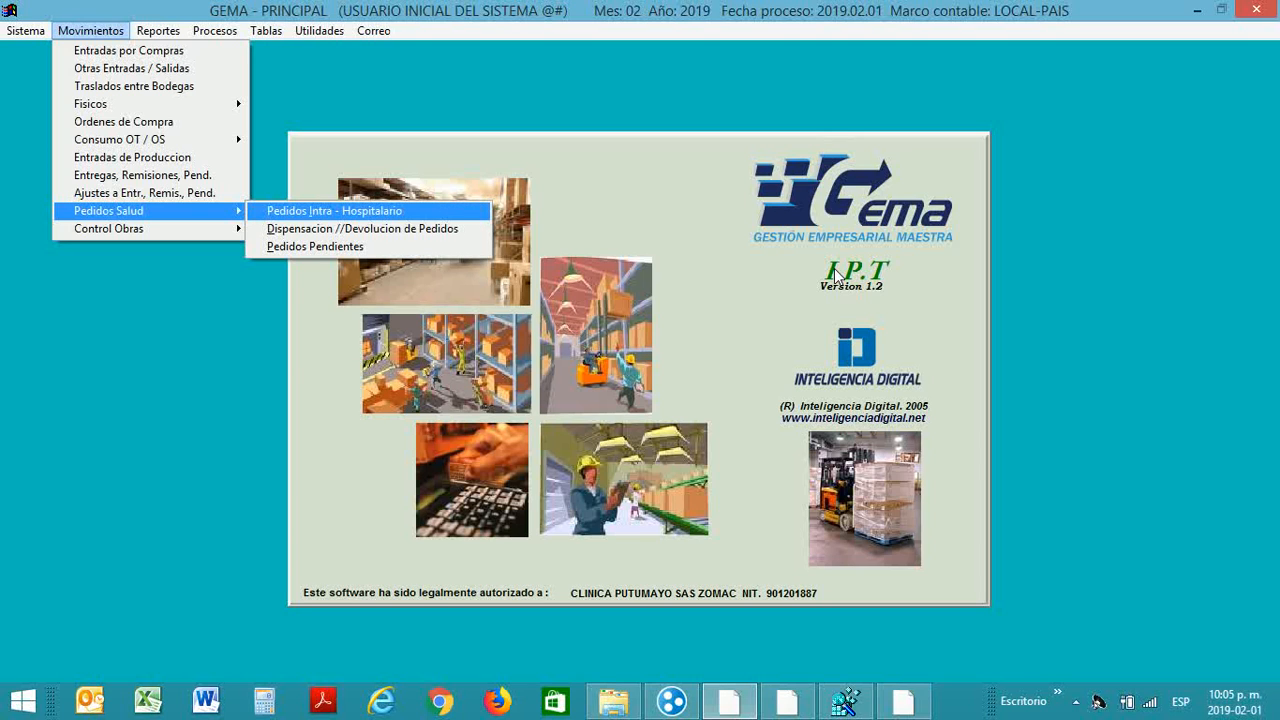
Step: Open Pedidos Intra-Hospitalario to review order 2's acetaminophen lines, then exit the form
key("Return")
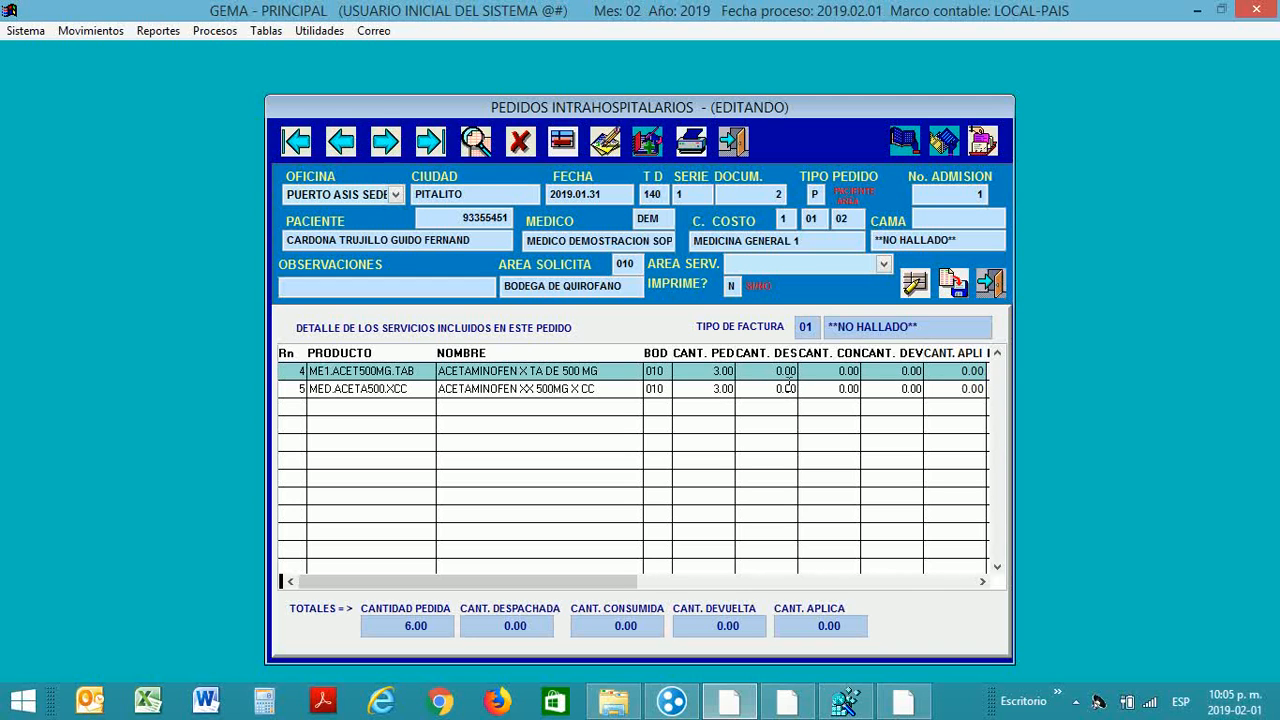
key("Escape")
key("Return")
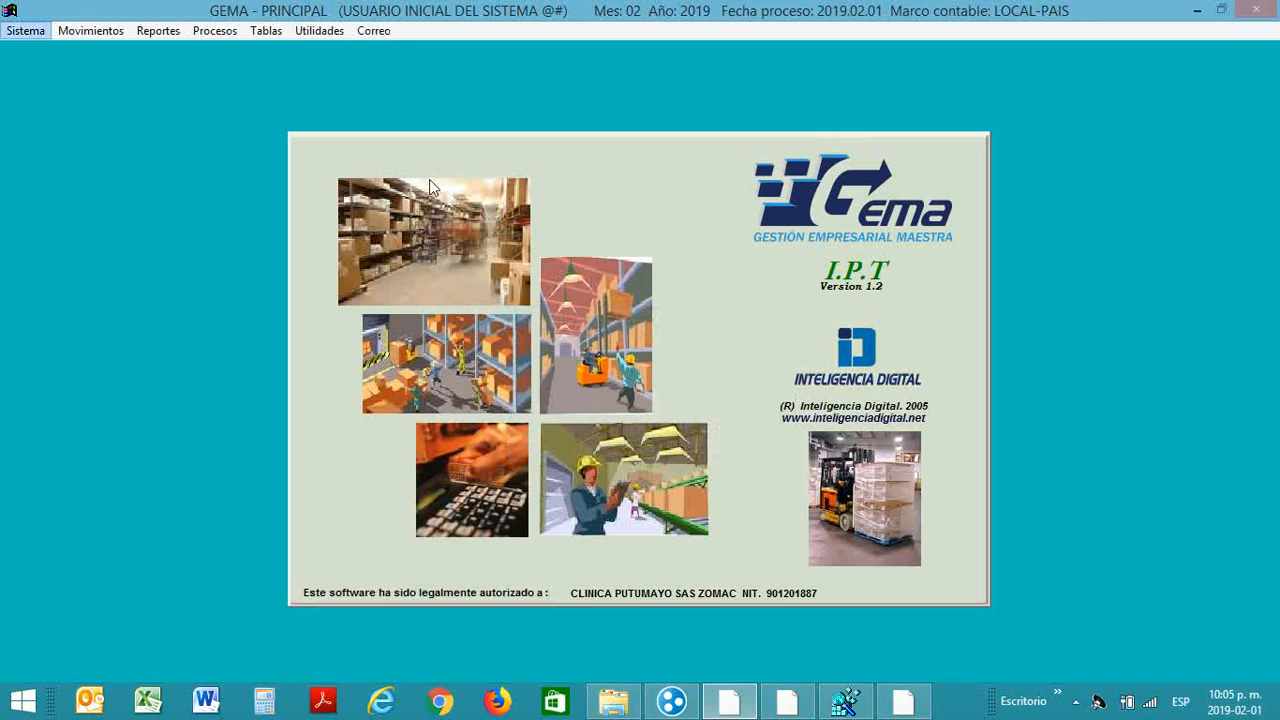
Step: Start a new blank record in Movimientos > Pedidos Salud > Dispensacion/Devolucion de Pedidos
left_click(90, 31)
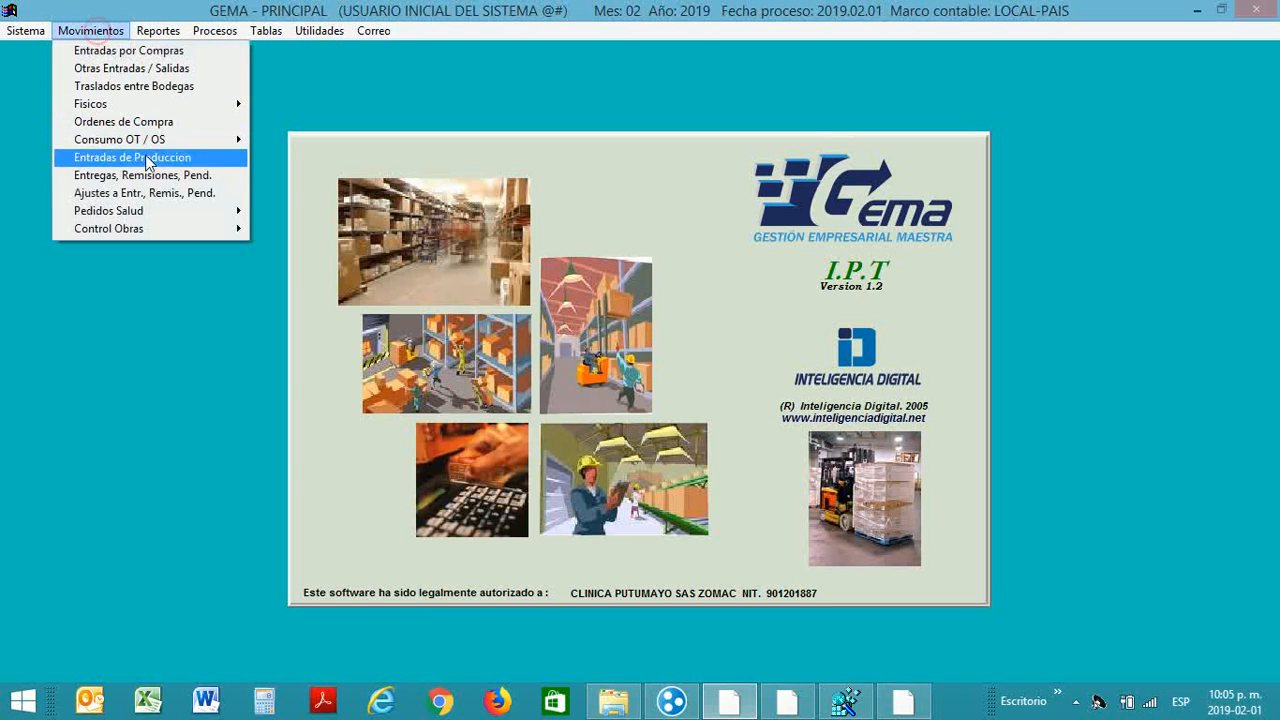
mouse_move(155, 214)
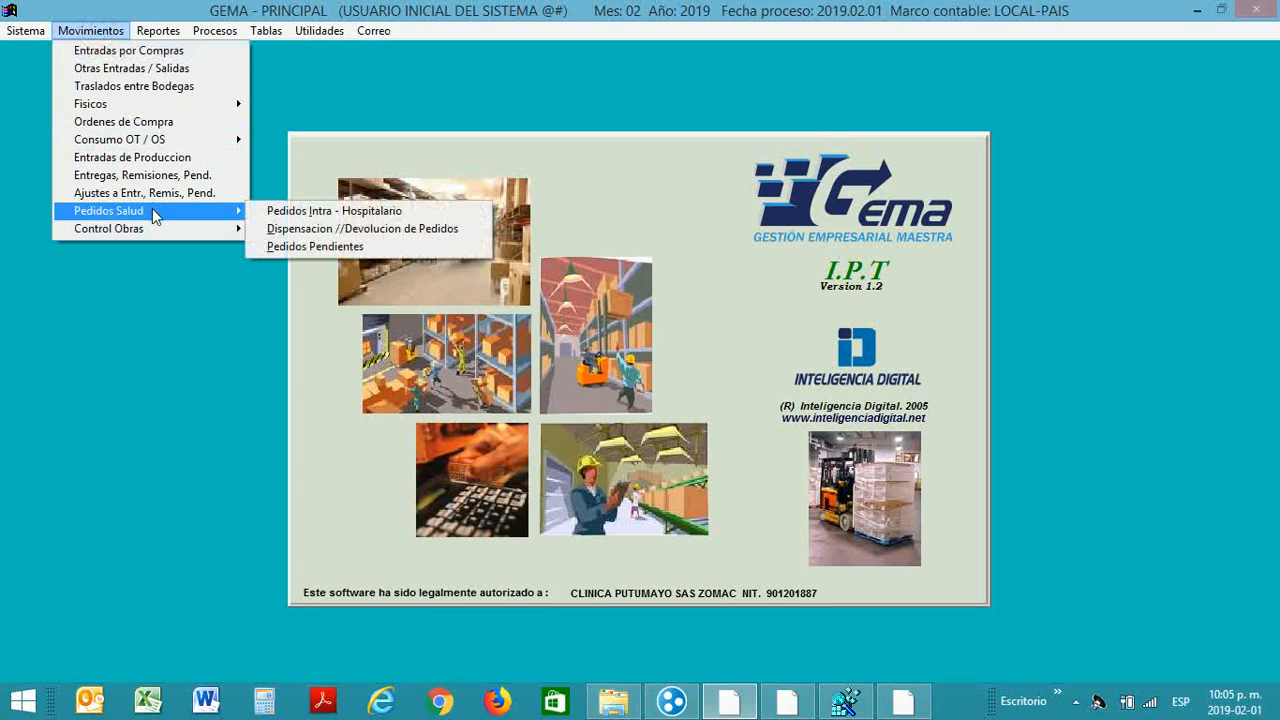
left_click(288, 230)
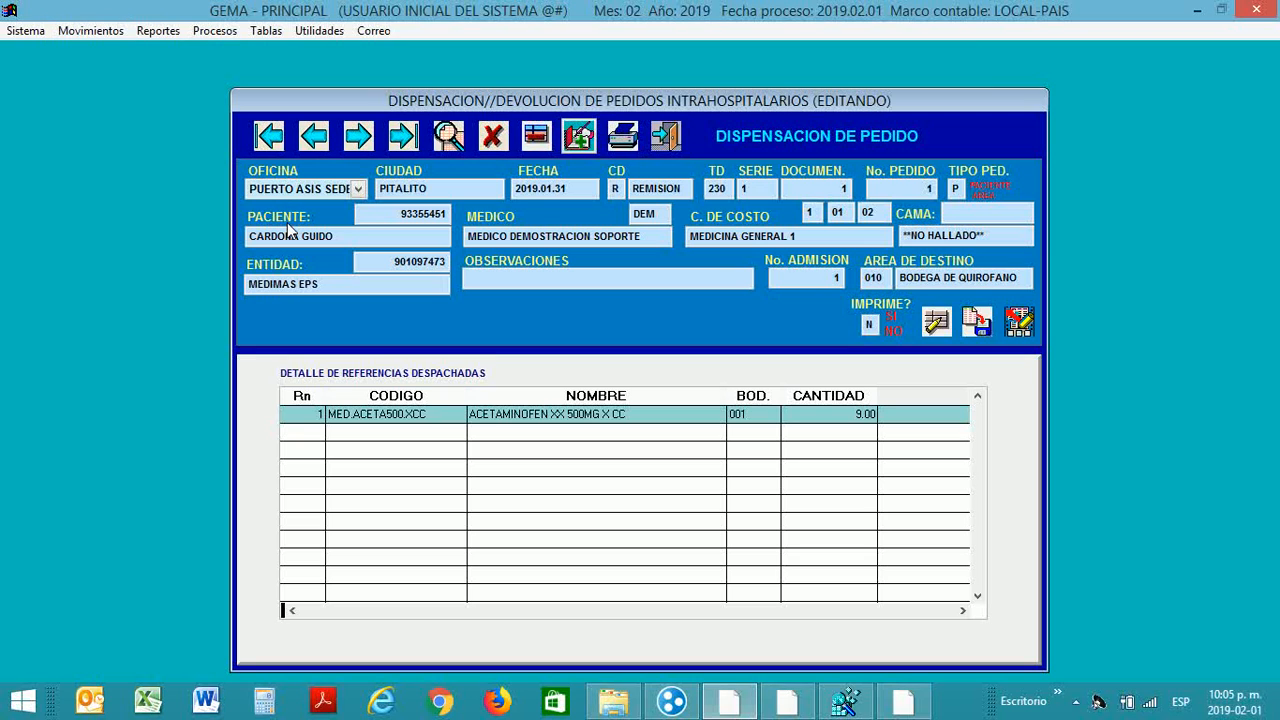
left_click(580, 140)
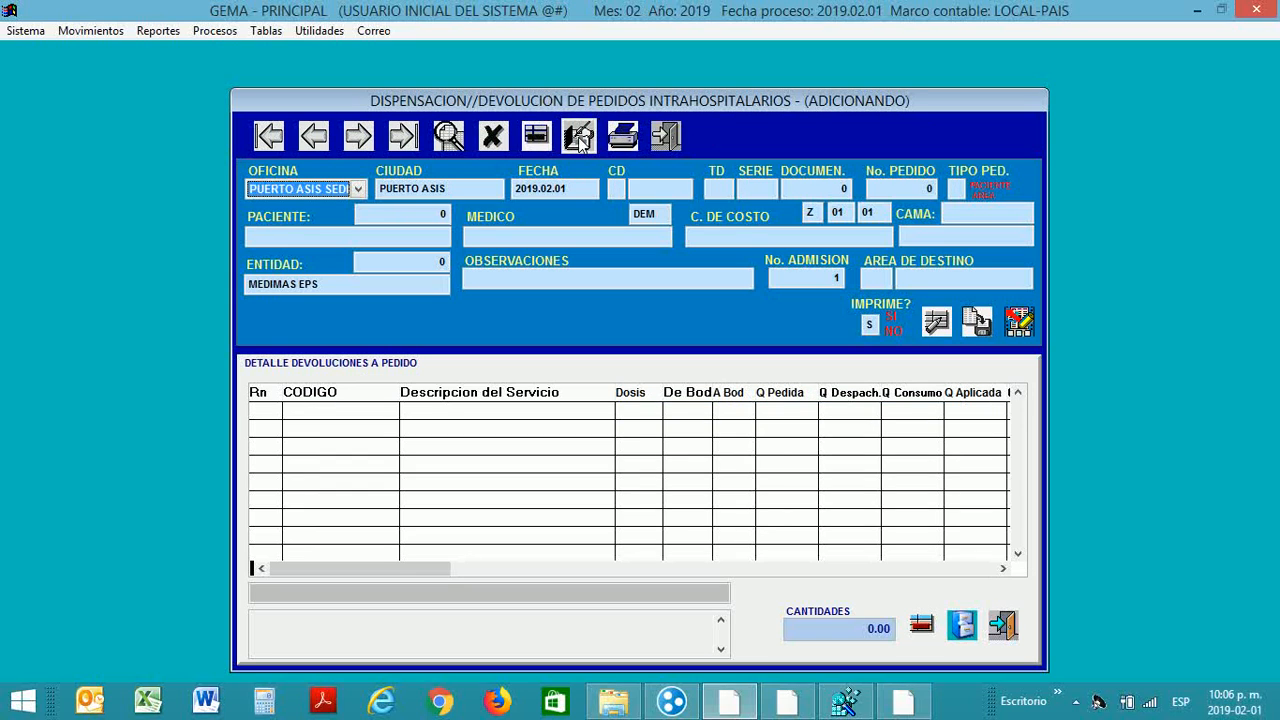
Step: Set the movement class to R for a remission dispensation
key("Return")
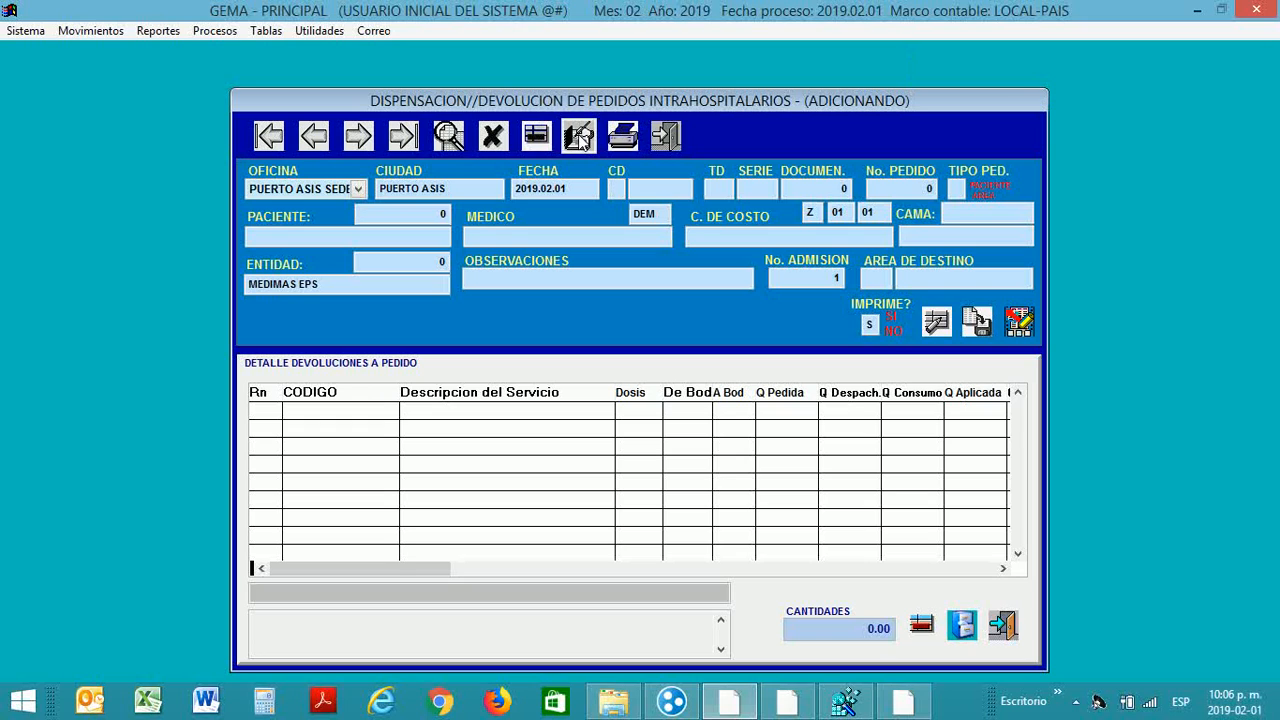
type("R")
key("Return")
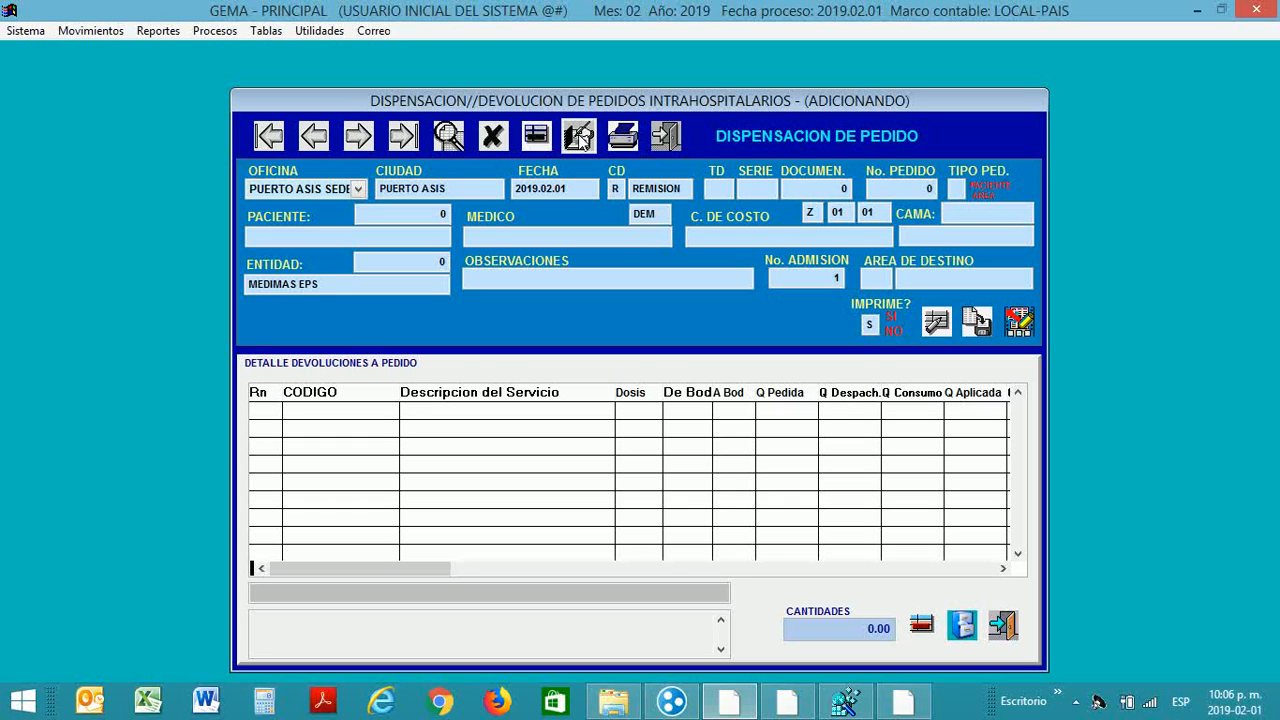
Step: Choose document type 230 REMISION A PEDIDO with series 1, generating document number 2
key("Return")
key("Down")
key("Down")
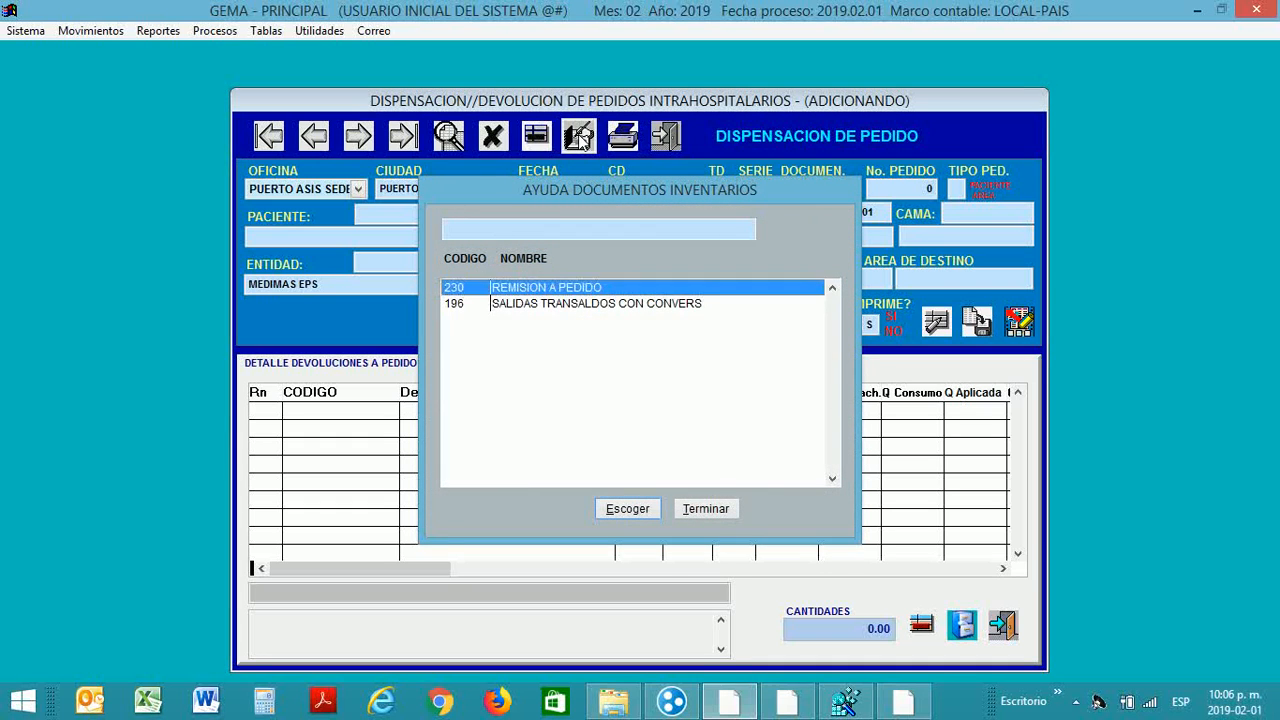
key("Up")
key("Down")
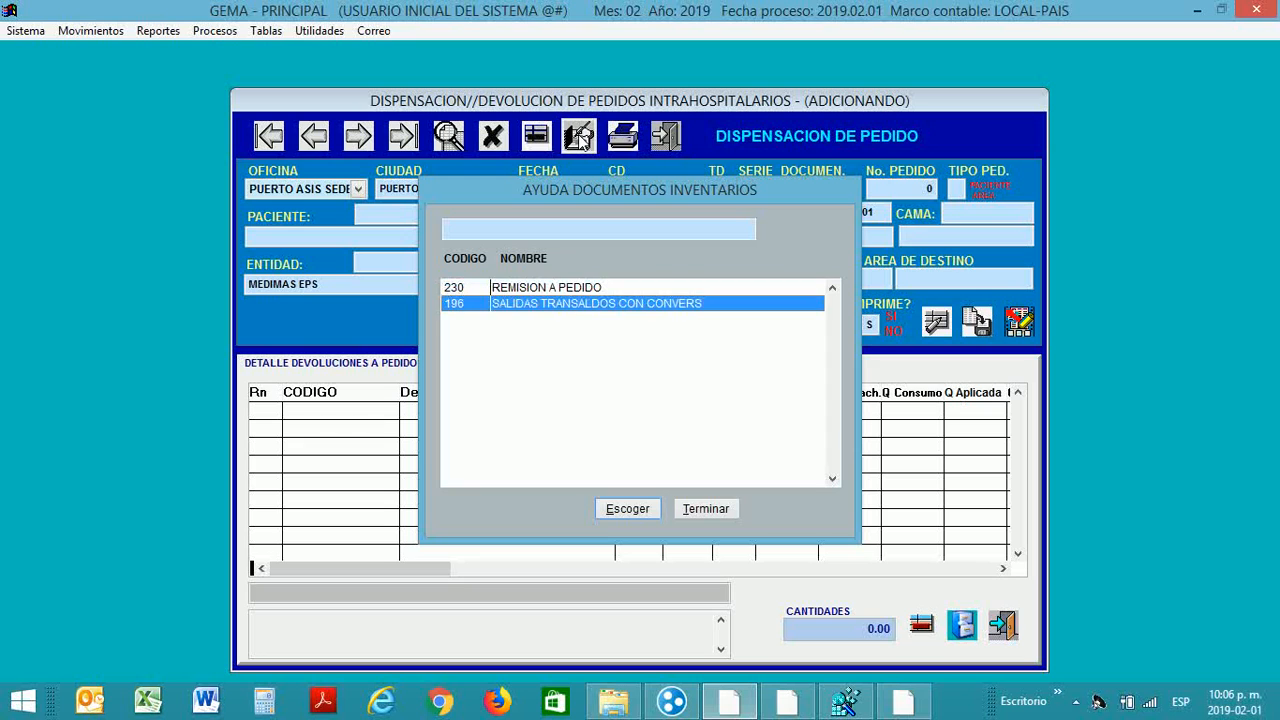
key("Up")
key("Down")
key("Up")
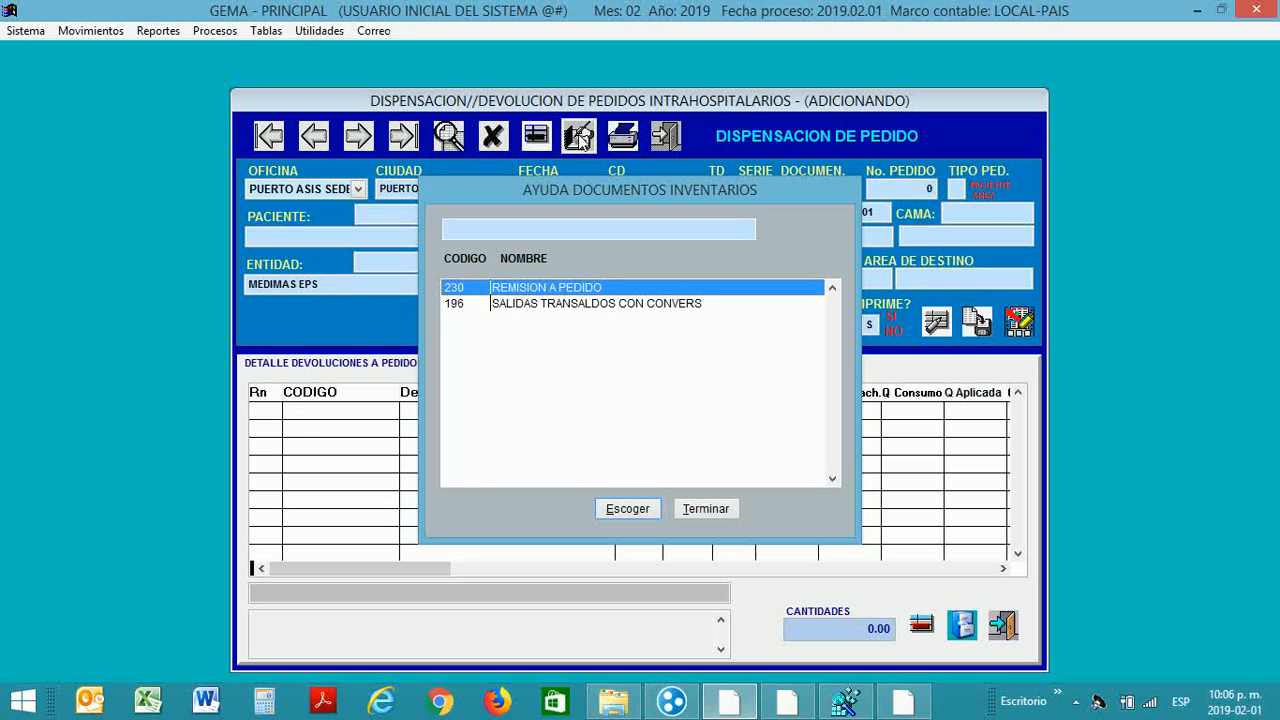
key("Down")
key("Up")
key("Down")
key("Up")
key("Down")
key("Up")
key("Return")
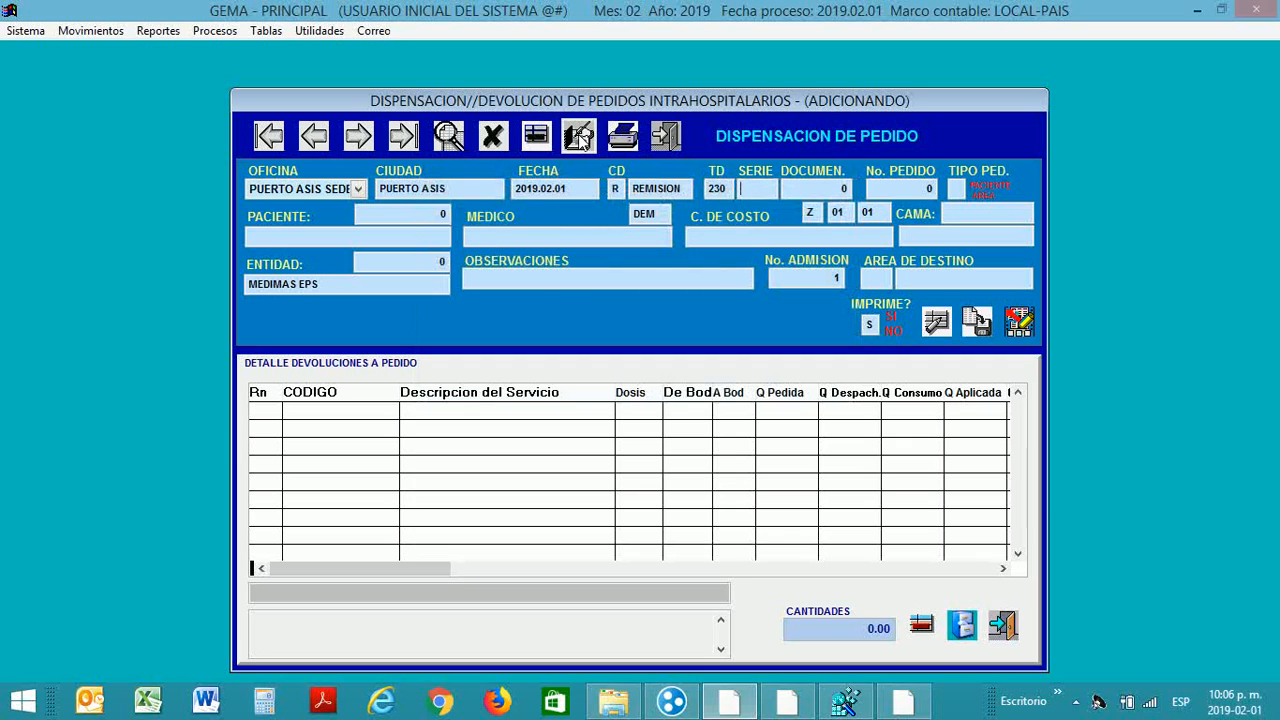
type("1")
key("Return")
Step: Search the pending orders filtered by the patient's ID number
left_click(579, 137)
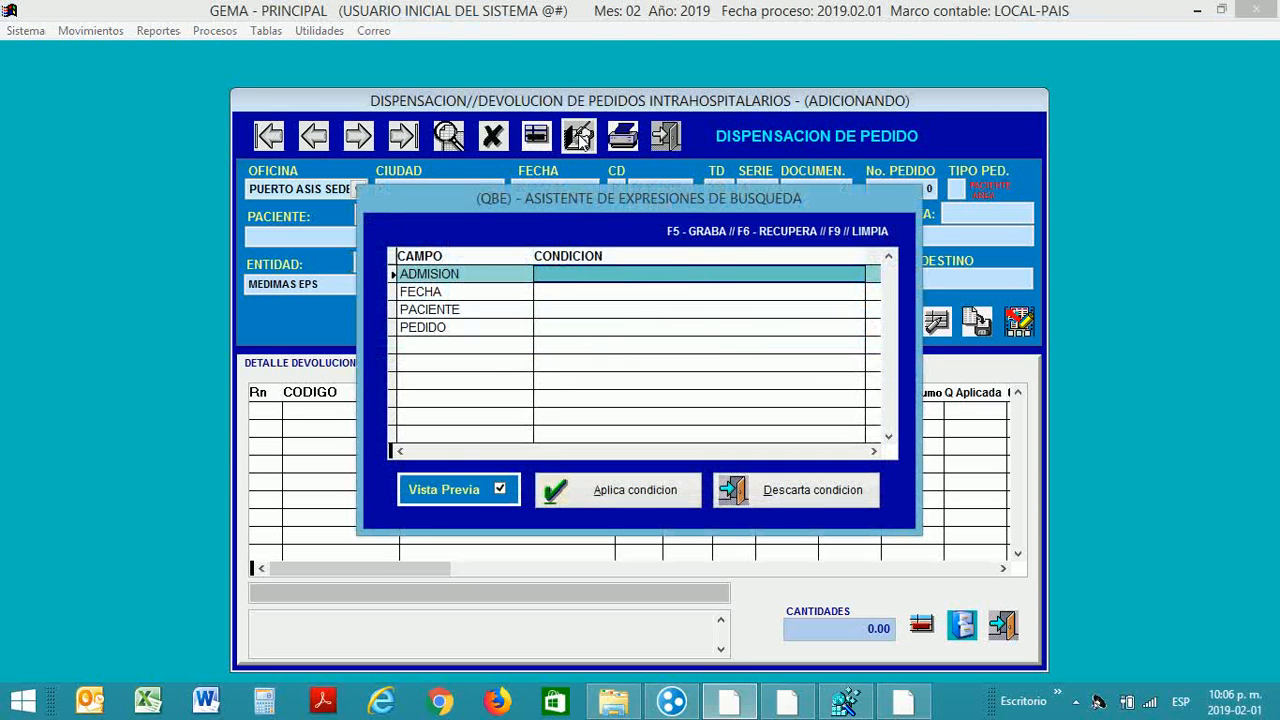
key("Down")
key("Down")
key("Tab")
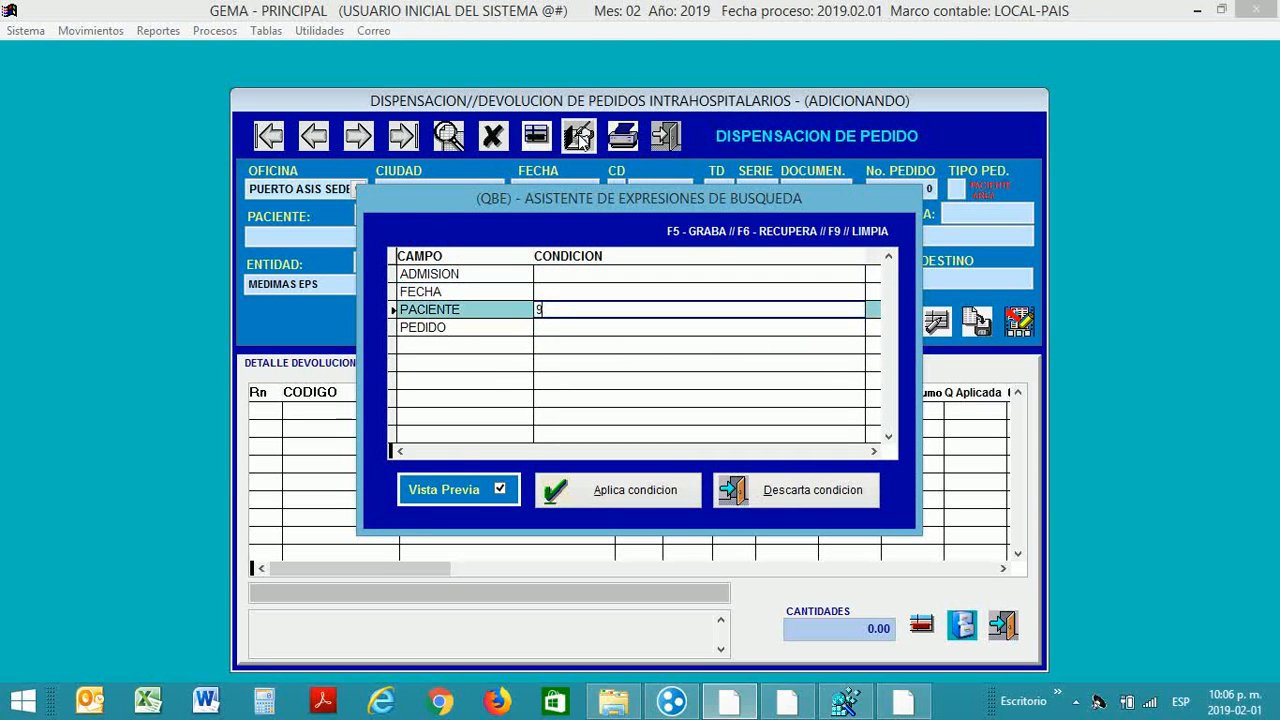
left_click(655, 490)
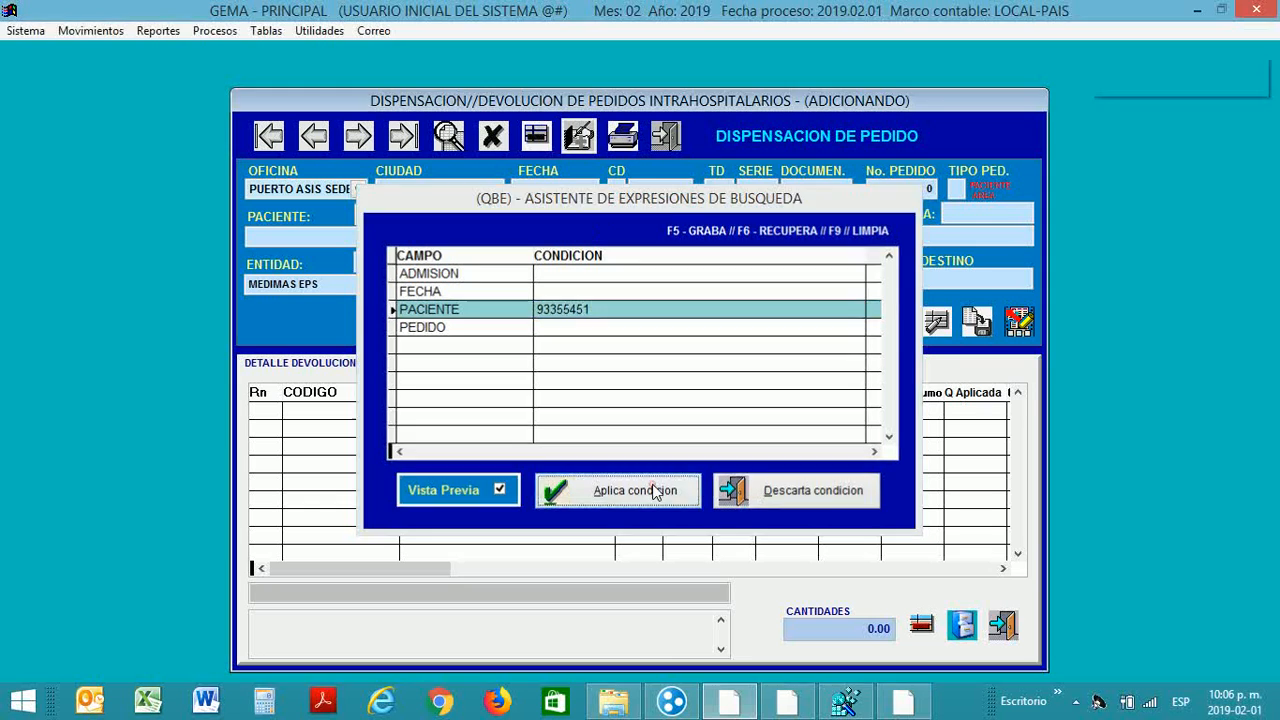
Step: Pick pending order 2, filling cost centre MEDICINA GENERAL 1 and destination 010 BODEGA DE QUIROFANO
key("Down")
key("Down")
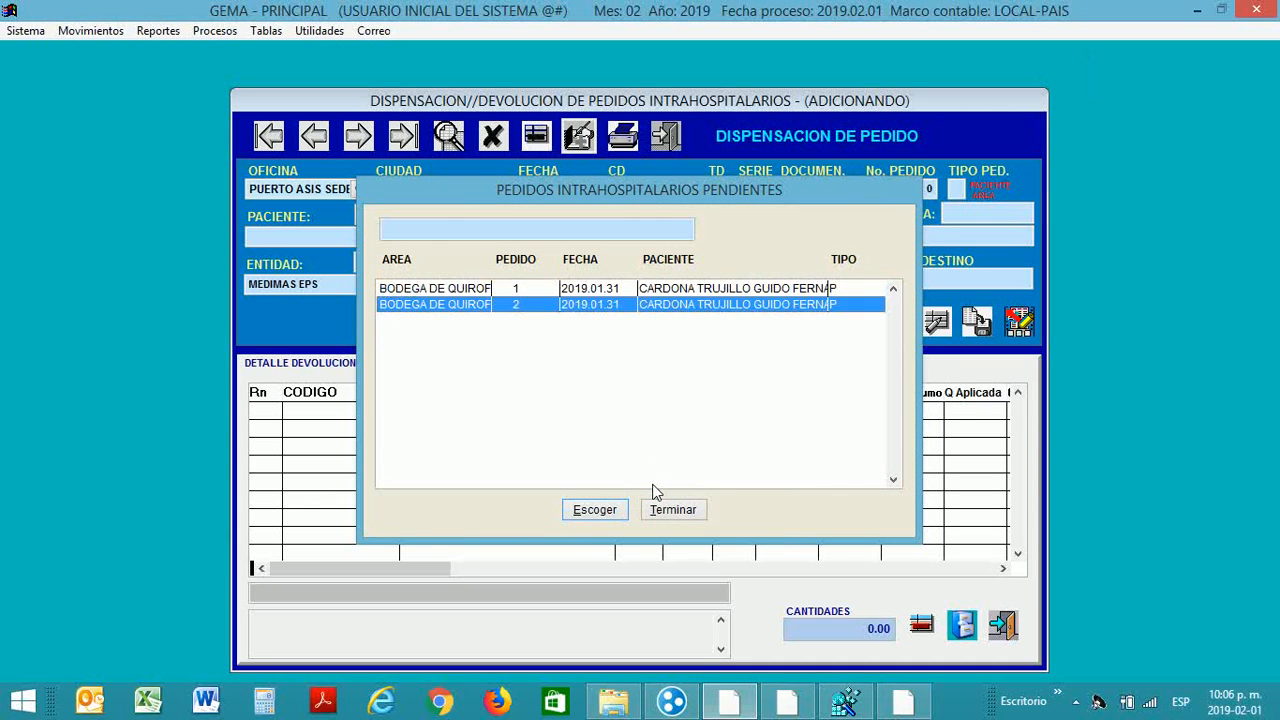
key("Up")
key("Down")
key("Up")
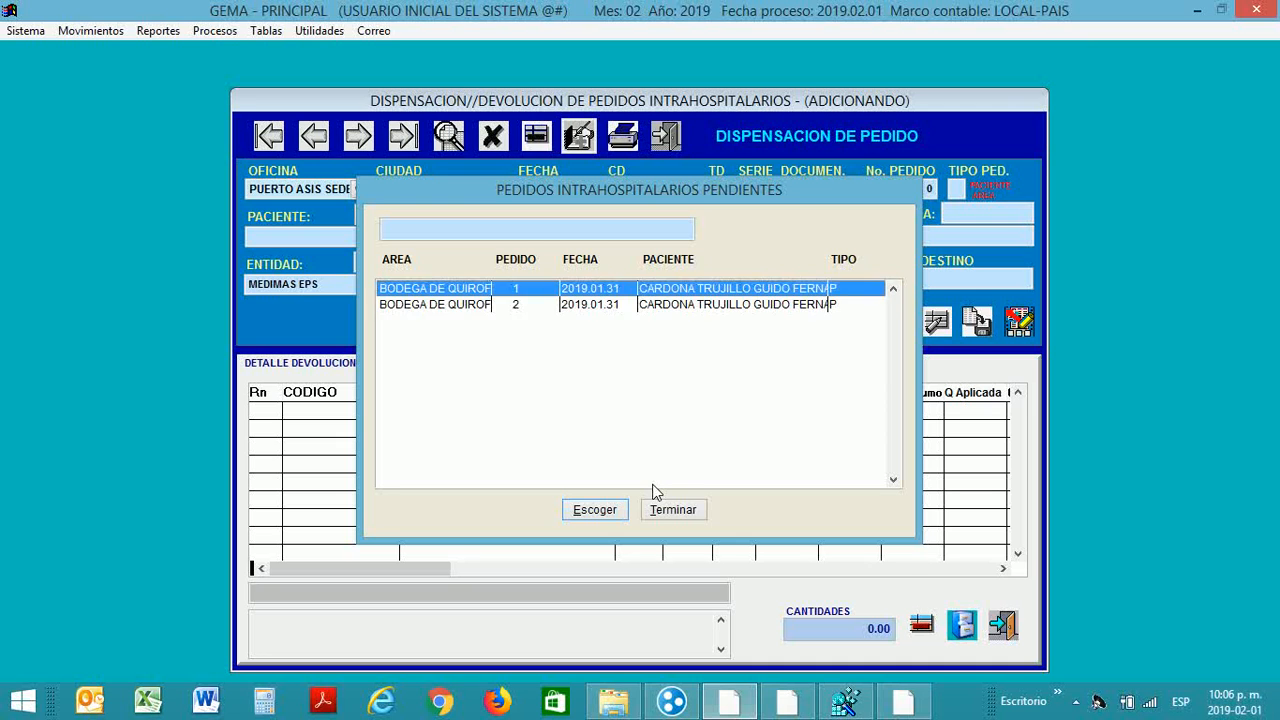
key("Down")
key("Up")
key("Down")
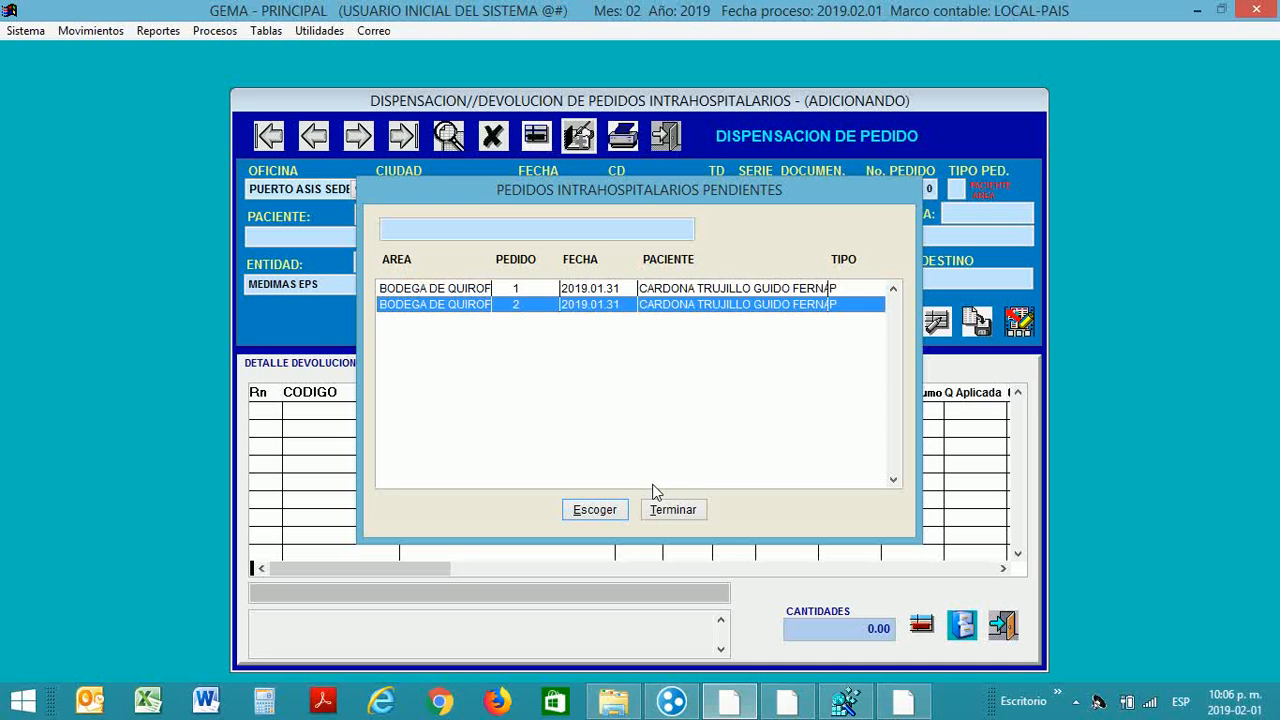
key("Return")
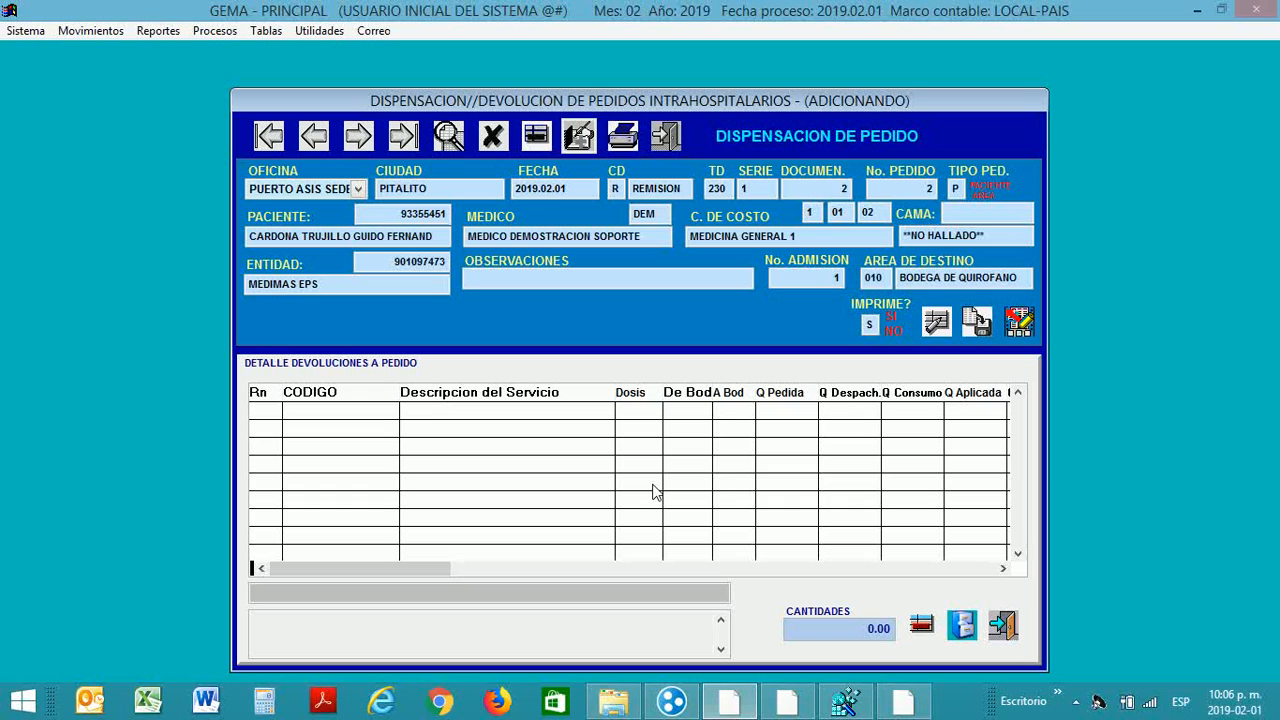
key("Return")
key("Return")
key("Return")
key("Return")
key("Return")
key("Return")
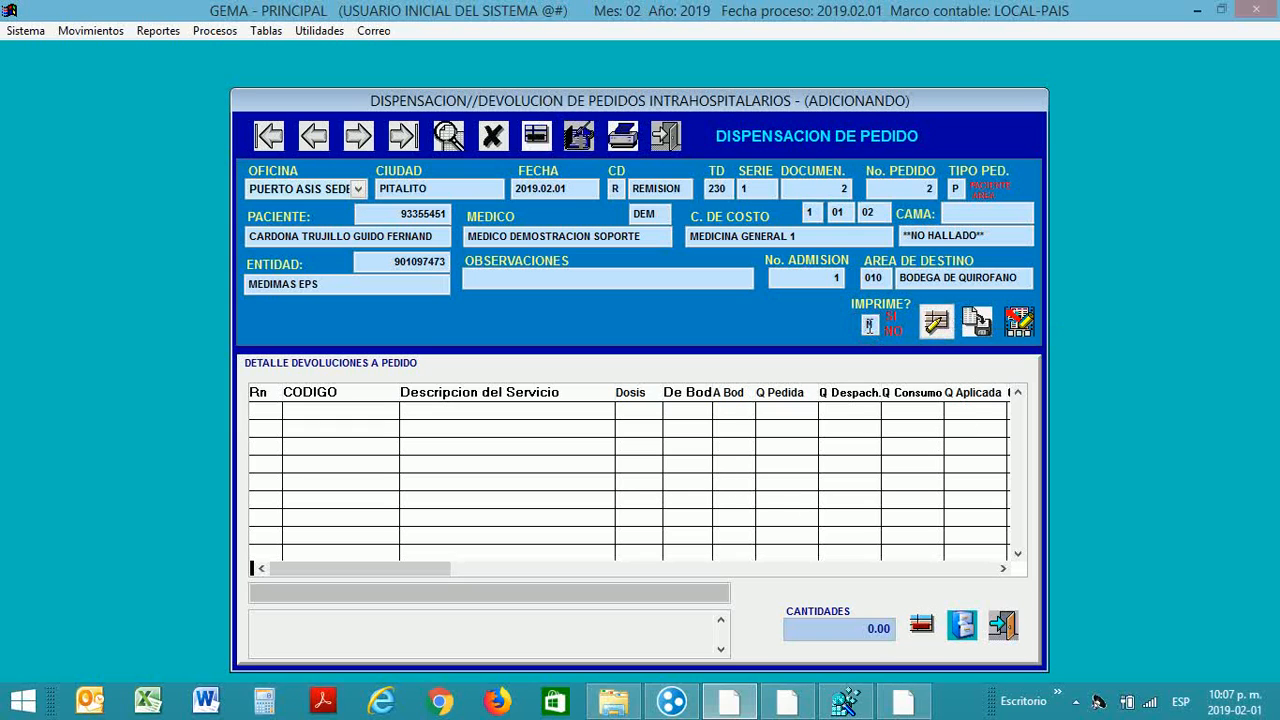
Step: Load the order's two acetaminophen lines of 3.00 each, re-entering warehouse 010 on row 1 as billable
left_click(937, 321)
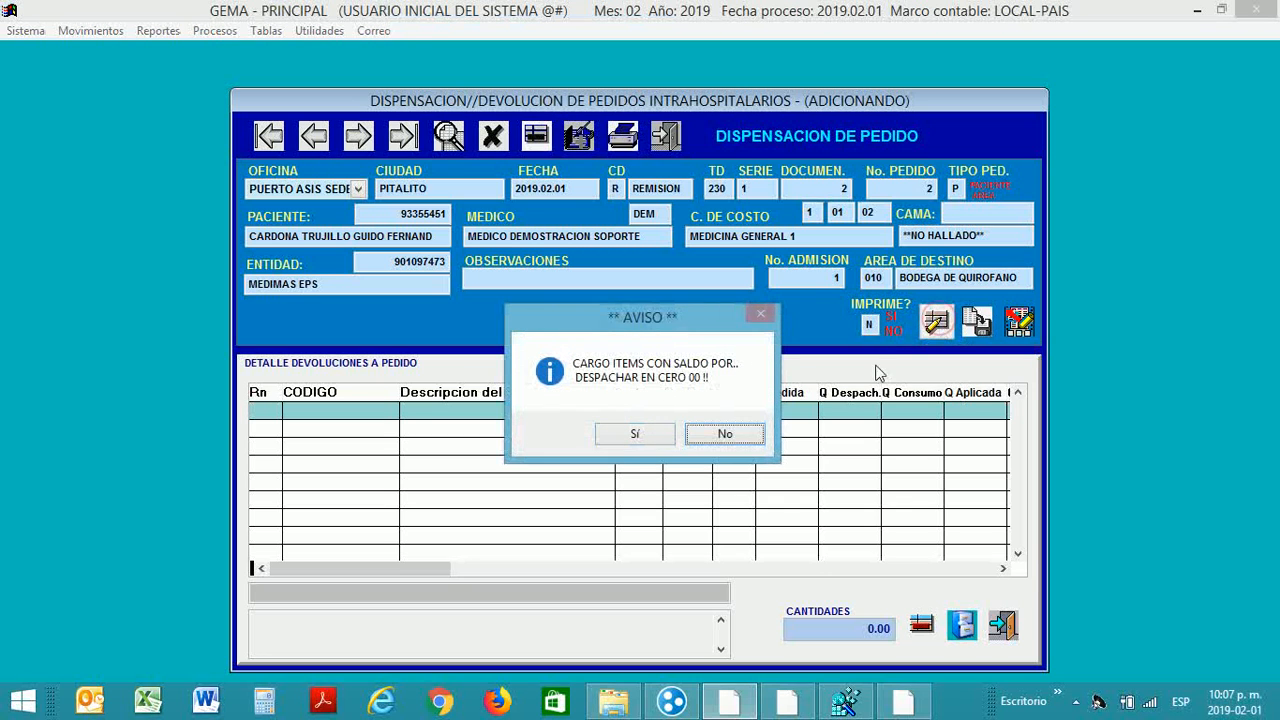
left_click(634, 433)
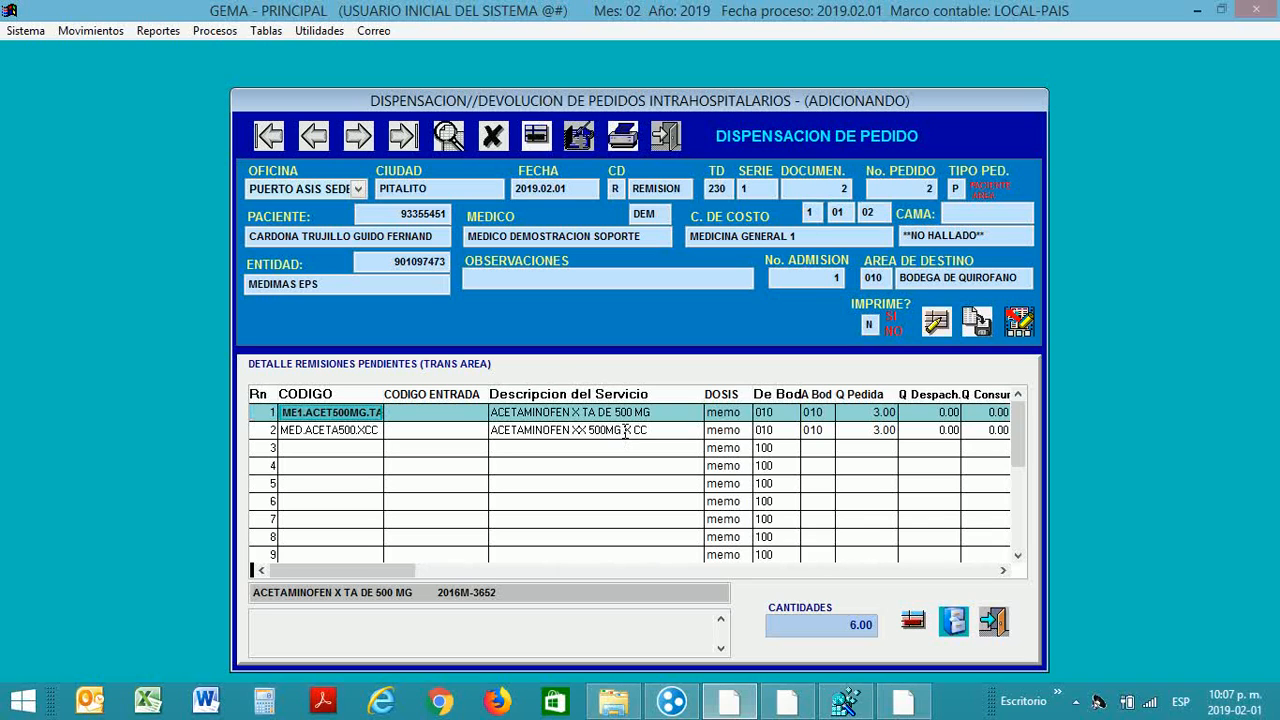
key("Return")
key("Return")
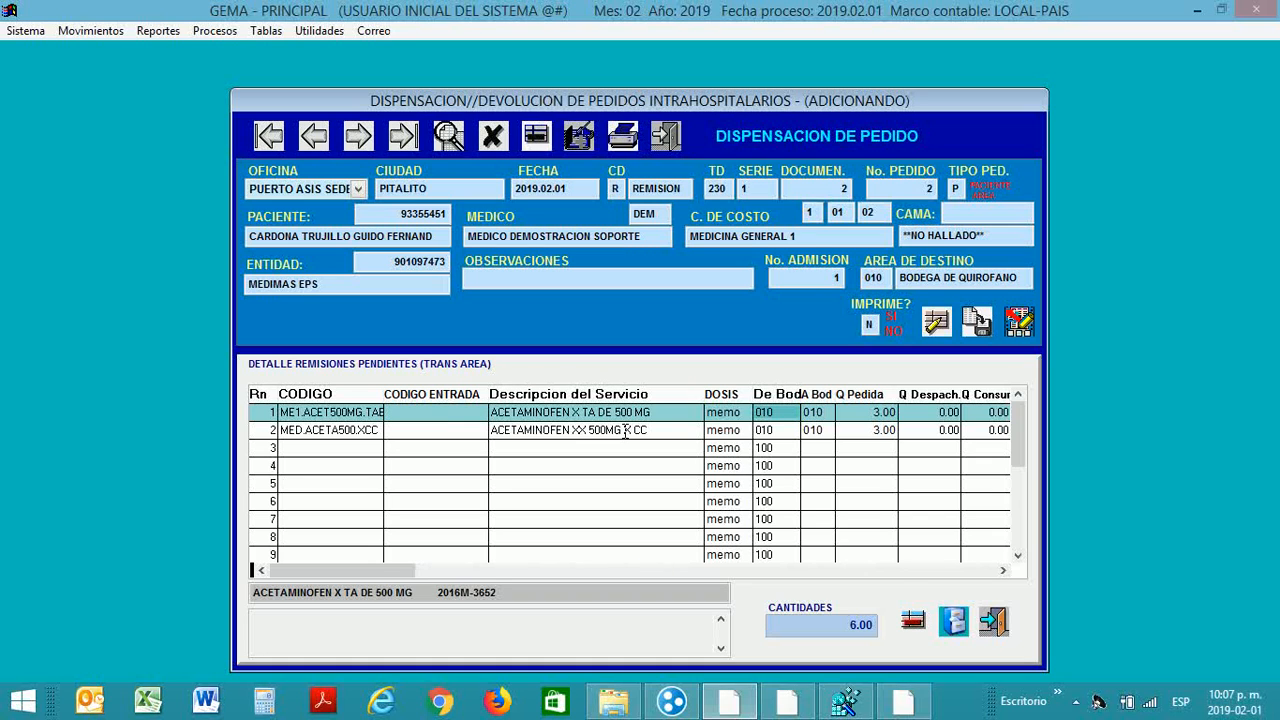
key("Return")
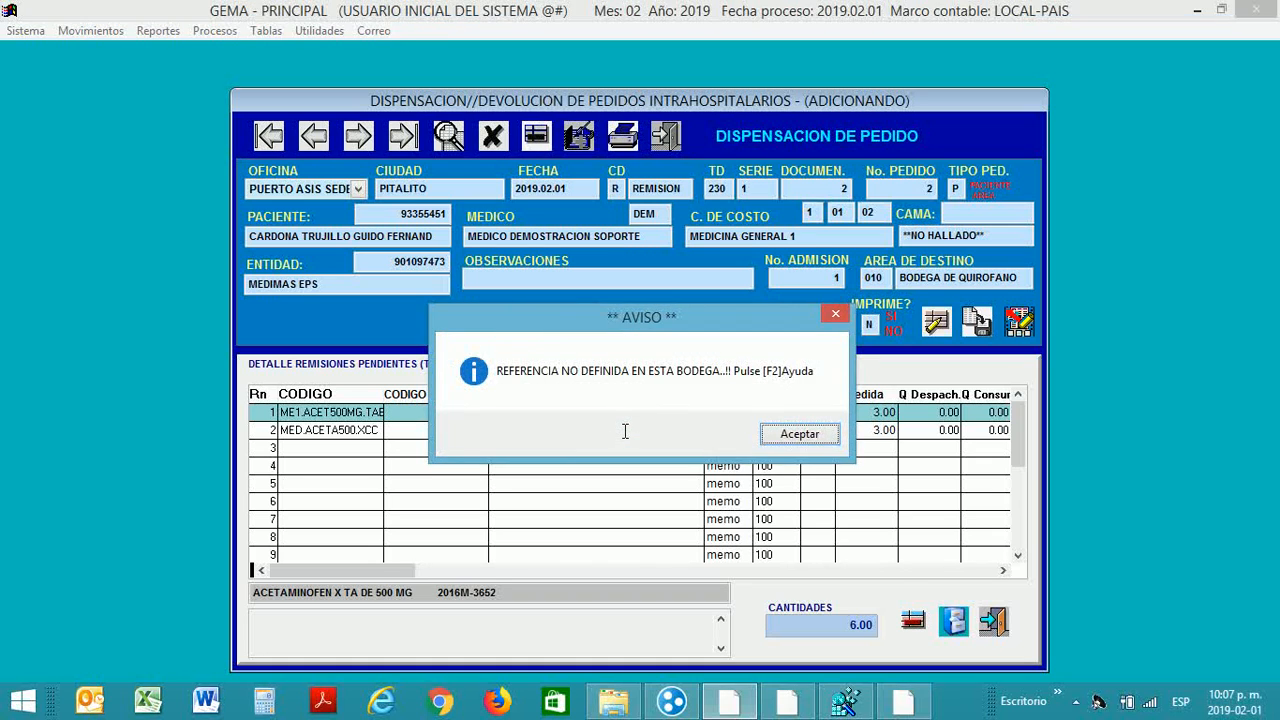
key("Return")
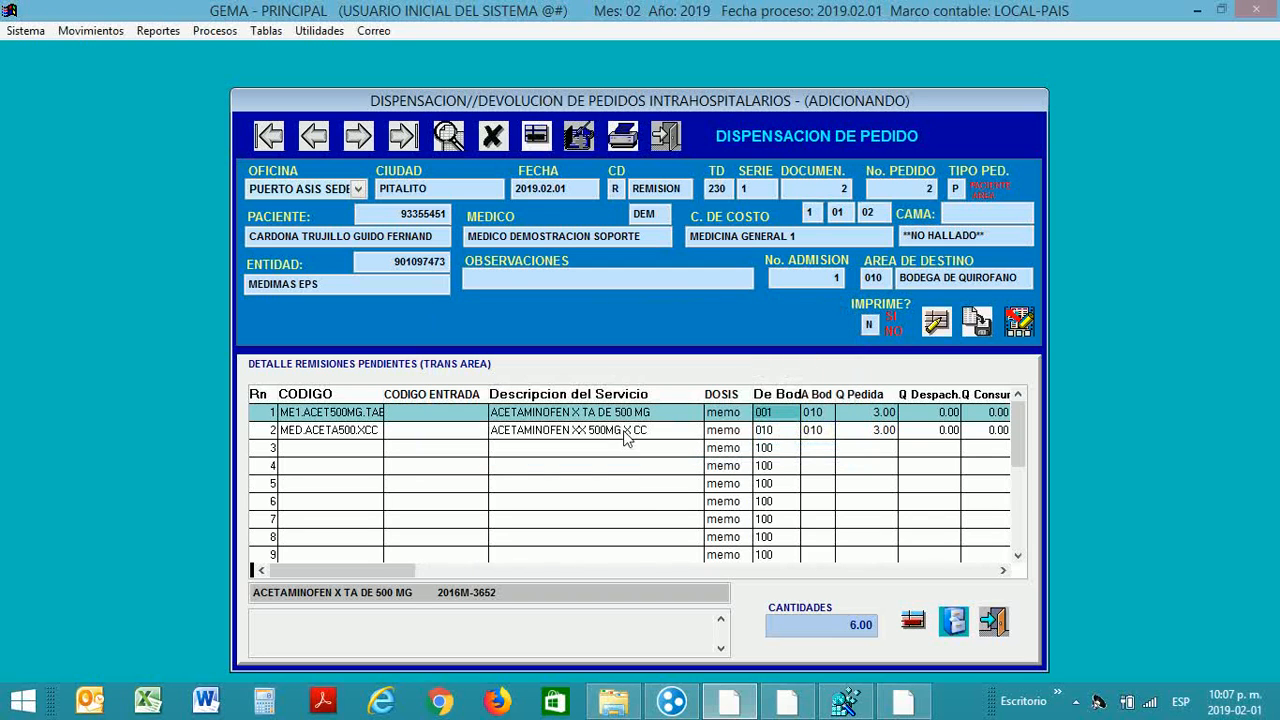
type("010")
key("Return")
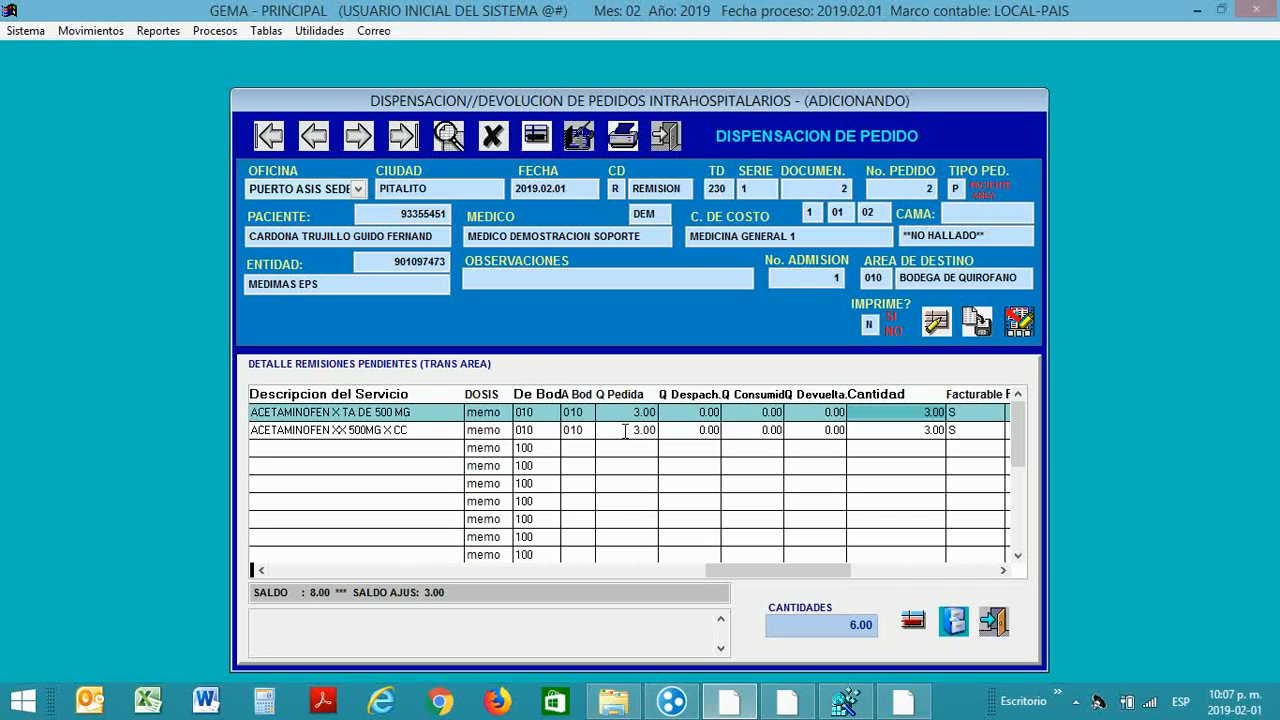
key("Return")
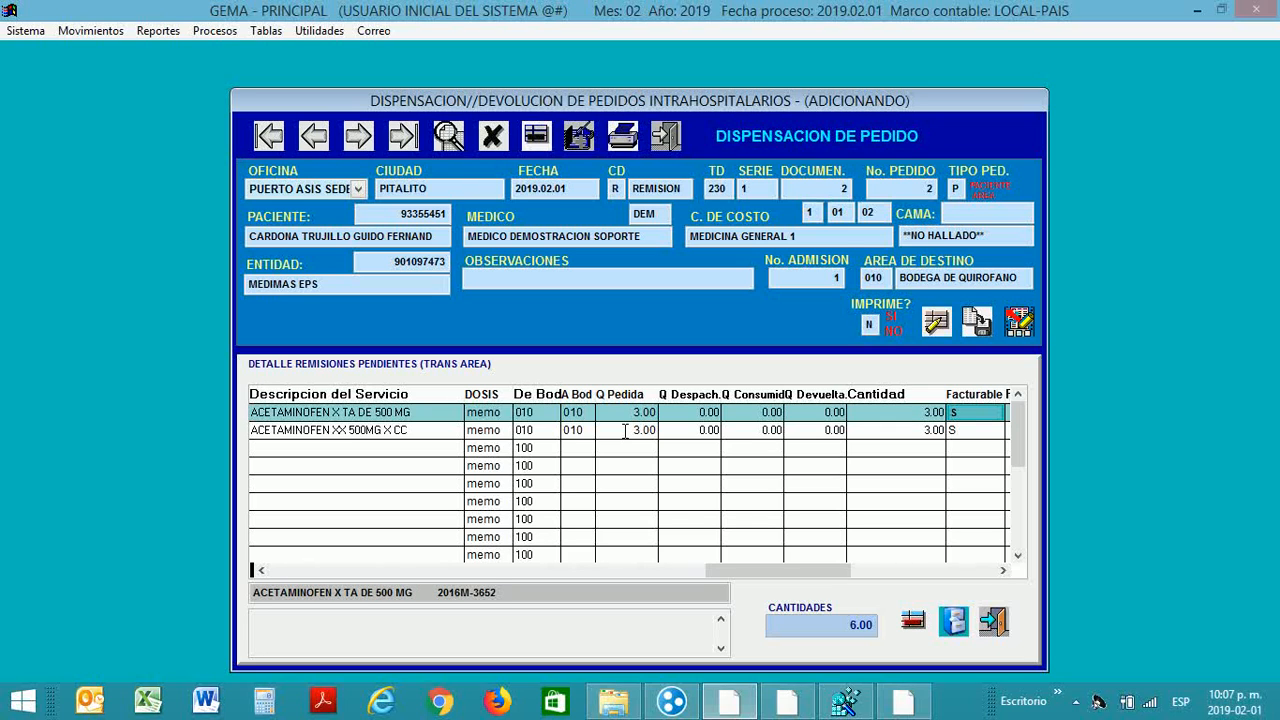
key("Return")
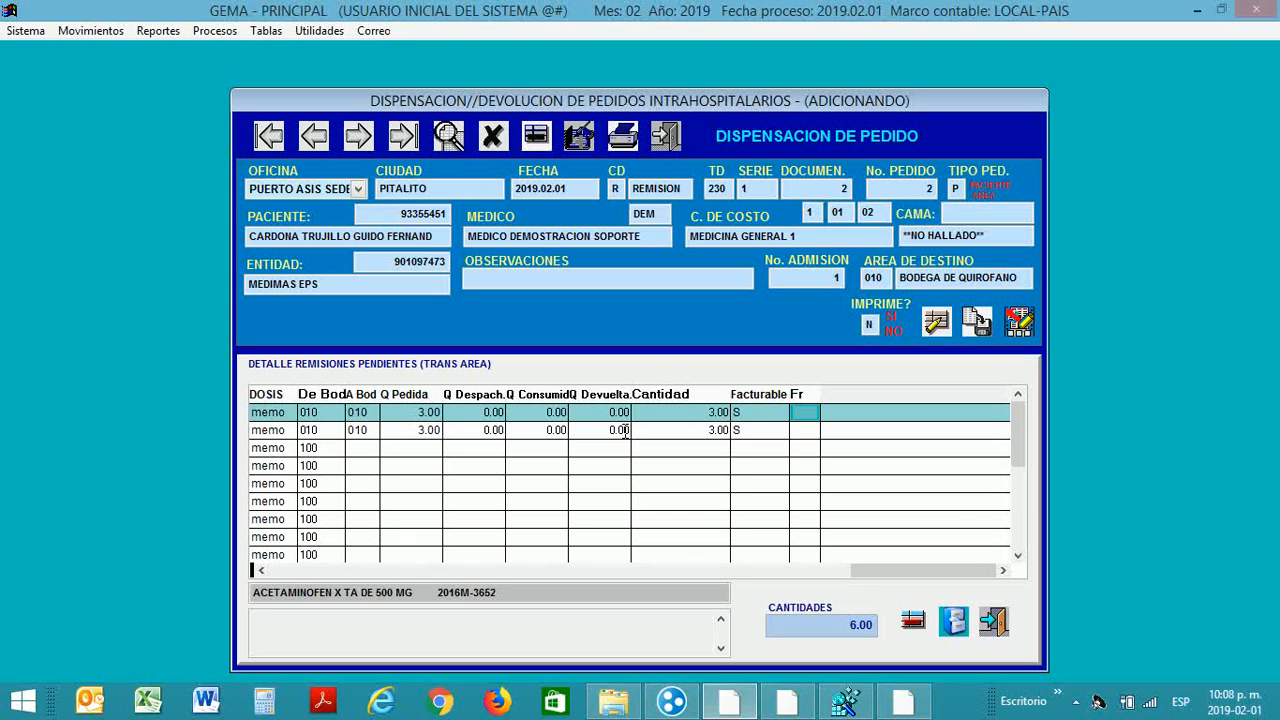
Step: Delete the zero-stock ACETAMINOFEN XX 500MG X CC row, leaving a 3.00 total
left_click(624, 431)
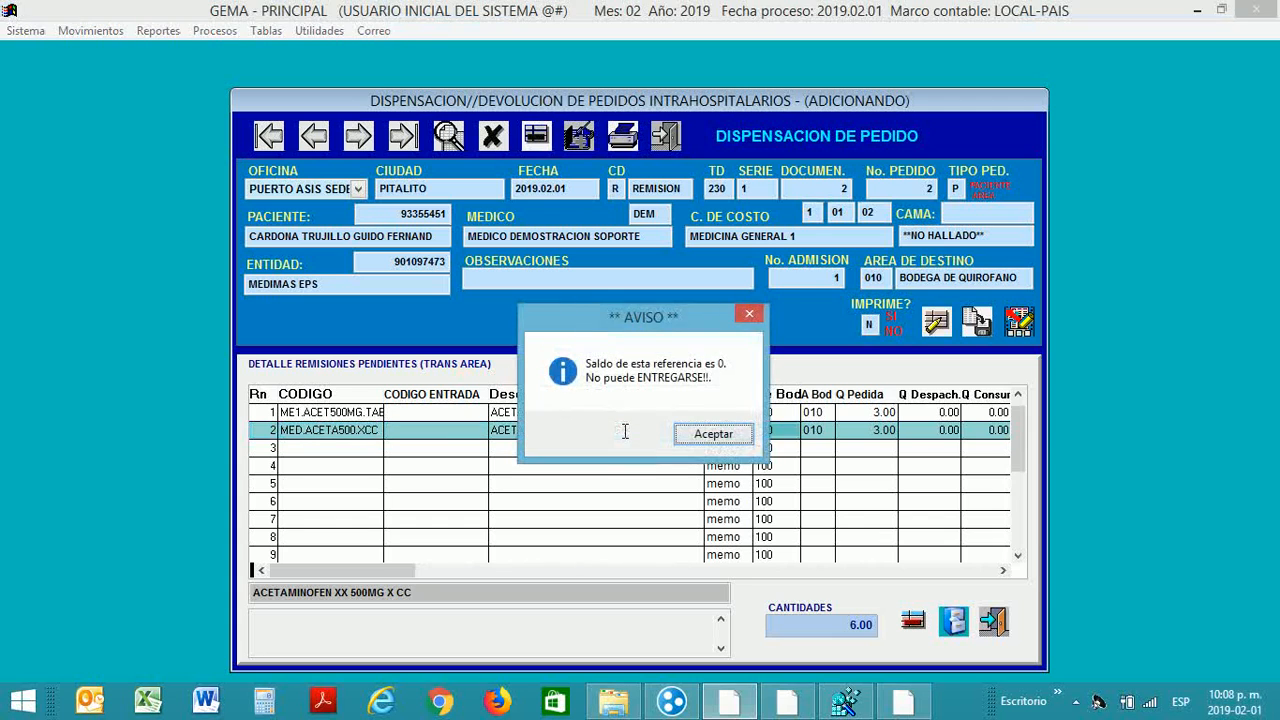
key("Return")
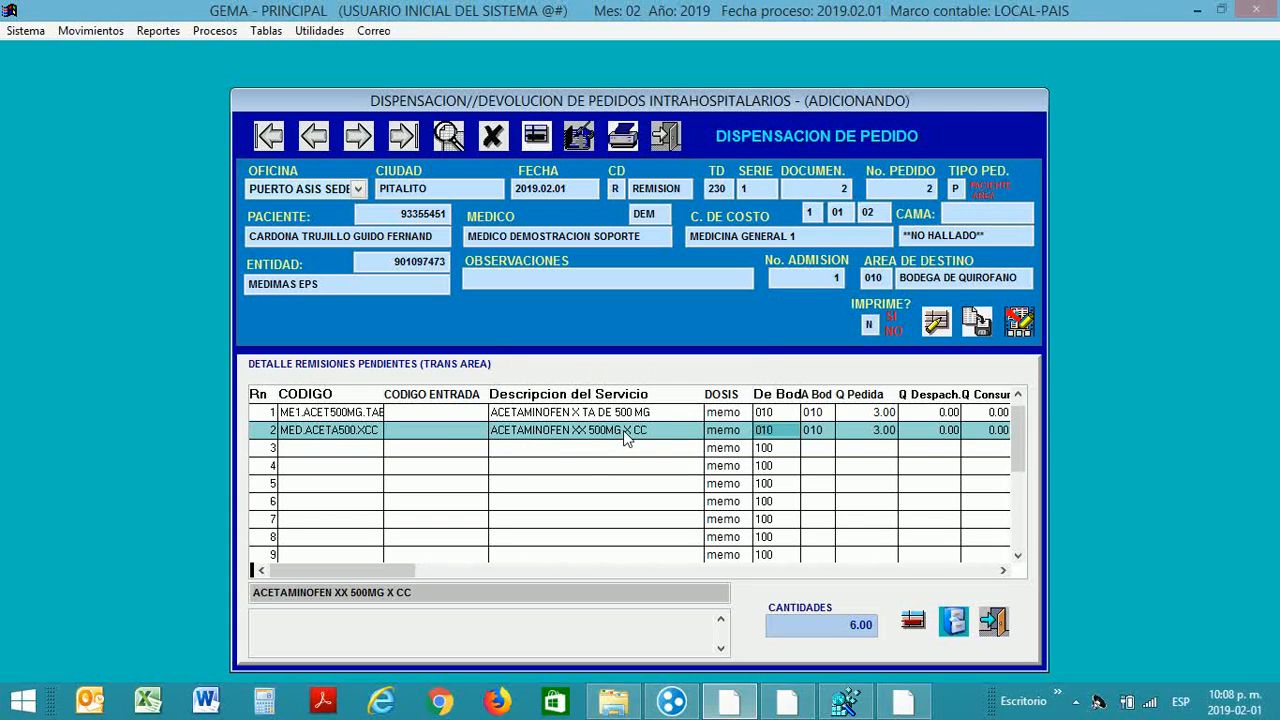
key("Return")
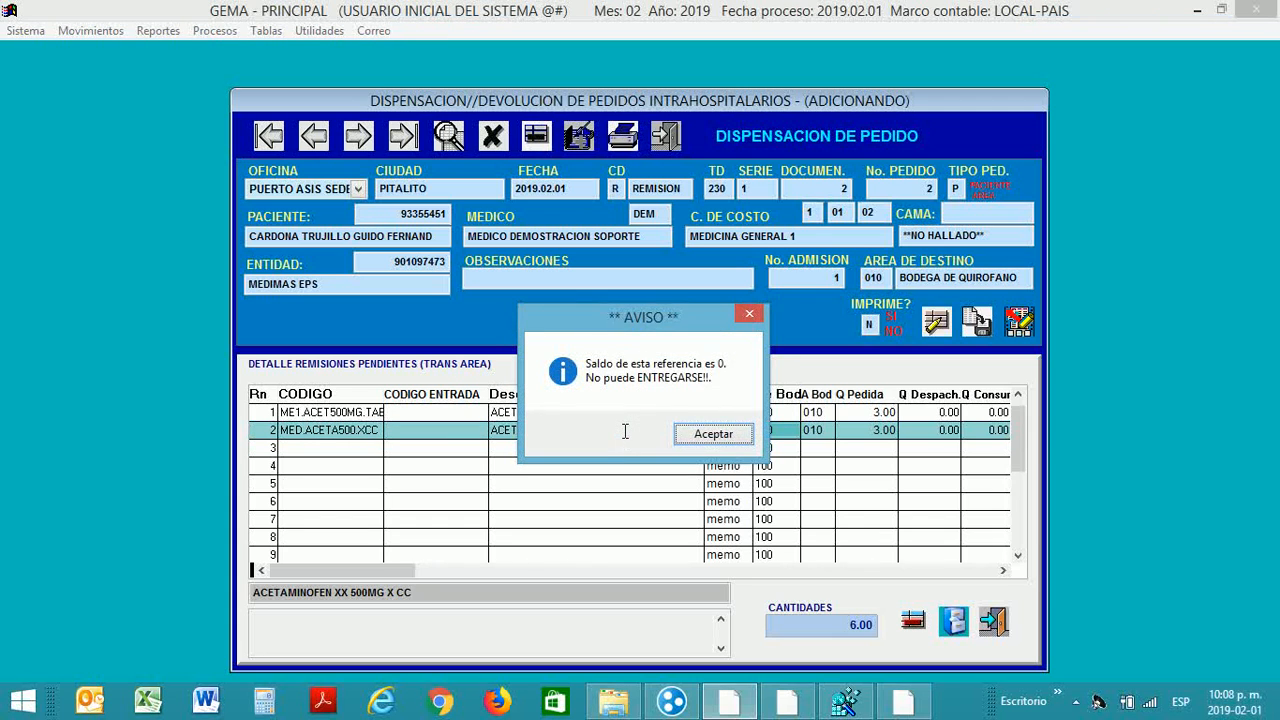
key("Return")
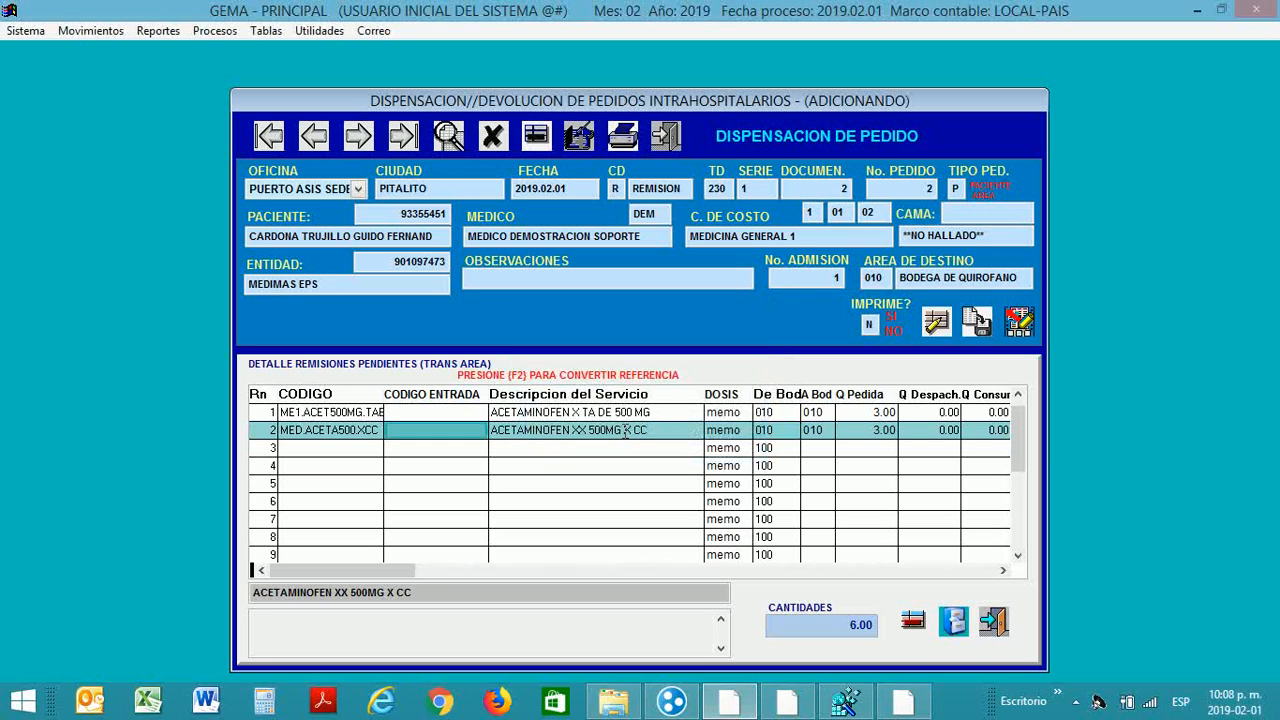
key("Left")
key("Left")
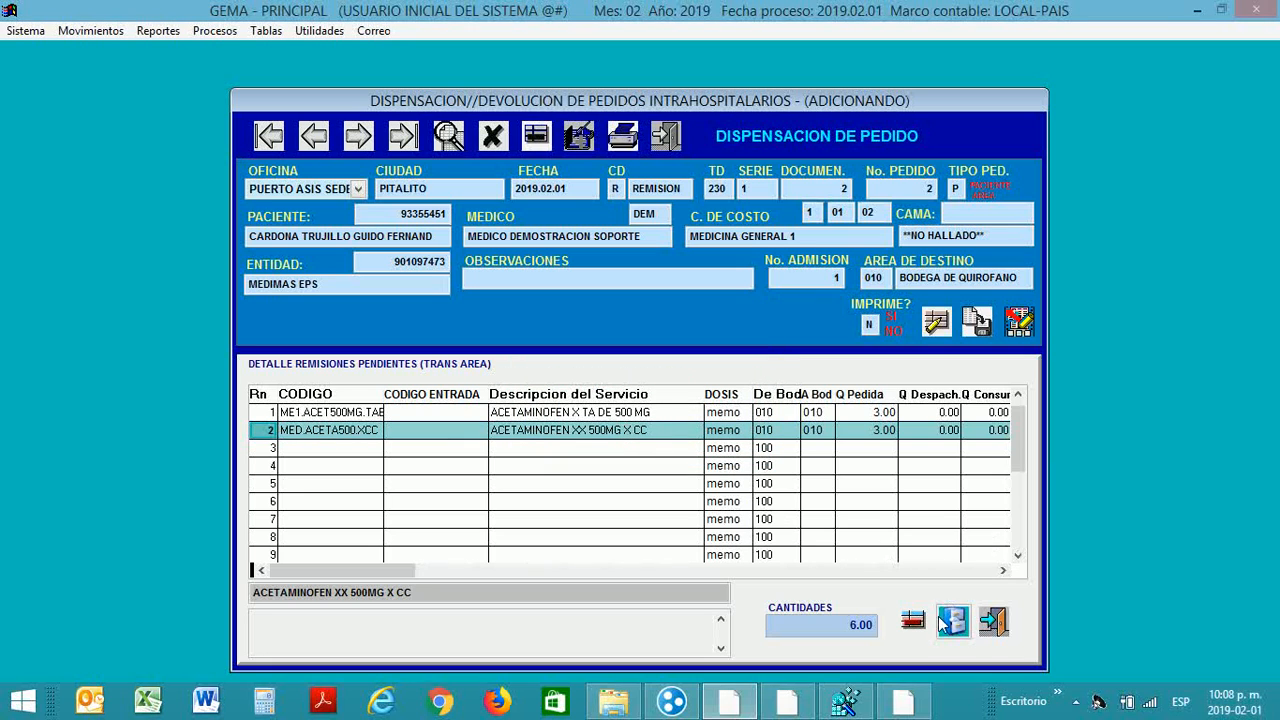
left_click(917, 623)
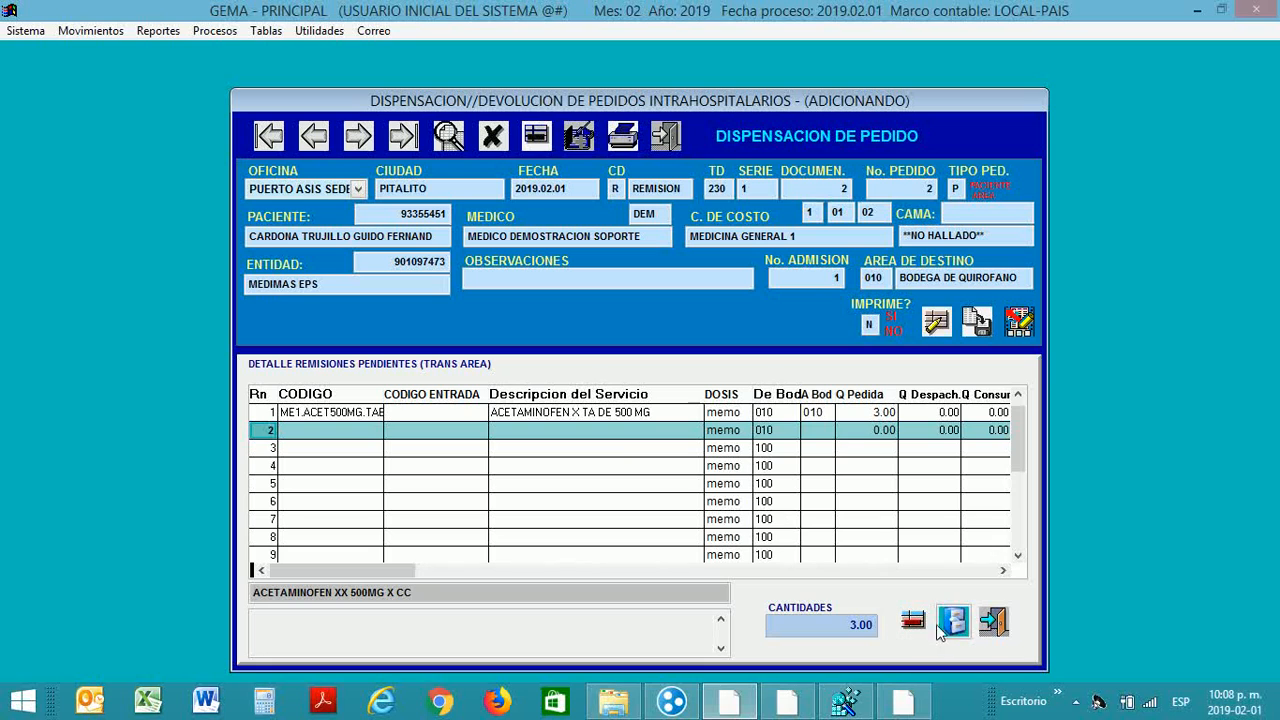
left_click(948, 624)
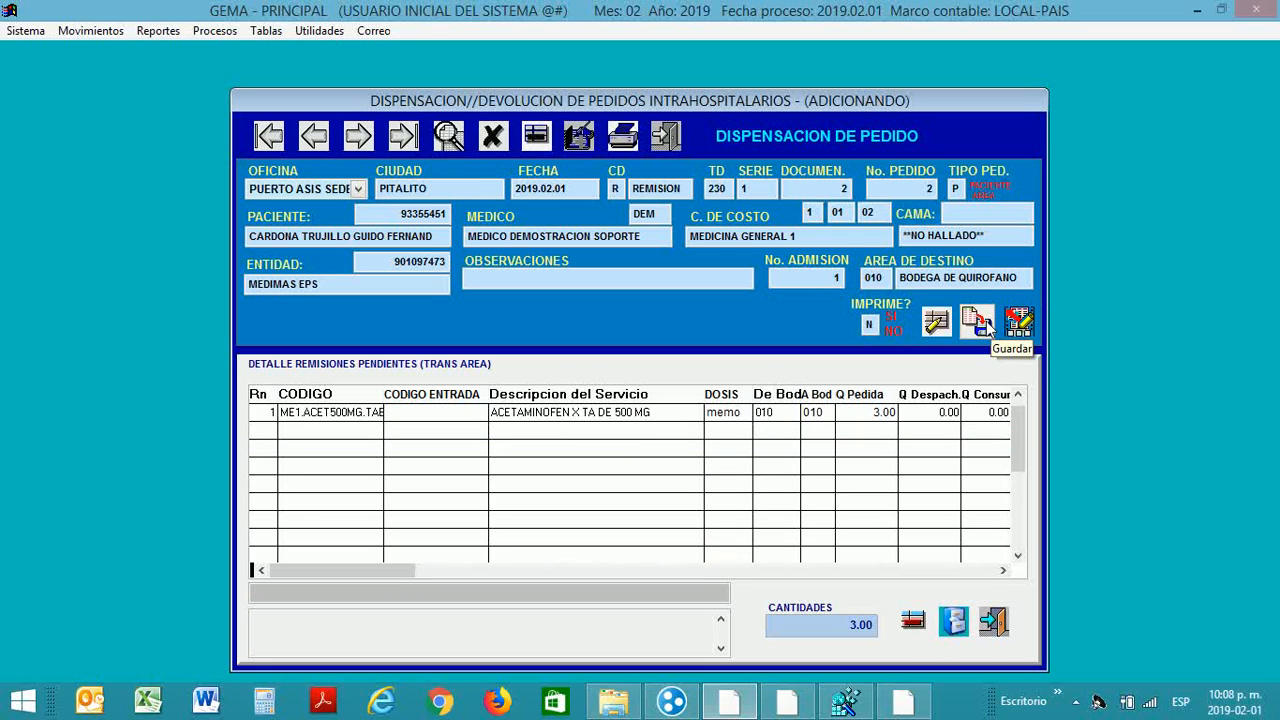
Step: Save the remission of 3.00 acetaminophen 500 mg tablets from warehouse 010 and exit the form
left_click(985, 325)
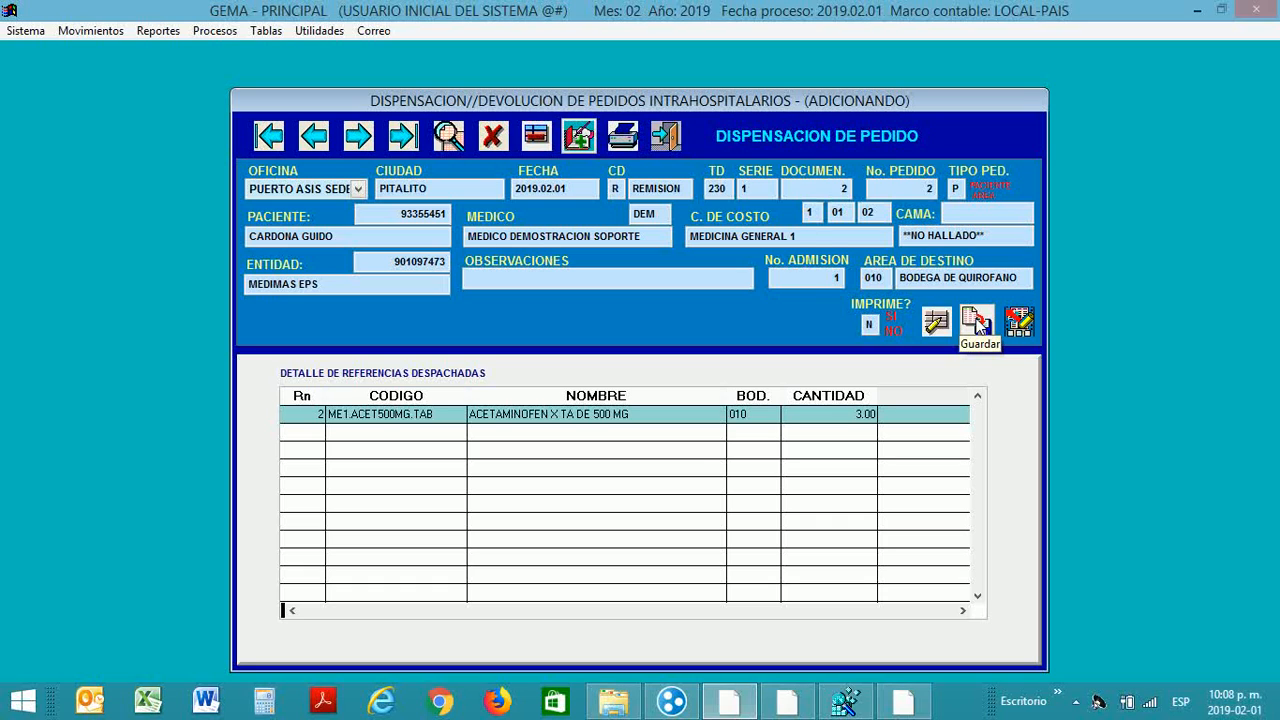
left_click(980, 322)
left_click(665, 135)
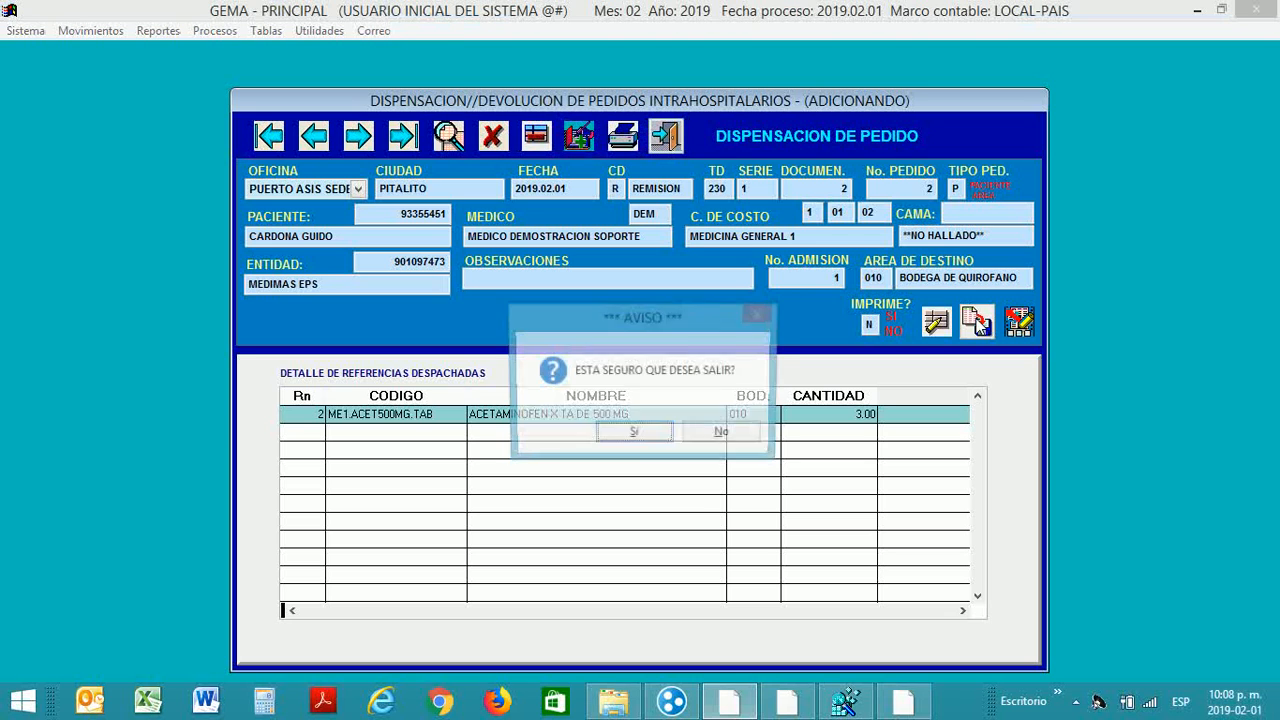
key("Return")
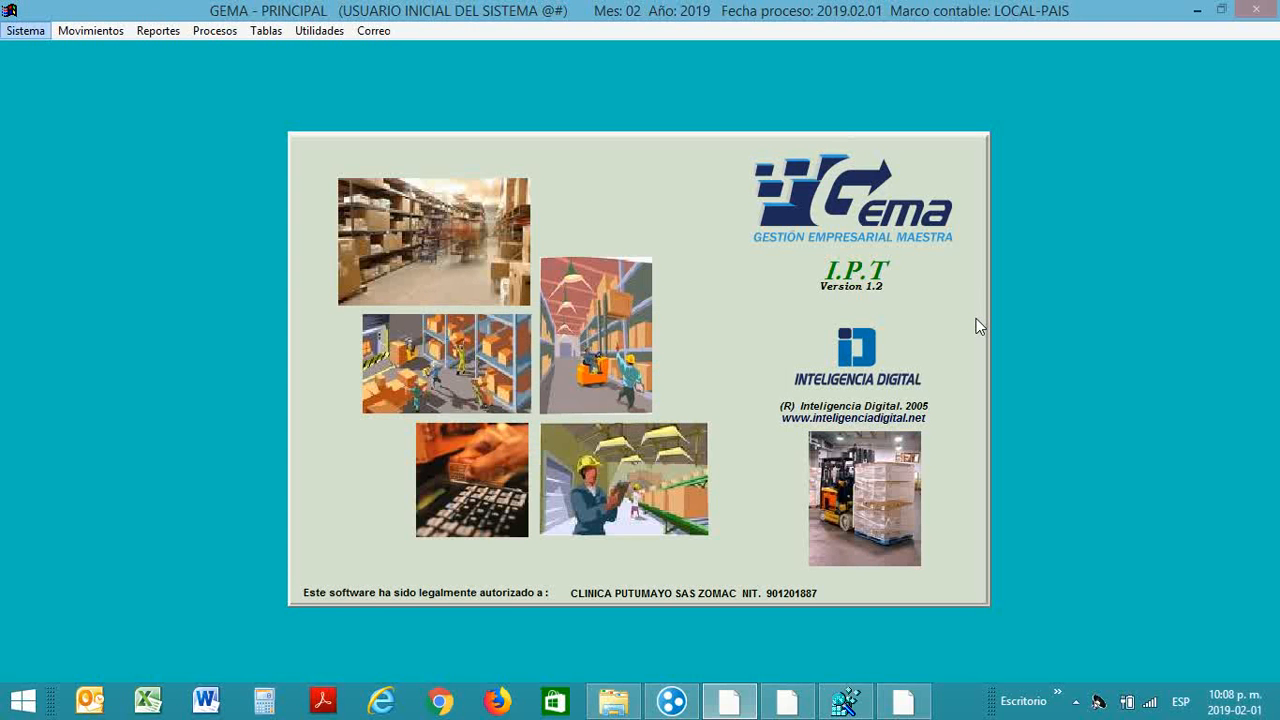
key("Right")
key("Right")
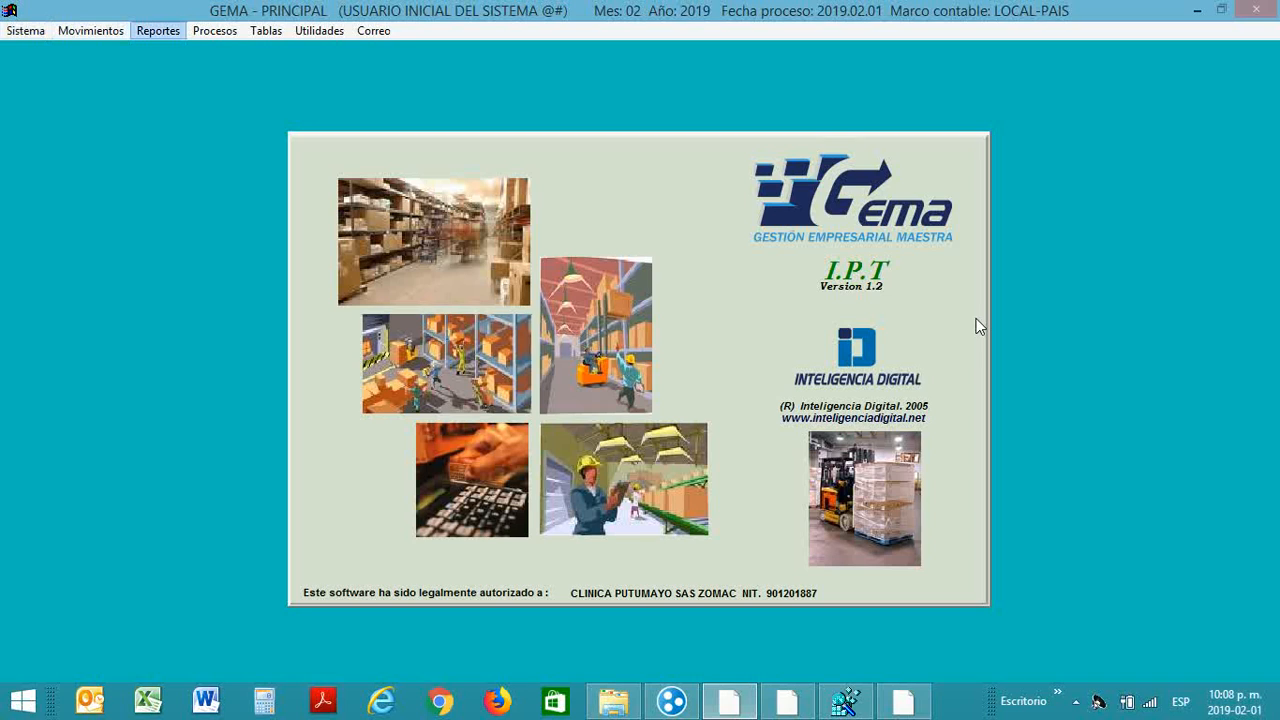